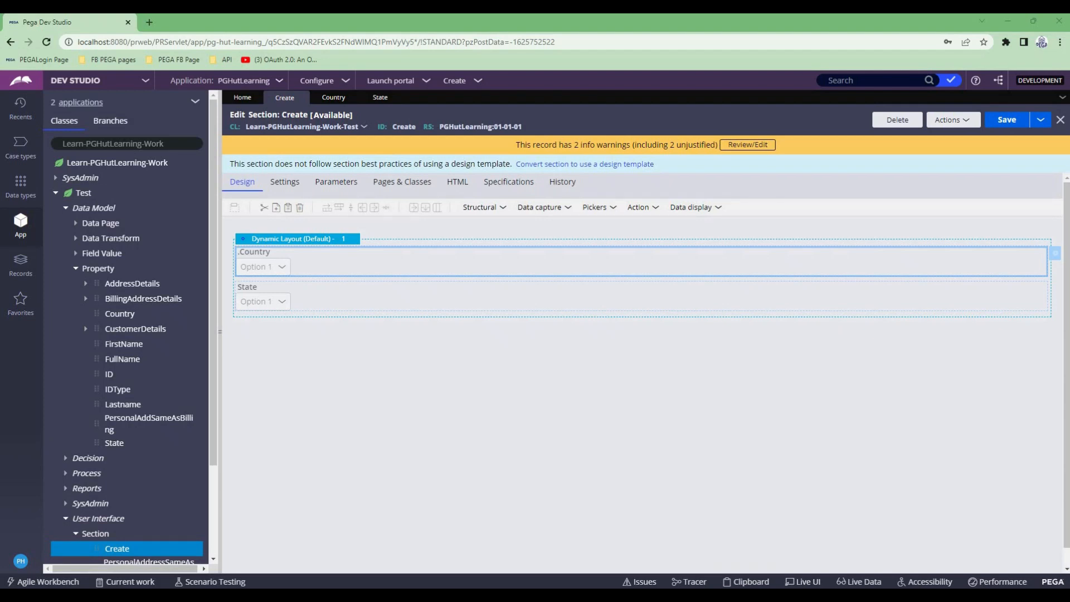
- Review the Country and State property definitions of the Test class and return to the Create section
{"action": "left_click", "coordinate": [120, 314]}
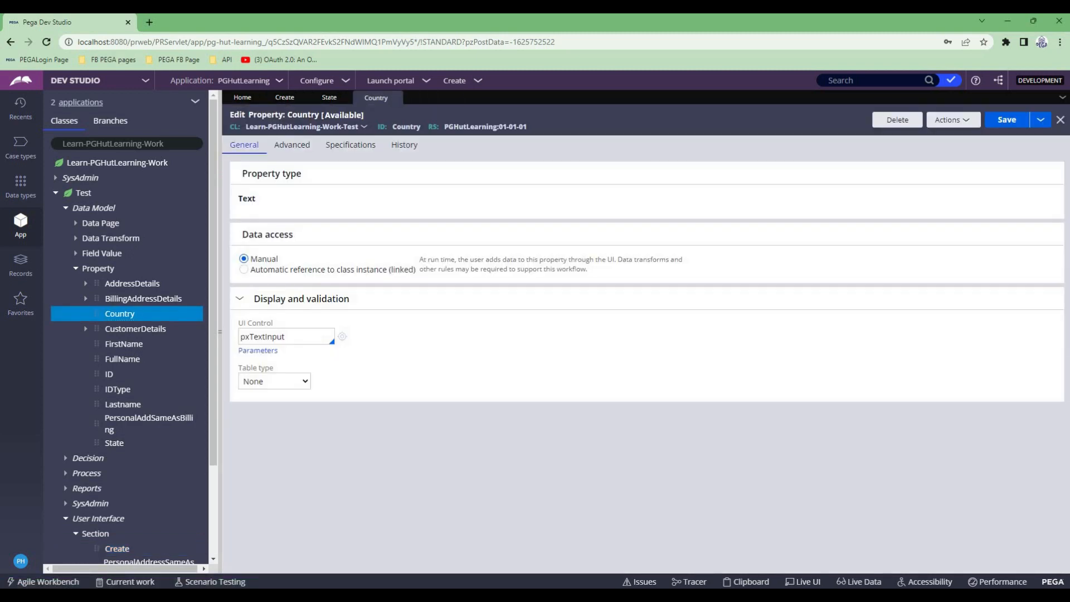
{"action": "left_click", "coordinate": [115, 443]}
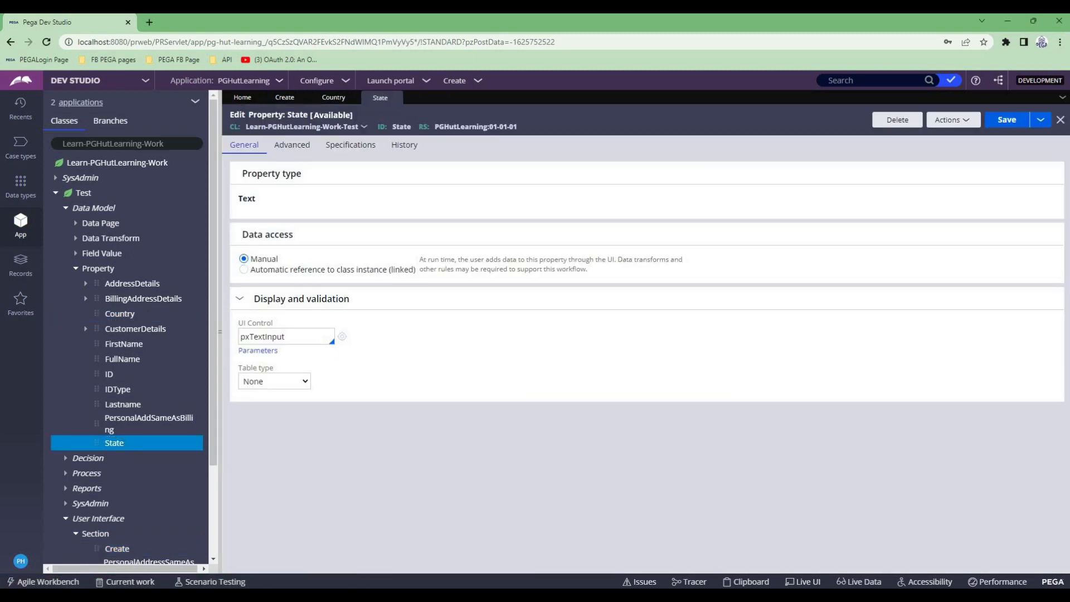
{"action": "left_click", "coordinate": [285, 98]}
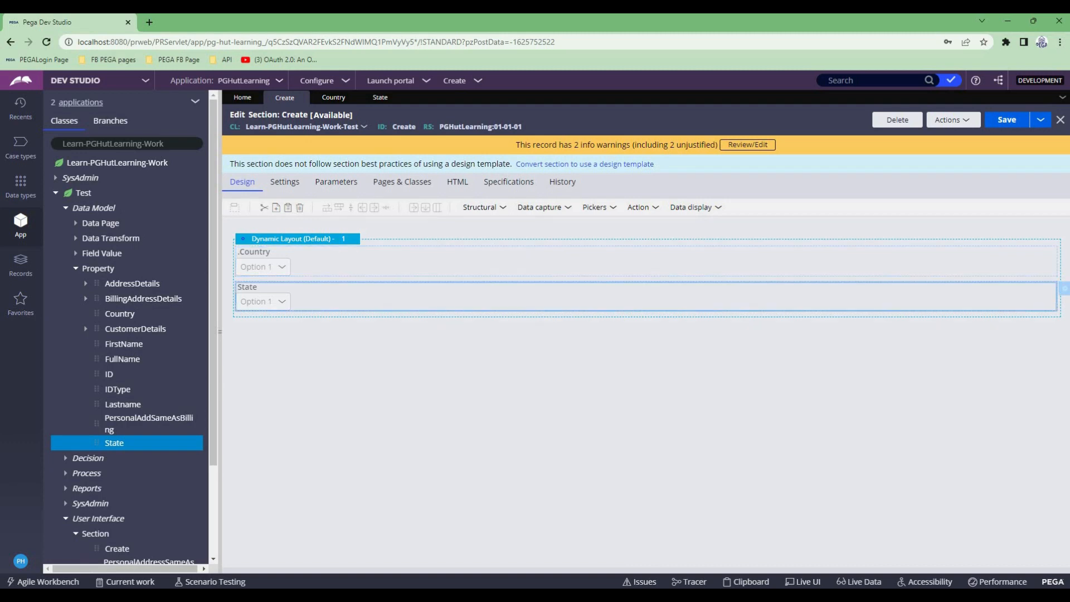
- Examine the Country dropdown's cell properties, including its label, helper text, placeholder and the available list source types
{"action": "left_click", "coordinate": [1064, 254]}
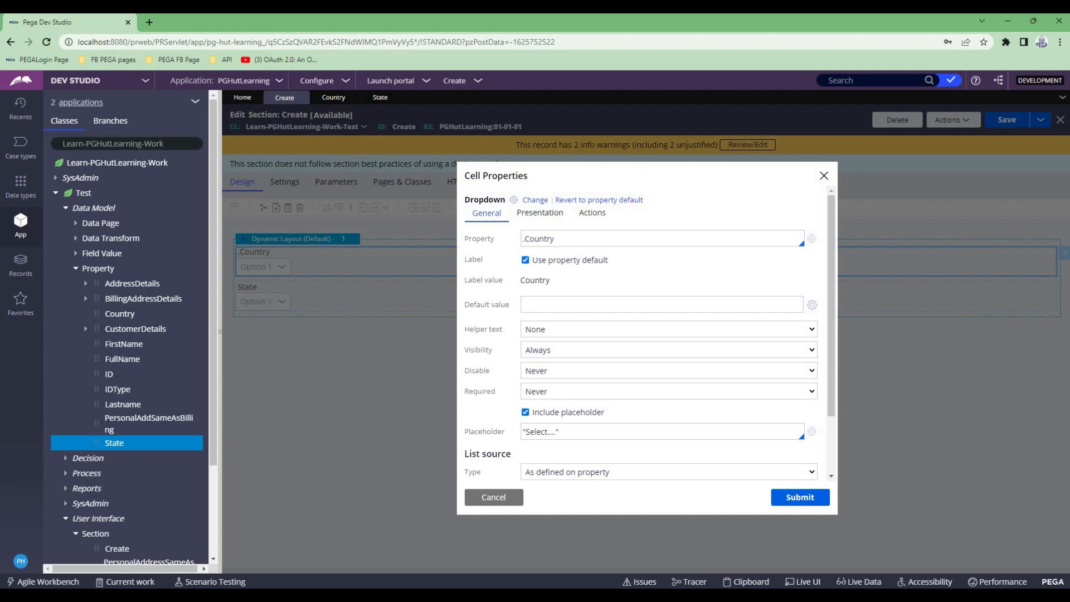
{"action": "left_click", "coordinate": [525, 260]}
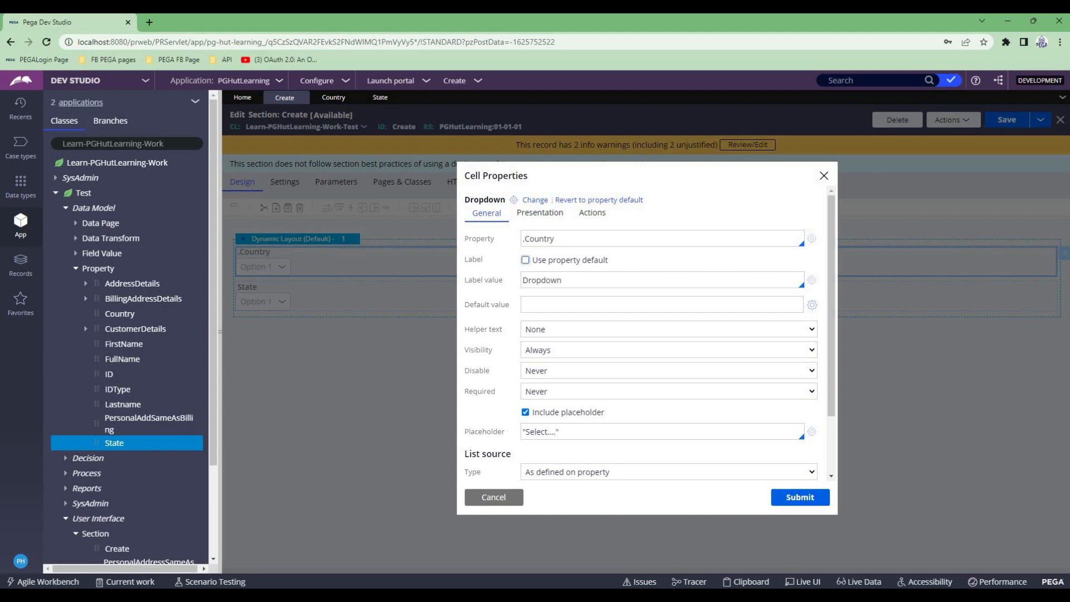
{"action": "left_click", "coordinate": [525, 260]}
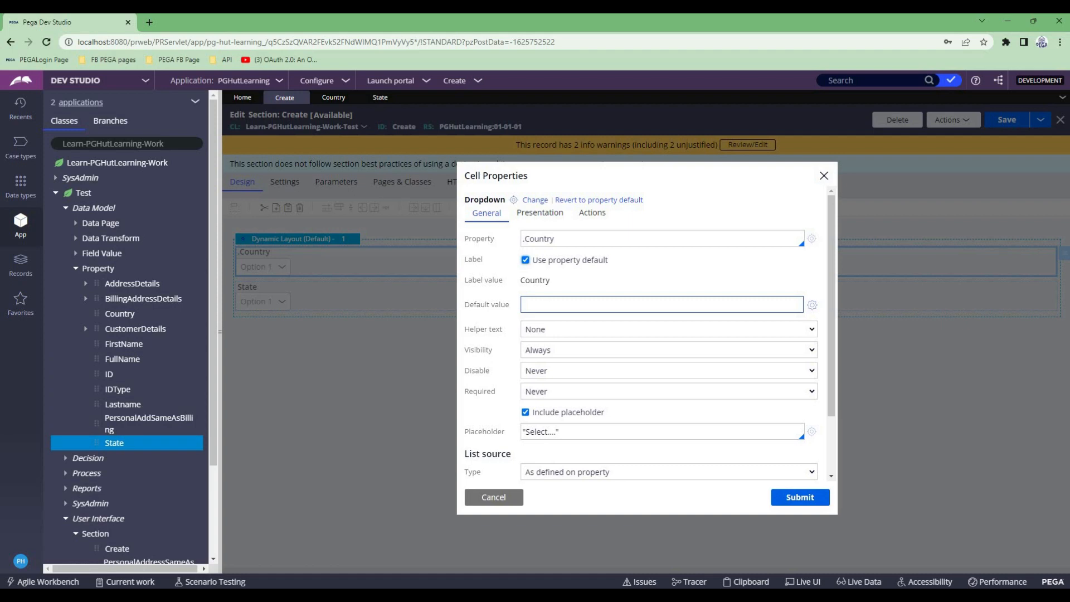
{"action": "scroll", "coordinate": [661, 305], "scroll_direction": "down", "scroll_amount": 1}
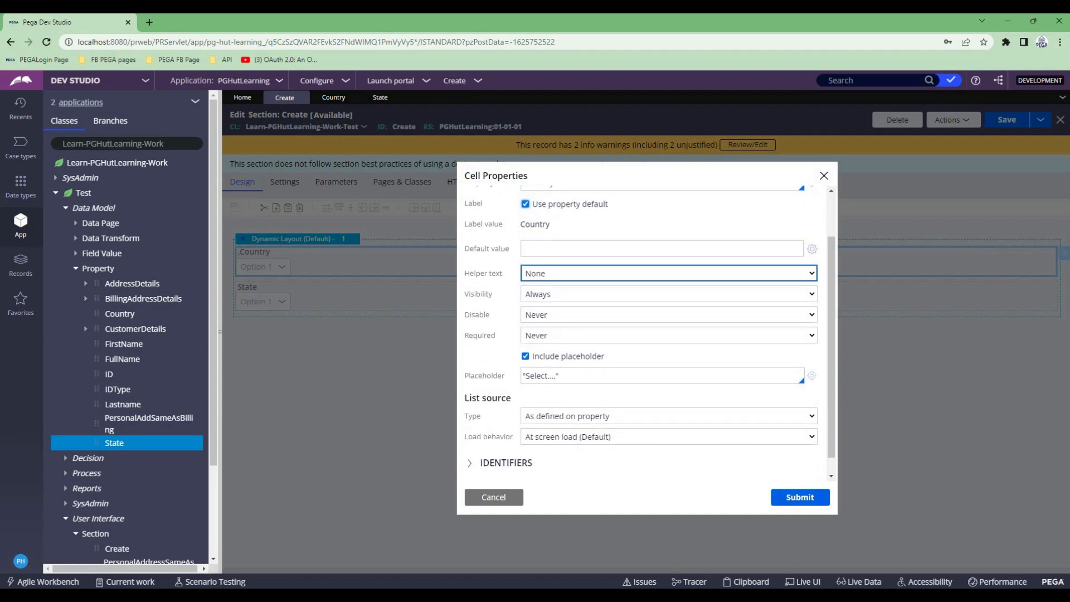
{"action": "left_click", "coordinate": [668, 273]}
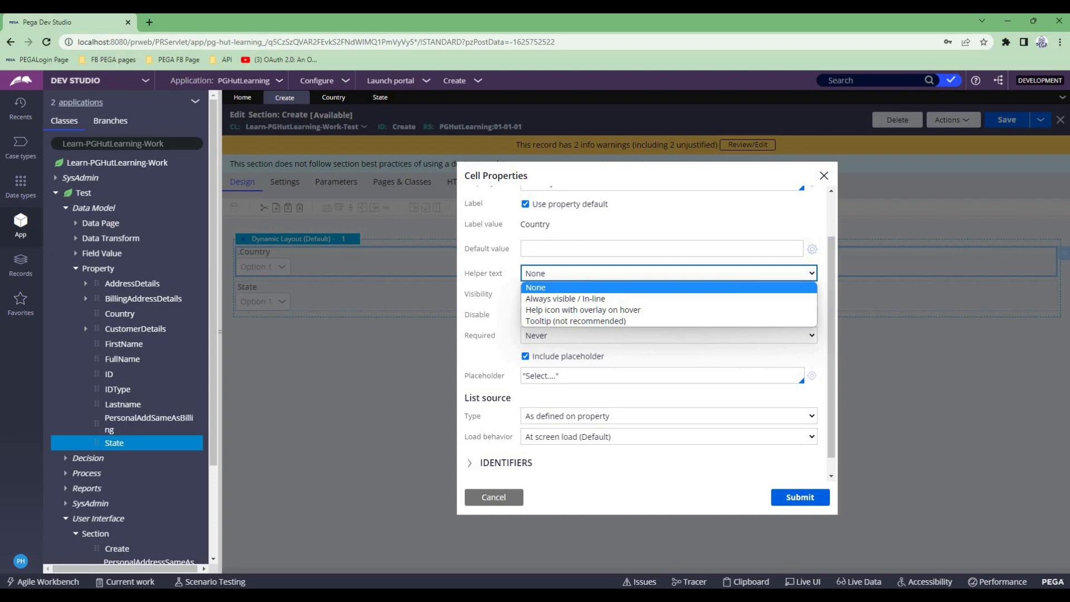
{"action": "key", "text": "Tab"}
{"action": "key", "text": "Tab"}
{"action": "key", "text": "Tab"}
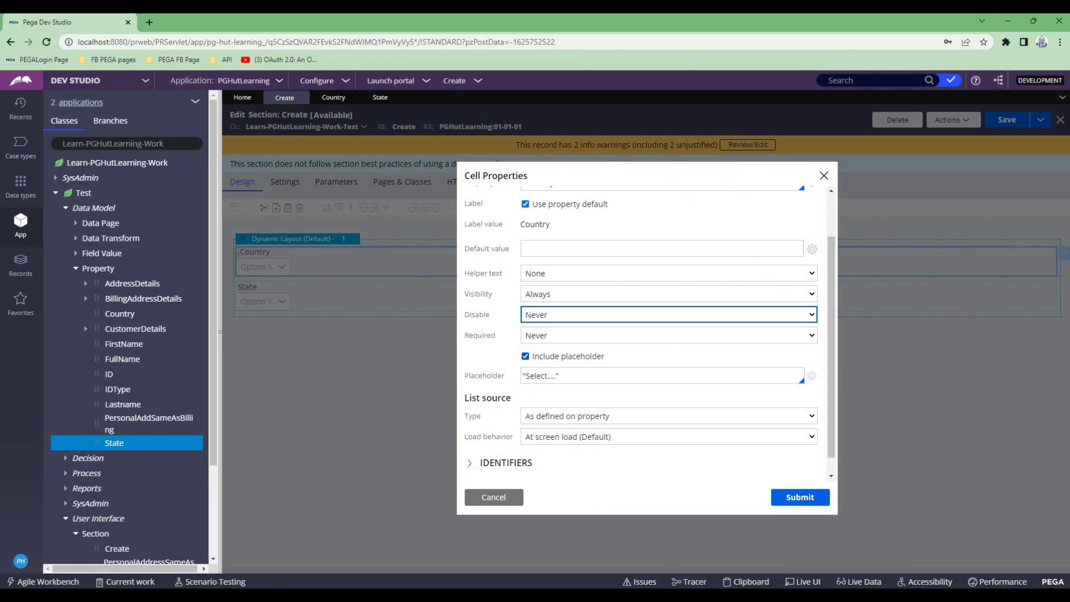
{"action": "left_click_drag", "start_coordinate": [530, 376], "coordinate": [558, 376]}
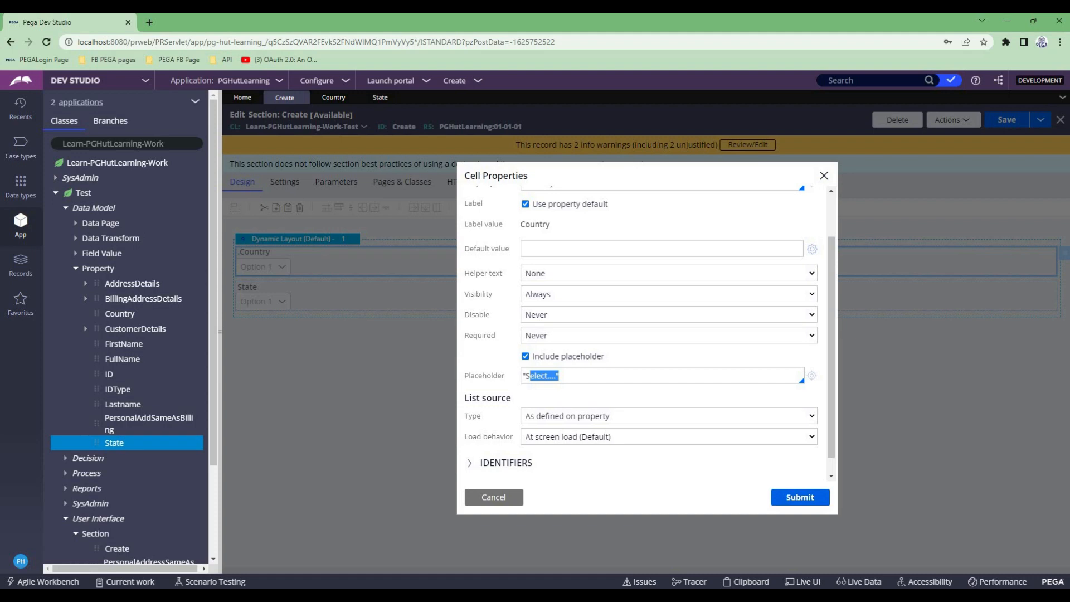
{"action": "scroll", "coordinate": [646, 329], "scroll_direction": "down", "scroll_amount": 1}
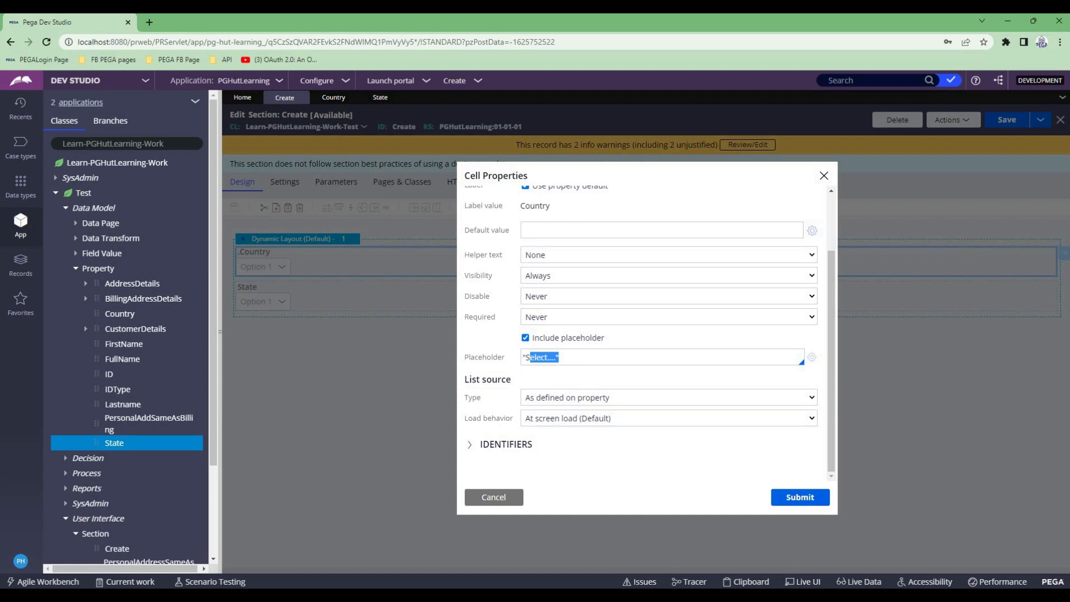
{"action": "left_click", "coordinate": [669, 397]}
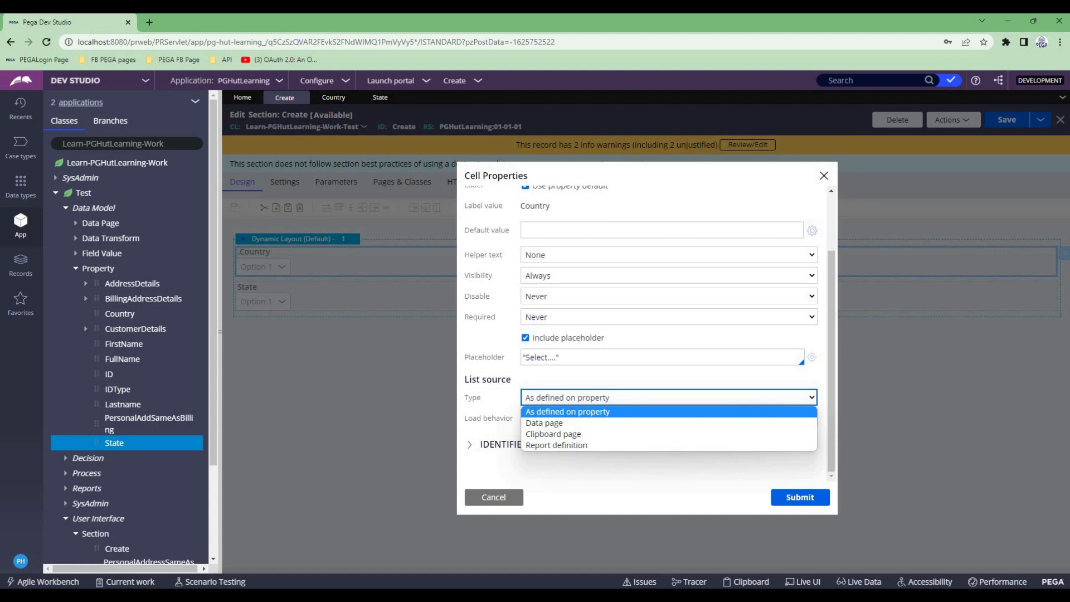
{"action": "left_click", "coordinate": [691, 472]}
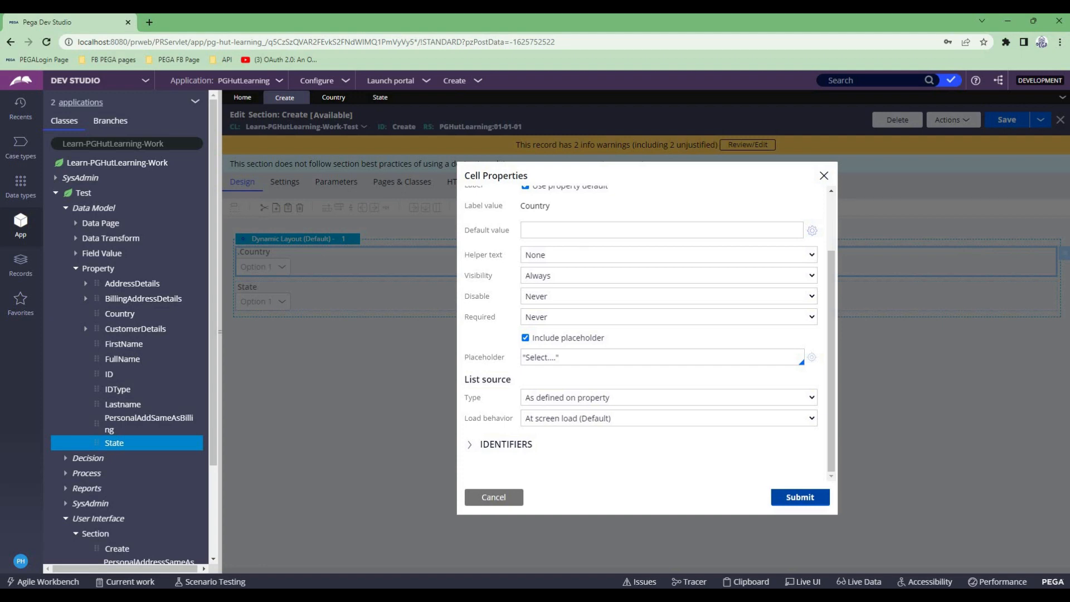
{"action": "scroll", "coordinate": [662, 398], "scroll_direction": "up", "scroll_amount": 2}
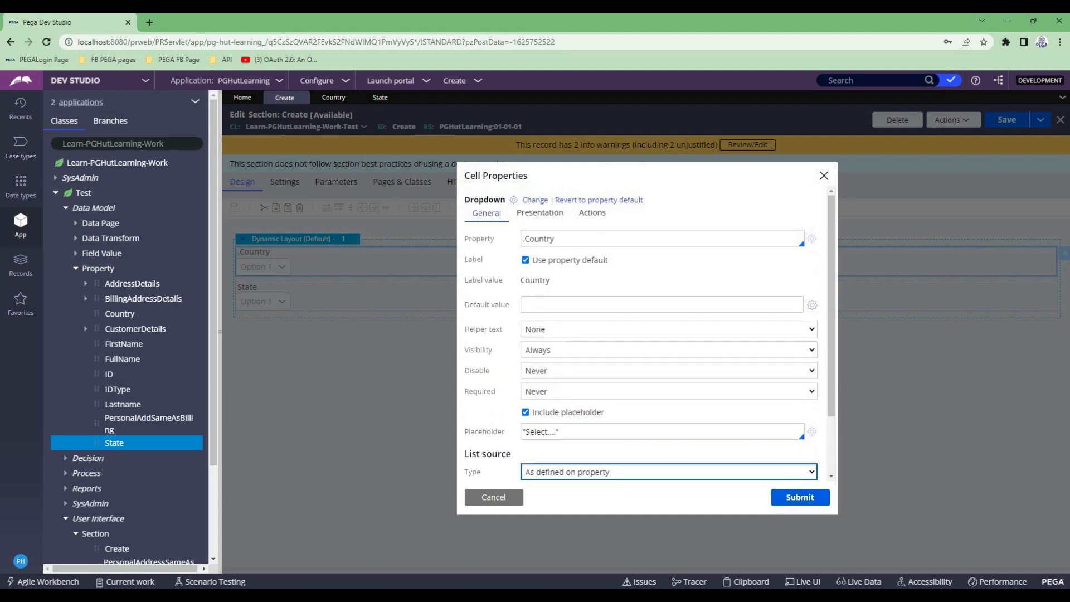
- Open the Country property rule from the dropdown's cell properties and set its table type to Local List
{"action": "left_click", "coordinate": [535, 238]}
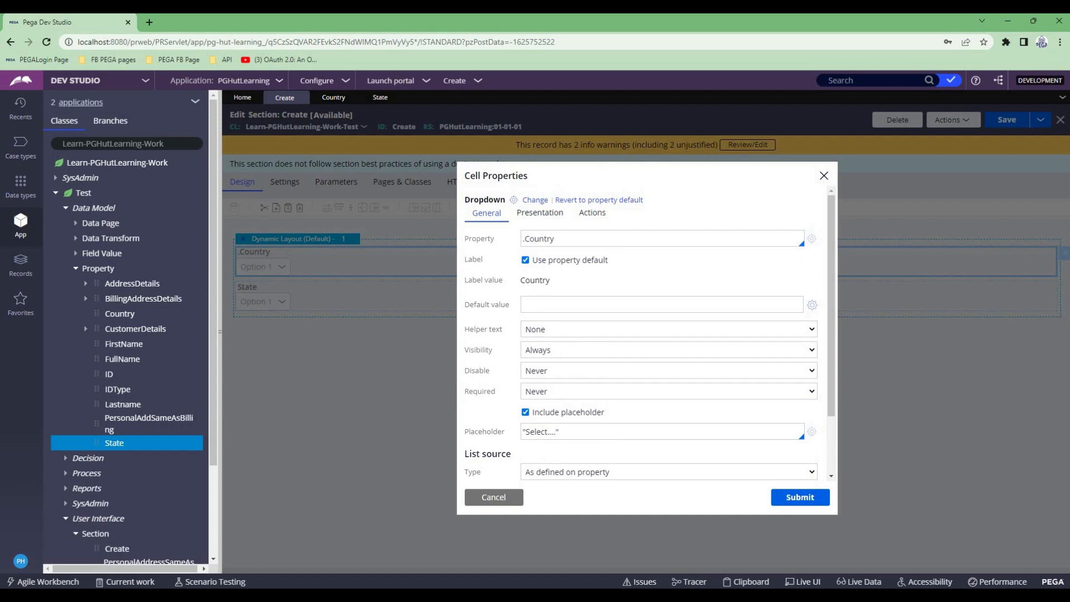
{"action": "left_click", "coordinate": [811, 239]}
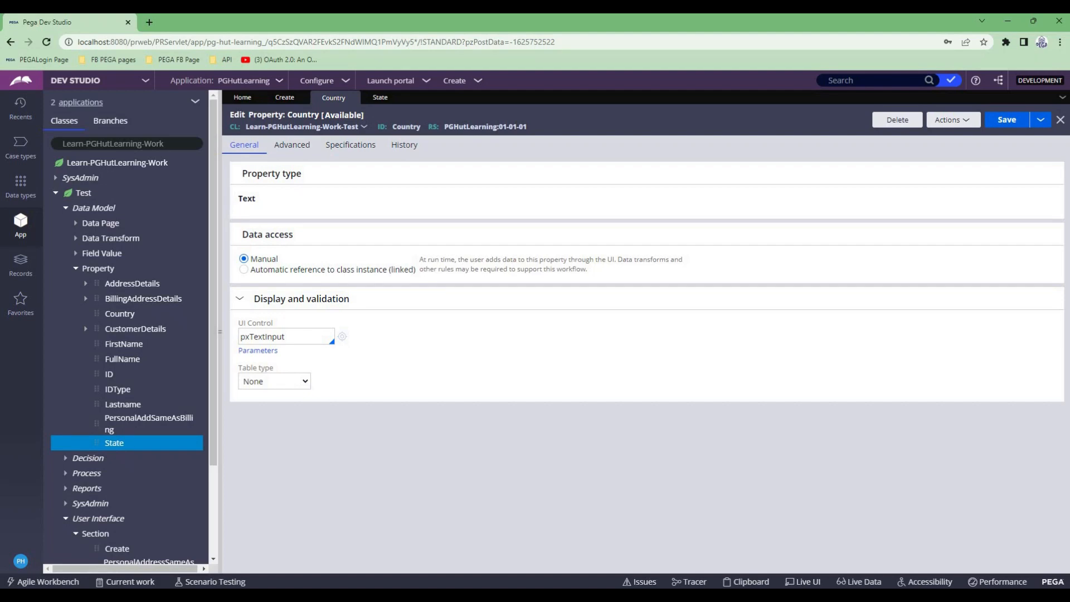
{"action": "left_click", "coordinate": [274, 381]}
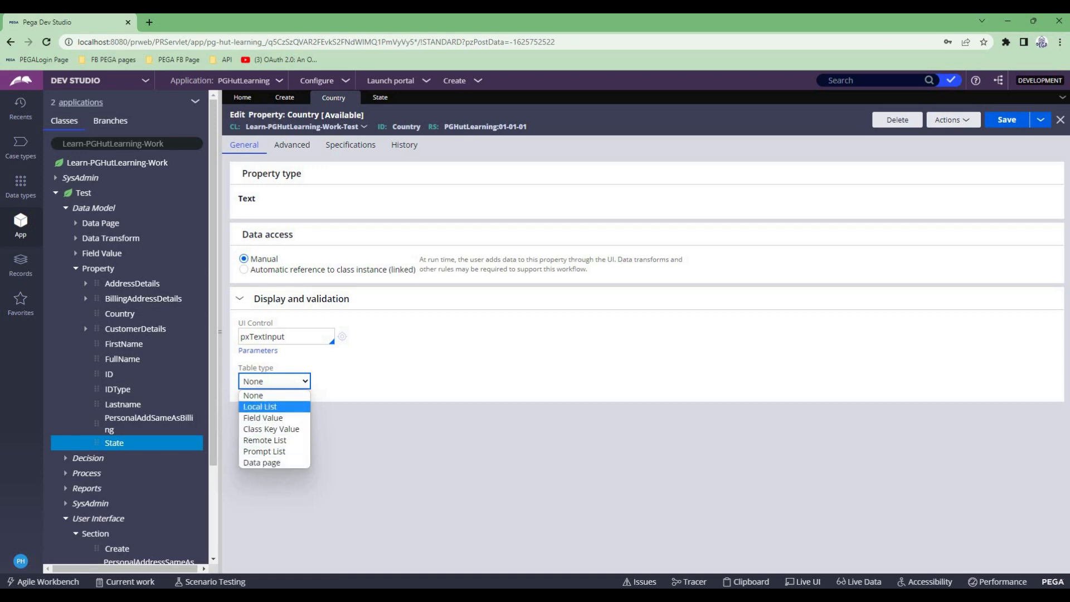
{"action": "key", "text": "Return"}
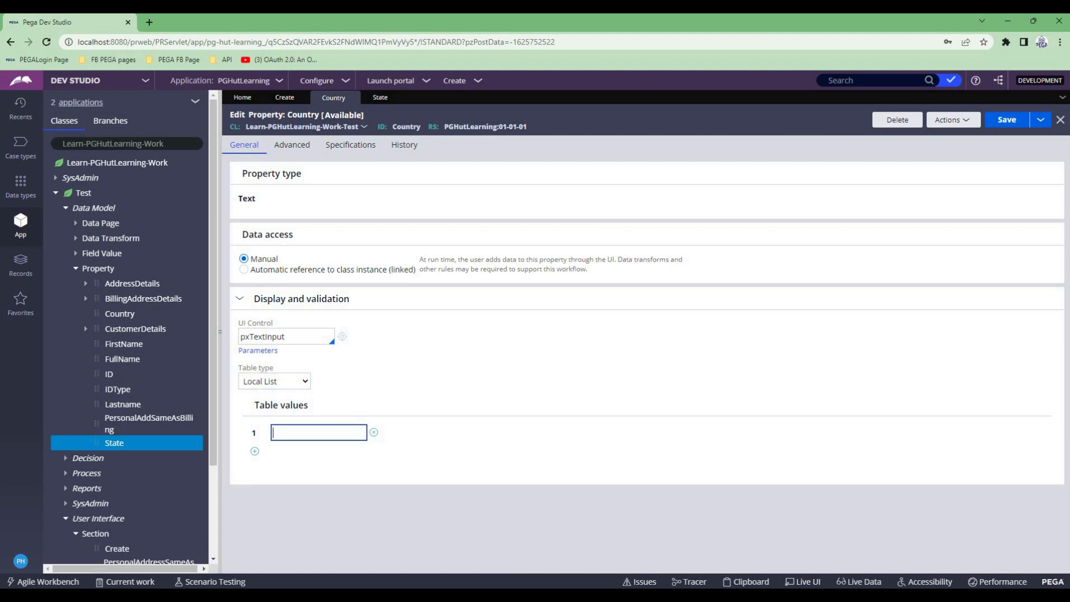
- Enter India, Australia and Japan as the Country property's table values
{"action": "type", "text": "India"}
{"action": "key", "text": "Return"}
{"action": "type", "text": "Australia"}
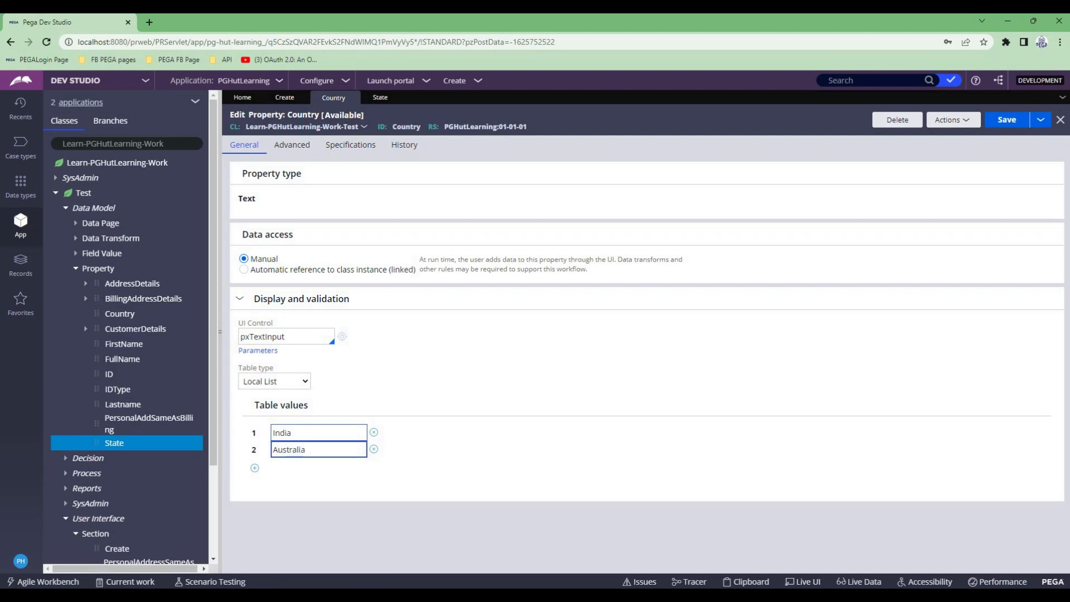
{"action": "key", "text": "Return"}
{"action": "type", "text": "Japan"}
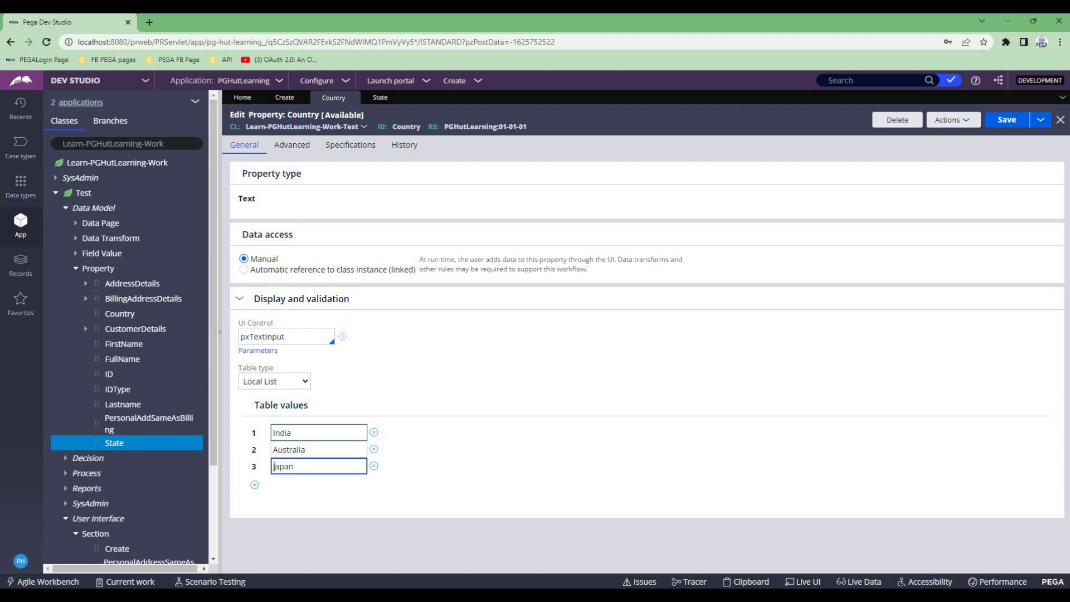
{"action": "key", "text": "Tab"}
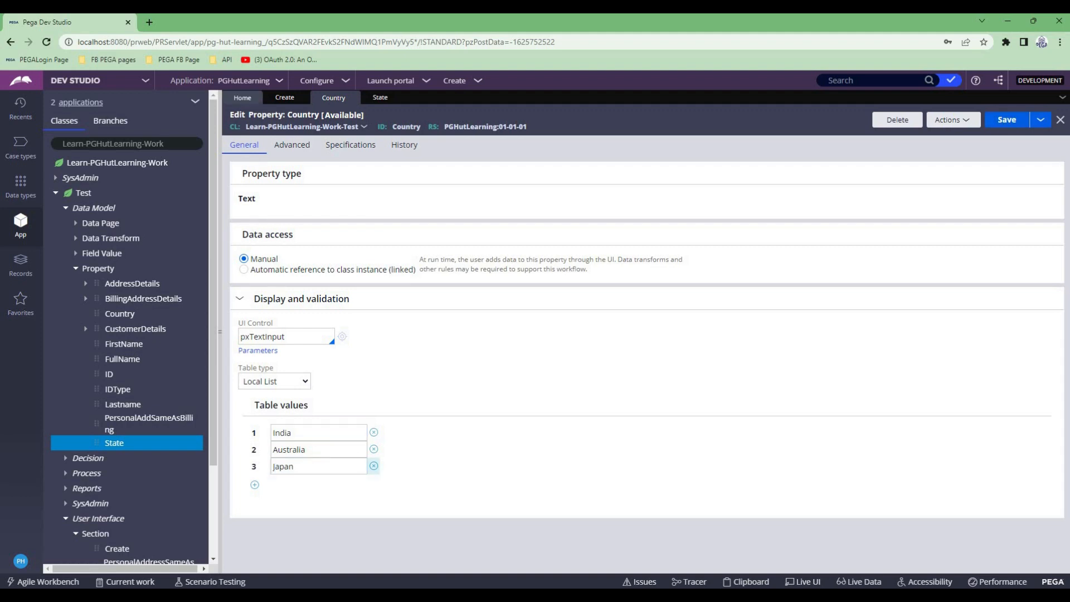
- Return to the Create section and submit the Country dropdown's cell properties with the list source as defined on property
{"action": "left_click", "coordinate": [284, 97]}
{"action": "scroll", "coordinate": [640, 334], "scroll_direction": "down", "scroll_amount": 2}
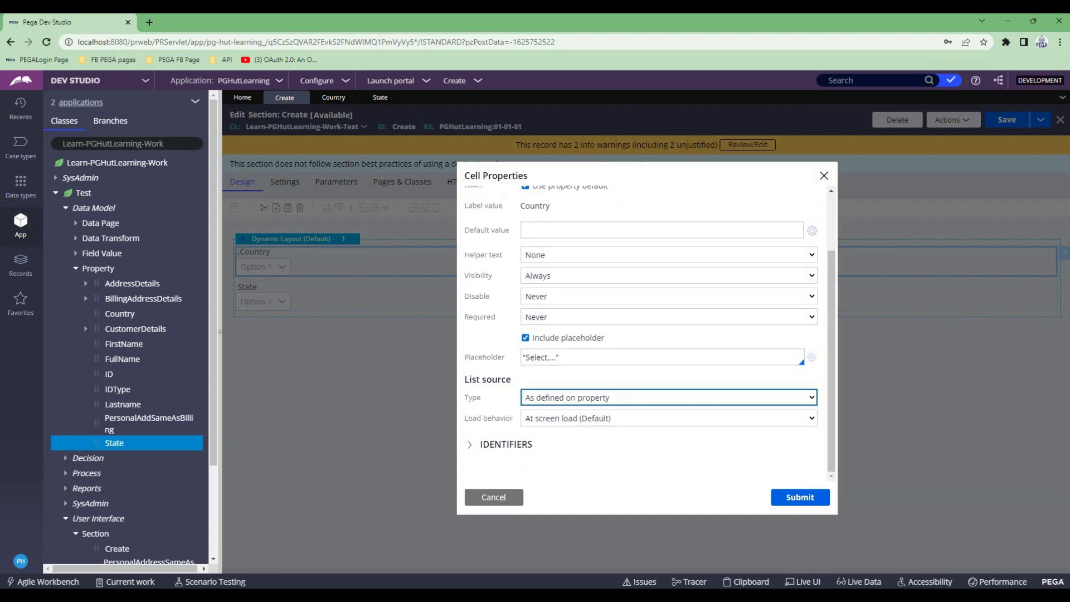
{"action": "left_click", "coordinate": [800, 497]}
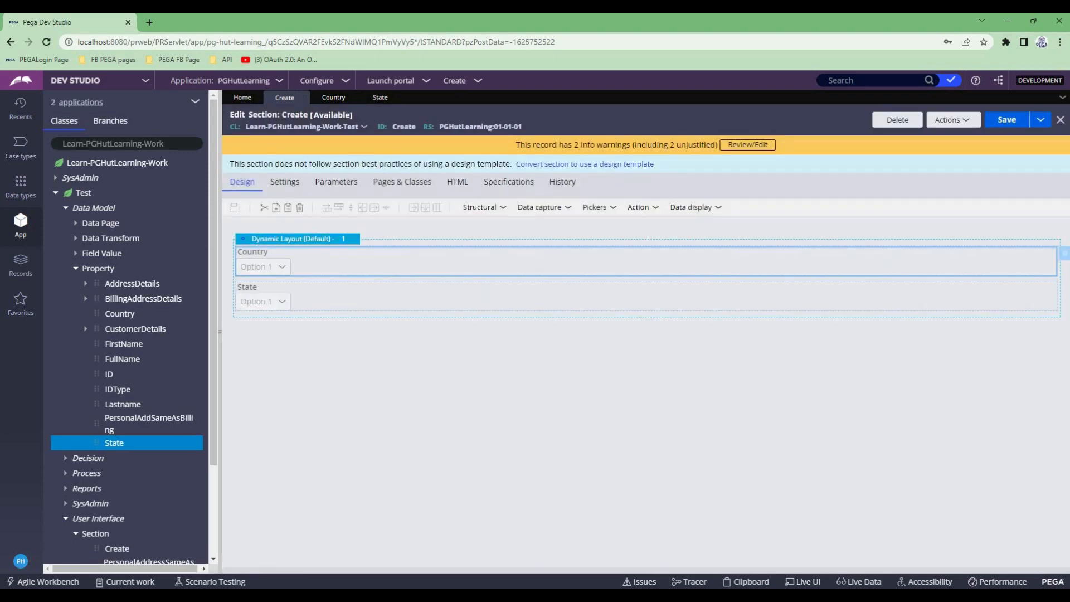
- Save and run the Test case type and check the Country dropdown in the new case
{"action": "left_click", "coordinate": [20, 148]}
{"action": "left_click", "coordinate": [83, 137]}
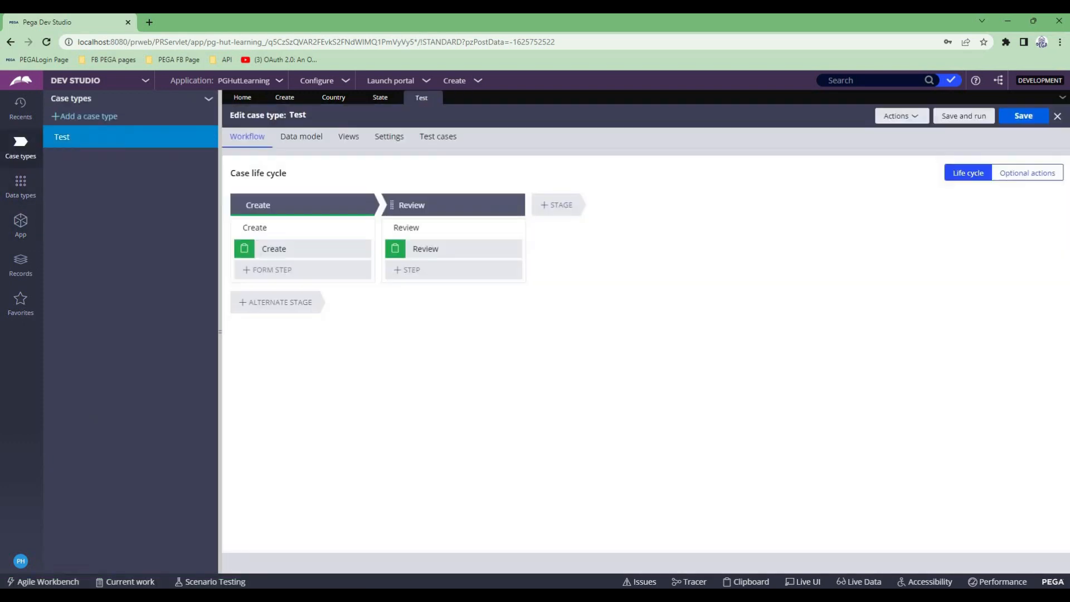
{"action": "left_click", "coordinate": [963, 116]}
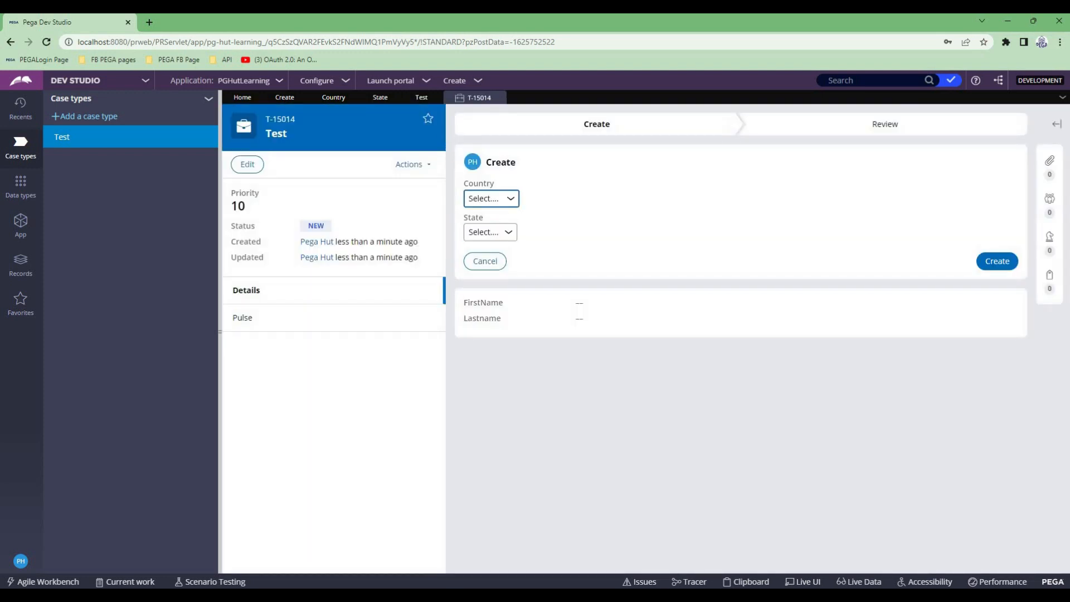
{"action": "left_click", "coordinate": [490, 199]}
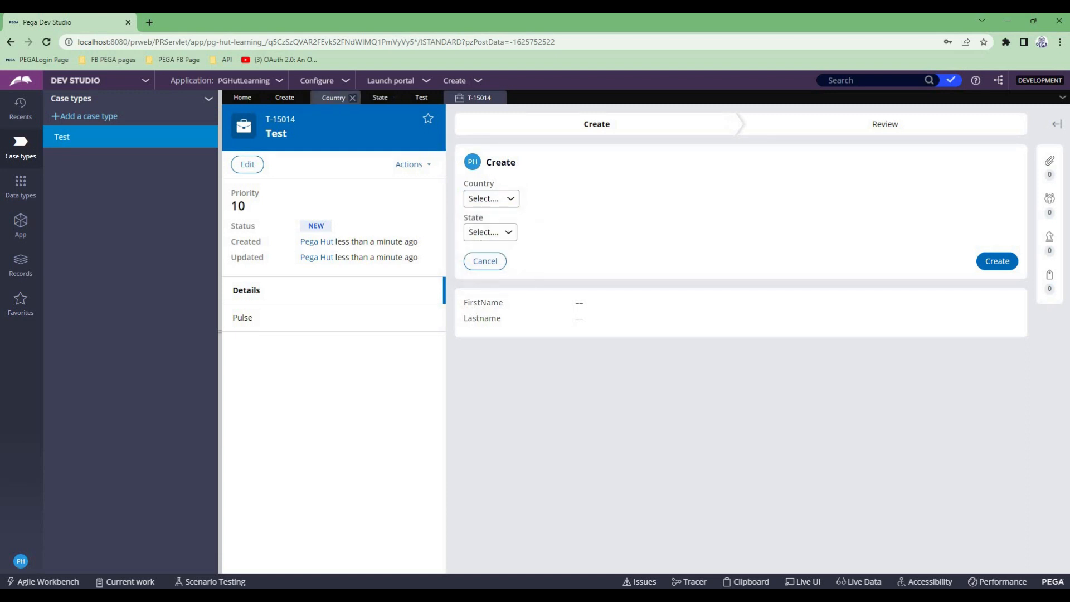
- Add England as a fourth table value in the Country property's local list
{"action": "left_click", "coordinate": [333, 98]}
{"action": "left_click", "coordinate": [254, 485]}
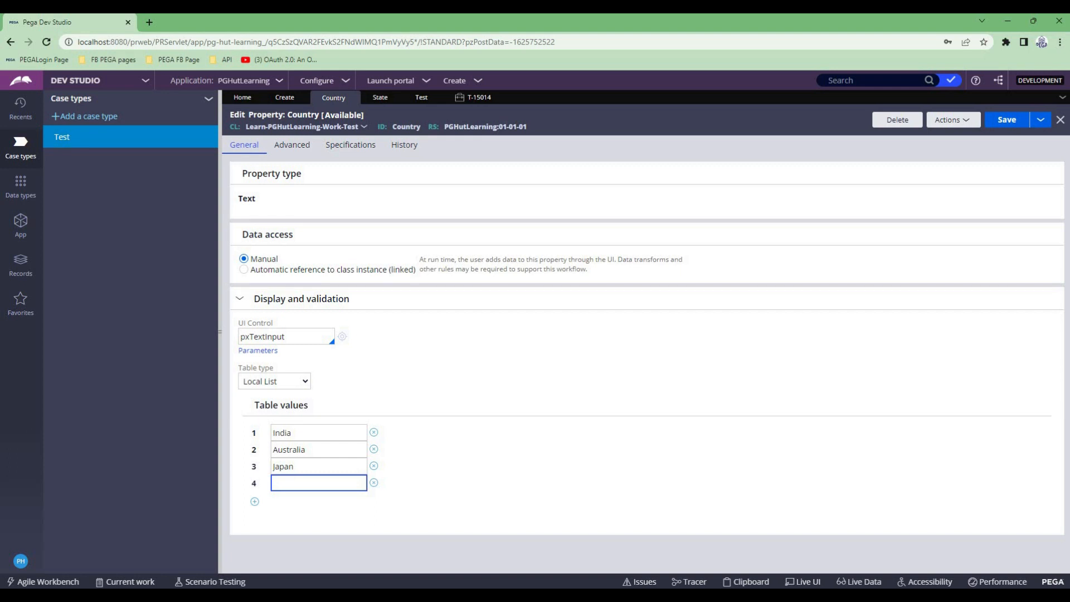
{"action": "type", "text": "England"}
{"action": "key", "text": "Tab"}
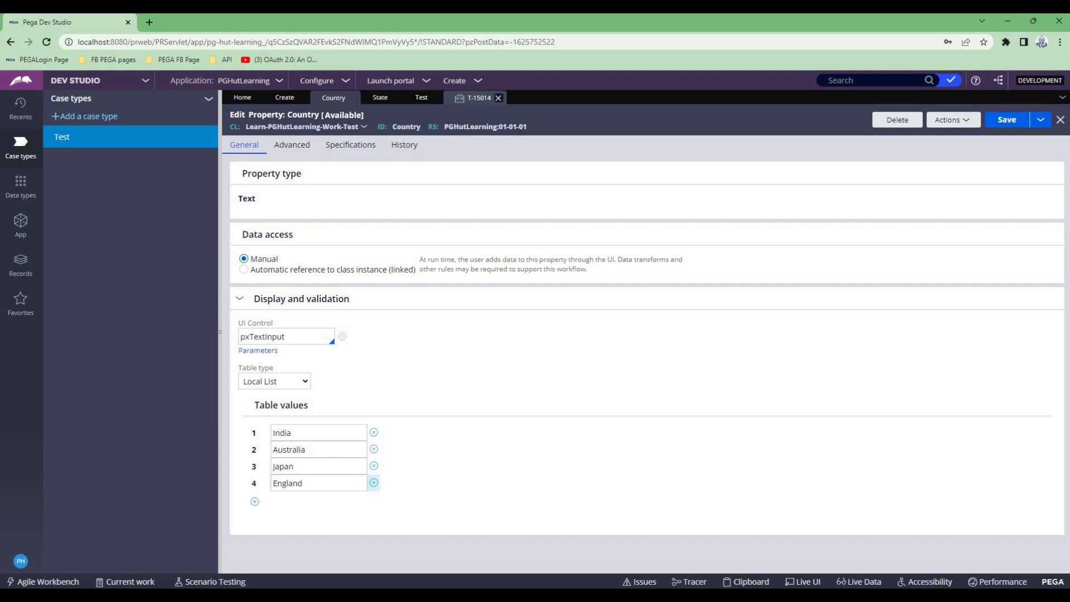
- Refresh the running Test case, reopen its Create assignment and check the Country dropdown's options
{"action": "left_click", "coordinate": [474, 98]}
{"action": "left_click", "coordinate": [409, 164]}
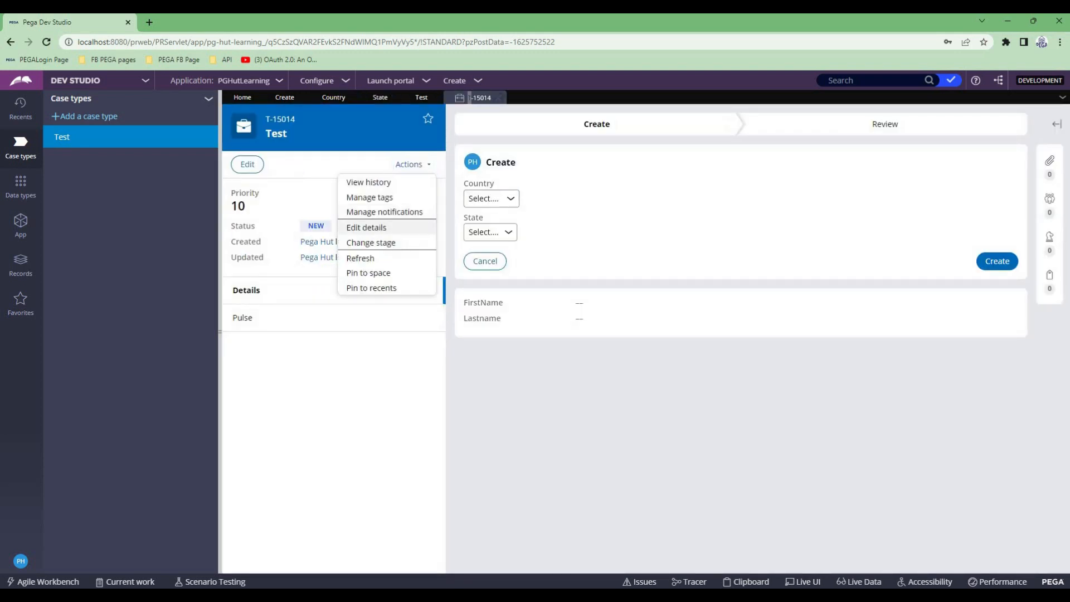
{"action": "left_click", "coordinate": [360, 258]}
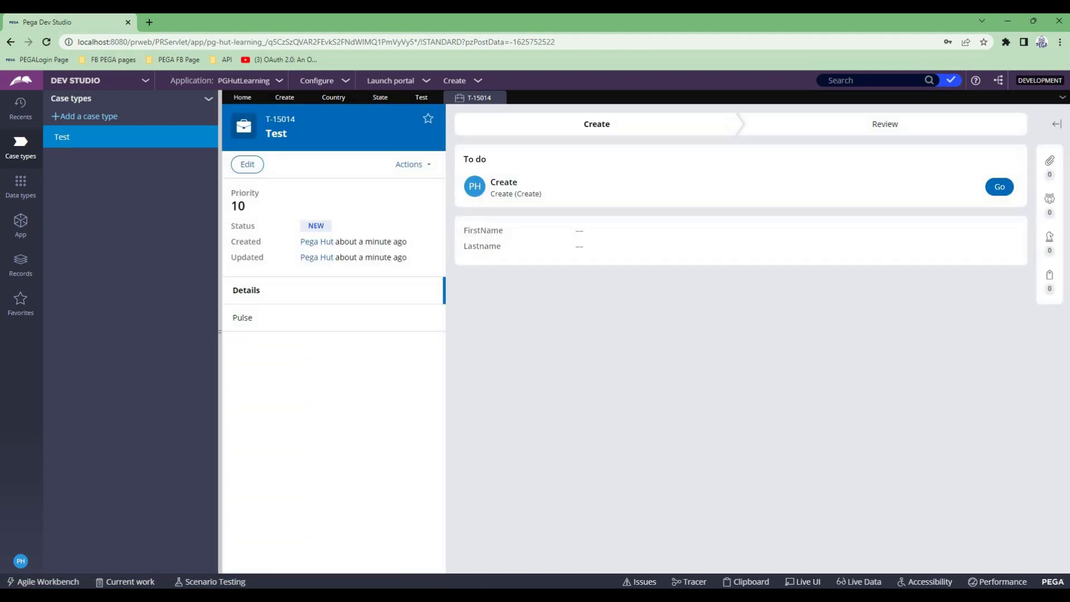
{"action": "left_click", "coordinate": [999, 187]}
{"action": "left_click", "coordinate": [504, 187]}
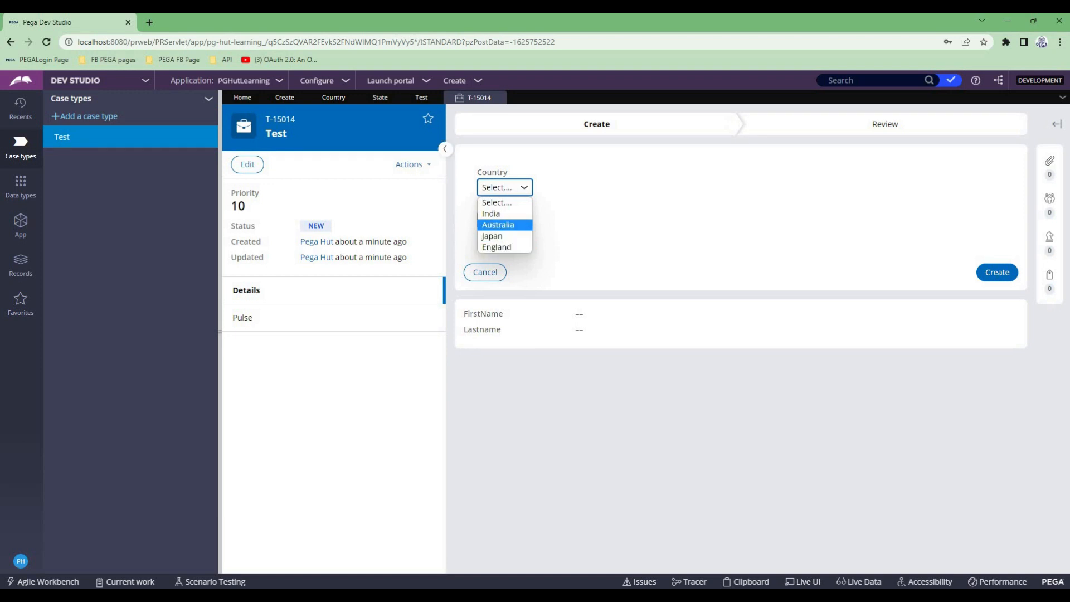
- Return to the Country property, highlight the England table value and open the property's PGHutLearning ruleset
{"action": "left_click", "coordinate": [421, 98]}
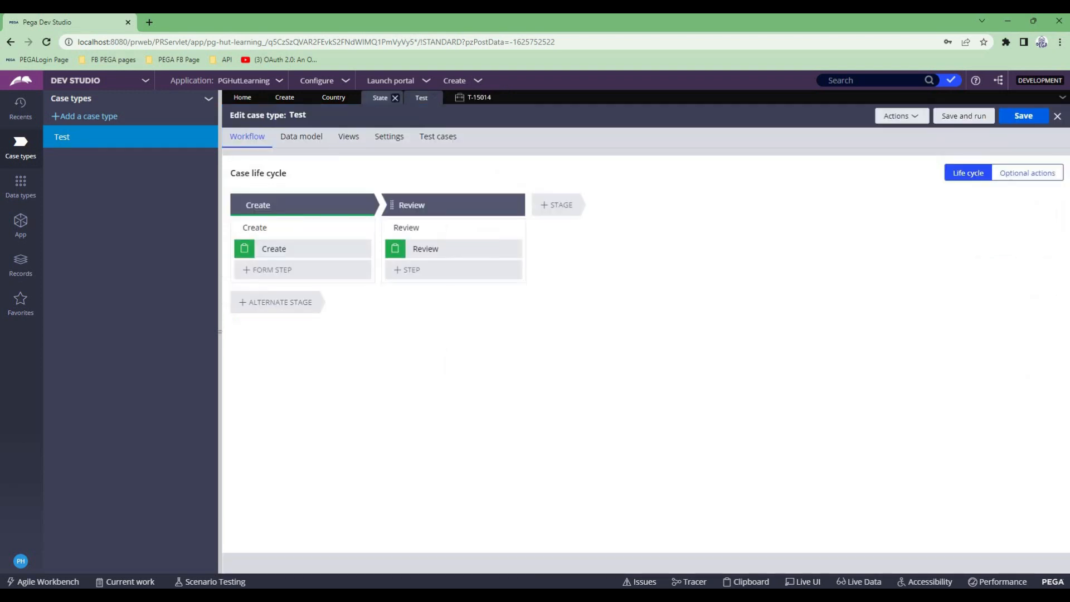
{"action": "left_click", "coordinate": [333, 98]}
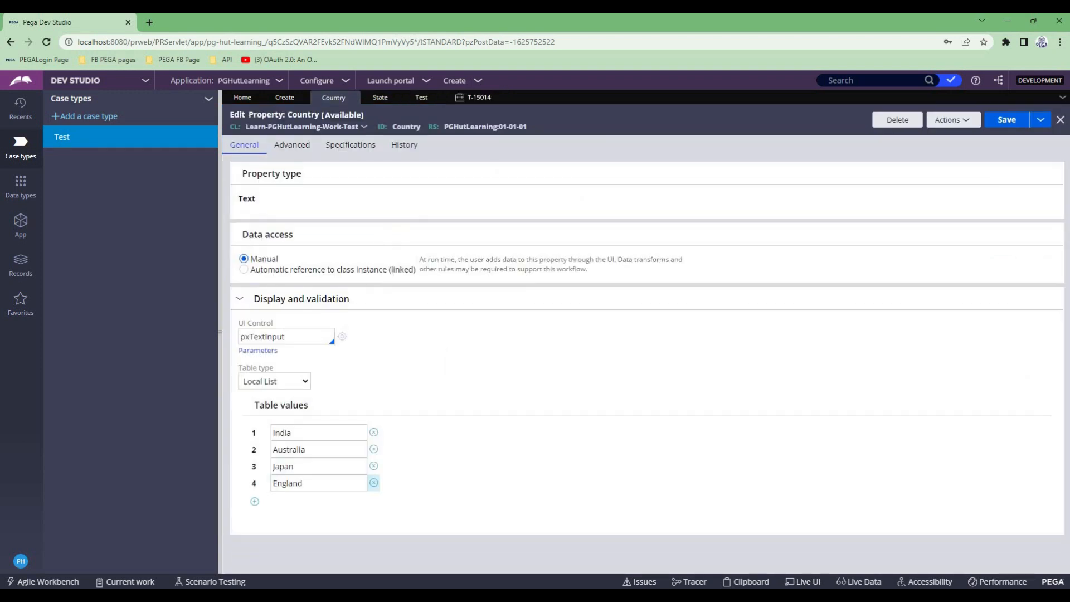
{"action": "double_click", "coordinate": [286, 483]}
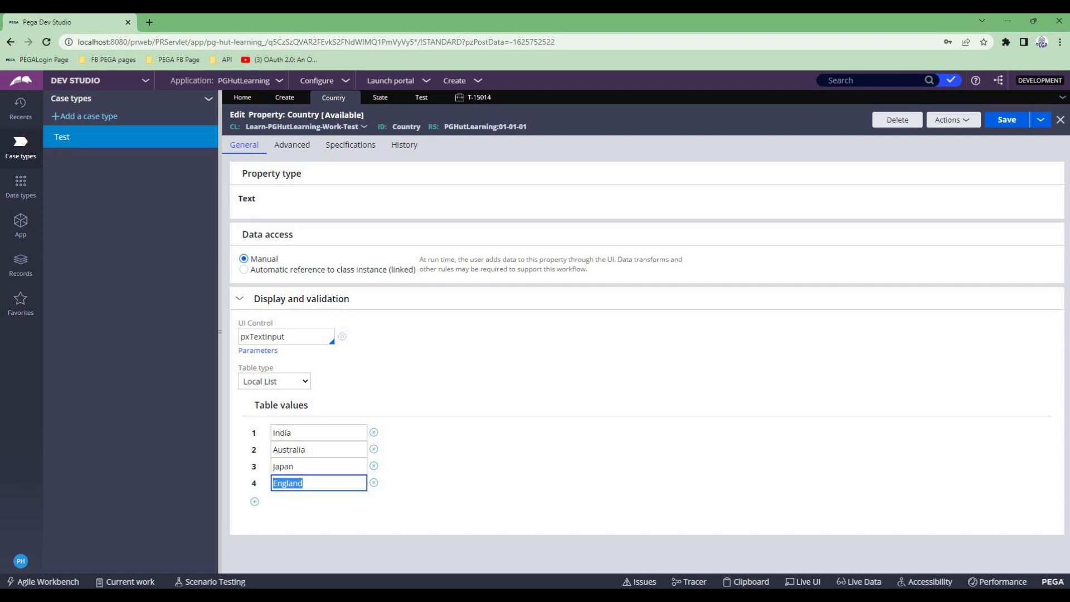
{"action": "left_click", "coordinate": [485, 127]}
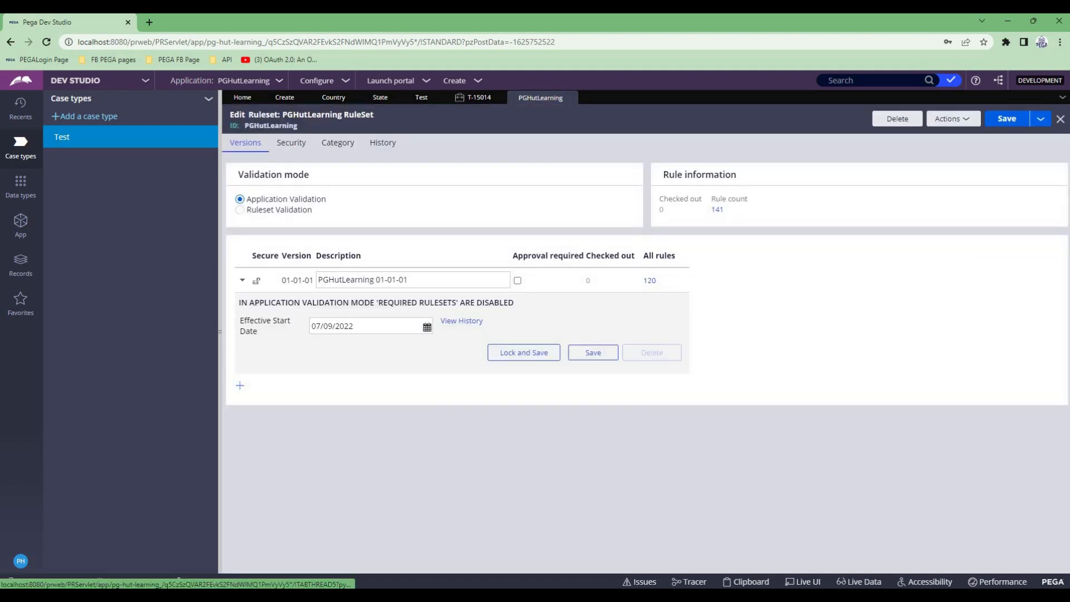
- Review the ruleset's security settings, close the ruleset and highlight the England value in the Country property's table values
{"action": "left_click", "coordinate": [291, 143]}
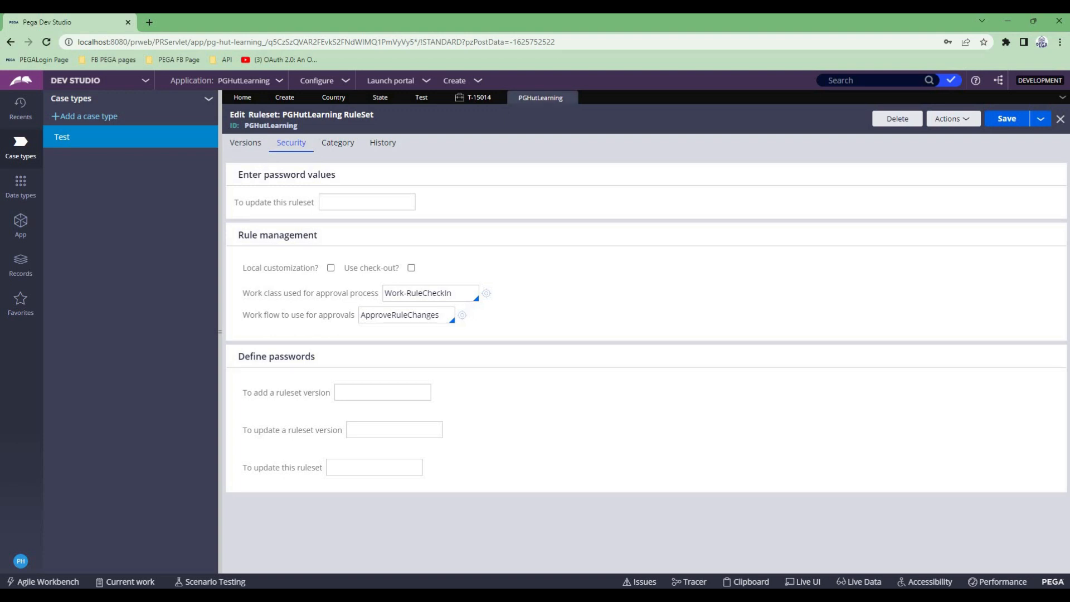
{"action": "left_click", "coordinate": [569, 98]}
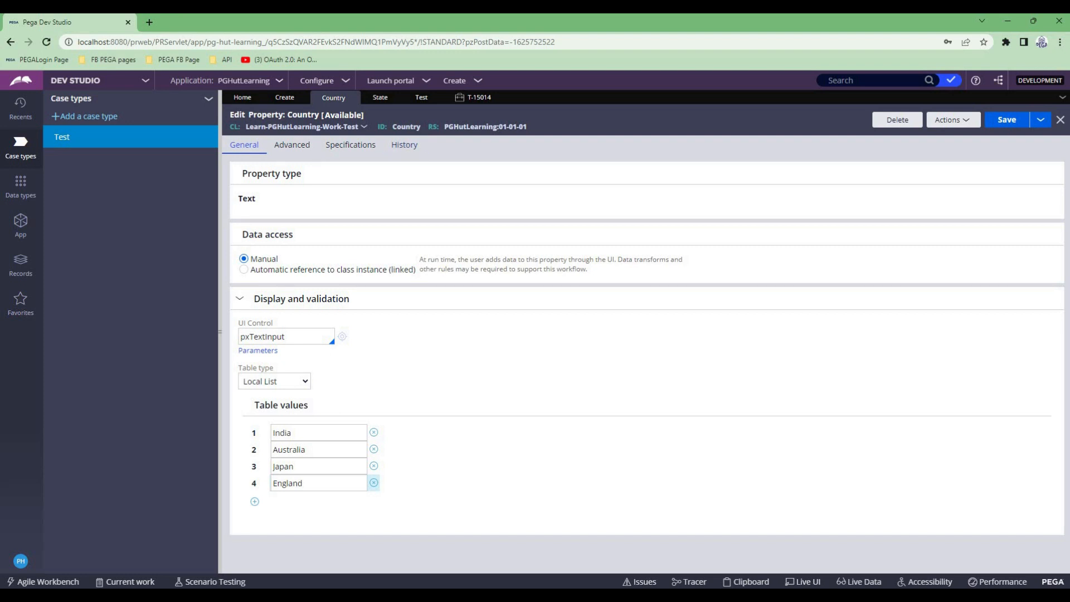
{"action": "left_click_drag", "start_coordinate": [316, 483], "coordinate": [264, 483]}
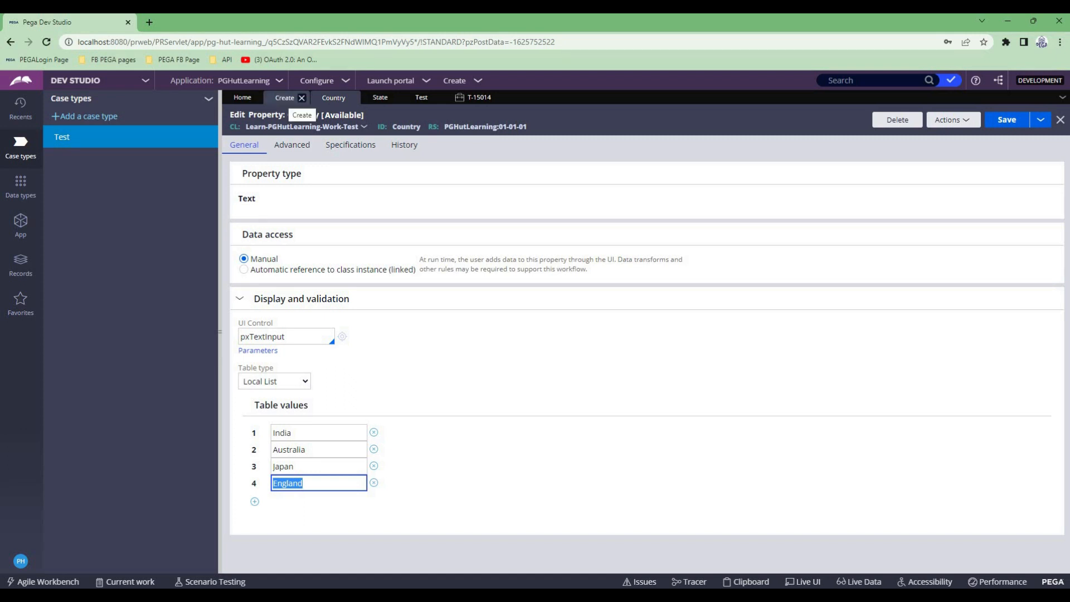
- In the Create section, set the Country dropdown's list source type to Clipboard page
{"action": "left_click", "coordinate": [284, 97]}
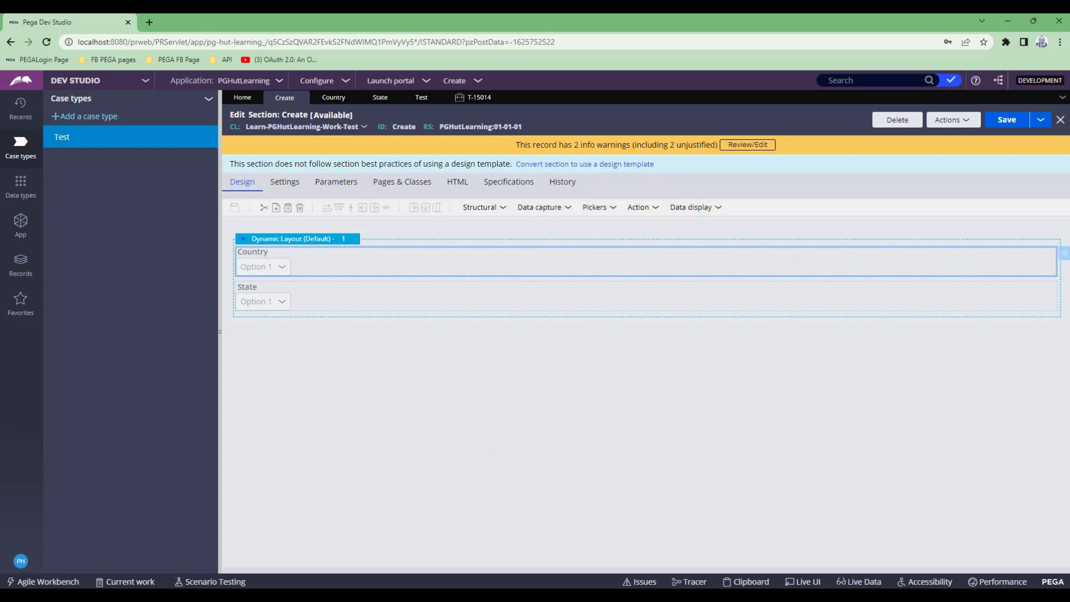
{"action": "left_click", "coordinate": [1064, 253]}
{"action": "left_click", "coordinate": [669, 472]}
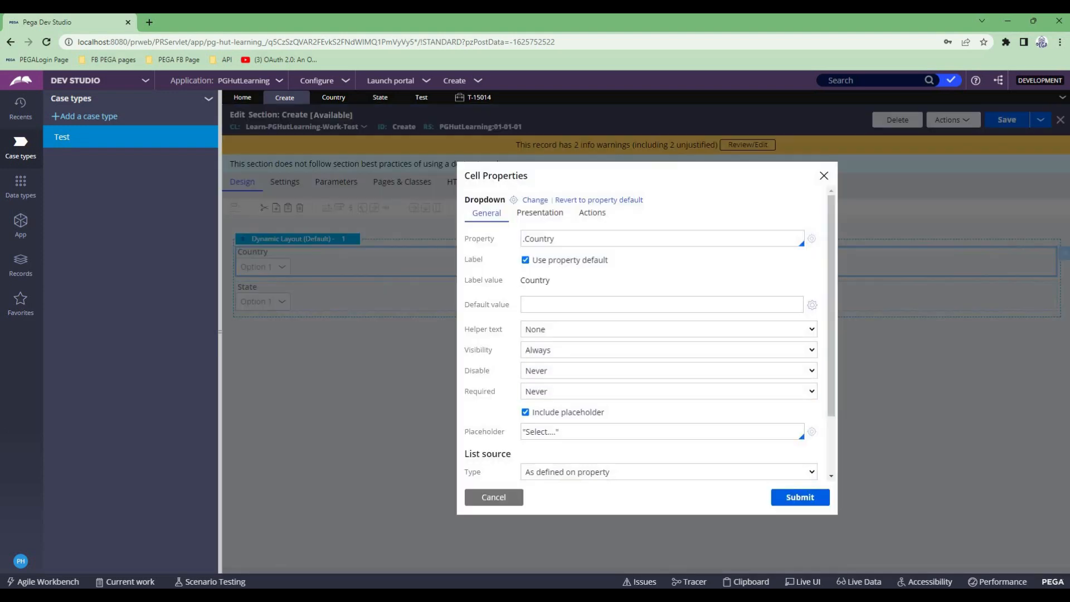
{"action": "scroll", "coordinate": [646, 334], "scroll_direction": "down", "scroll_amount": 1}
{"action": "left_click", "coordinate": [668, 415]}
{"action": "scroll", "coordinate": [669, 416], "scroll_direction": "down", "scroll_amount": 1}
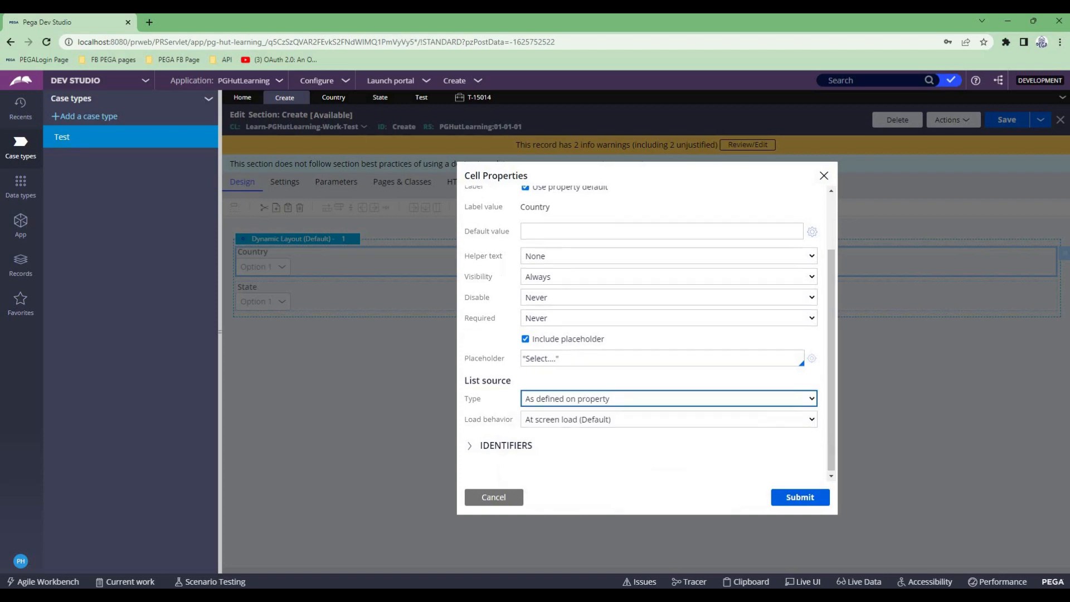
{"action": "left_click", "coordinate": [669, 397]}
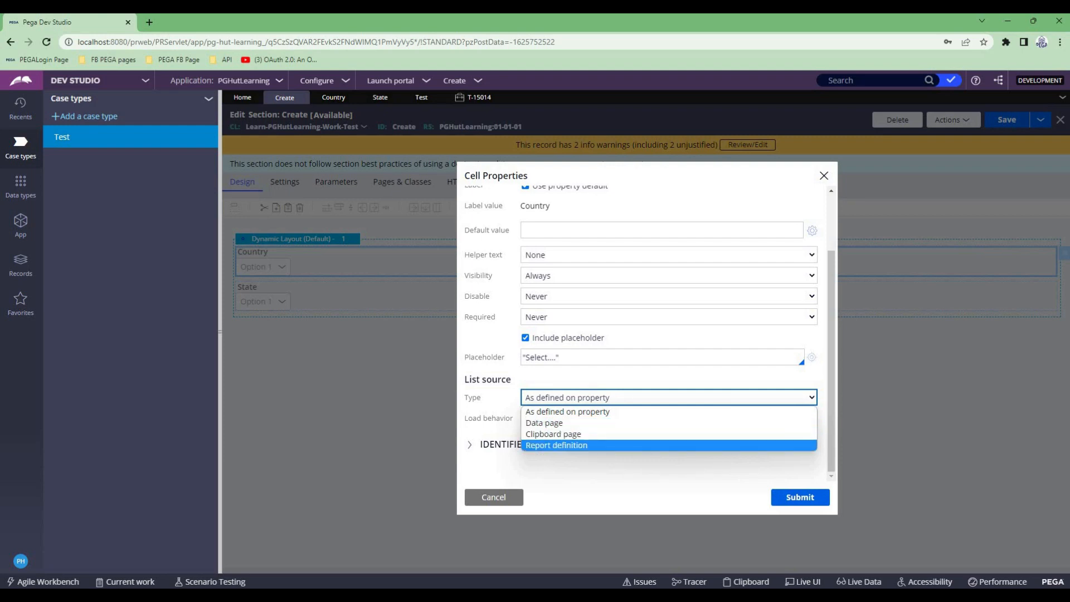
{"action": "key", "text": "Return"}
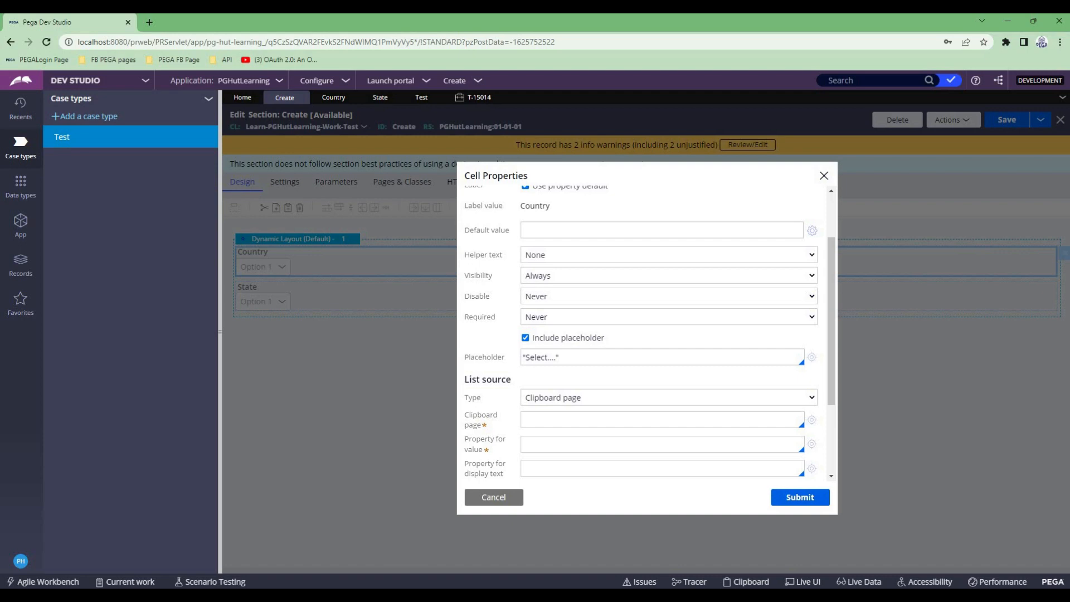
{"action": "scroll", "coordinate": [646, 334], "scroll_direction": "down", "scroll_amount": 1}
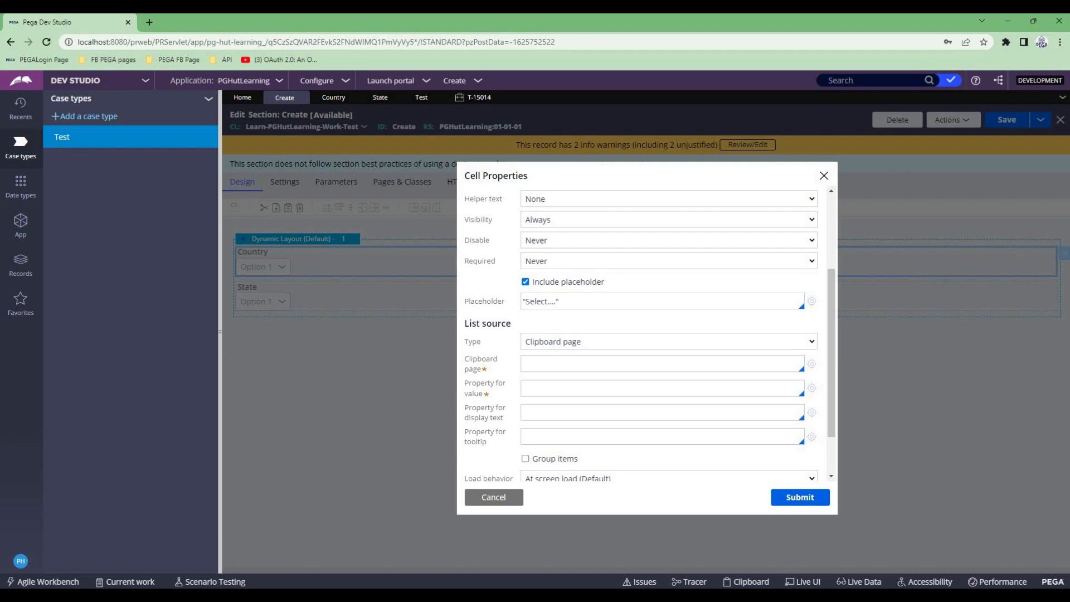
- Check the Country dropdown's options in the running Test case
{"action": "left_click", "coordinate": [498, 98]}
{"action": "left_click", "coordinate": [505, 188]}
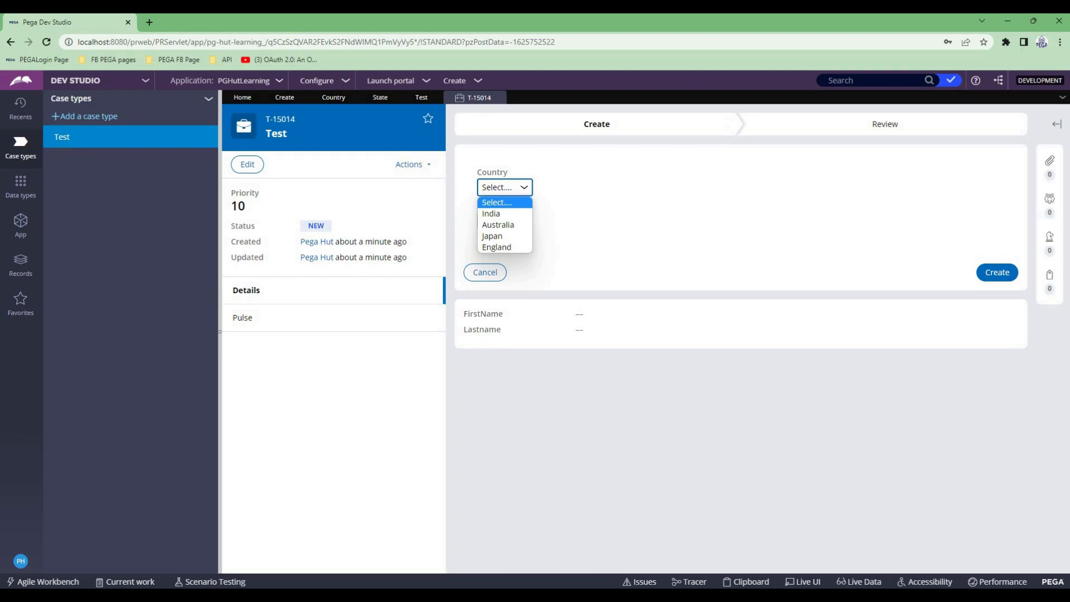
{"action": "left_click", "coordinate": [580, 227]}
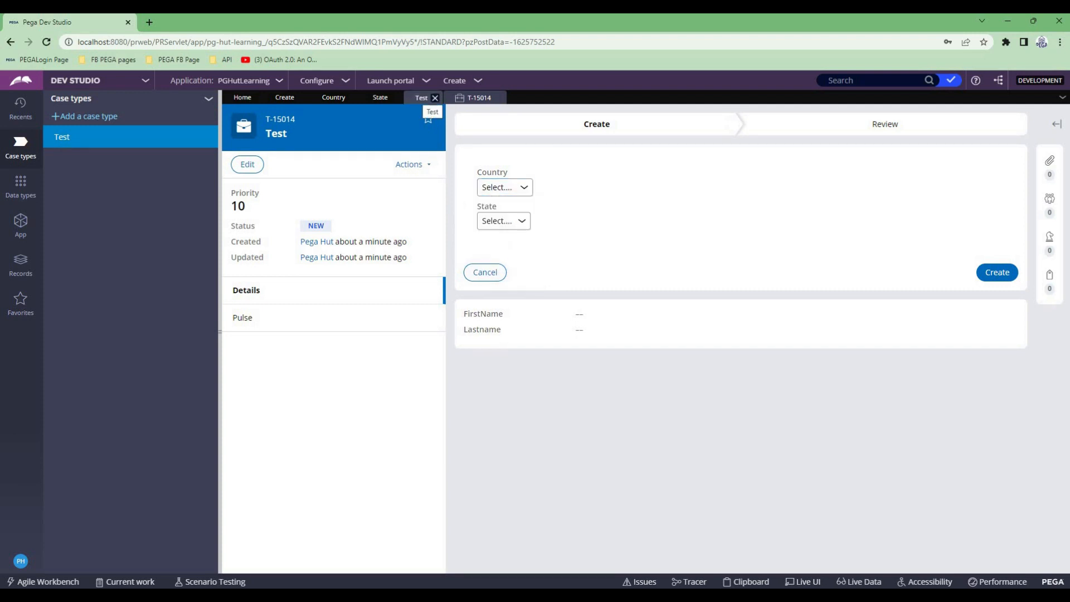
{"action": "left_click", "coordinate": [505, 187]}
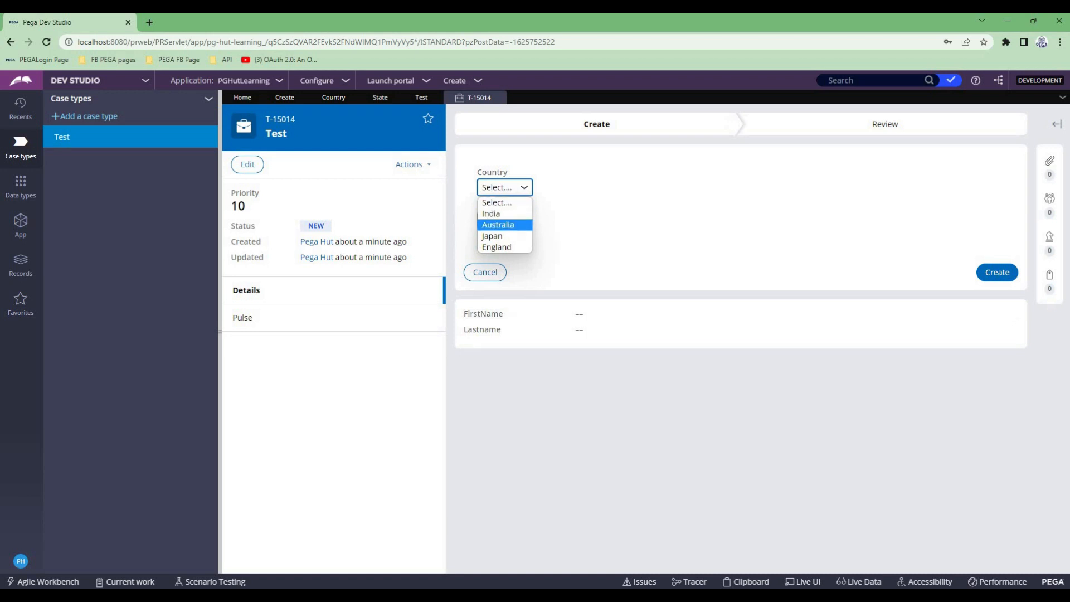
- Try to set .CustomerDetails as the clipboard page of the Country dropdown's list source in the Create section
{"action": "left_click", "coordinate": [285, 97]}
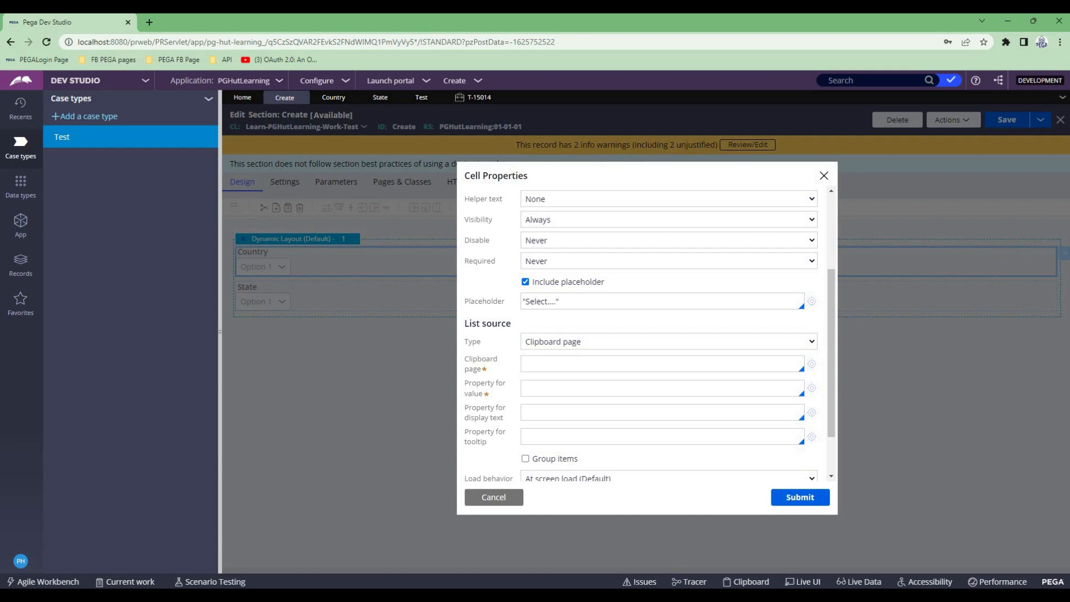
{"action": "left_click", "coordinate": [668, 342]}
{"action": "left_click", "coordinate": [640, 323]}
{"action": "key", "text": "Down"}
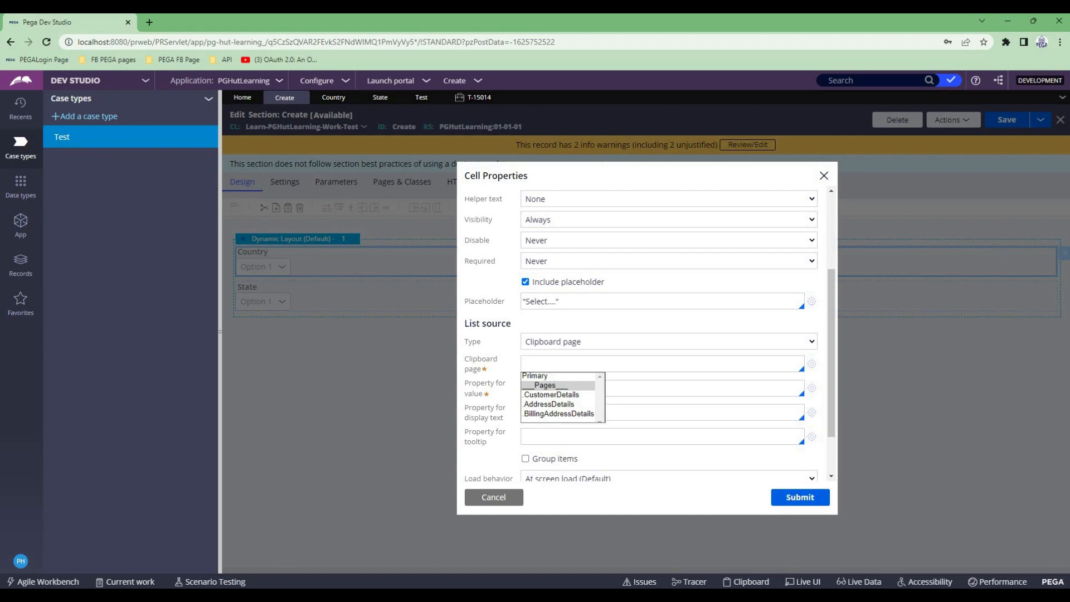
{"action": "key", "text": "Down"}
{"action": "key", "text": "Return"}
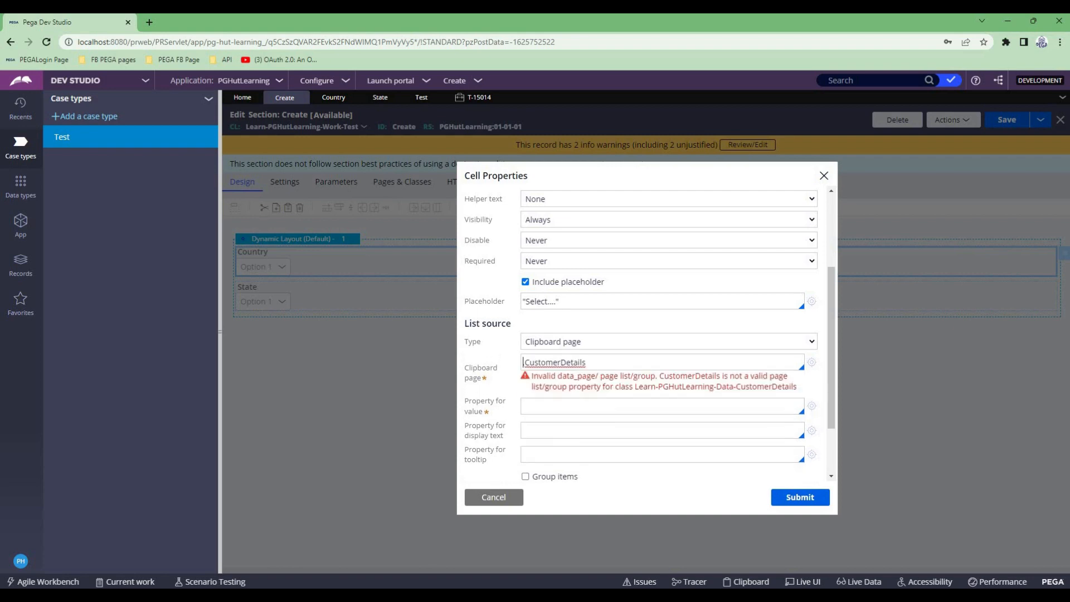
{"action": "left_click_drag", "start_coordinate": [532, 376], "coordinate": [657, 376]}
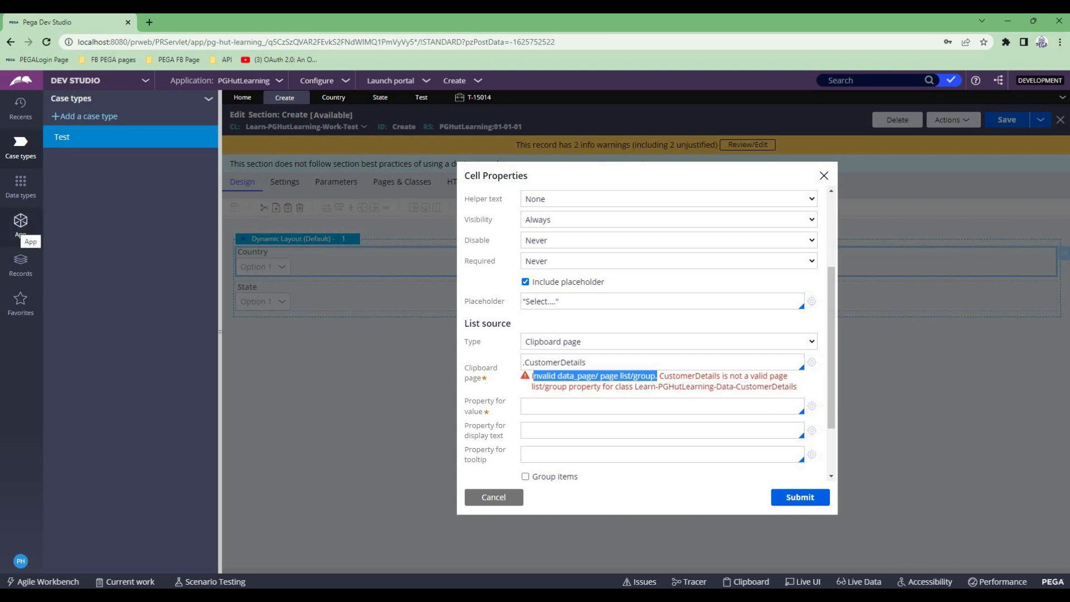
- Open the AddressDetails property of the Test class and examine its property type and page definition
{"action": "left_click", "coordinate": [21, 223]}
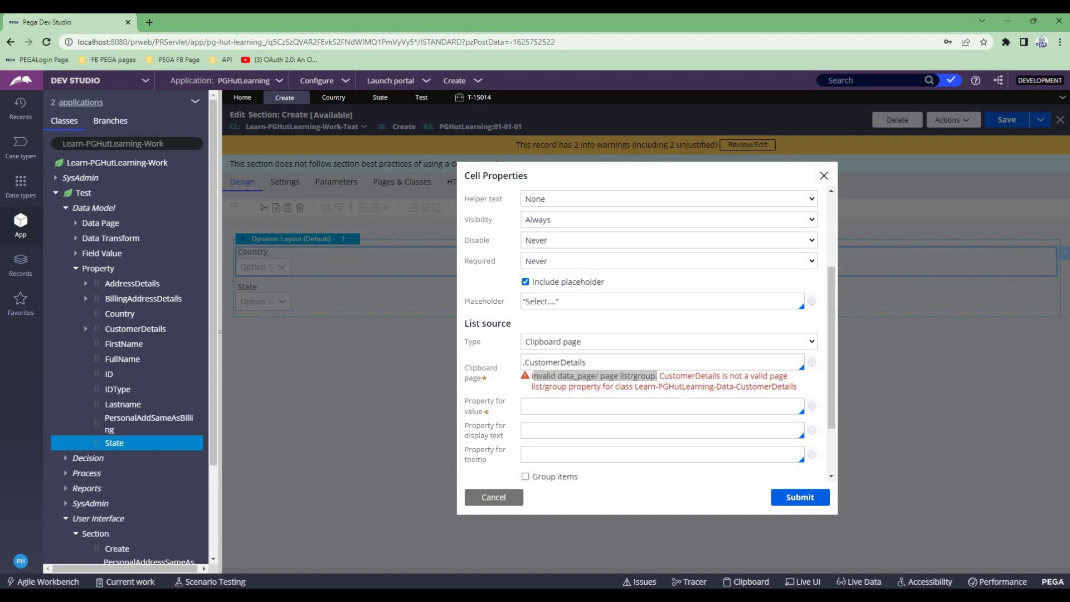
{"action": "left_click", "coordinate": [86, 284]}
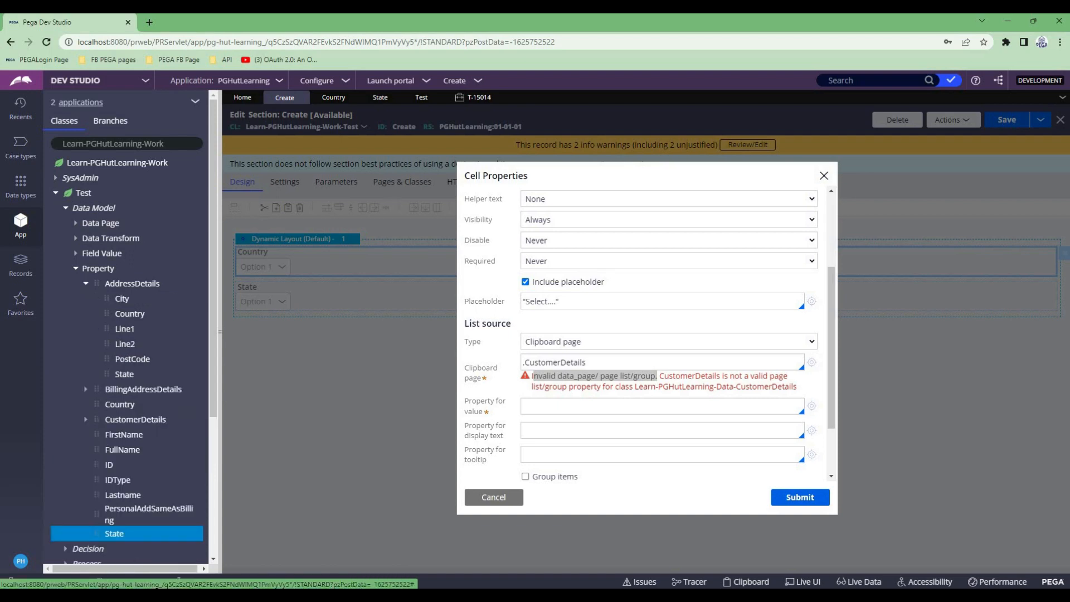
{"action": "left_click", "coordinate": [132, 283]}
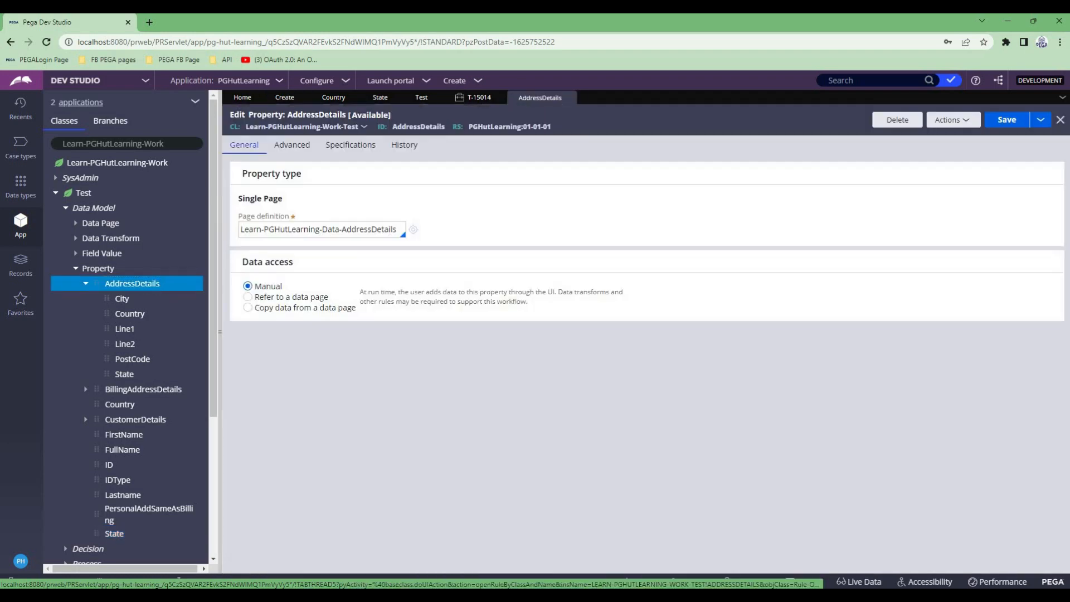
{"action": "left_click_drag", "start_coordinate": [397, 229], "coordinate": [240, 229]}
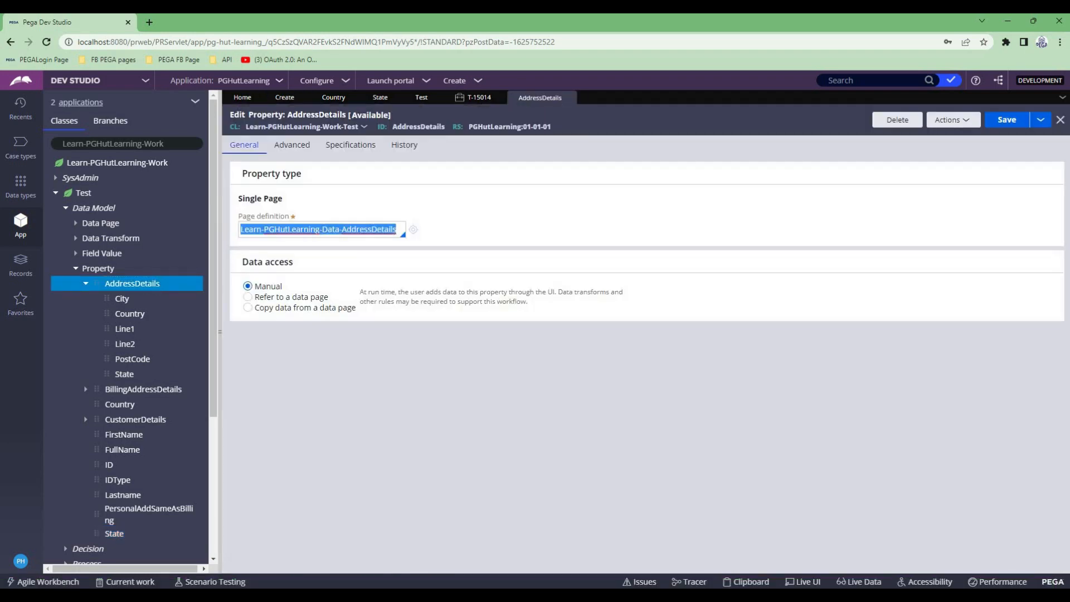
- Create a property labelled CountryList in the Test class and change its property type to Page List
{"action": "right_click", "coordinate": [98, 268]}
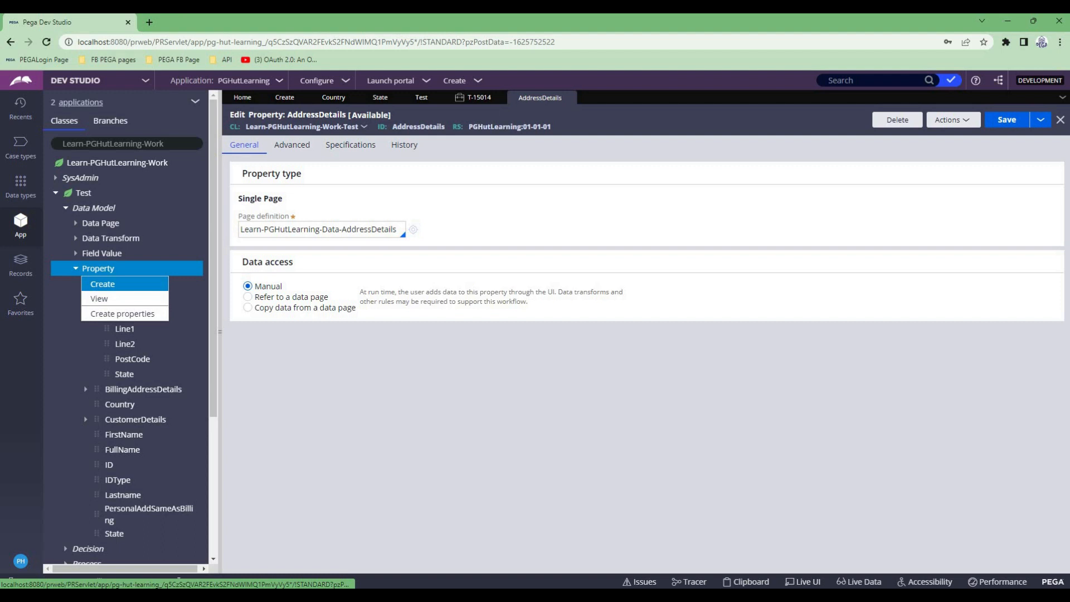
{"action": "left_click", "coordinate": [111, 294]}
{"action": "type", "text": "CountryList"}
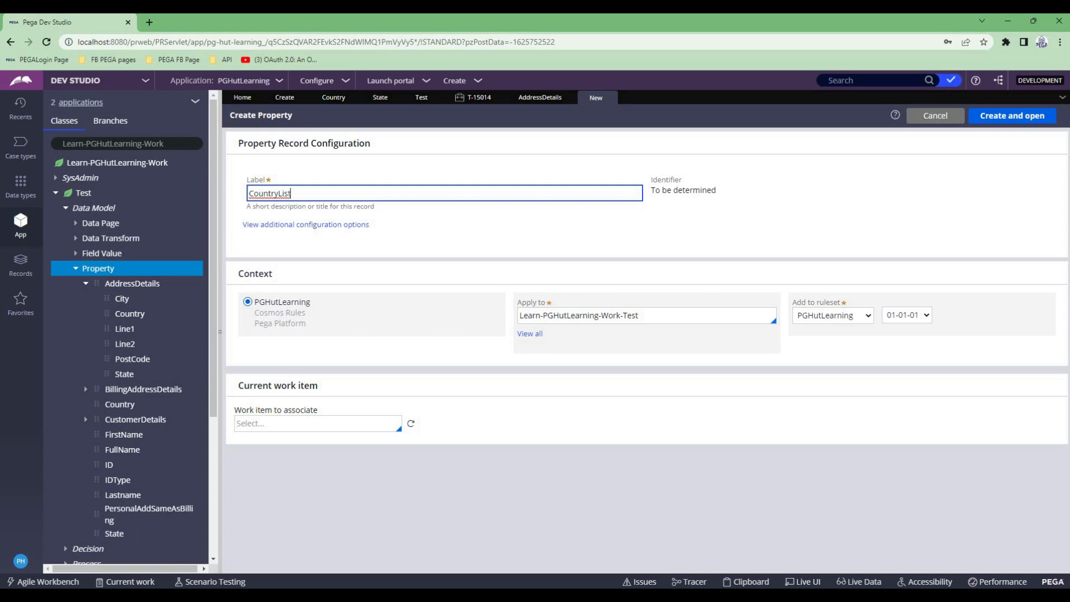
{"action": "left_click", "coordinate": [1012, 115]}
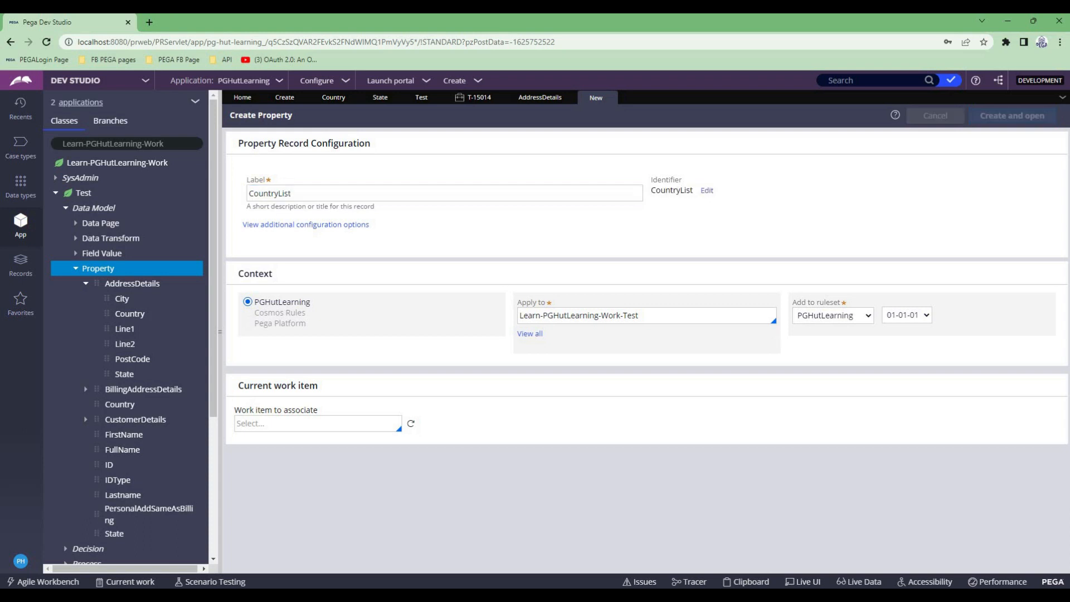
{"action": "left_click", "coordinate": [272, 199]}
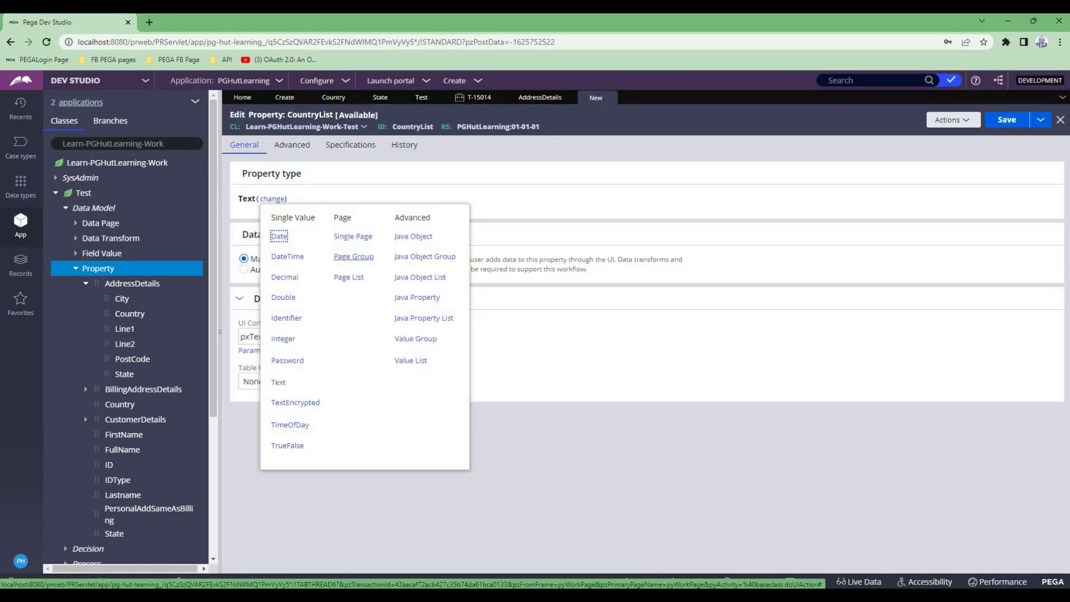
{"action": "left_click", "coordinate": [350, 277]}
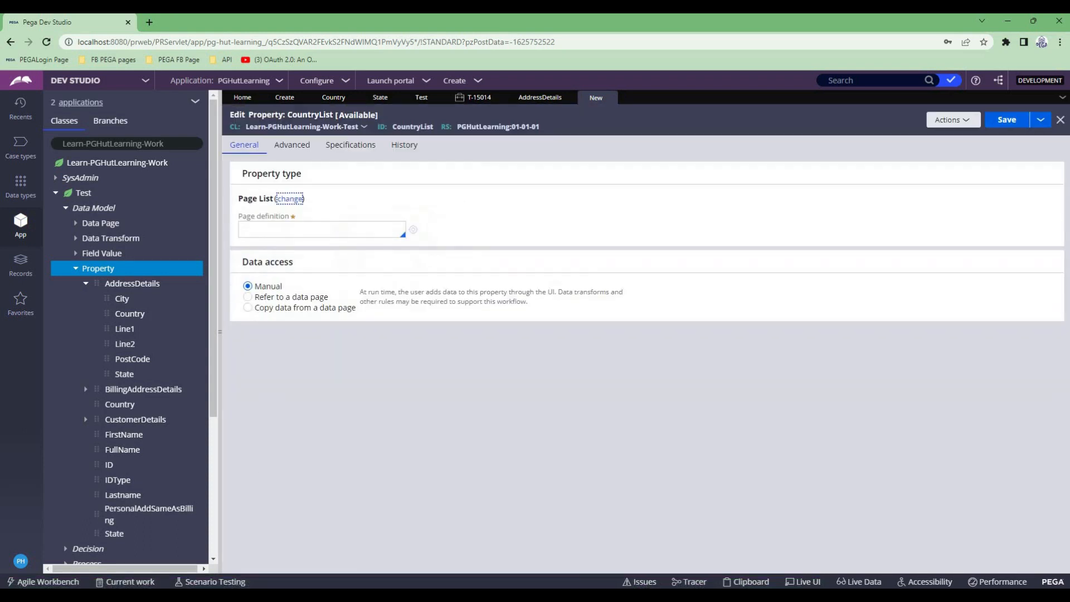
- Copy the page definition Learn-PGHutLearning-Data-AddressDetails from the AddressDetails property into CountryList and save the property
{"action": "left_click", "coordinate": [540, 98]}
{"action": "triple_click", "coordinate": [368, 229]}
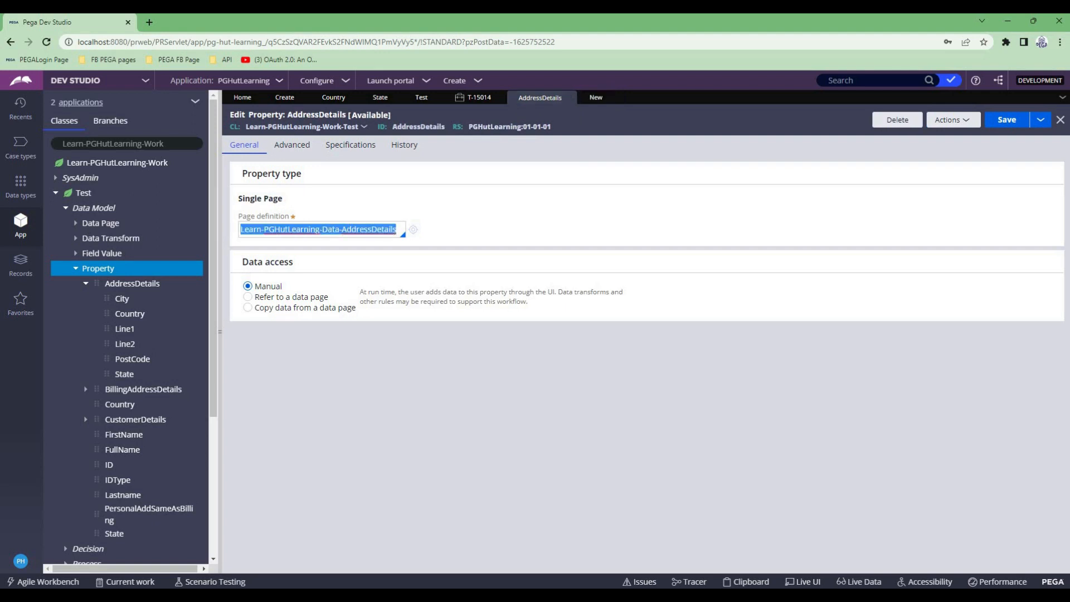
{"action": "key", "text": "ctrl+c"}
{"action": "left_click", "coordinate": [595, 97]}
{"action": "left_click", "coordinate": [317, 229]}
{"action": "key", "text": "ctrl+v"}
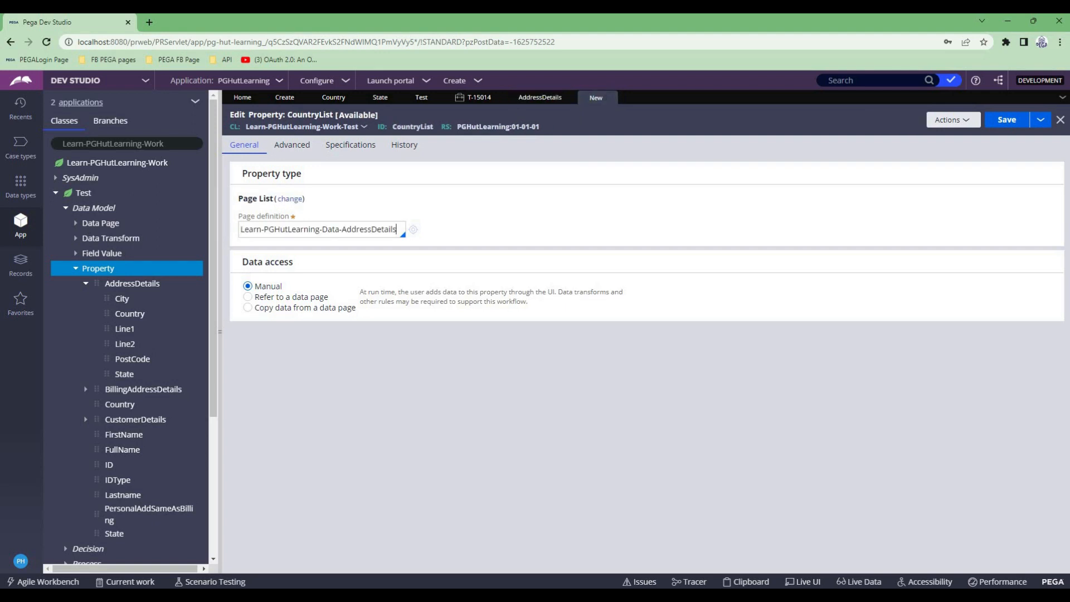
{"action": "key", "text": "ctrl+s"}
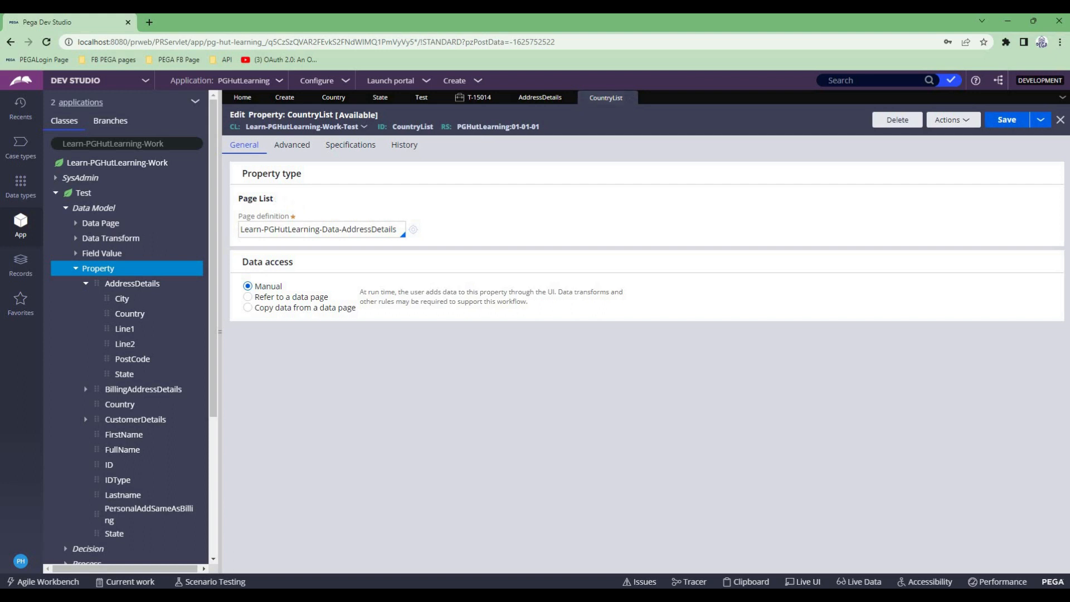
{"action": "triple_click", "coordinate": [291, 229]}
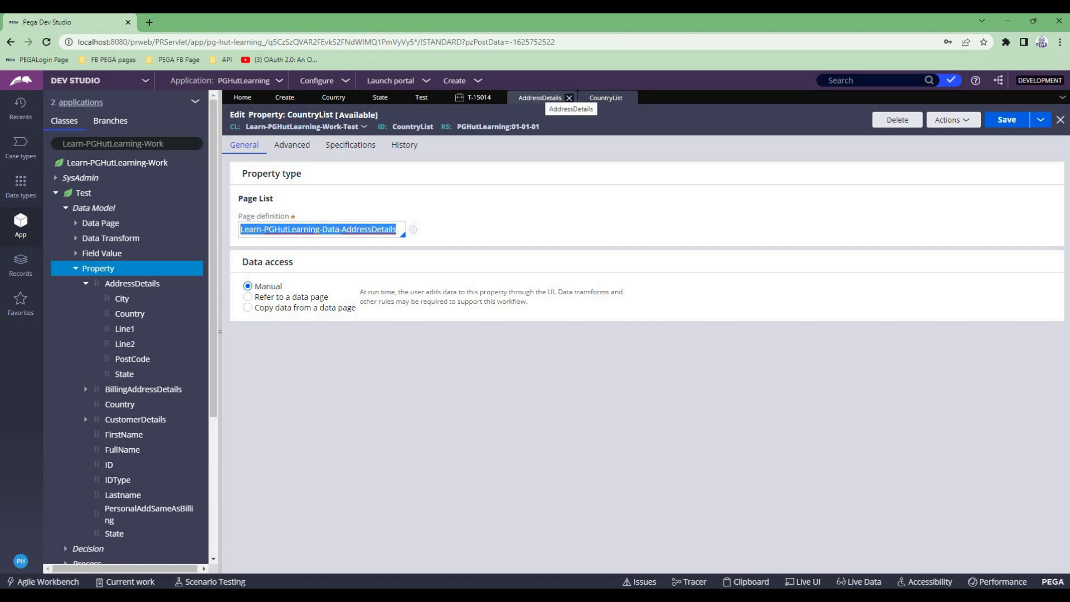
- Return to the Create section, set the Country dropdown's list source type to As defined on property and submit the cell properties
{"action": "left_click", "coordinate": [284, 98]}
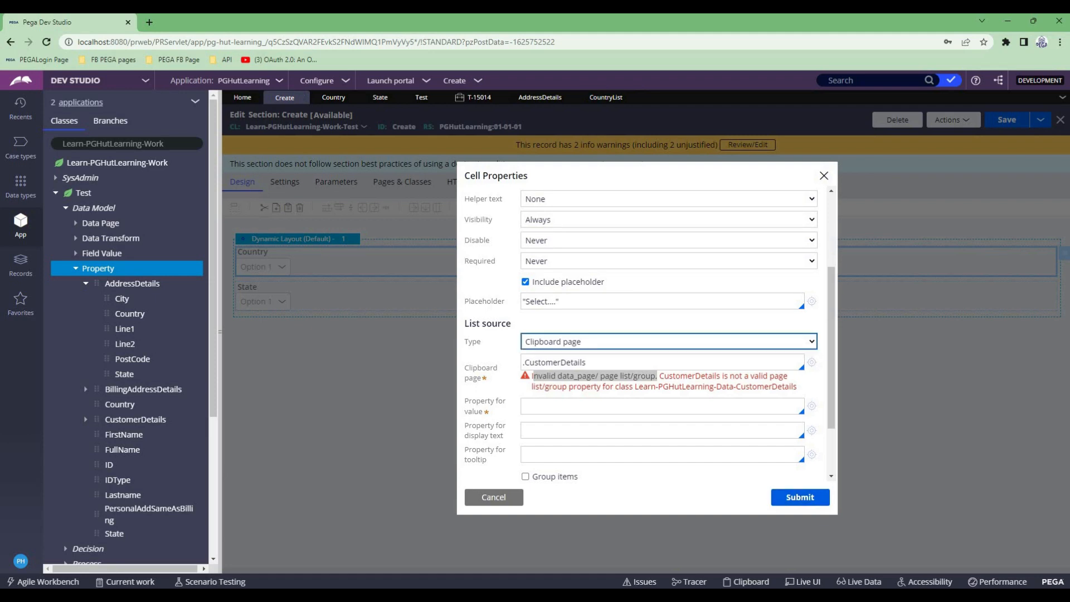
{"action": "left_click", "coordinate": [668, 342]}
{"action": "left_click", "coordinate": [567, 356]}
{"action": "left_click", "coordinate": [799, 497]}
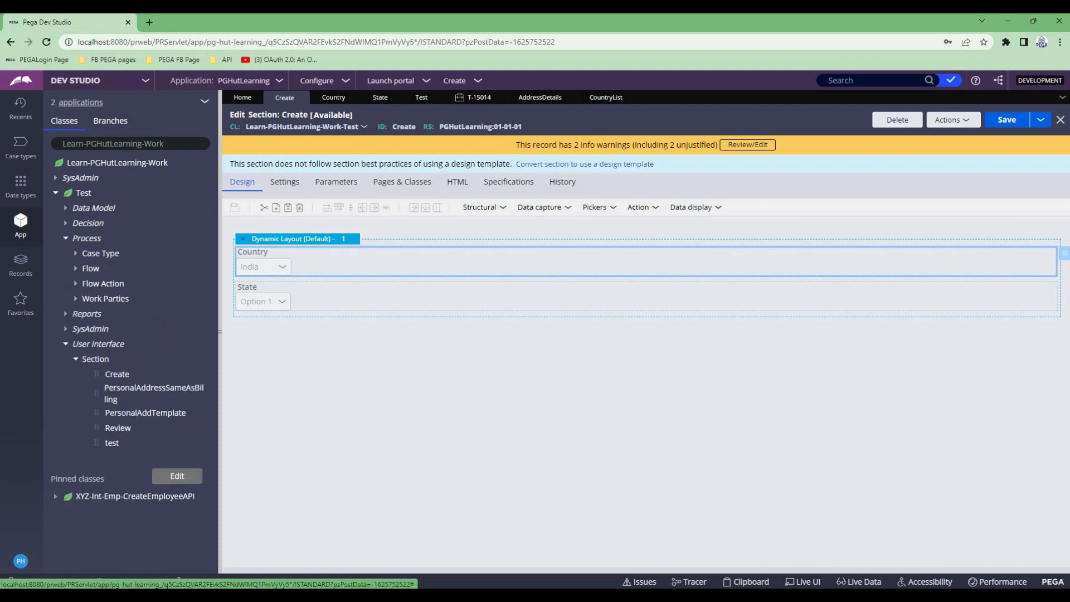
- Enter PreSetData as the pre-processing data transform of the Create flow action and create that data transform in the Test class
{"action": "left_click", "coordinate": [76, 283]}
{"action": "left_click", "coordinate": [117, 299]}
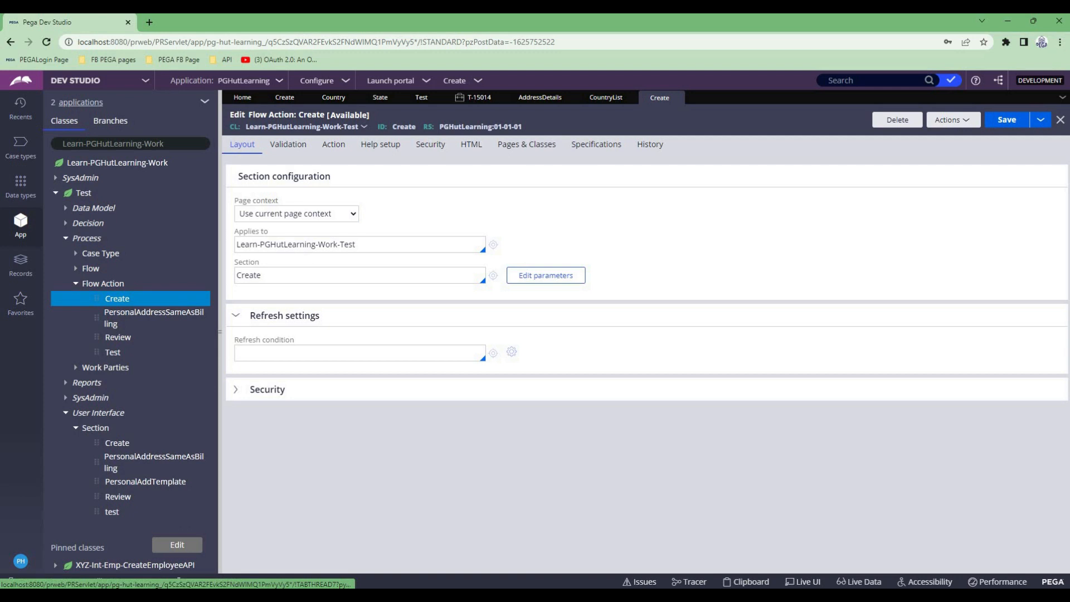
{"action": "left_click", "coordinate": [334, 144]}
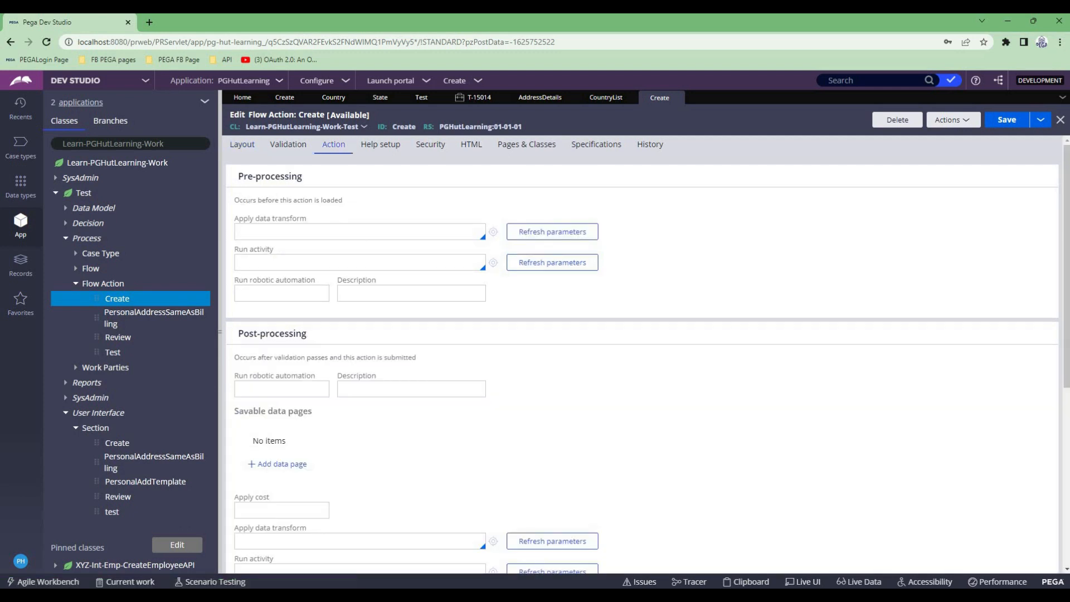
{"action": "type", "text": "PreSetData"}
{"action": "left_click", "coordinate": [493, 232]}
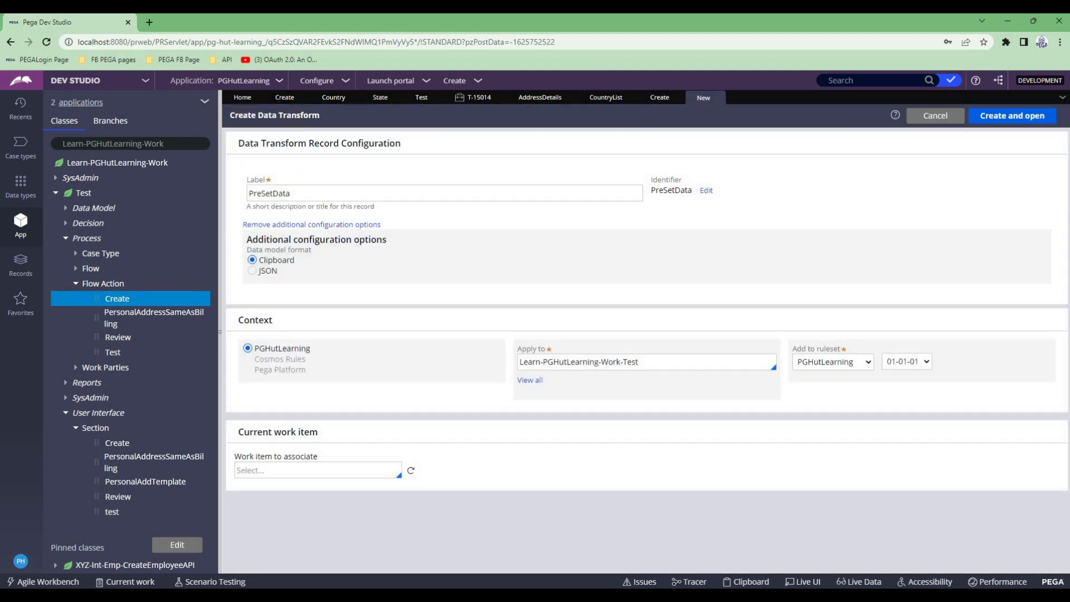
{"action": "left_click", "coordinate": [1011, 116]}
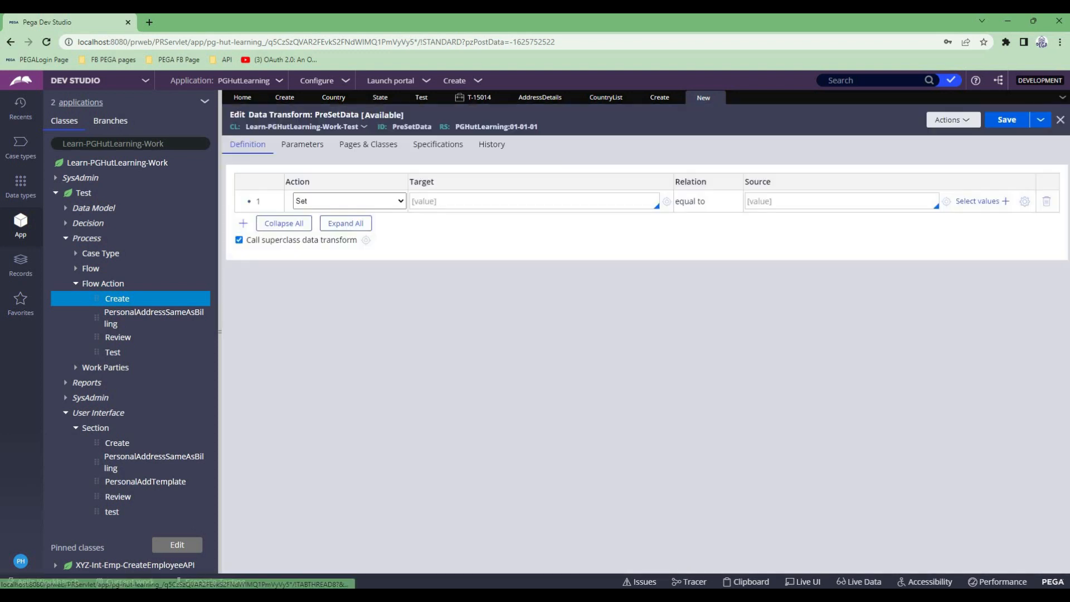
- Set .CountryList(1).Country to "India" in the first row of the PreSetData data transform
{"action": "left_click", "coordinate": [350, 201]}
{"action": "left_click", "coordinate": [350, 201]}
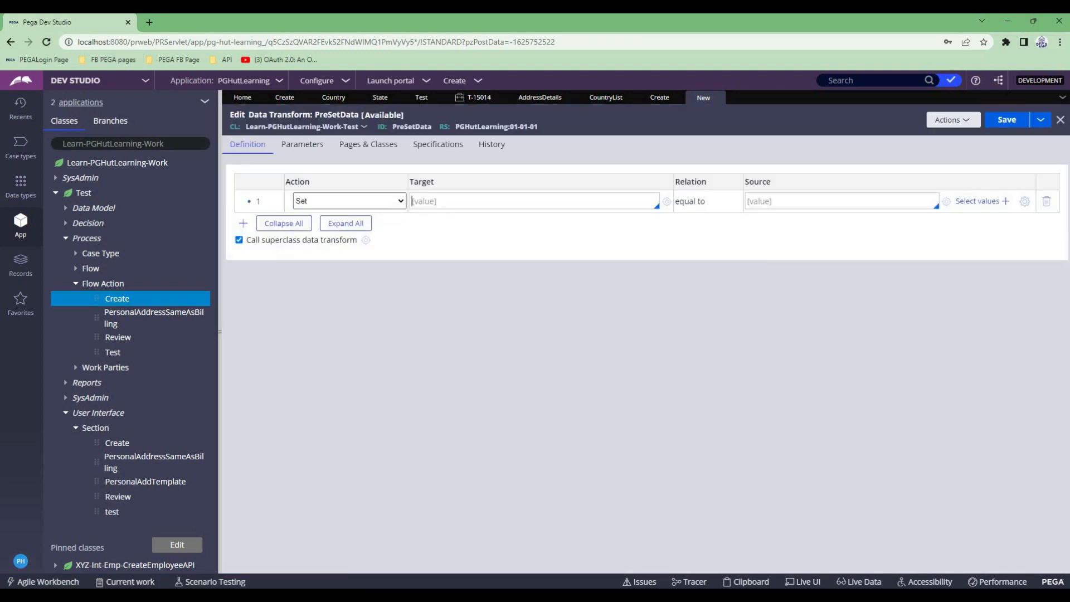
{"action": "type", "text": ".cp"}
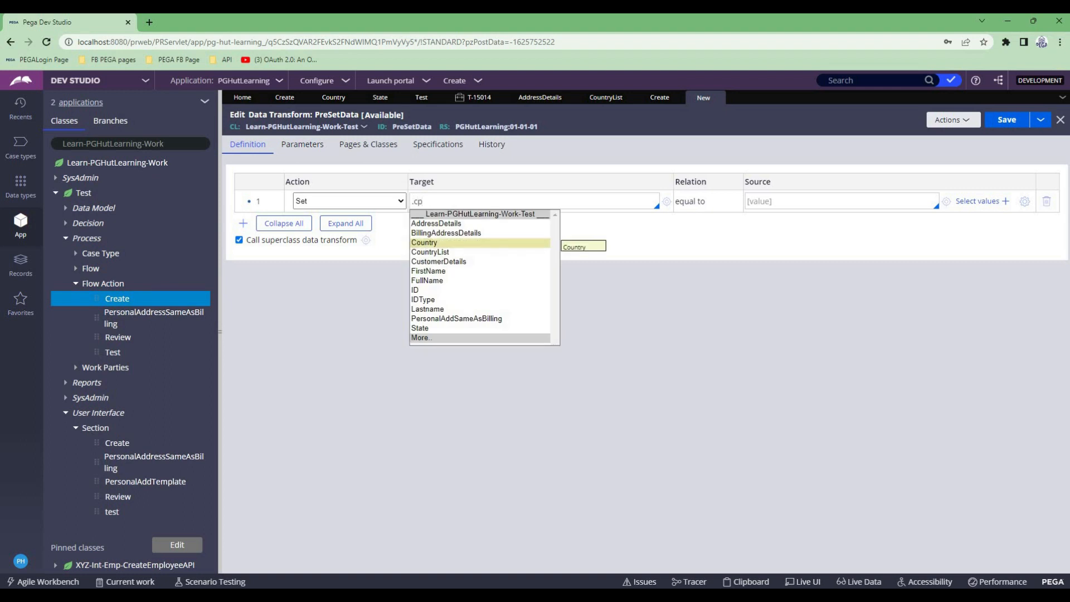
{"action": "key", "text": "Down"}
{"action": "key", "text": "Return"}
{"action": "type", "text": ".coun"}
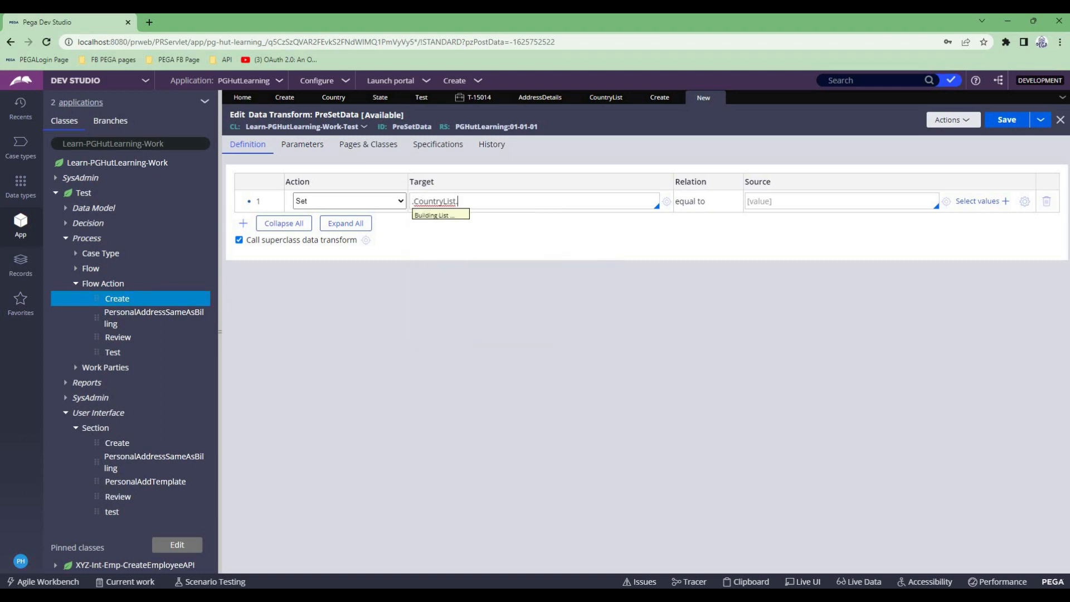
{"action": "key", "text": "Return"}
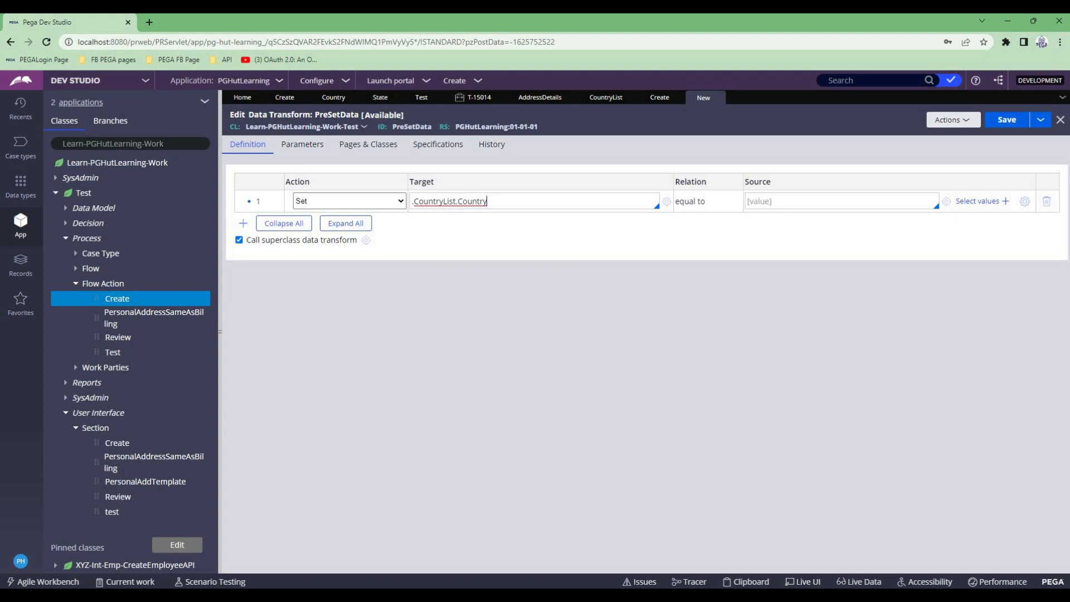
{"action": "double_click", "coordinate": [462, 201]}
{"action": "left_click", "coordinate": [455, 201]}
{"action": "type", "text": "(1"}
{"action": "left_click", "coordinate": [752, 202]}
{"action": "type", "text": "\"\""}
{"action": "type", "text": "India"}
- Copy the India row below itself, change it to set .CountryList(2).Country to "Australia" and save the data transform
{"action": "right_click", "coordinate": [256, 204]}
{"action": "left_click", "coordinate": [276, 259]}
{"action": "right_click", "coordinate": [257, 206]}
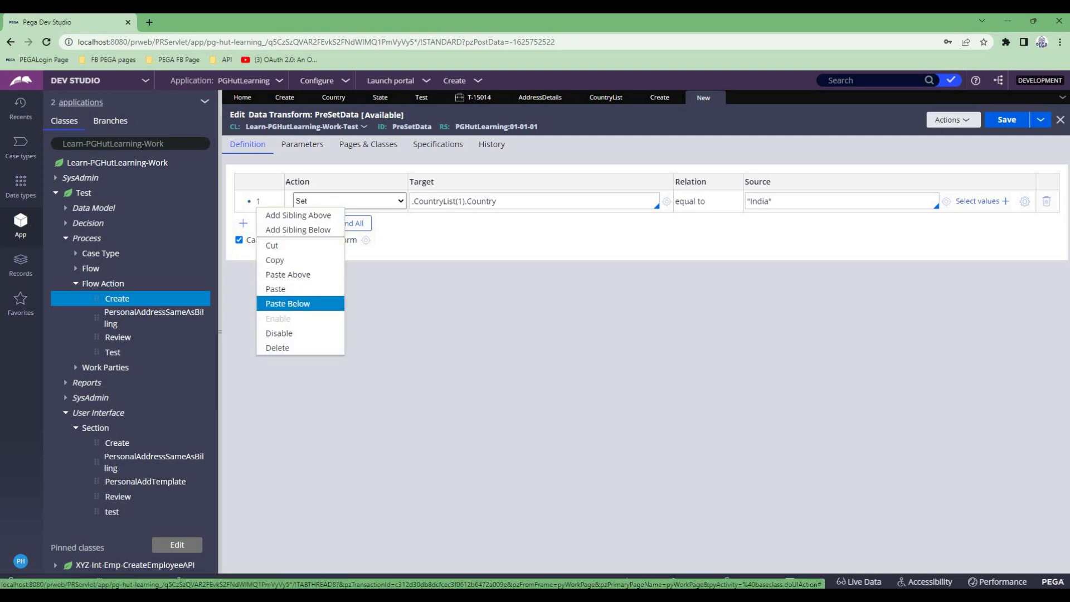
{"action": "left_click", "coordinate": [288, 303]}
{"action": "left_click", "coordinate": [463, 223]}
{"action": "key", "text": "BackSpace"}
{"action": "type", "text": "2"}
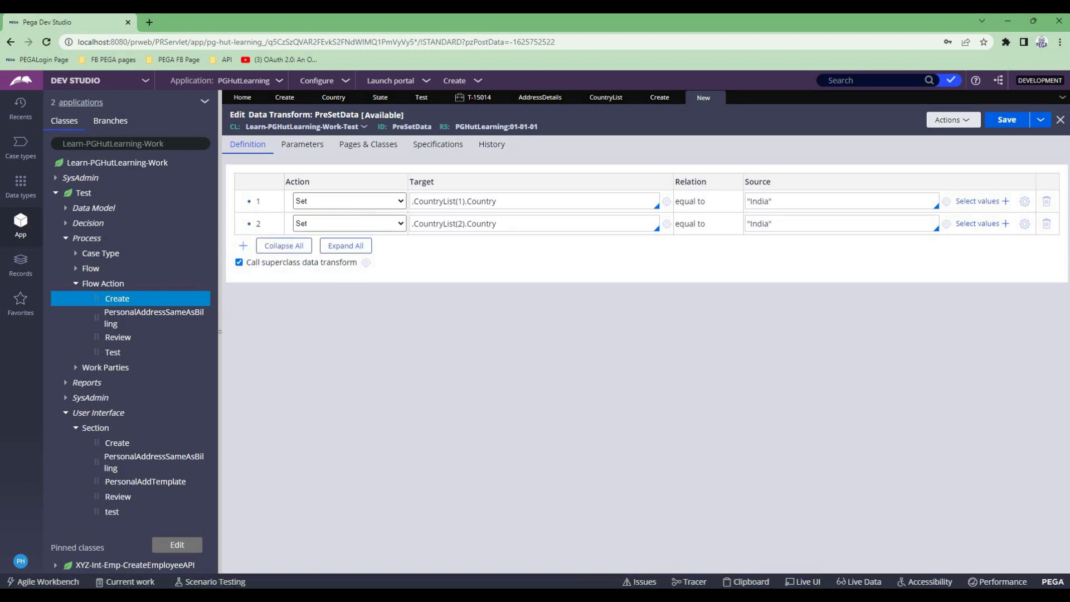
{"action": "double_click", "coordinate": [759, 223]}
{"action": "type", "text": "Australia"}
{"action": "key", "text": "ctrl+s"}
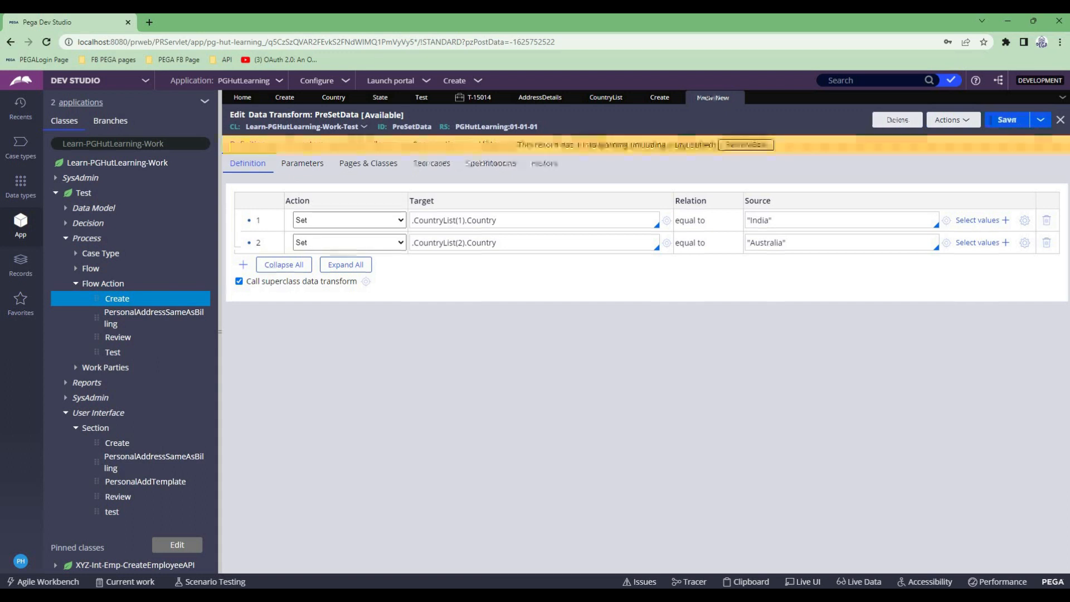
- Review the Create flow action's link to PreSetData and its CountryList targets, and look at the open Test case
{"action": "double_click", "coordinate": [434, 221]}
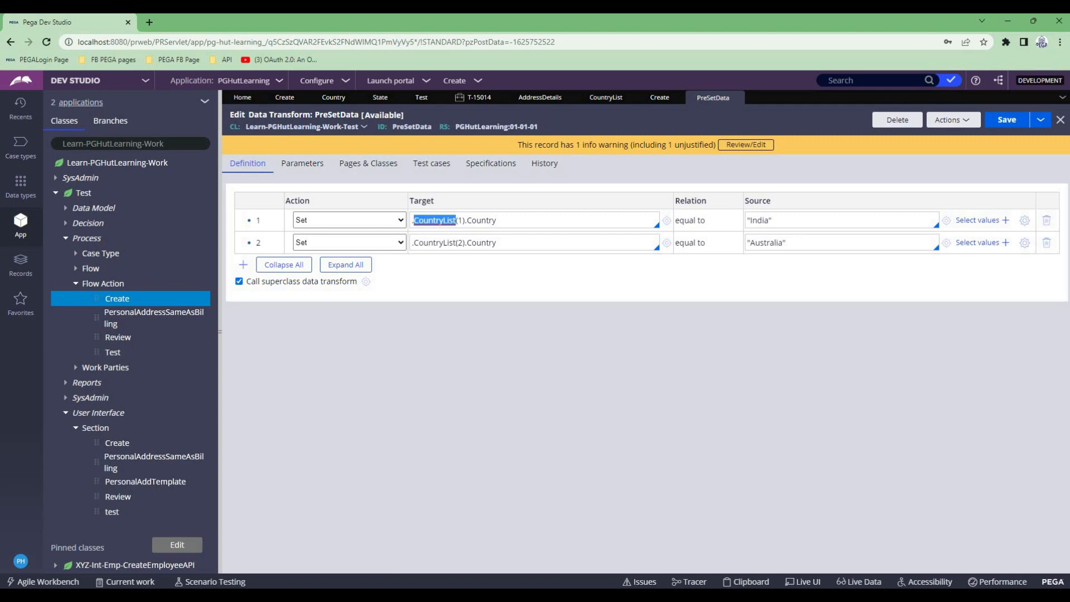
{"action": "left_click", "coordinate": [660, 97]}
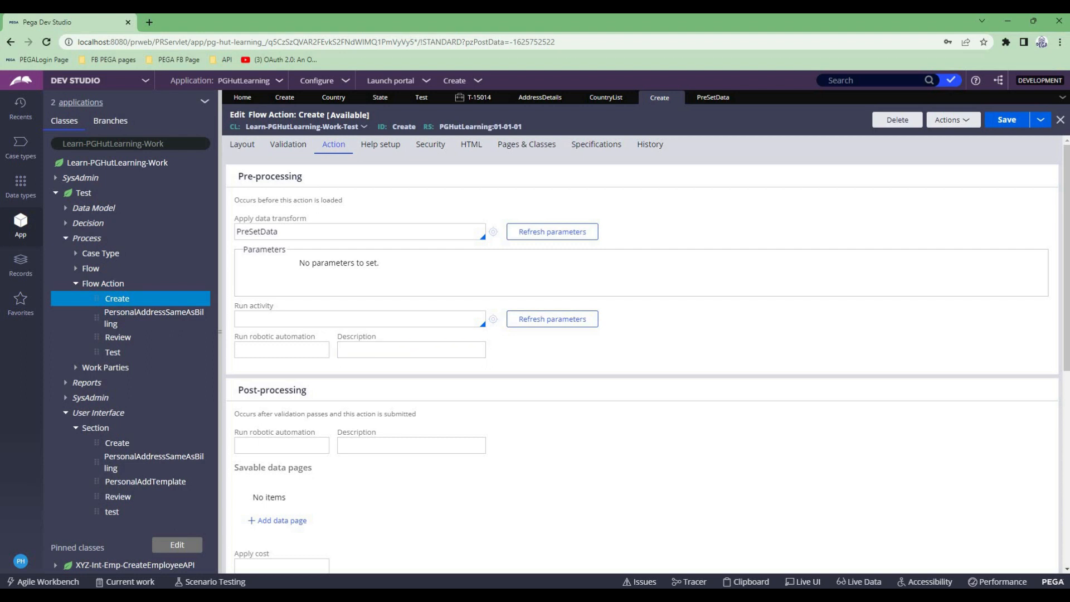
{"action": "double_click", "coordinate": [257, 232]}
{"action": "left_click", "coordinate": [493, 232]}
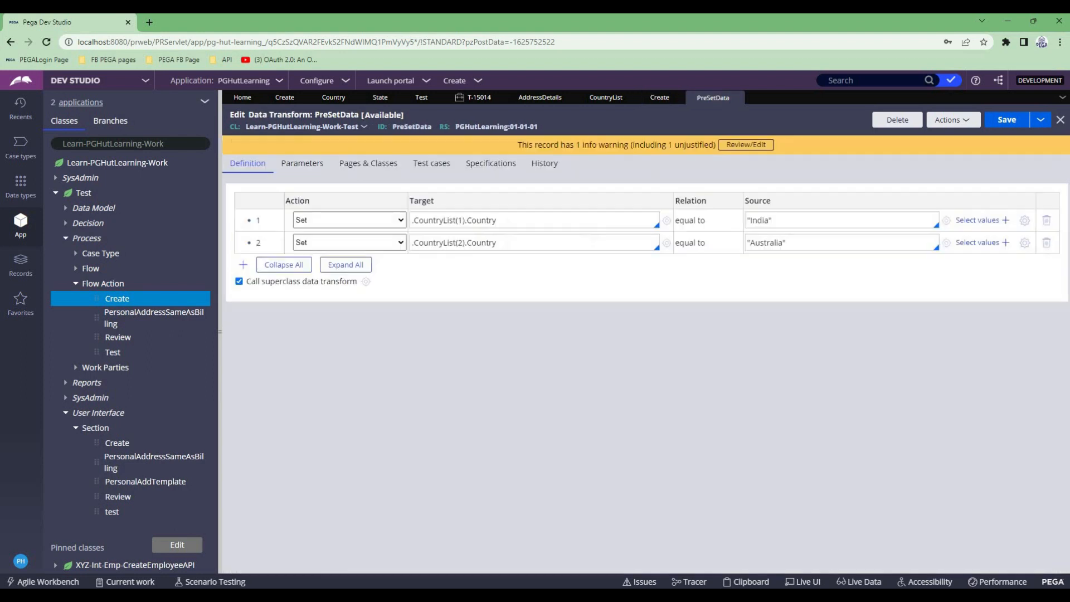
{"action": "double_click", "coordinate": [434, 220]}
{"action": "left_click", "coordinate": [475, 98]}
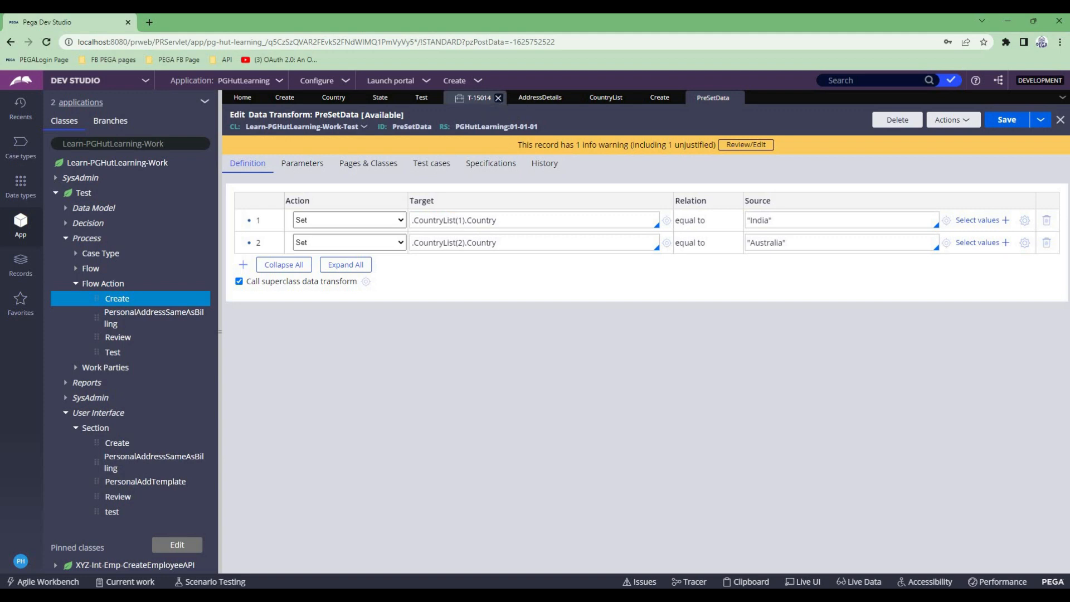
{"action": "left_click", "coordinate": [409, 164]}
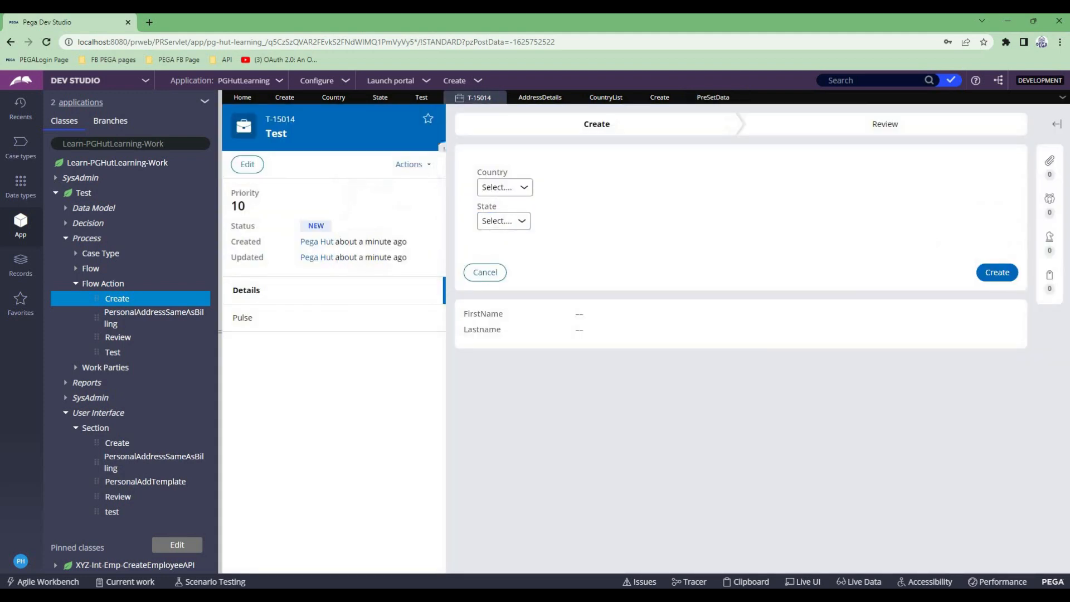
- In the Create section, set the Country dropdown's list source type to Clipboard page with .CountryList as the page
{"action": "left_click", "coordinate": [285, 98]}
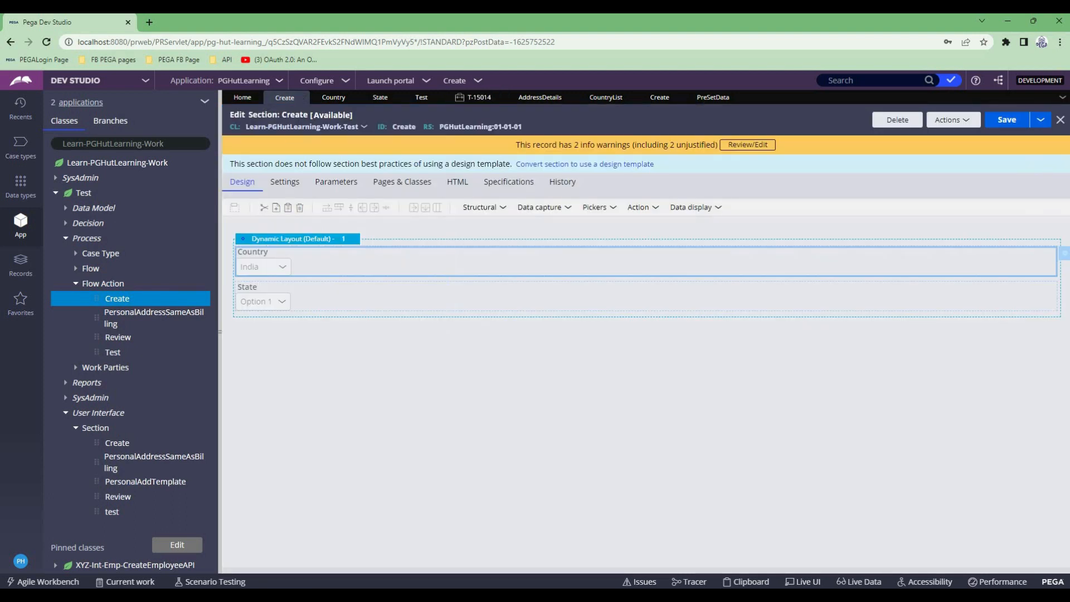
{"action": "left_click", "coordinate": [1064, 253]}
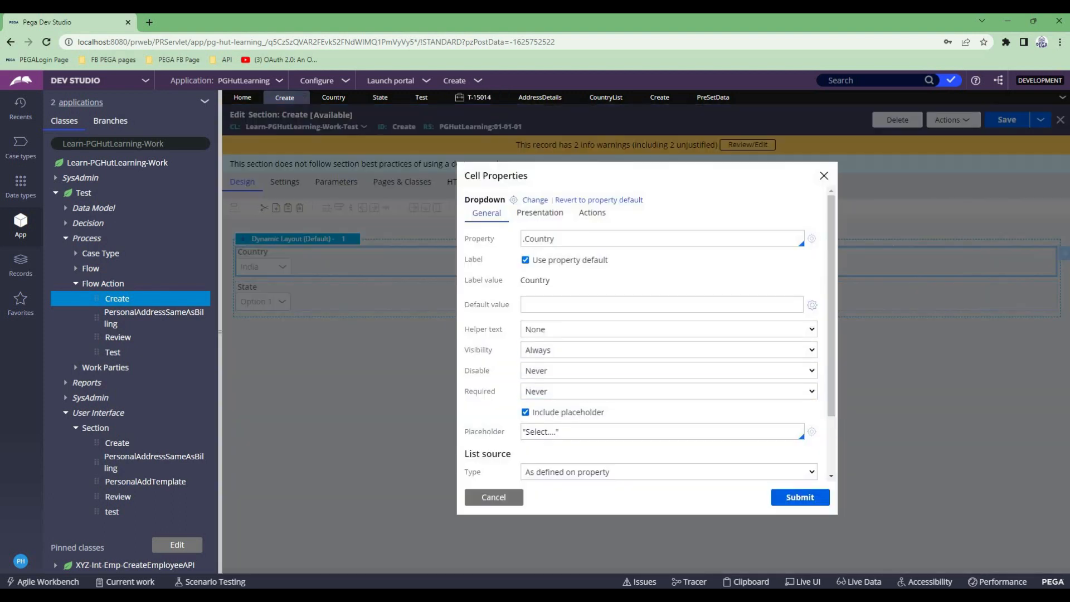
{"action": "scroll", "coordinate": [641, 362], "scroll_direction": "down", "scroll_amount": 2}
{"action": "left_click", "coordinate": [669, 397]}
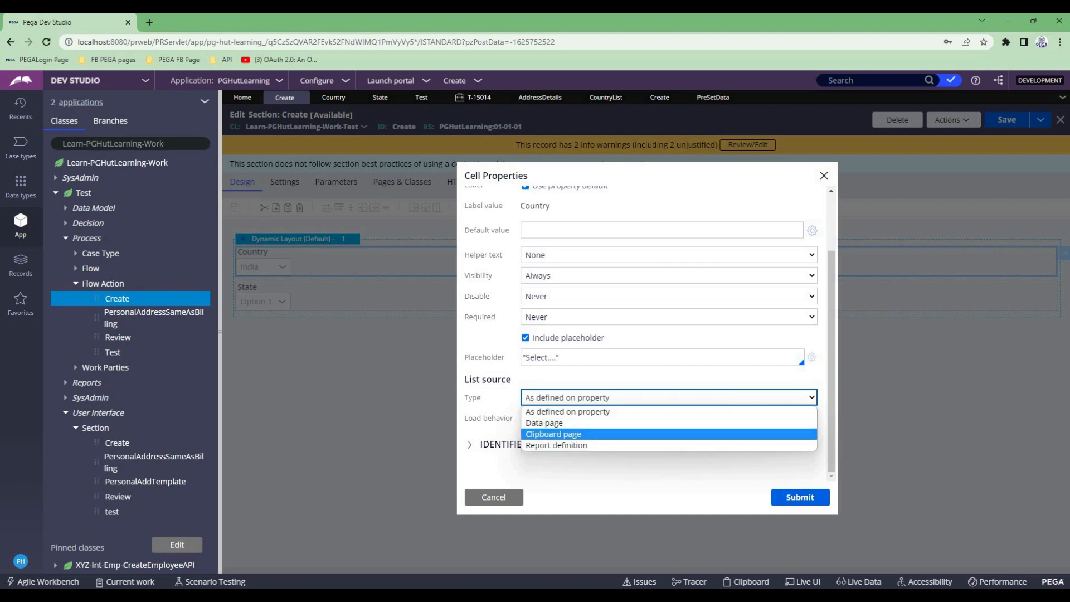
{"action": "left_click", "coordinate": [554, 434]}
{"action": "scroll", "coordinate": [640, 333], "scroll_direction": "down", "scroll_amount": 2}
{"action": "double_click", "coordinate": [555, 308]}
{"action": "key", "text": "BackSpace"}
{"action": "key", "text": "Down"}
{"action": "key", "text": "Down"}
{"action": "key", "text": "Down"}
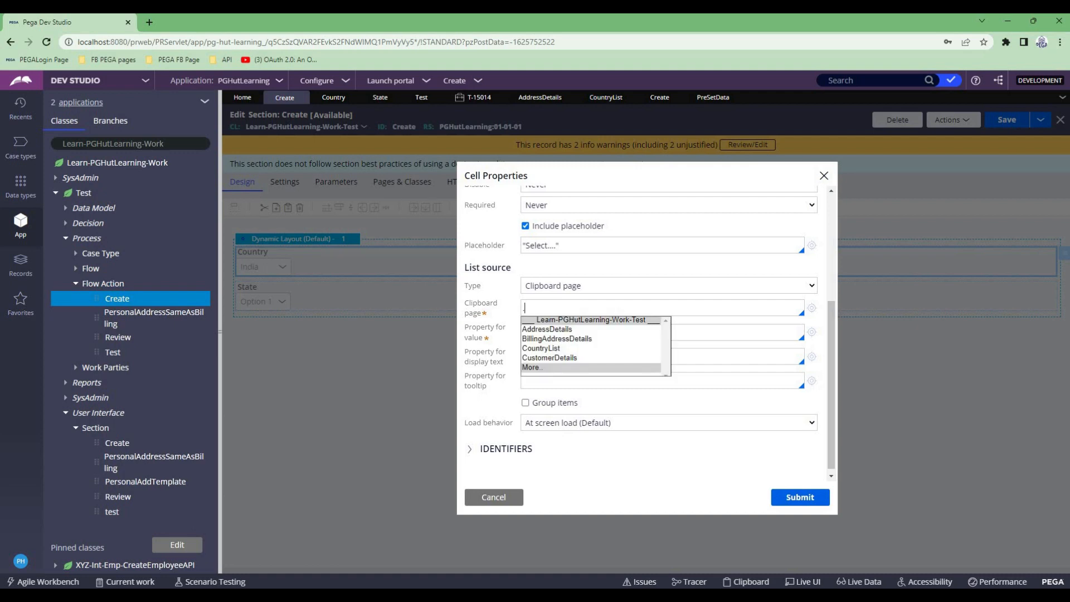
{"action": "key", "text": "Down"}
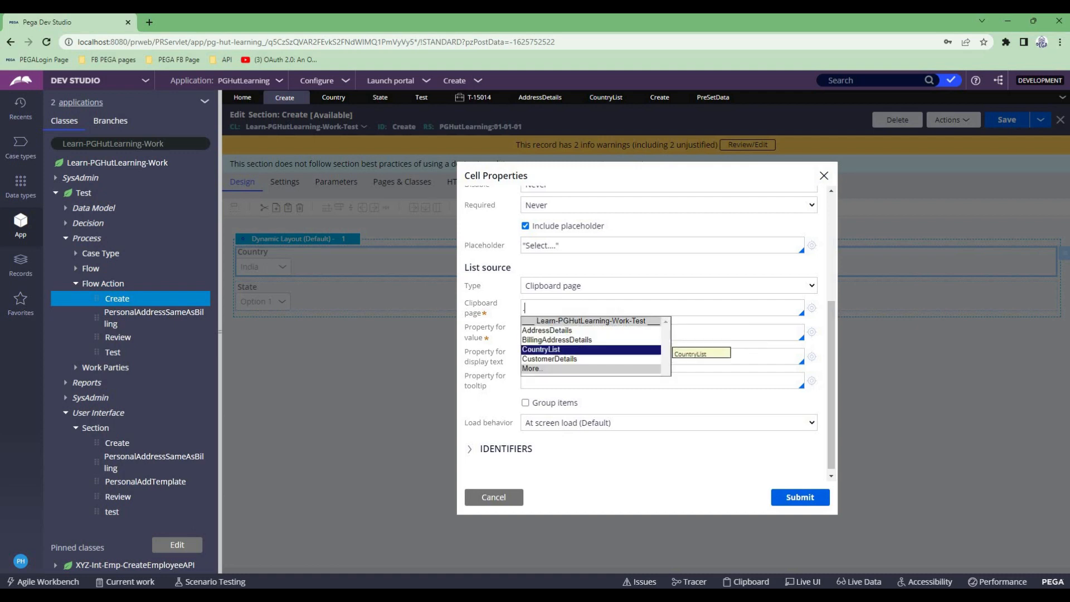
{"action": "key", "text": "Return"}
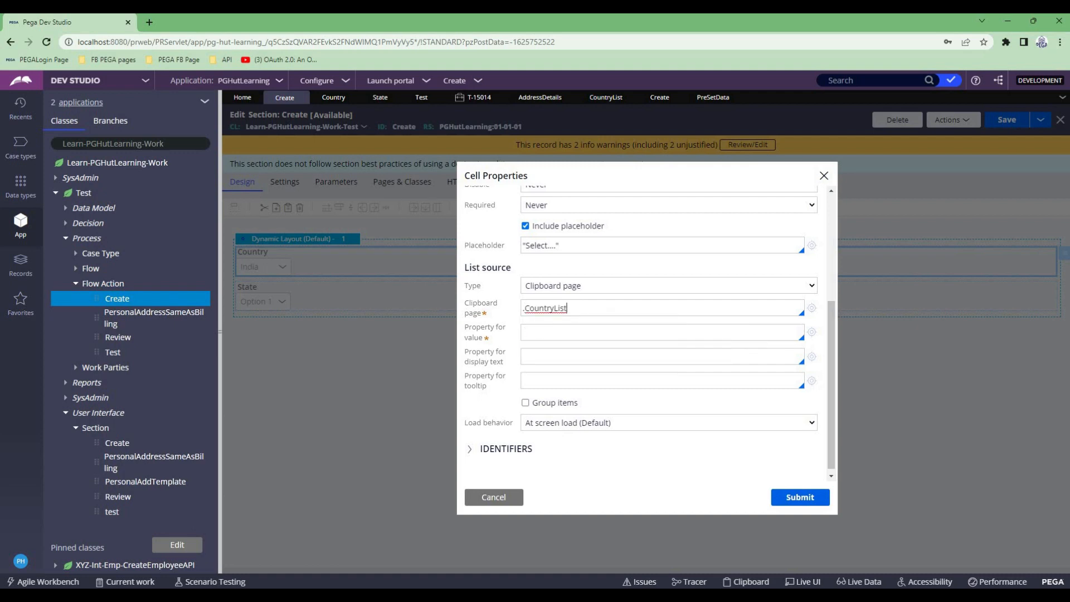
{"action": "key", "text": "Tab"}
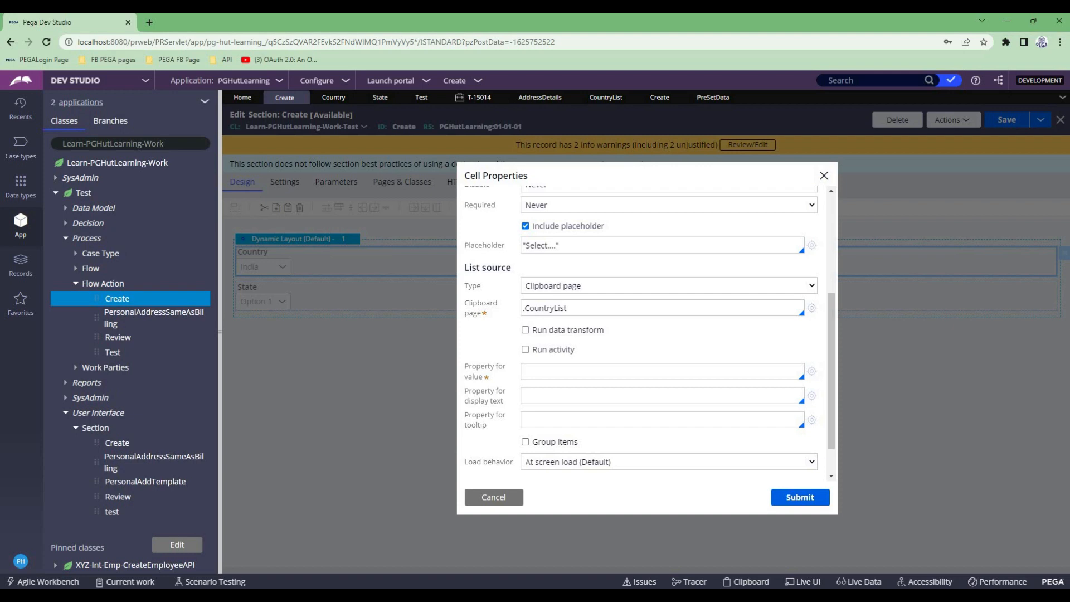
- Use .Country as both the property for value and the property for display text, submit the cell properties and save the section
{"action": "type", "text": "."}
{"action": "key", "text": "Down"}
{"action": "key", "text": "Down"}
{"action": "key", "text": "Down"}
{"action": "key", "text": "Down"}
{"action": "key", "text": "Down"}
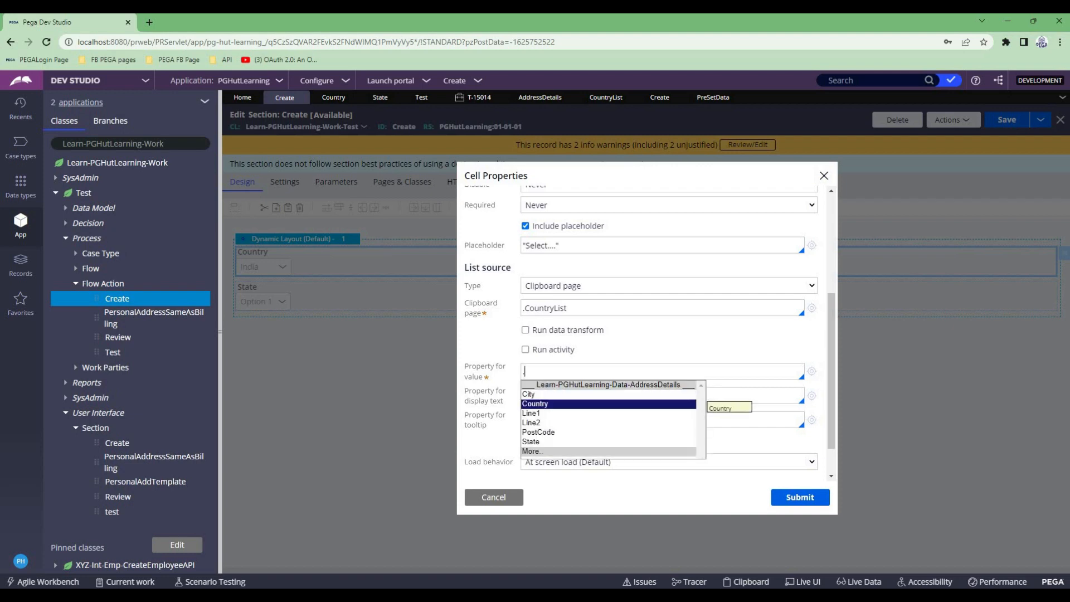
{"action": "key", "text": "Up"}
{"action": "key", "text": "Up"}
{"action": "key", "text": "Up"}
{"action": "key", "text": "Return"}
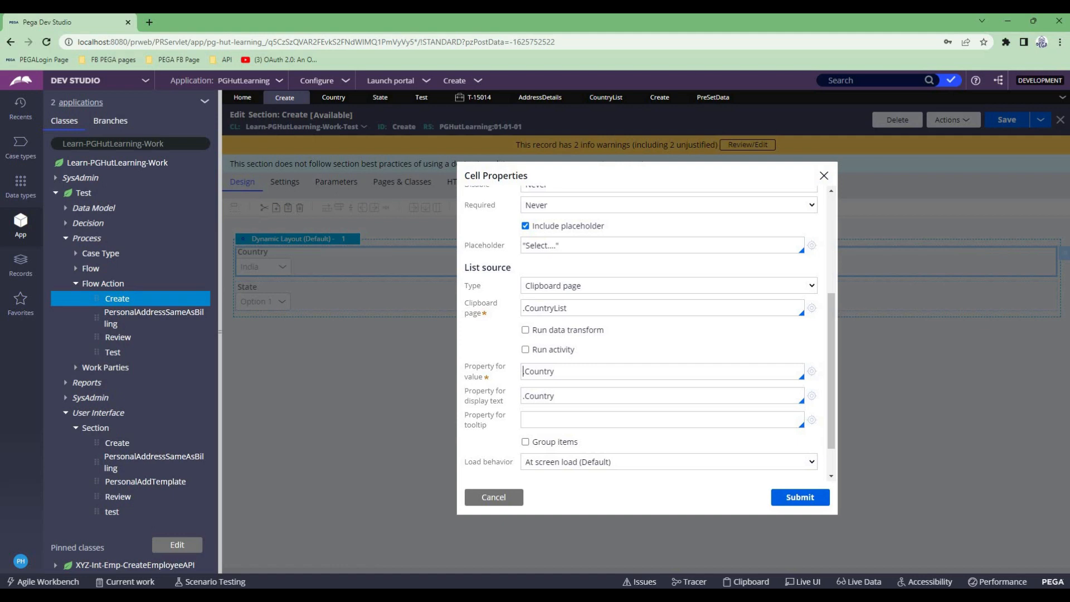
{"action": "key", "text": "Tab"}
{"action": "key", "text": "shift+Tab"}
{"action": "left_click", "coordinate": [800, 497]}
{"action": "key", "text": "ctrl+s"}
- Return to the running Test case and refresh it
{"action": "left_click", "coordinate": [433, 97]}
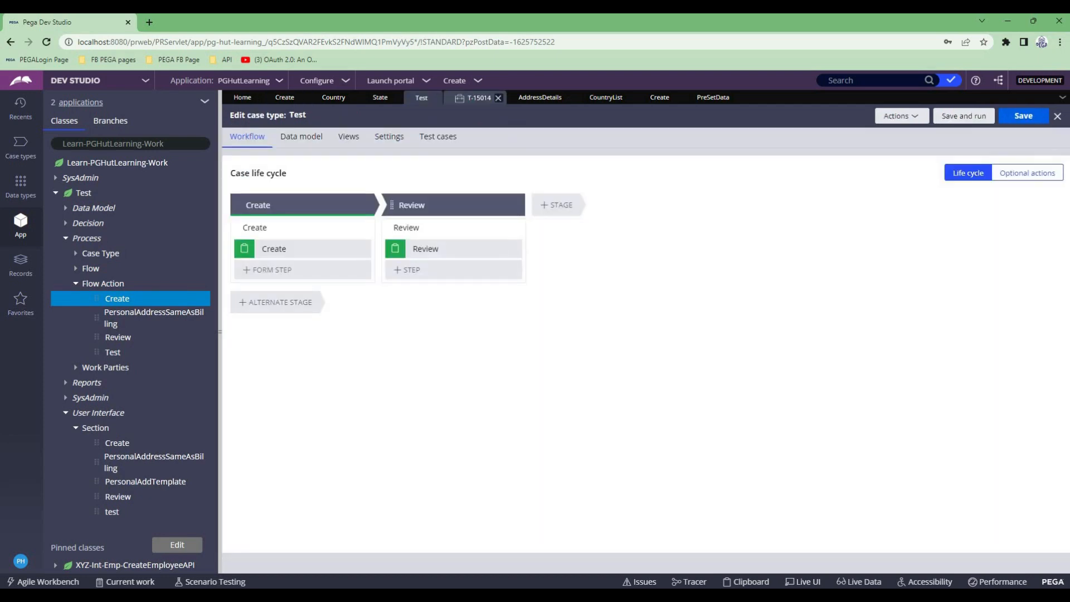
{"action": "left_click", "coordinate": [475, 97]}
{"action": "left_click", "coordinate": [409, 164]}
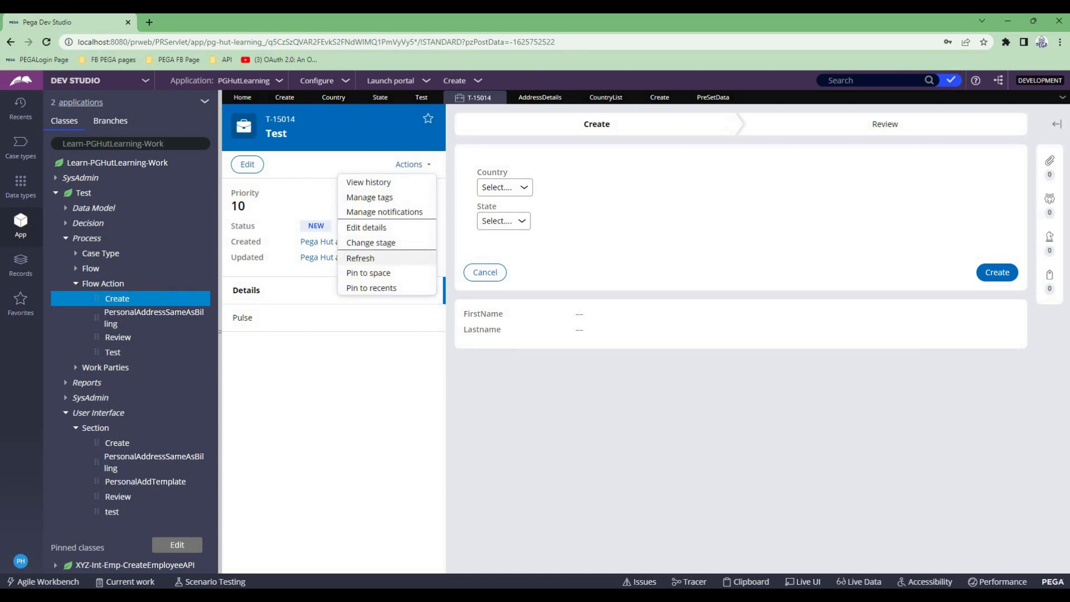
{"action": "left_click", "coordinate": [360, 258]}
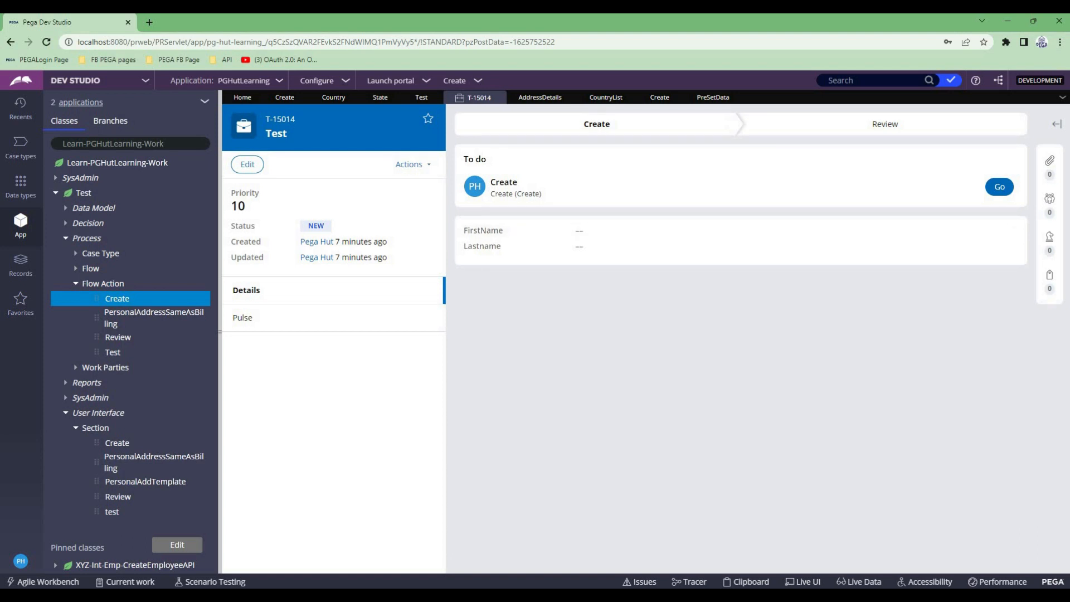
- Start the Tracer, open the case's Create assignment and pause tracing
{"action": "left_click", "coordinate": [689, 582]}
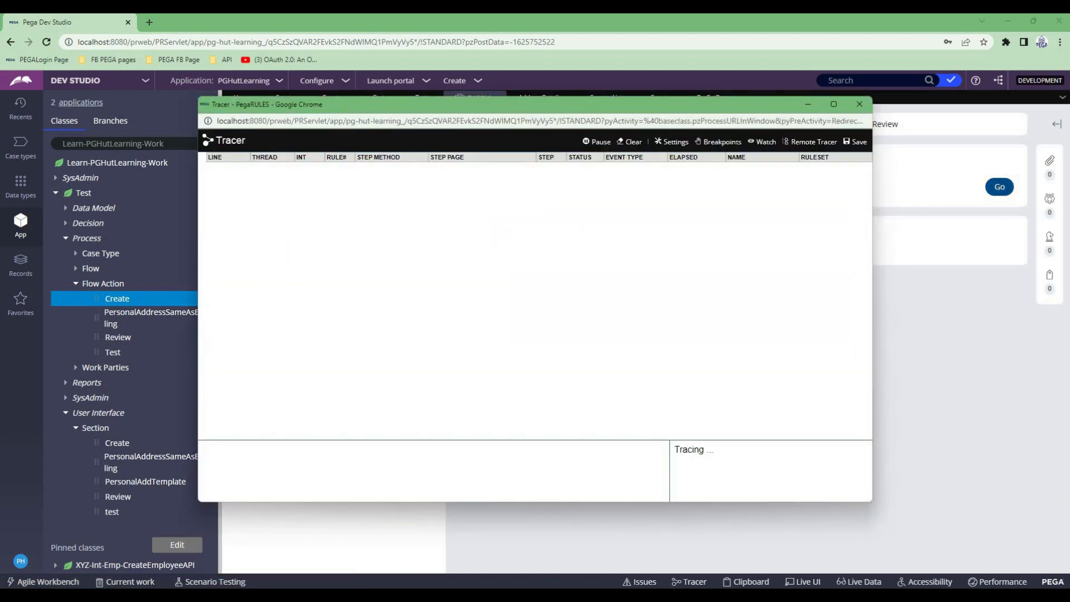
{"action": "left_click", "coordinate": [998, 186]}
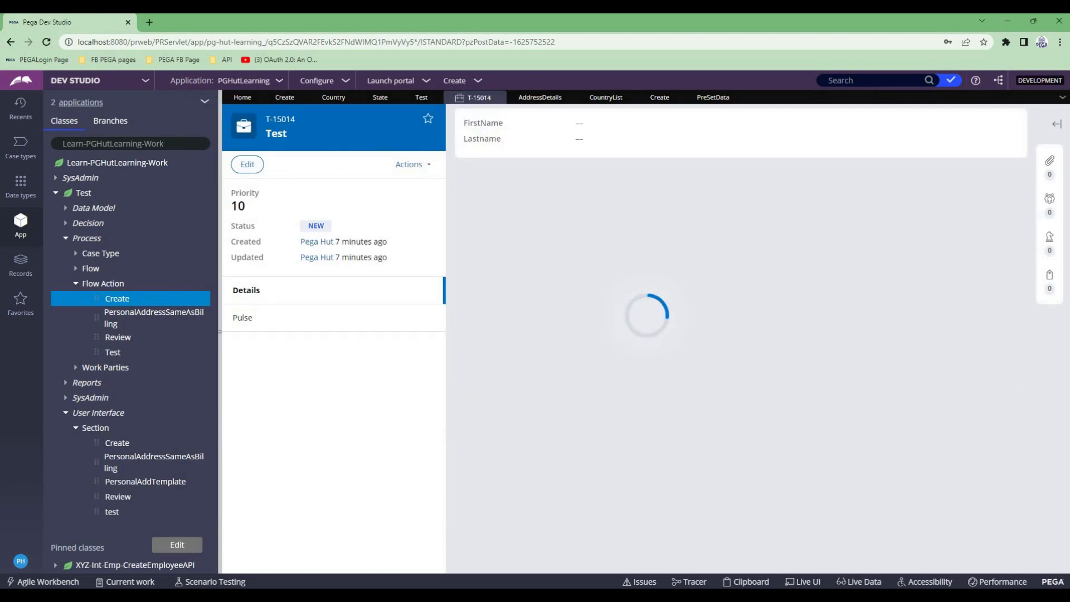
{"action": "key", "text": "alt+Tab"}
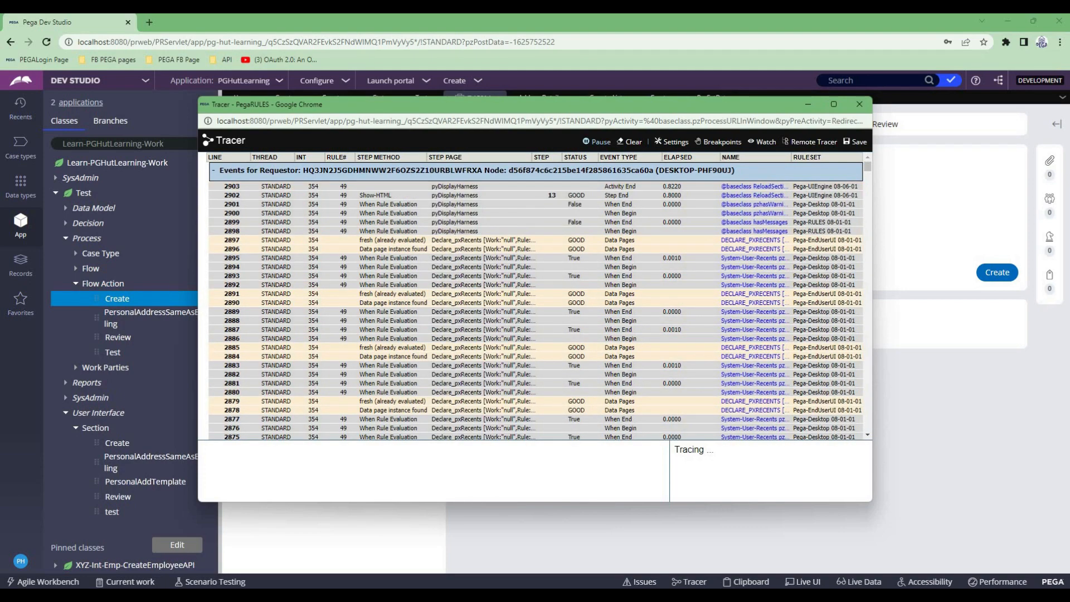
{"action": "left_click", "coordinate": [596, 141]}
- Check the case's Country dropdown options and search the maximized Tracer output for "preset"
{"action": "key", "text": "alt+Tab"}
{"action": "left_click", "coordinate": [503, 188]}
{"action": "key", "text": "alt+Tab"}
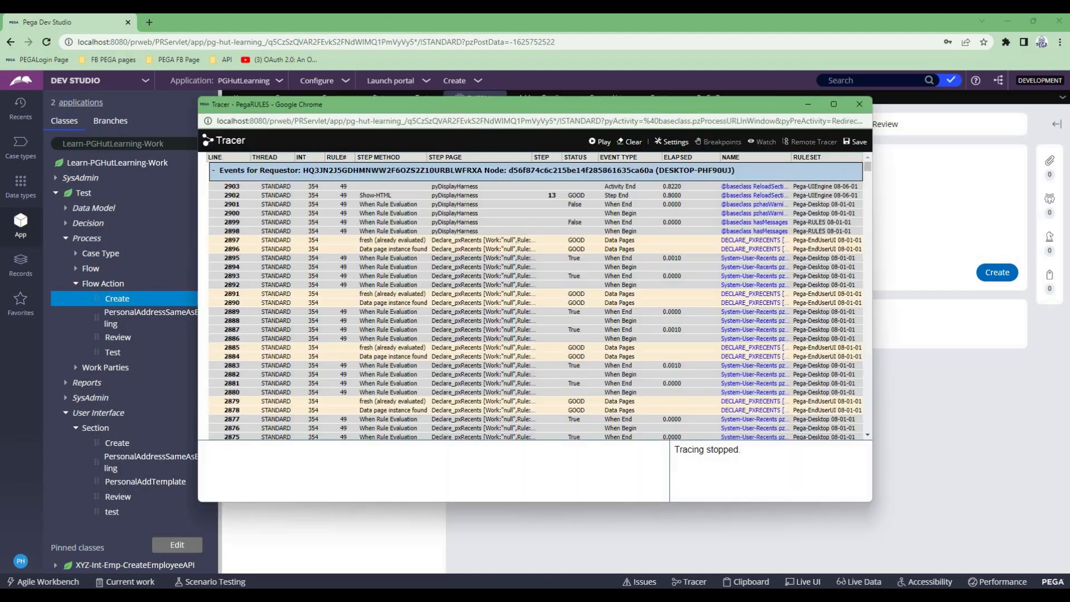
{"action": "key", "text": "super+Up"}
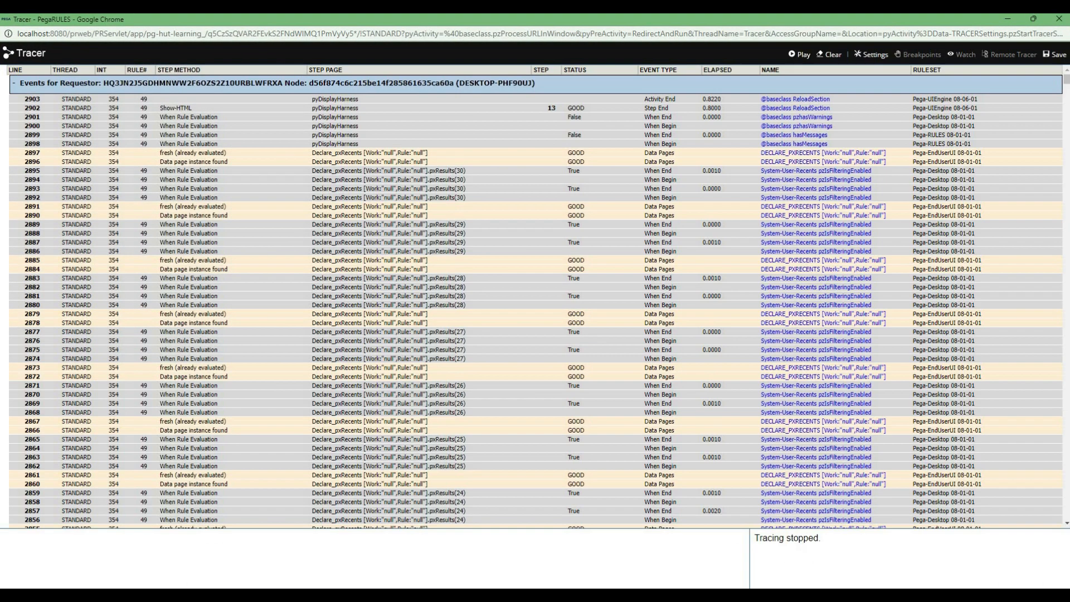
{"action": "key", "text": "ctrl+f"}
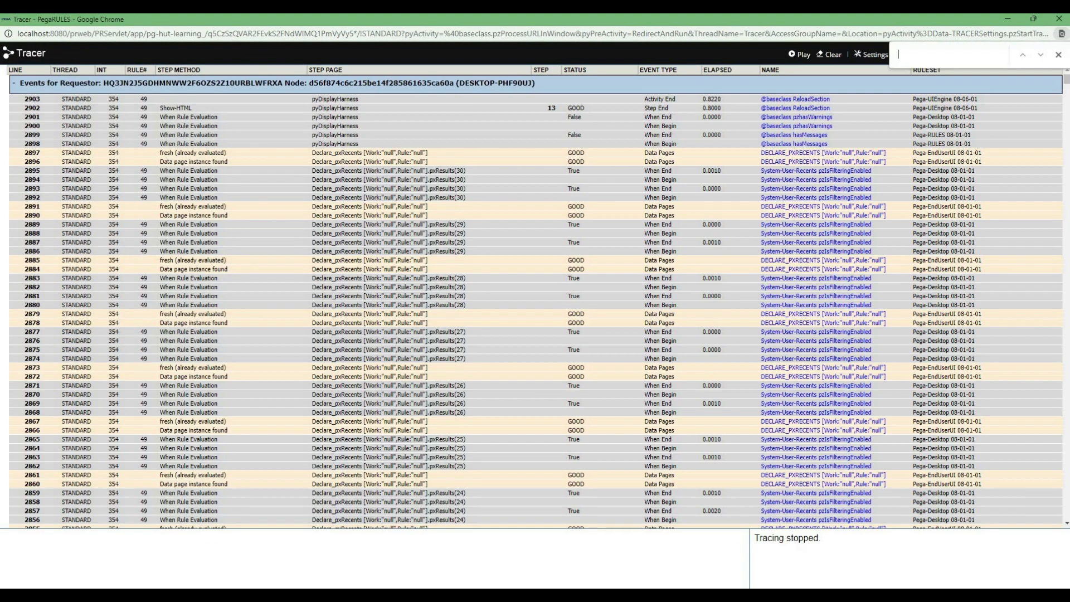
{"action": "type", "text": "preset"}
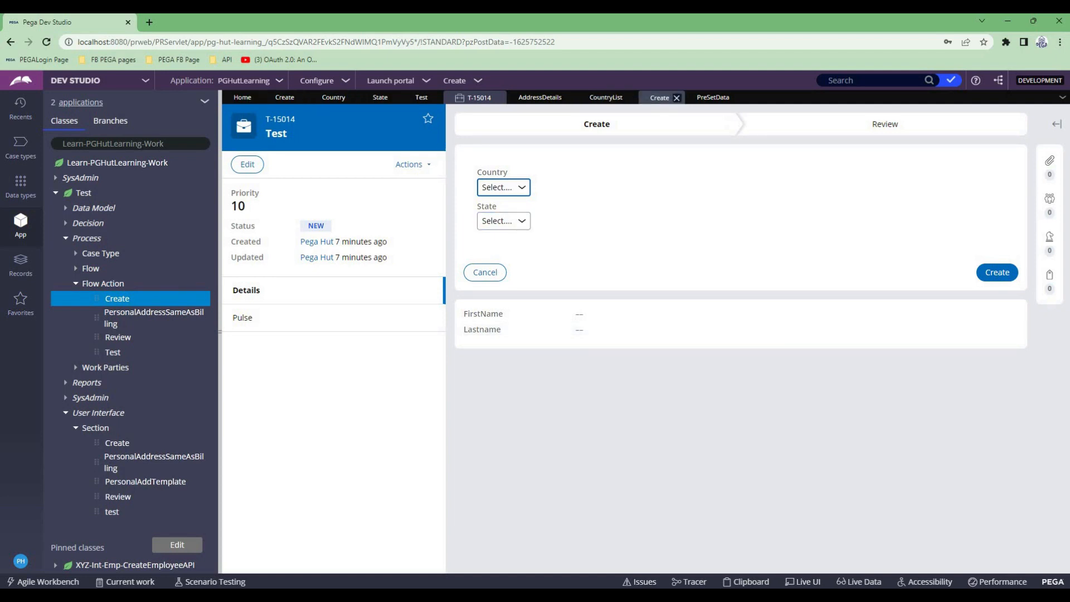
- Save the Create flow action with PreSetData as its pre-processing data transform
{"action": "left_click", "coordinate": [659, 97]}
{"action": "key", "text": "ctrl+s"}
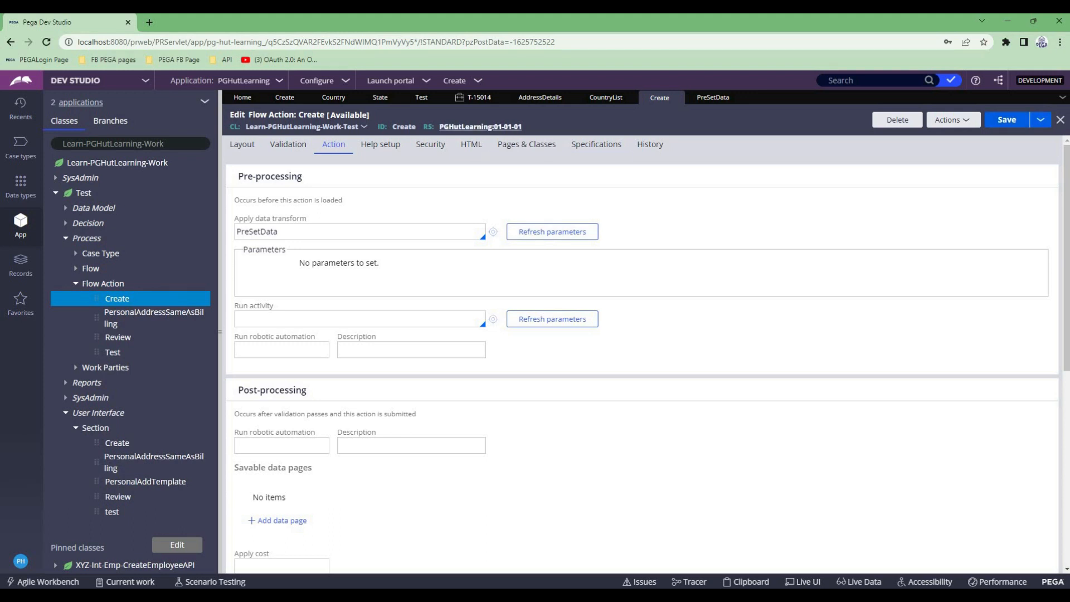
- Refresh the Test case again and close the text search in the Tracer window
{"action": "left_click", "coordinate": [478, 98]}
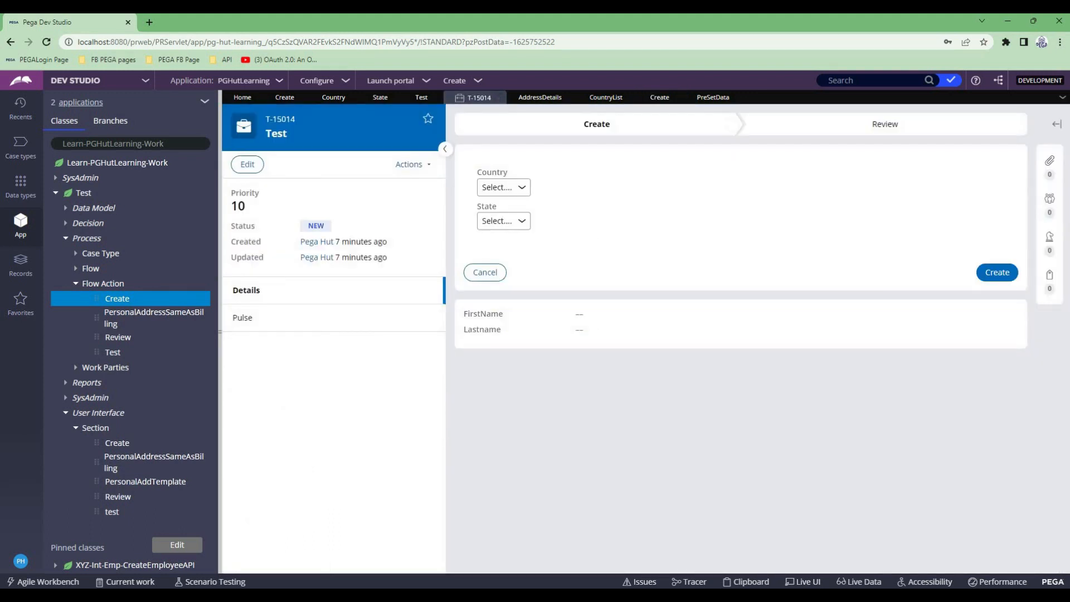
{"action": "left_click", "coordinate": [410, 164]}
{"action": "left_click", "coordinate": [374, 256]}
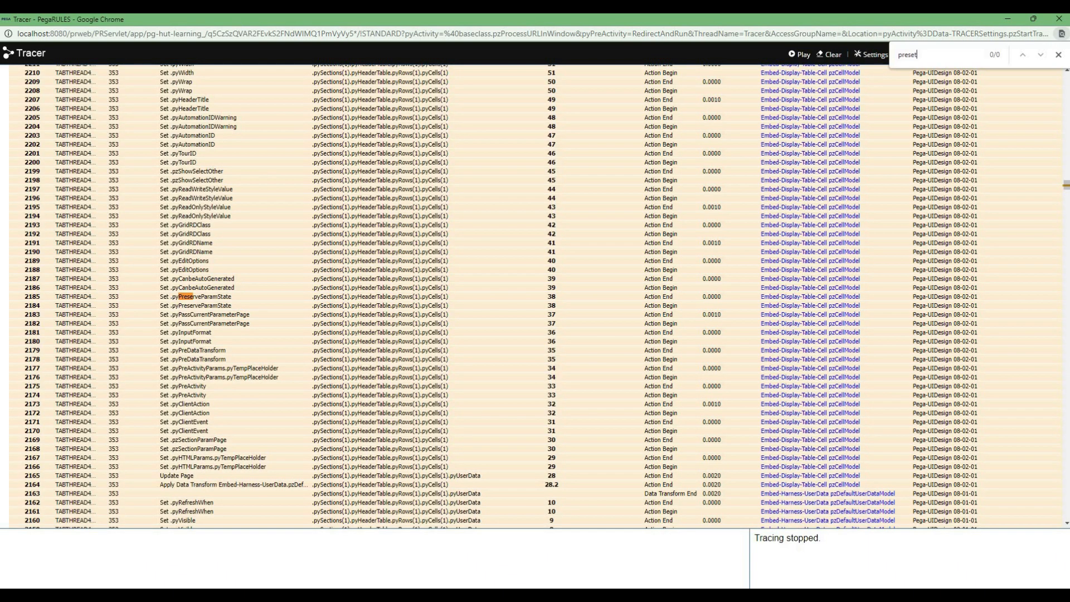
{"action": "left_click", "coordinate": [1058, 54]}
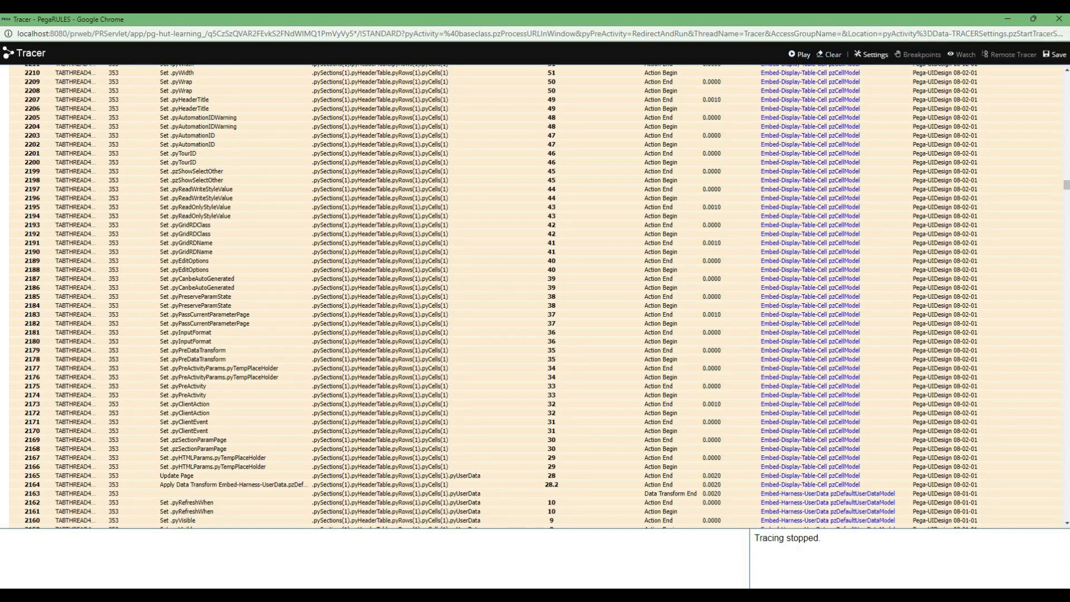
- Clear the Tracer, restart tracing, open the Test case's Create assignment and pause tracing
{"action": "left_click", "coordinate": [830, 54]}
{"action": "left_click", "coordinate": [799, 54]}
{"action": "key", "text": "alt+Tab"}
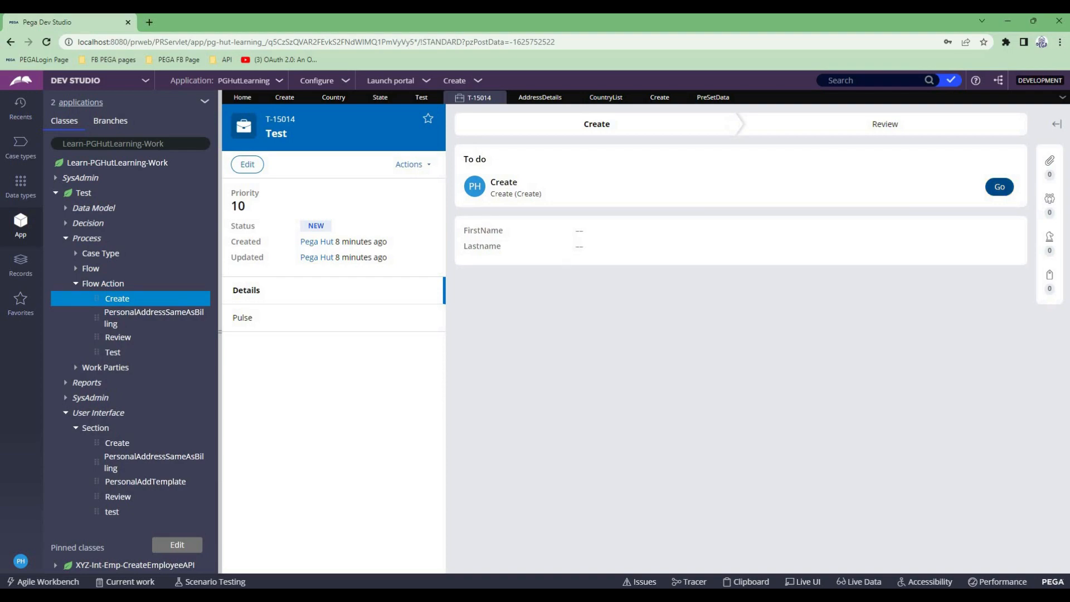
{"action": "left_click", "coordinate": [999, 186]}
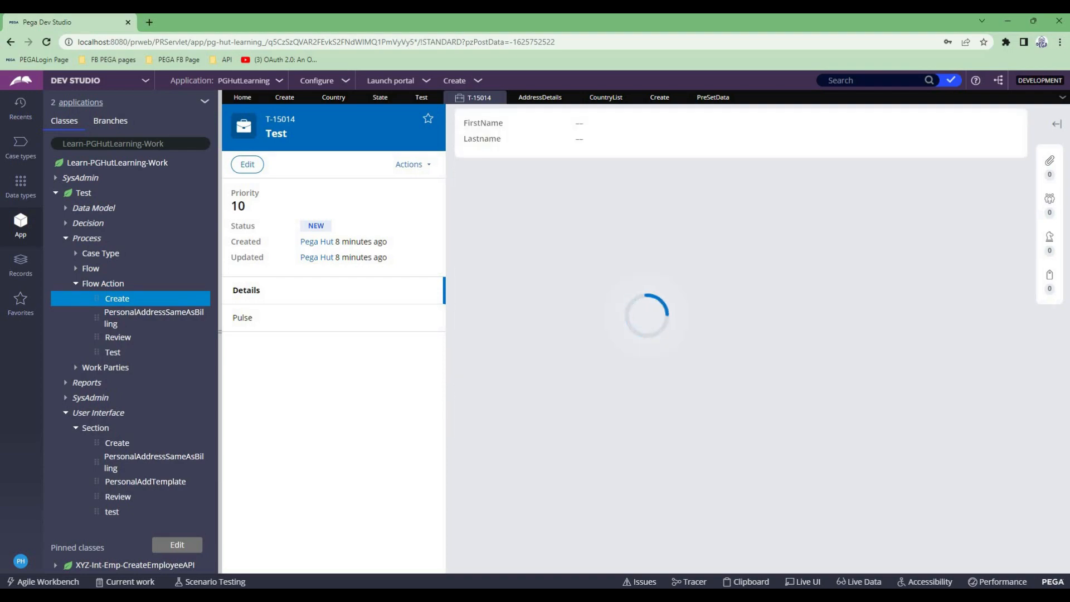
{"action": "key", "text": "alt+Tab"}
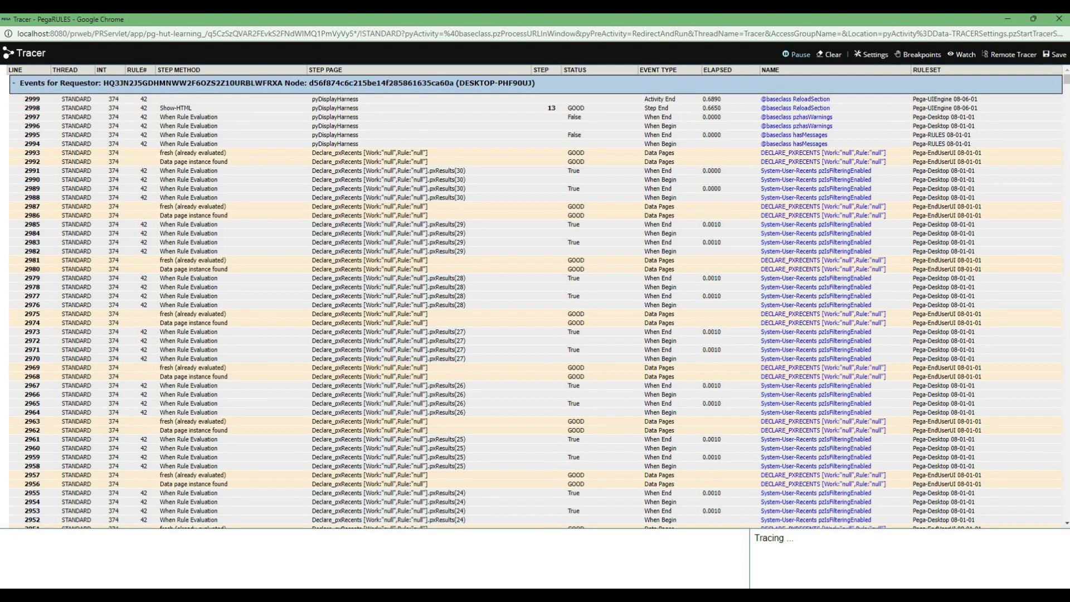
{"action": "left_click", "coordinate": [796, 54]}
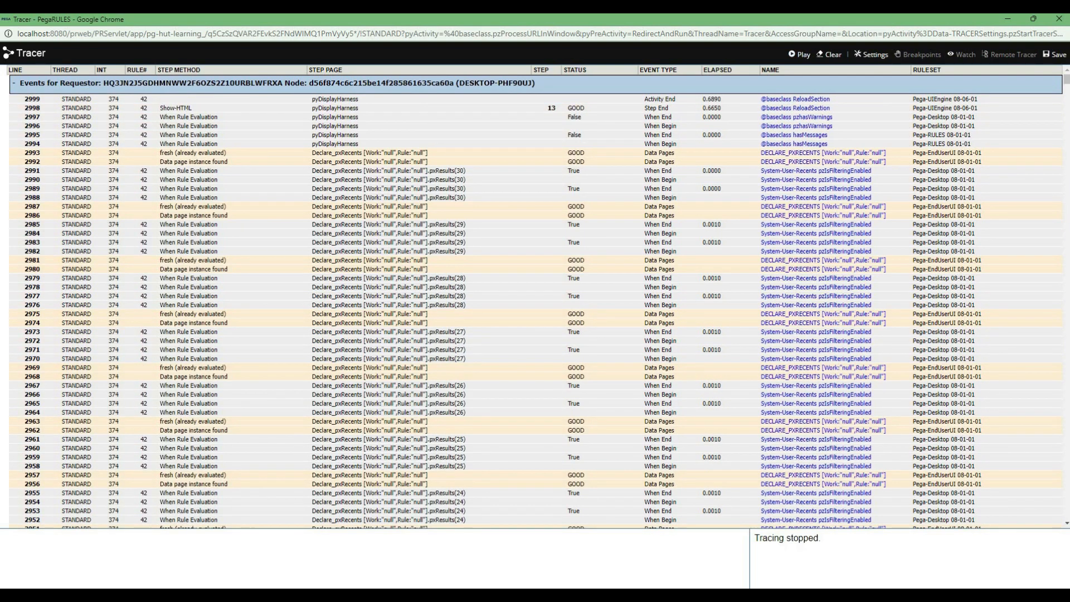
- Check the options offered by the Country dropdown in the case's Create form
{"action": "key", "text": "alt+Tab"}
{"action": "left_click", "coordinate": [505, 187]}
{"action": "key", "text": "Down"}
{"action": "key", "text": "Down"}
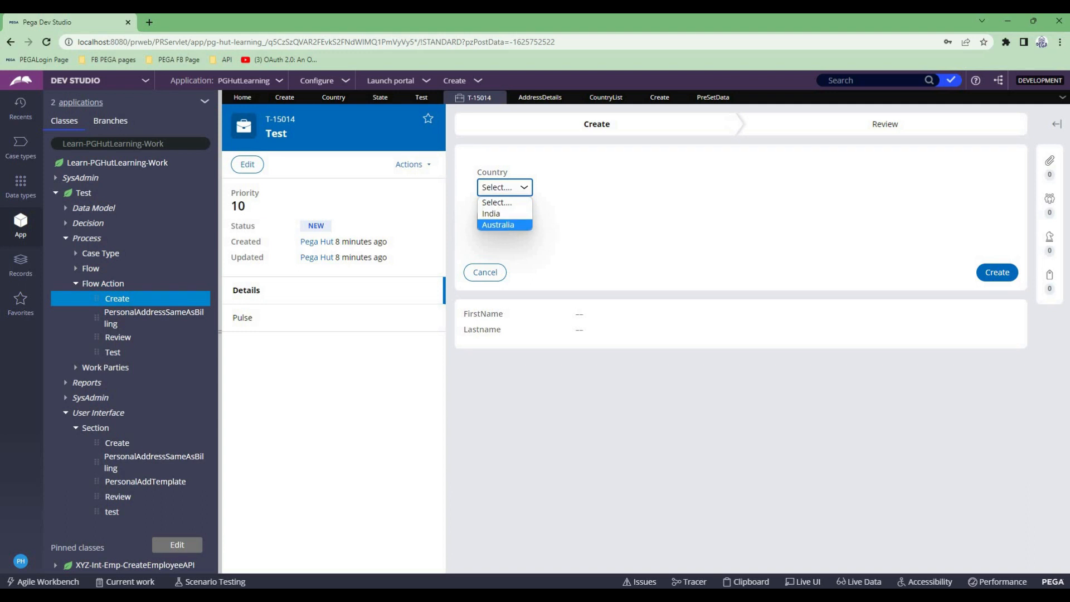
{"action": "key", "text": "Return"}
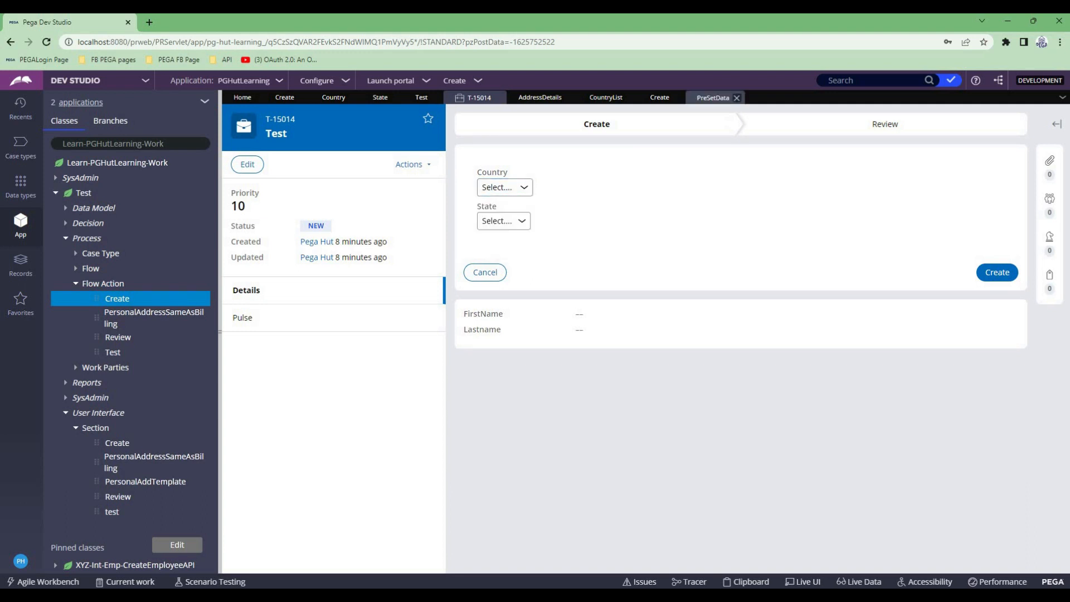
- Search the Tracer output for "PreSetData" and open the pyWorkPage properties of its Set .CountryList(2).Country step
{"action": "left_click", "coordinate": [674, 98]}
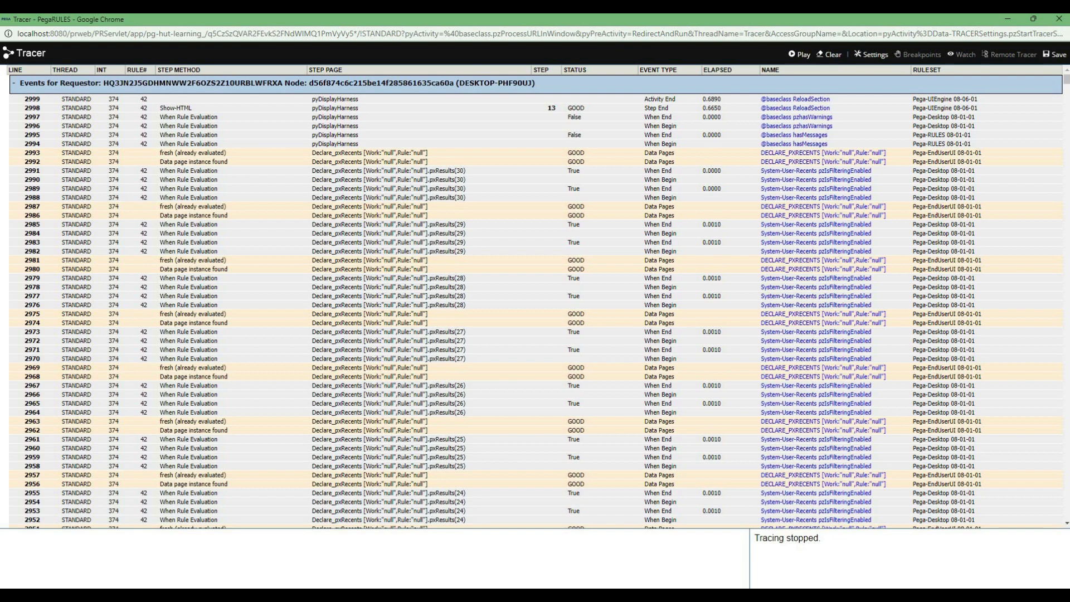
{"action": "key", "text": "ctrl+f"}
{"action": "type", "text": "PreSetData"}
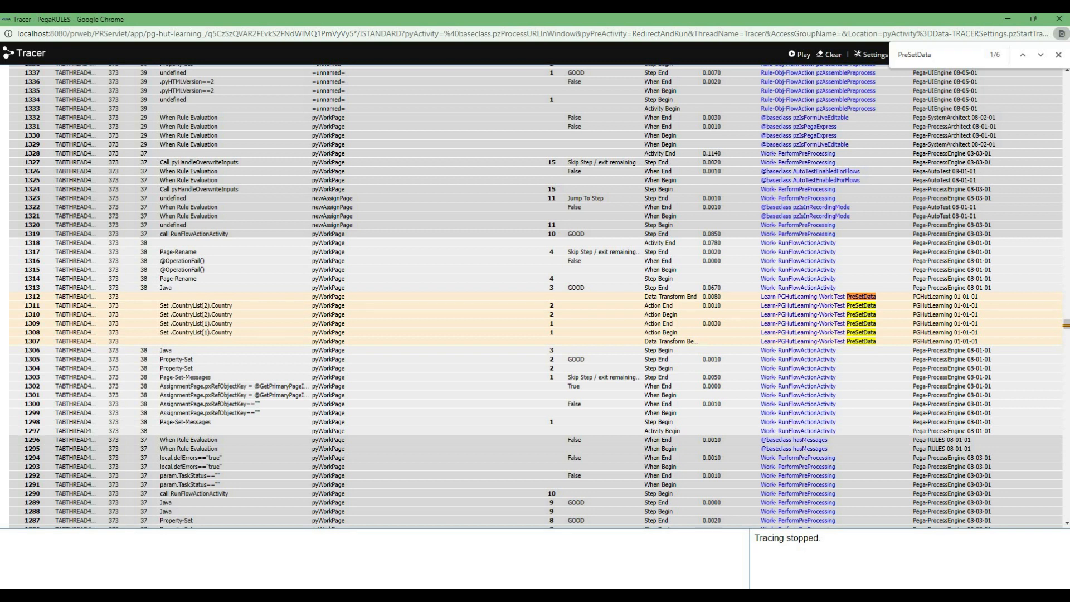
{"action": "left_click", "coordinate": [328, 305]}
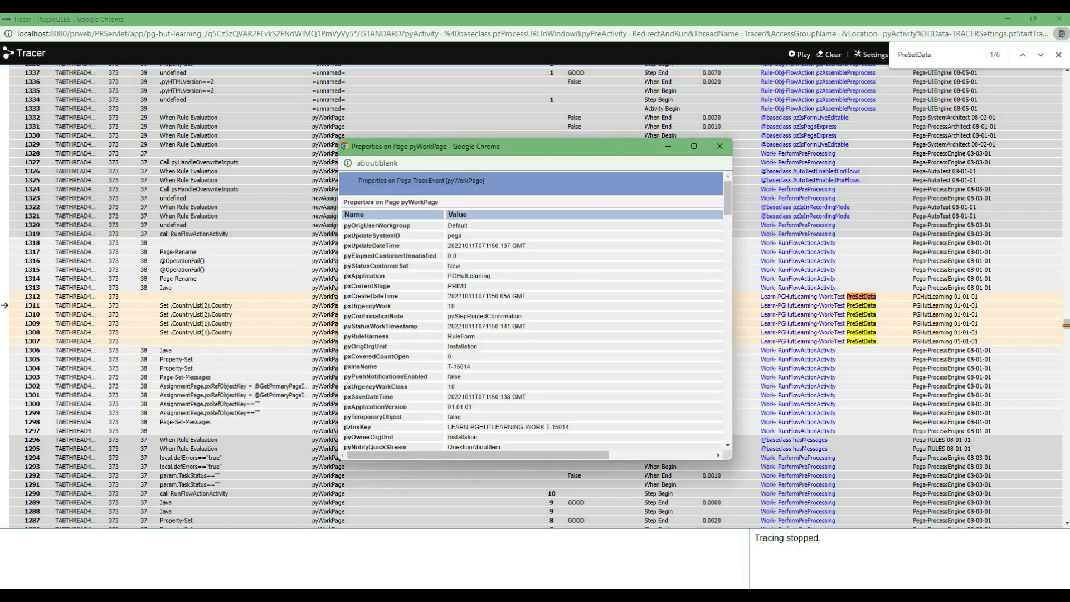
- Find the CountryList entries in the maximized pyWorkPage properties, examine their Country values and minimize the window
{"action": "left_click", "coordinate": [693, 146]}
{"action": "key", "text": "ctrl+f"}
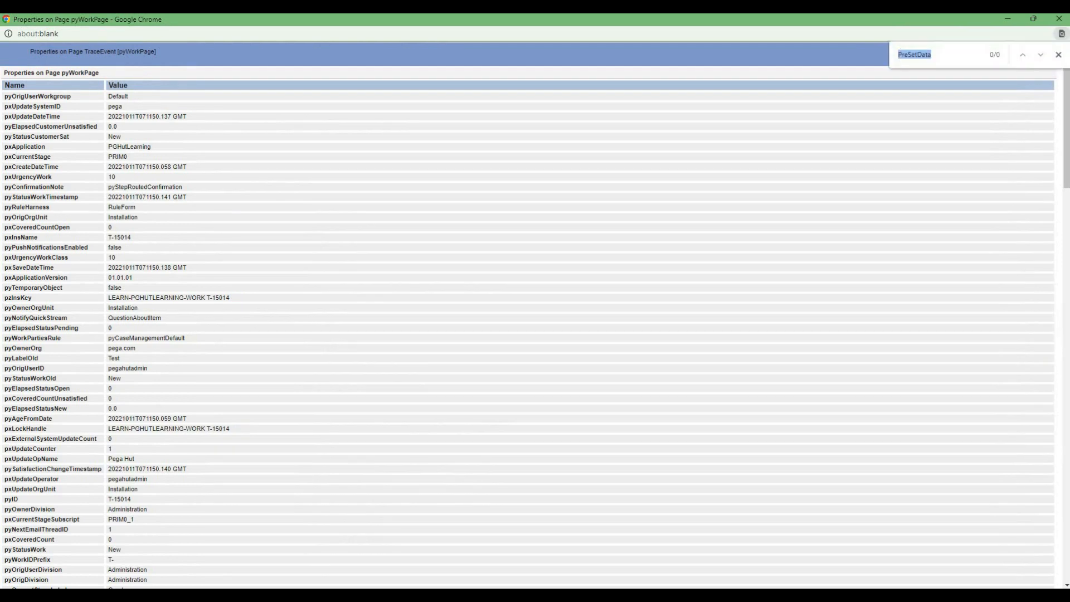
{"action": "type", "text": "countrylist"}
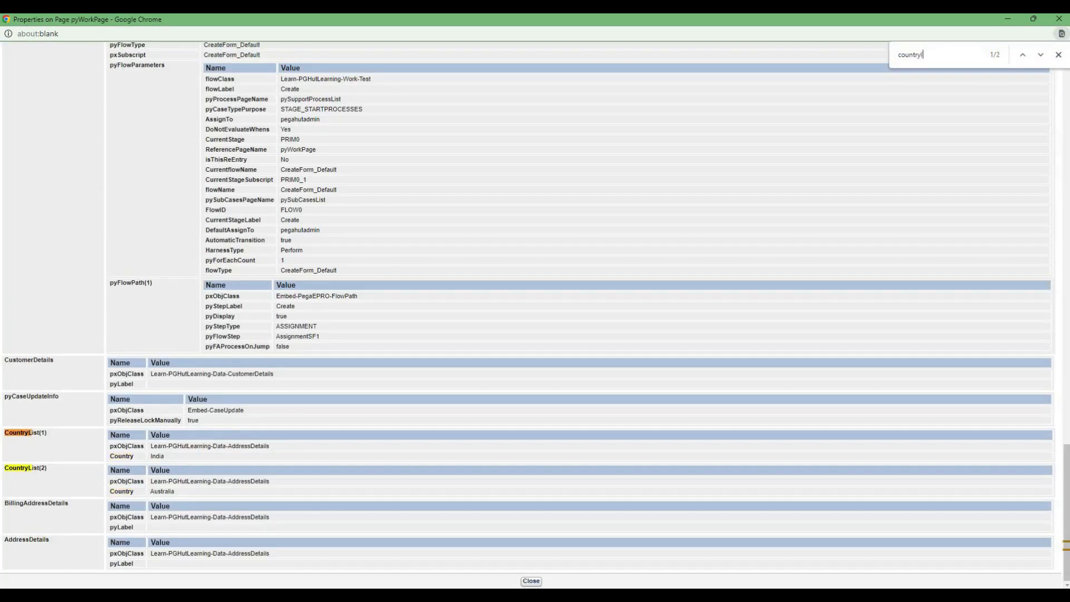
{"action": "left_click_drag", "start_coordinate": [176, 492], "coordinate": [4, 433]}
{"action": "left_click_drag", "start_coordinate": [109, 456], "coordinate": [150, 455]}
{"action": "key", "text": "Escape"}
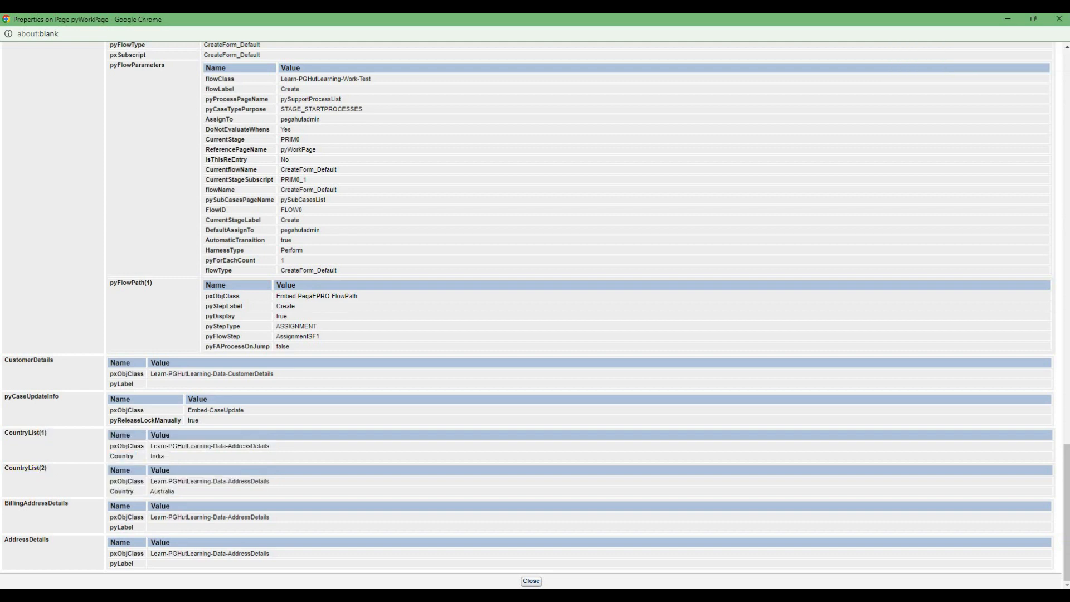
{"action": "left_click_drag", "start_coordinate": [4, 433], "coordinate": [177, 492]}
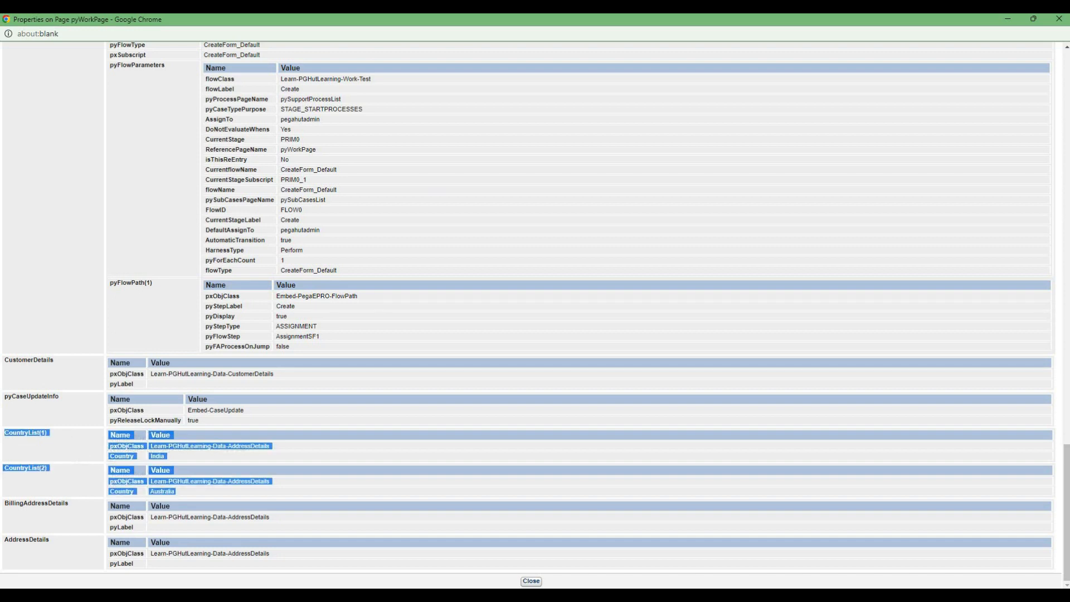
{"action": "left_click", "coordinate": [192, 490]}
{"action": "left_click_drag", "start_coordinate": [109, 456], "coordinate": [166, 456]}
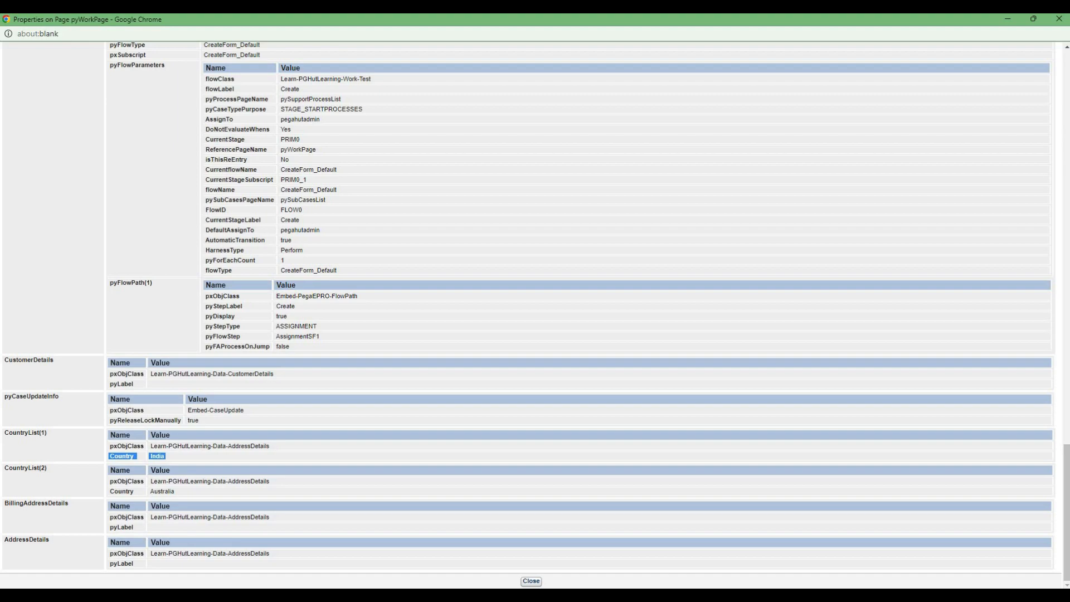
{"action": "left_click", "coordinate": [1007, 19]}
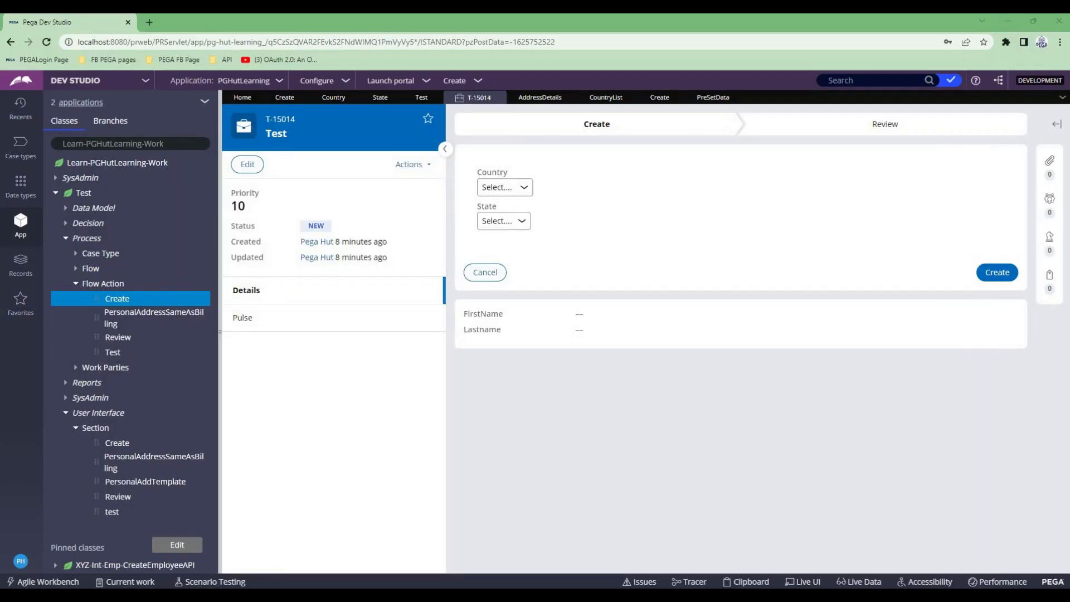
- In the Create section, set the Country dropdown's list source type to Data page
{"action": "left_click", "coordinate": [286, 97]}
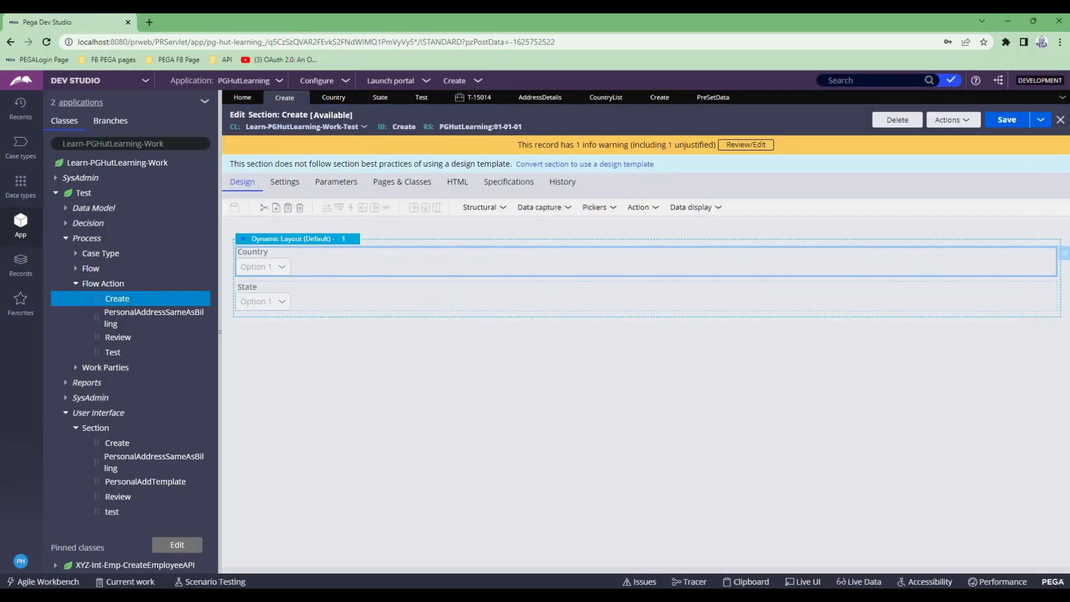
{"action": "left_click", "coordinate": [1064, 253]}
{"action": "scroll", "coordinate": [649, 333], "scroll_direction": "down", "scroll_amount": 1}
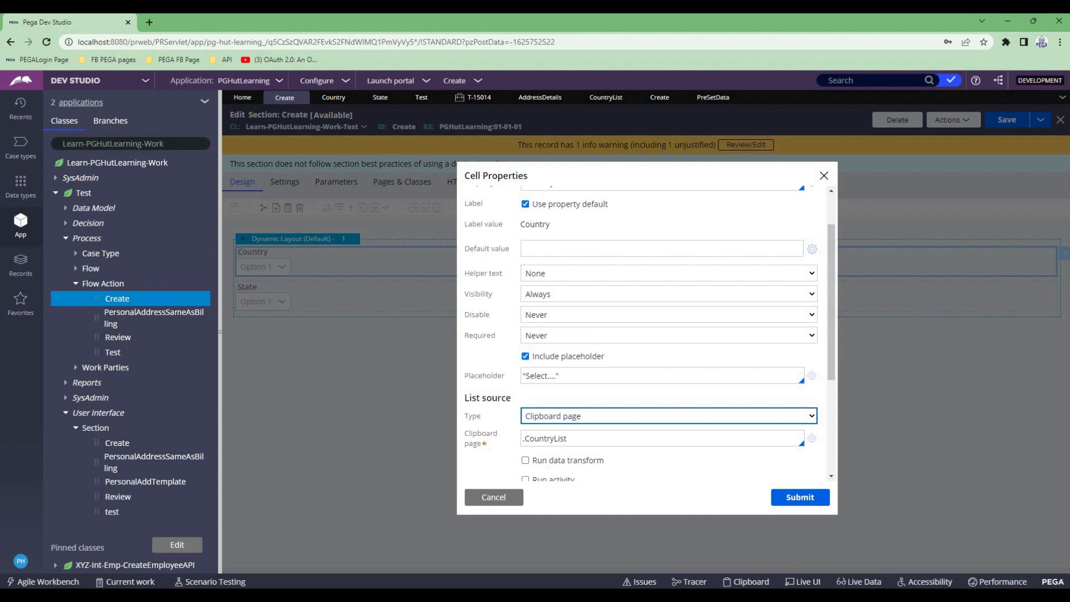
{"action": "scroll", "coordinate": [646, 334], "scroll_direction": "down", "scroll_amount": 1}
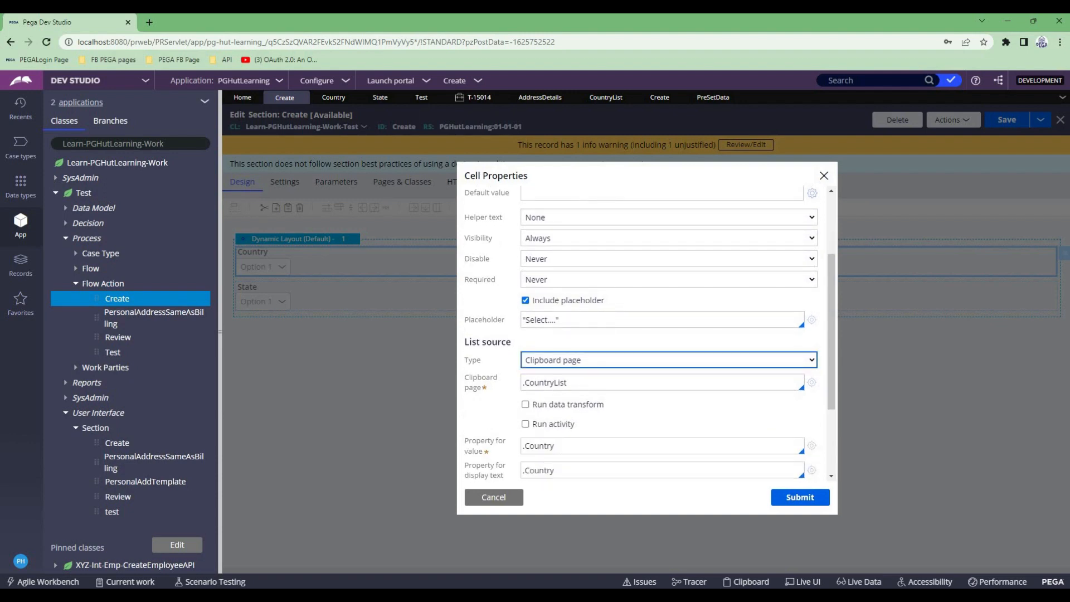
{"action": "left_click", "coordinate": [668, 359]}
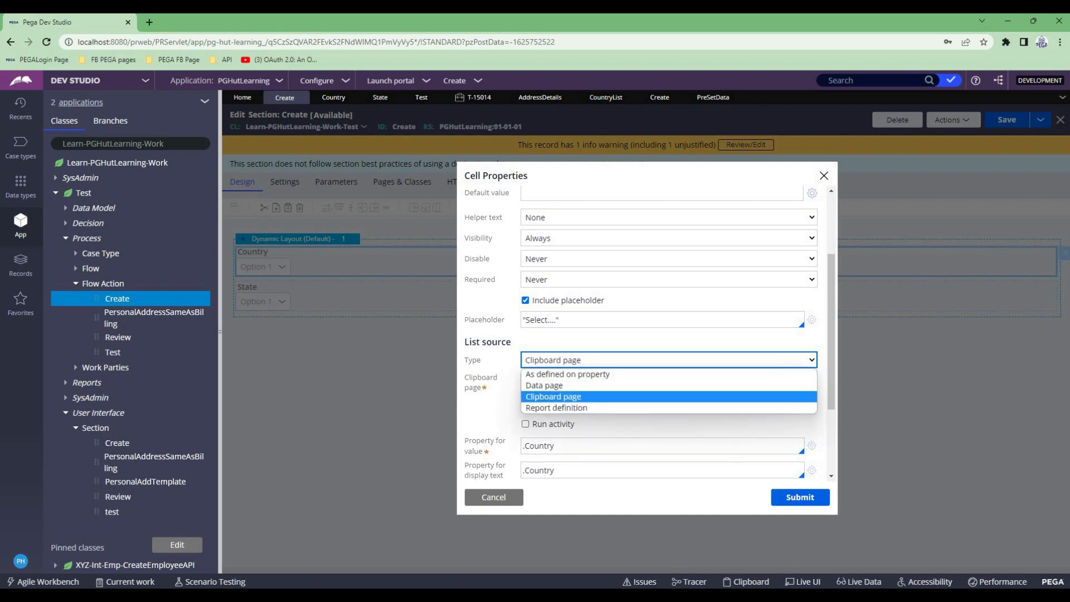
{"action": "left_click", "coordinate": [544, 385]}
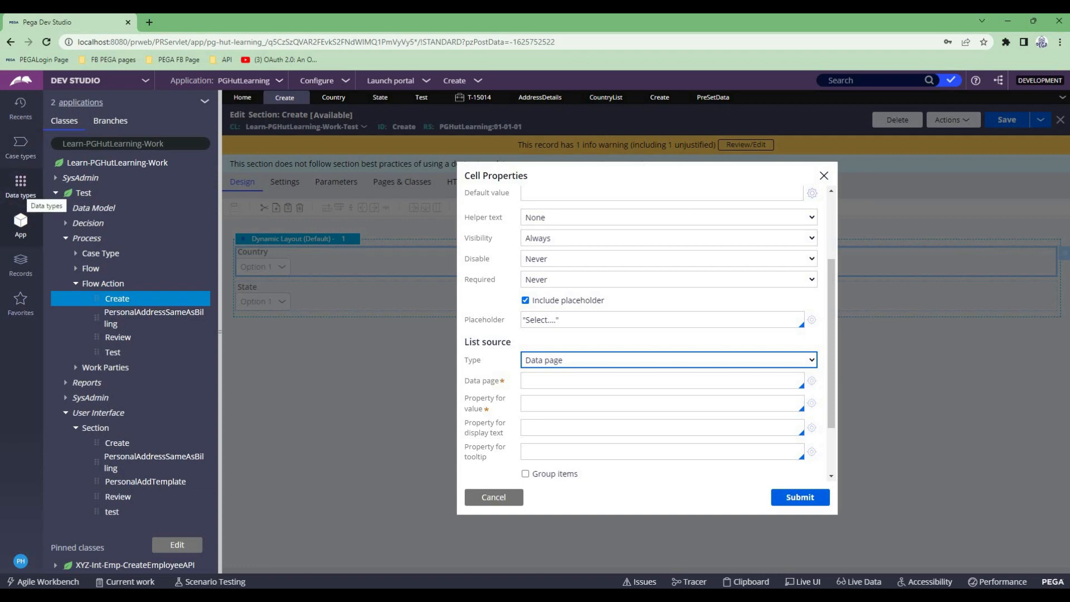
- Add a new data type labelled Country
{"action": "left_click", "coordinate": [21, 184]}
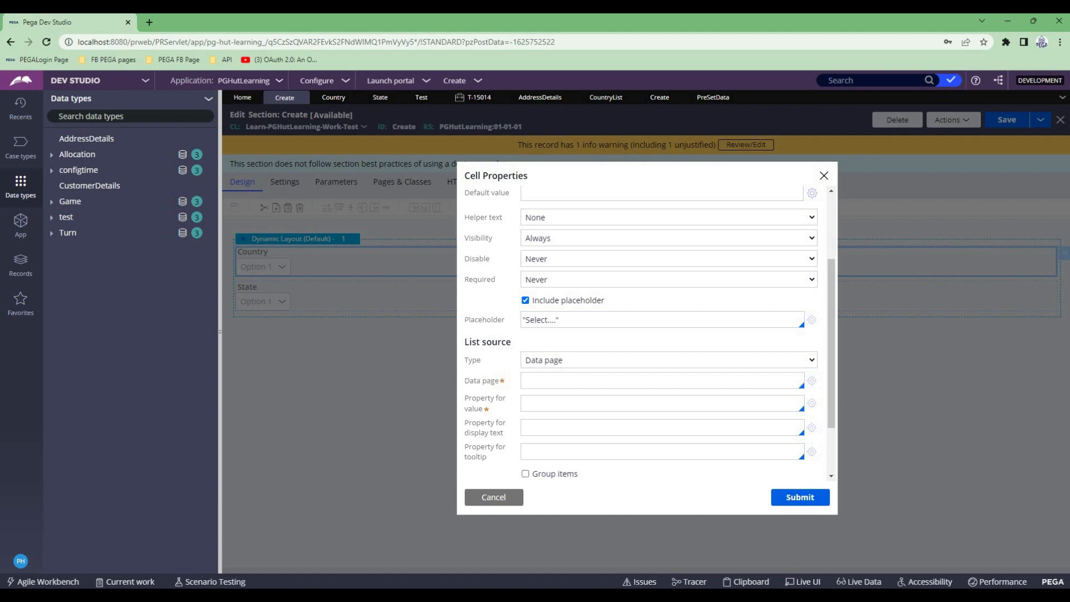
{"action": "left_click", "coordinate": [208, 98]}
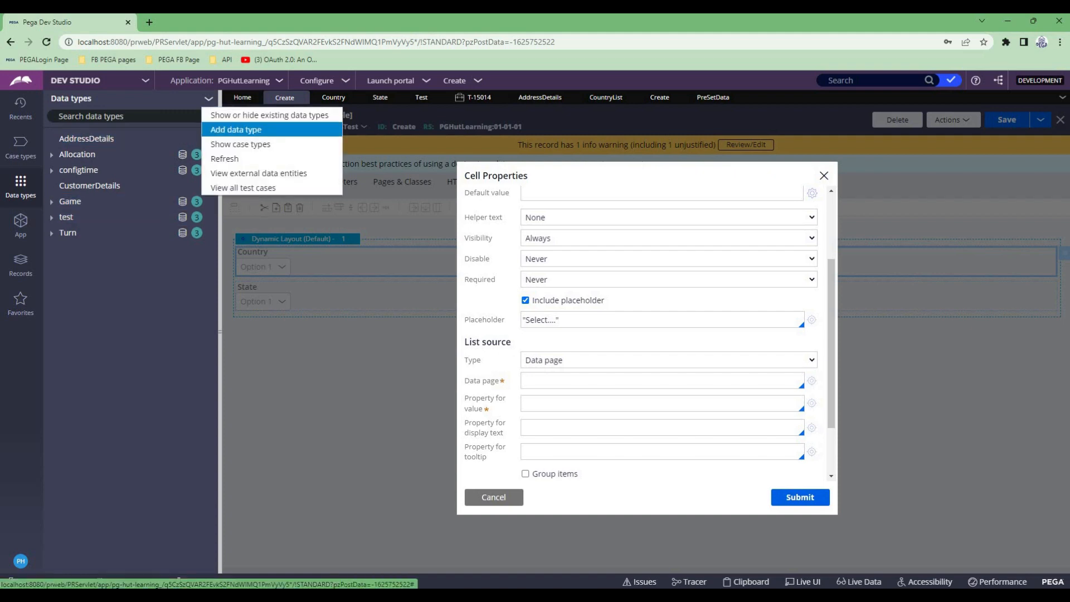
{"action": "key", "text": "Return"}
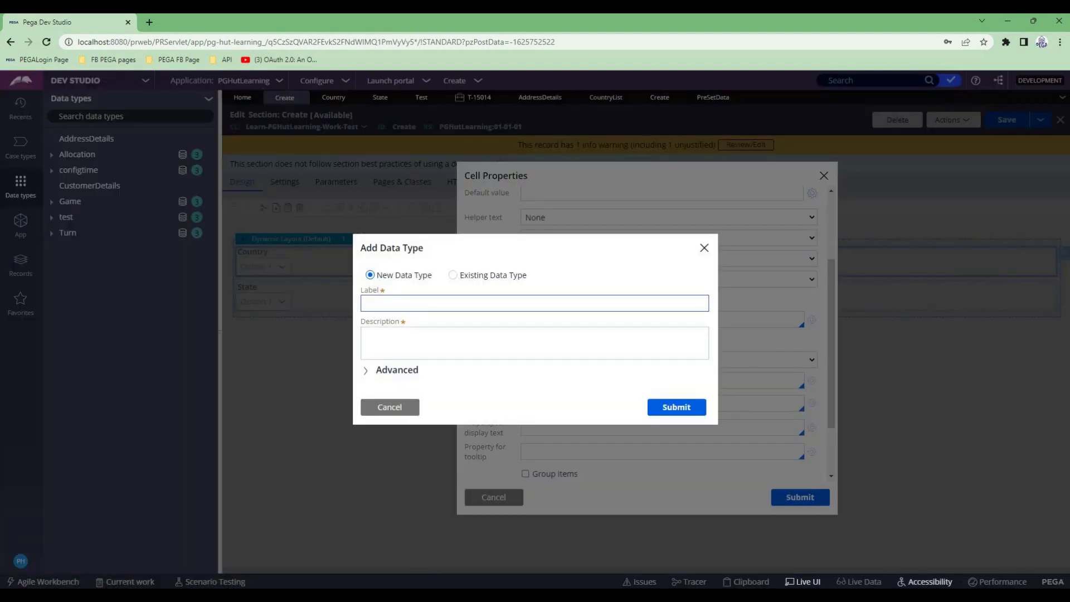
{"action": "type", "text": "Country"}
{"action": "key", "text": "Tab"}
{"action": "left_click", "coordinate": [676, 407]}
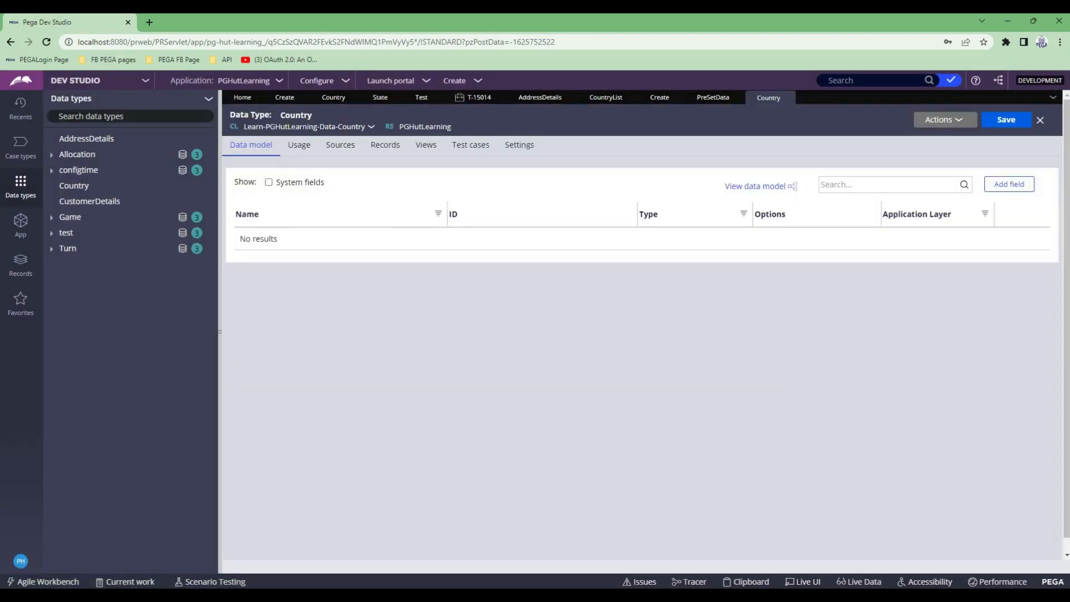
- Open the source configuration for the Country data type's records and add a CountryCode text field
{"action": "left_click", "coordinate": [385, 145]}
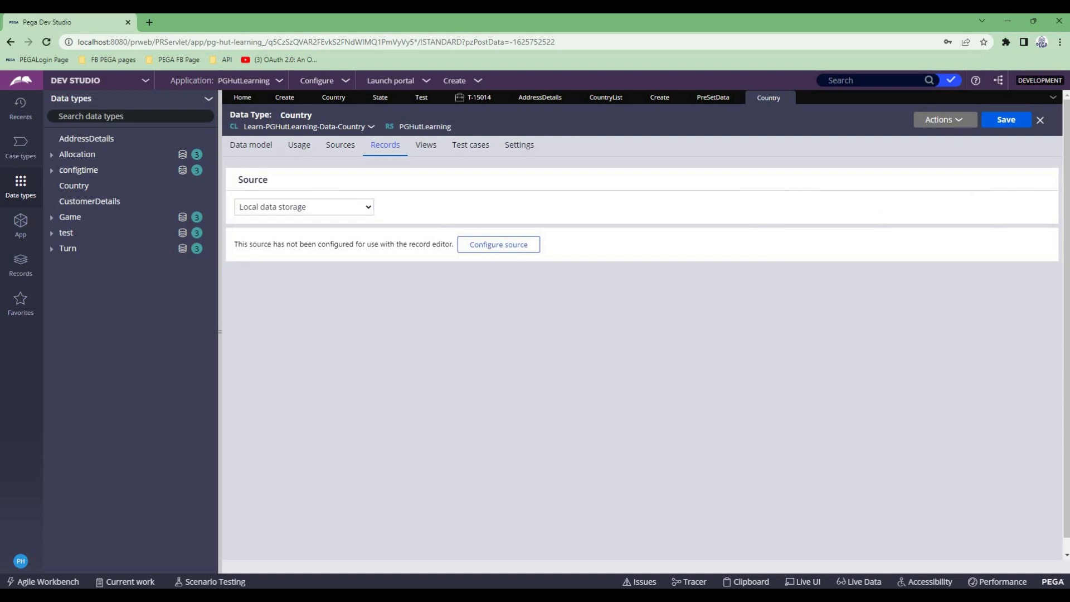
{"action": "left_click", "coordinate": [498, 244]}
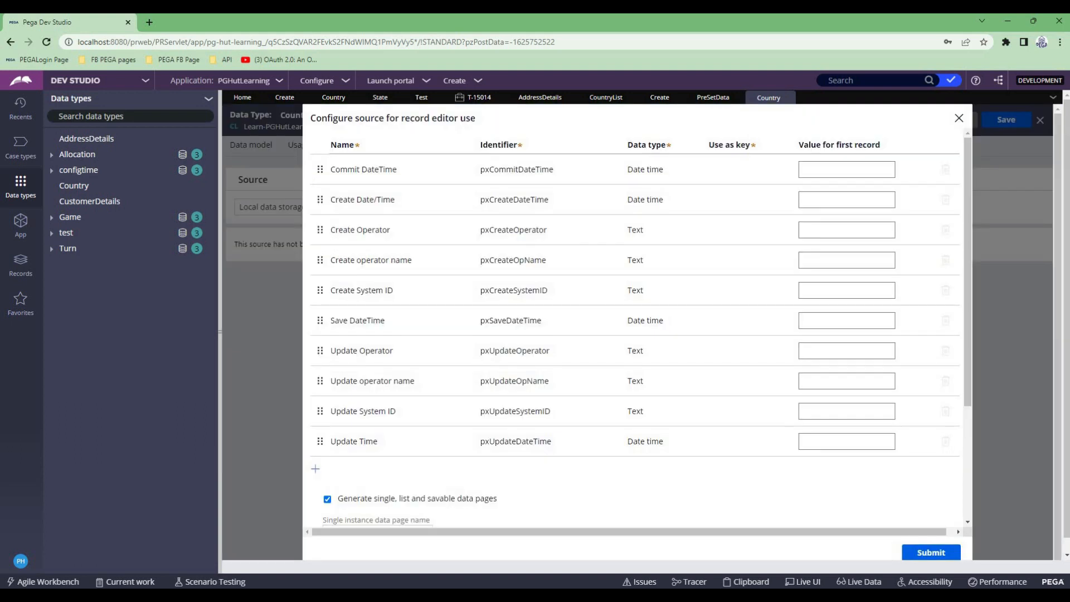
{"action": "scroll", "coordinate": [635, 327], "scroll_direction": "down", "scroll_amount": 2}
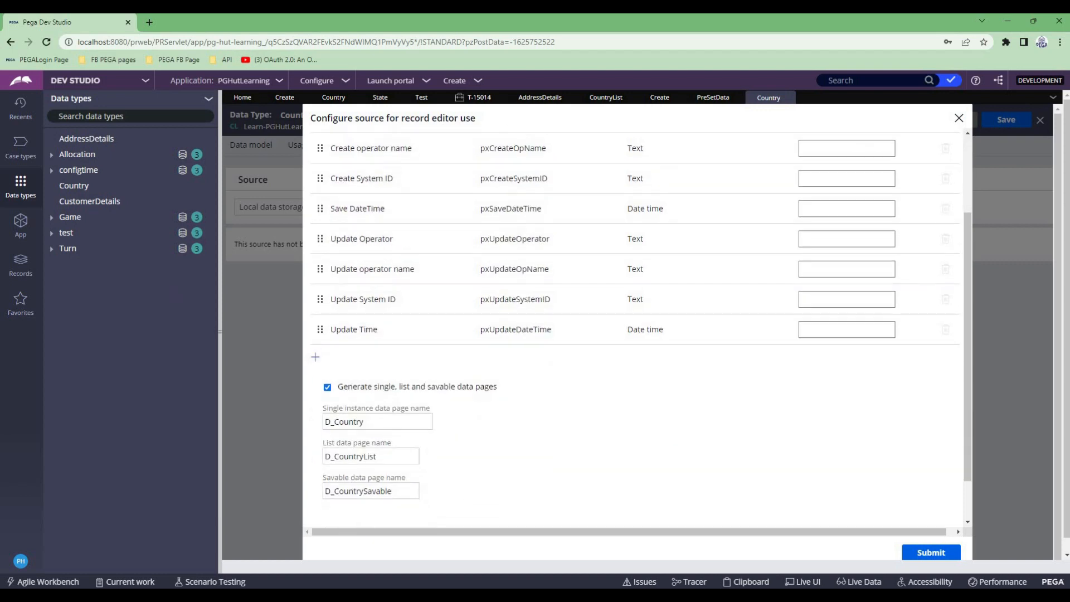
{"action": "left_click", "coordinate": [316, 357]}
{"action": "type", "text": "CountryC"}
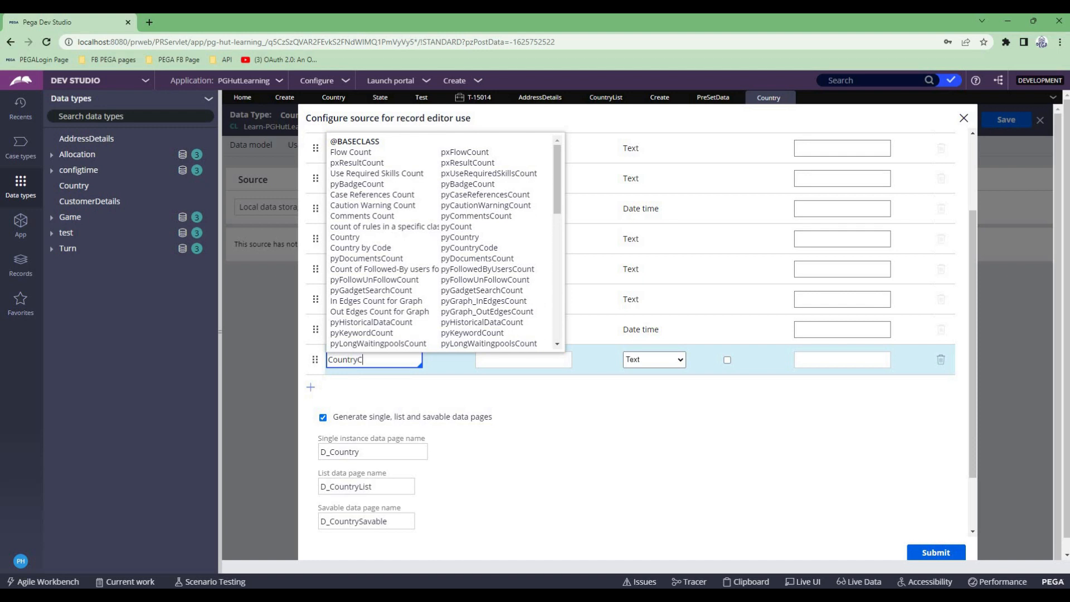
{"action": "type", "text": "ode"}
{"action": "key", "text": "Tab"}
{"action": "key", "text": "Tab"}
{"action": "key", "text": "Tab"}
{"action": "key", "text": "Tab"}
{"action": "key", "text": "Tab"}
{"action": "key", "text": "Tab"}
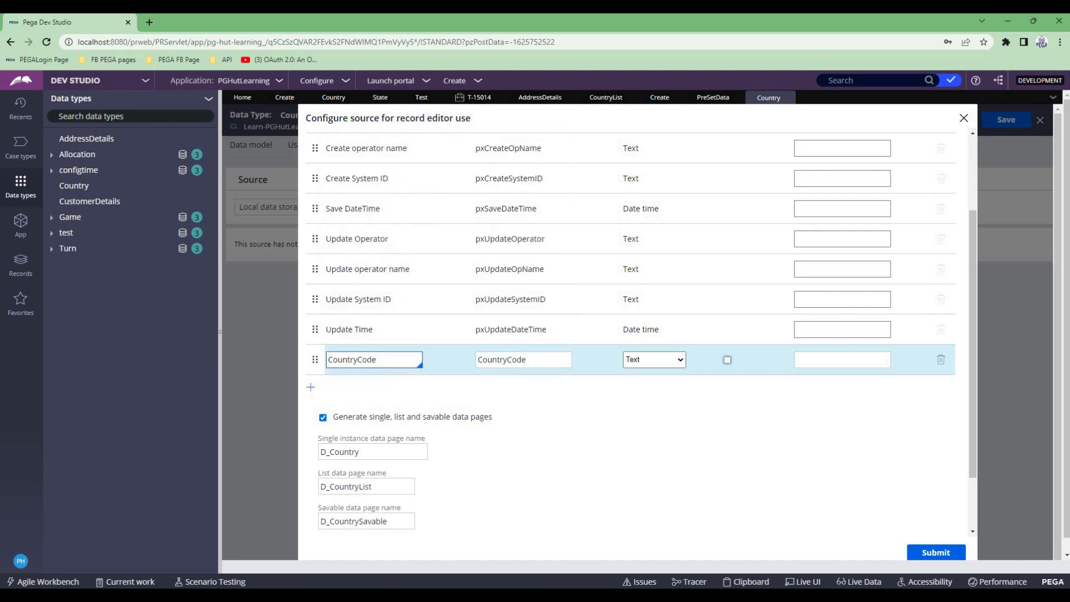
- Add a CountryName text field to the Country source configuration
{"action": "key", "text": "Return"}
{"action": "type", "text": "CountryName"}
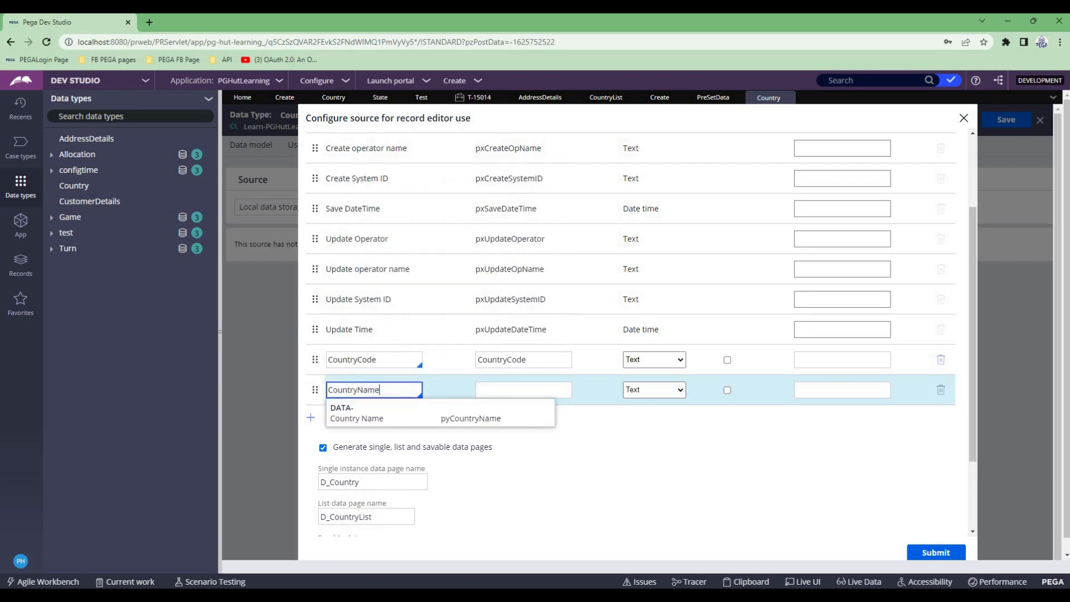
{"action": "key", "text": "Tab"}
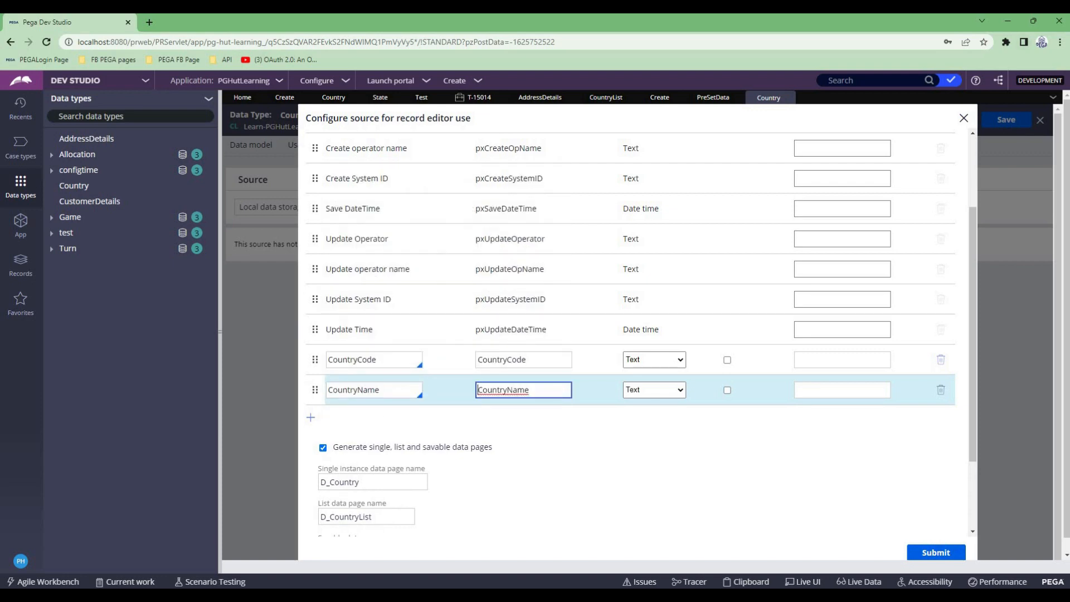
- Use CountryCode as the key, submit the source configuration and close its review
{"action": "double_click", "coordinate": [371, 360]}
{"action": "double_click", "coordinate": [374, 389]}
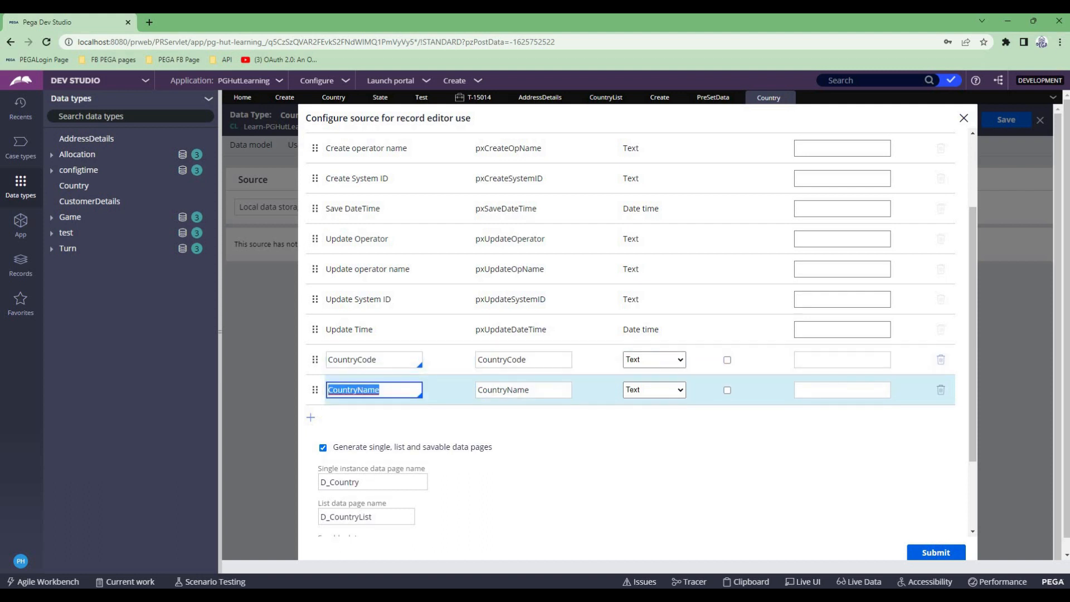
{"action": "left_click", "coordinate": [727, 360]}
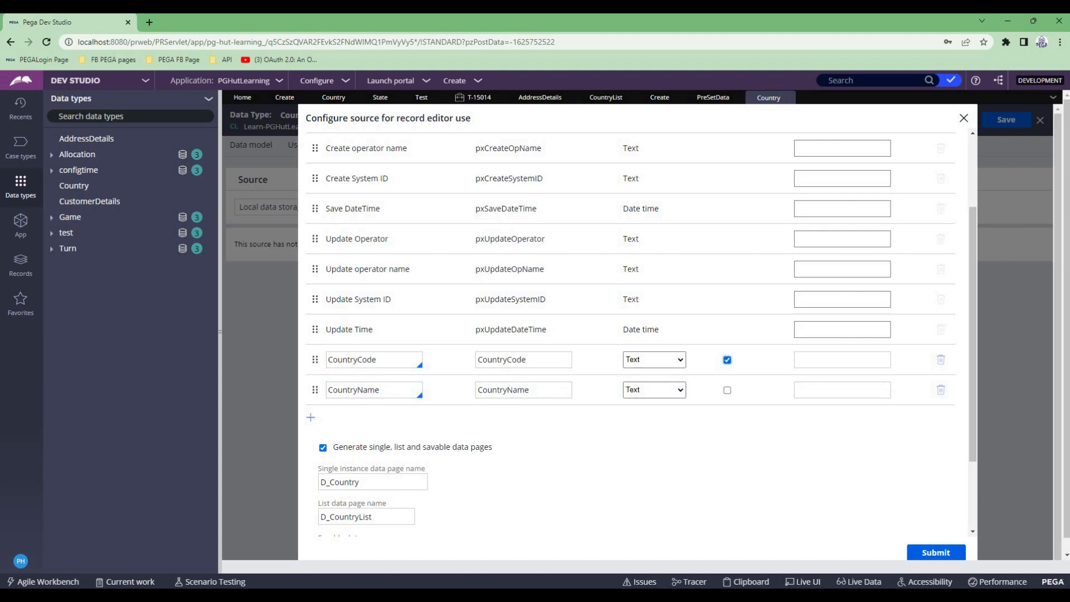
{"action": "left_click", "coordinate": [936, 553]}
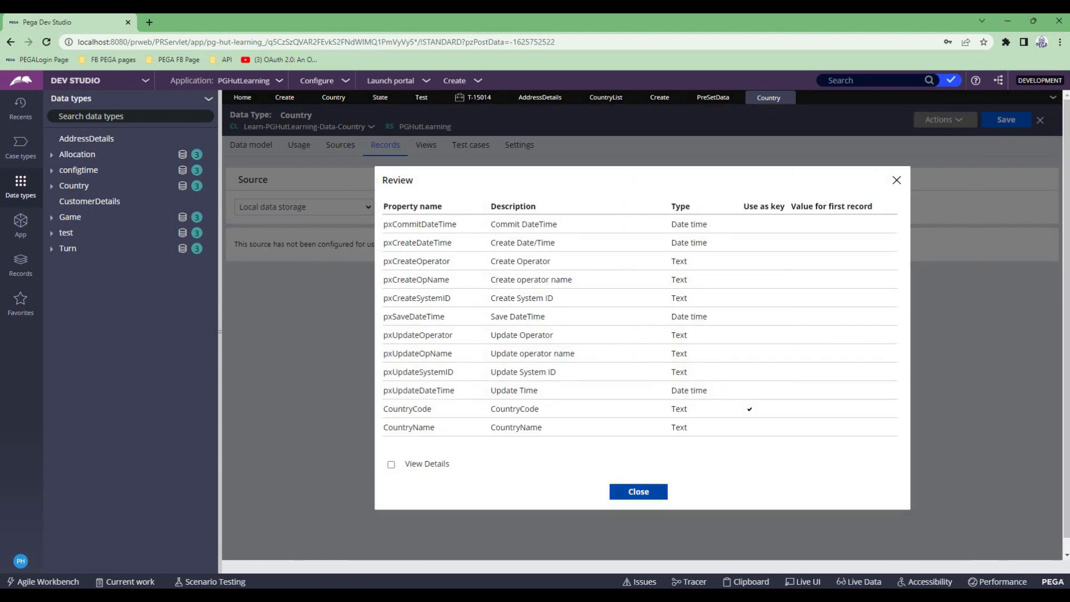
{"action": "left_click", "coordinate": [638, 490]}
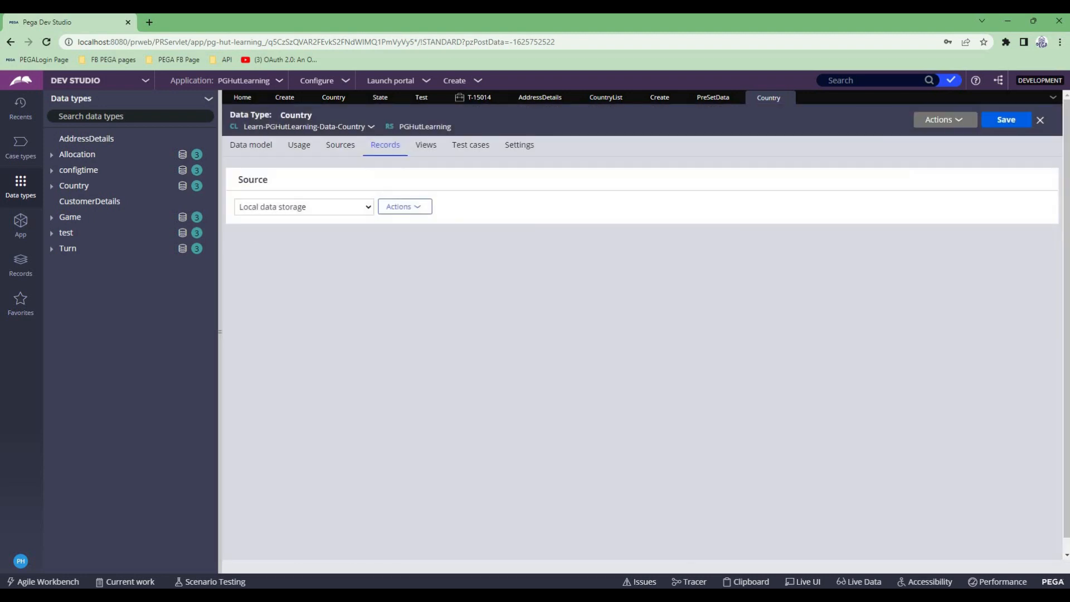
- Add two records to the Country data type: code IND with name India, and code AUS with name Australia
{"action": "left_click", "coordinate": [256, 329]}
{"action": "type", "text": "IN"}
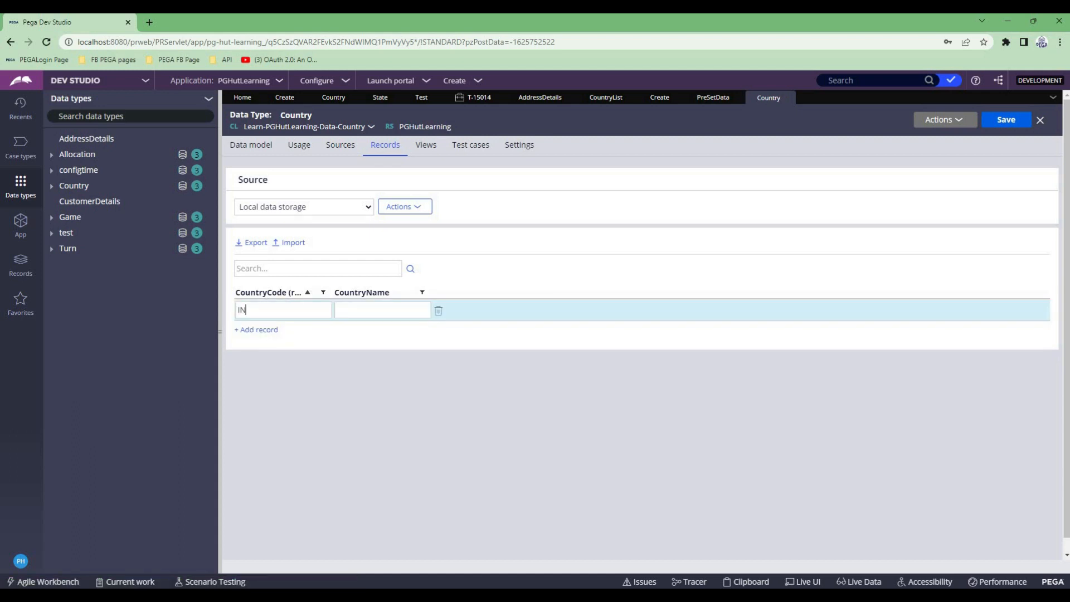
{"action": "type", "text": "DIndia"}
{"action": "left_click", "coordinate": [256, 329]}
{"action": "type", "text": "A"}
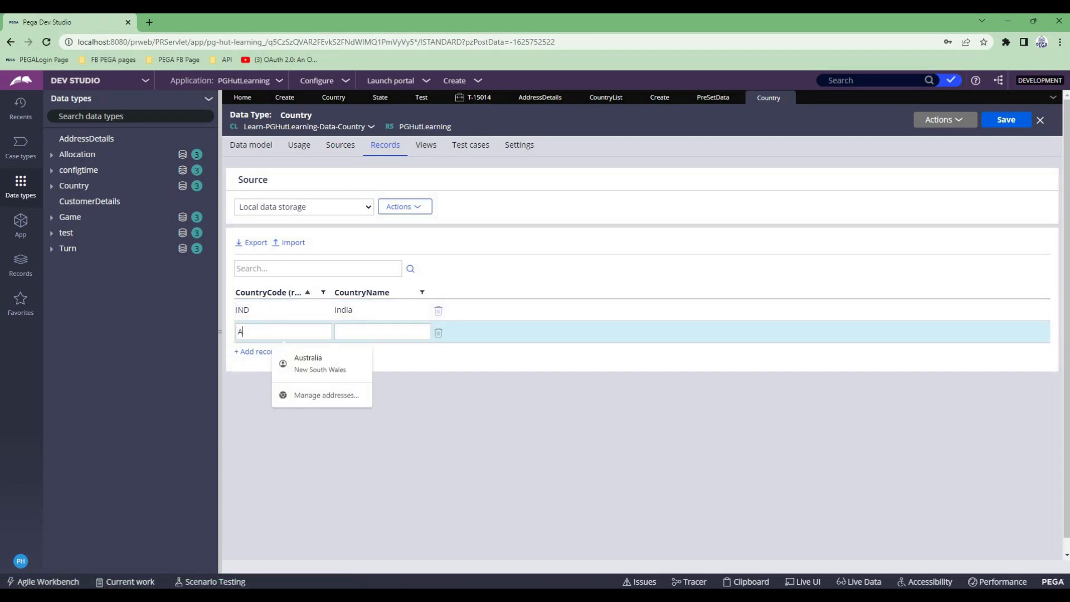
{"action": "type", "text": "USAu"}
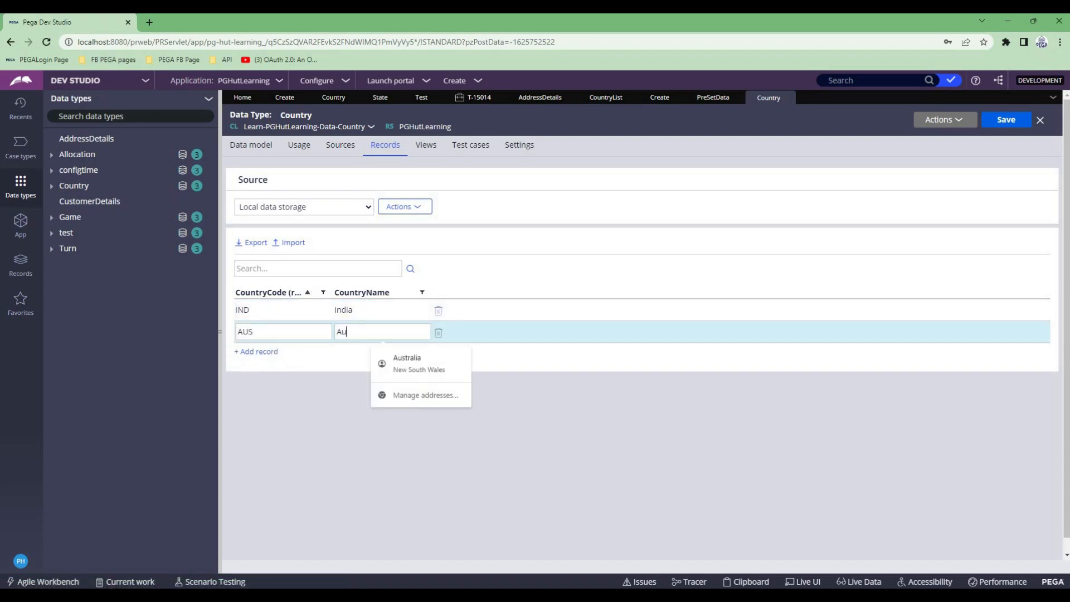
{"action": "type", "text": "stralia"}
- Add a Country record with code ENG and name Engaland, and save the data type
{"action": "left_click", "coordinate": [256, 351]}
{"action": "type", "text": "ENG"}
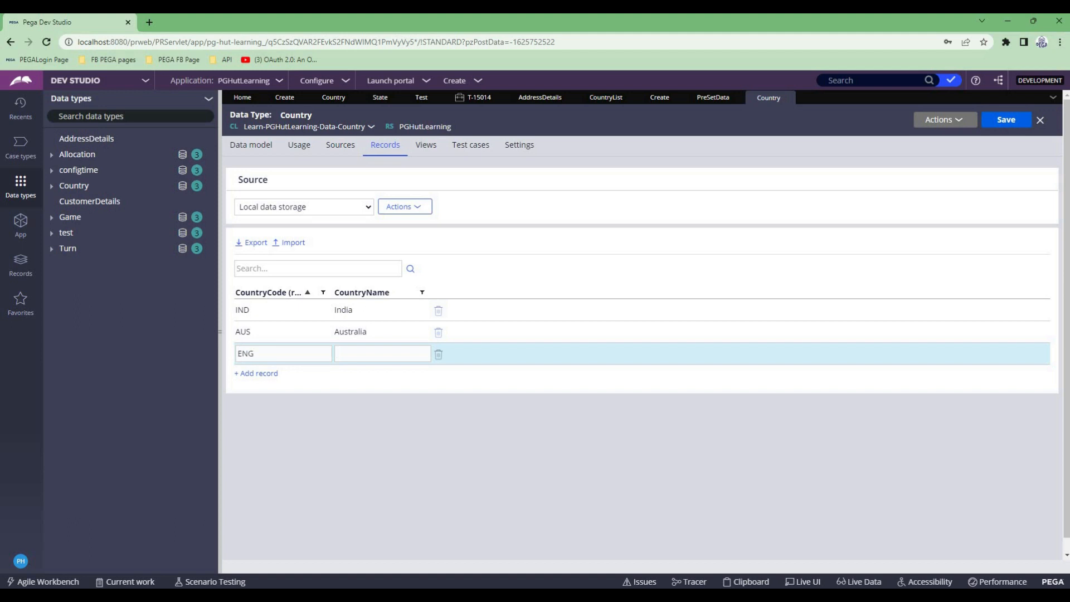
{"action": "type", "text": "Engaland"}
{"action": "left_click", "coordinate": [557, 429]}
{"action": "left_click", "coordinate": [1006, 120]}
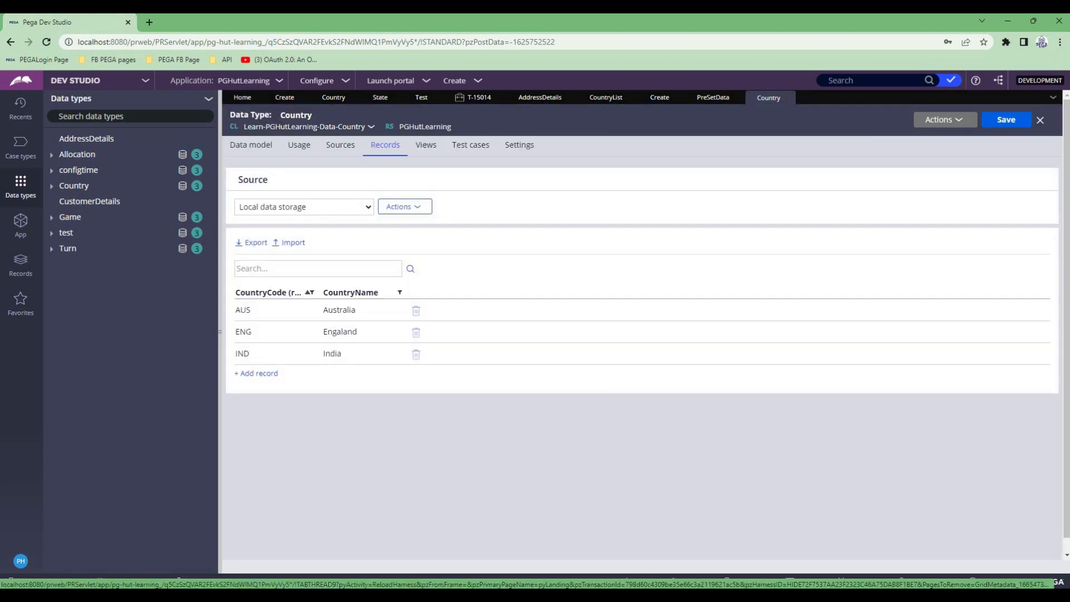
- Open the D_CountryList data page from the Country data type's usage and run it, flushing all instances before execution
{"action": "left_click", "coordinate": [299, 145]}
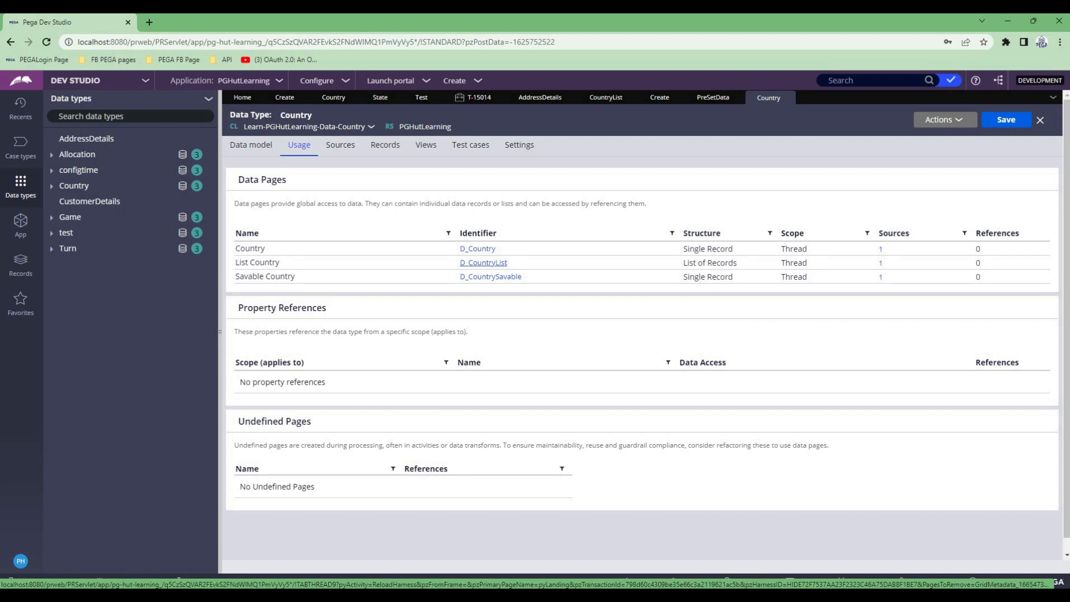
{"action": "left_click", "coordinate": [483, 262]}
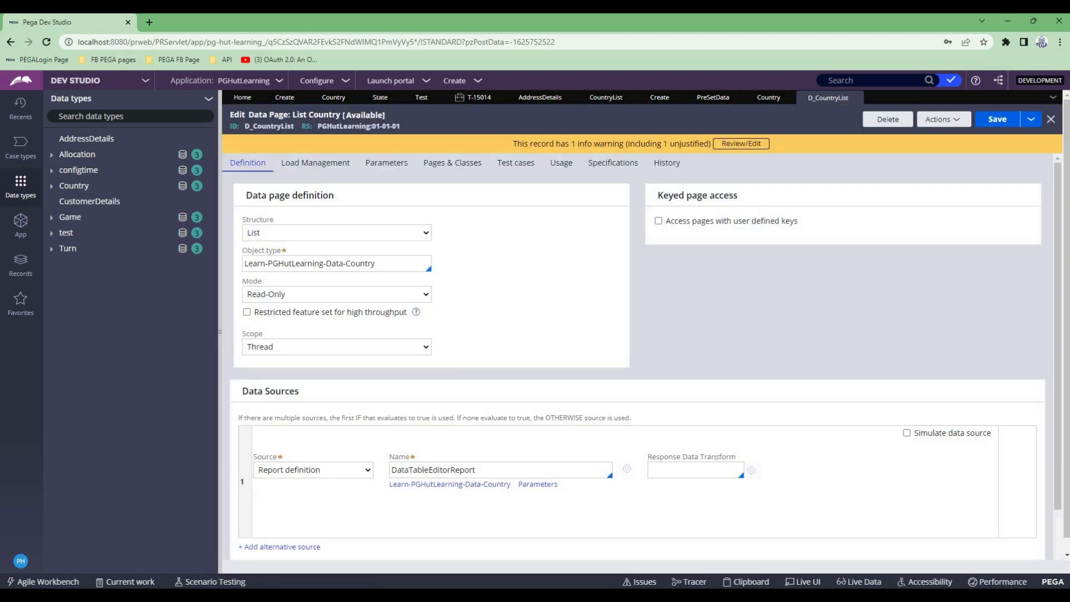
{"action": "left_click", "coordinate": [942, 119]}
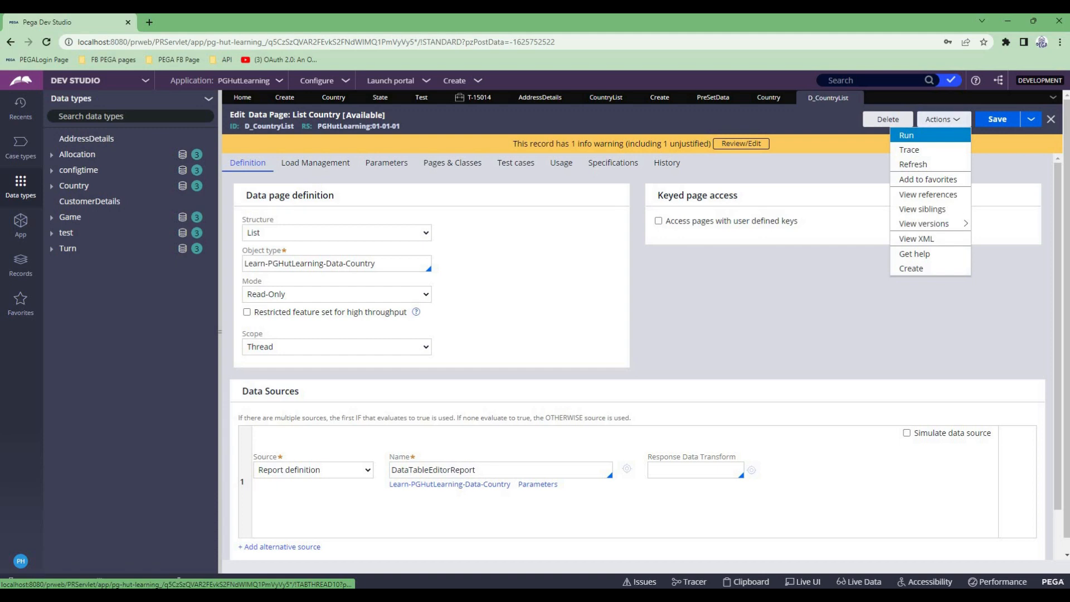
{"action": "left_click", "coordinate": [906, 136]}
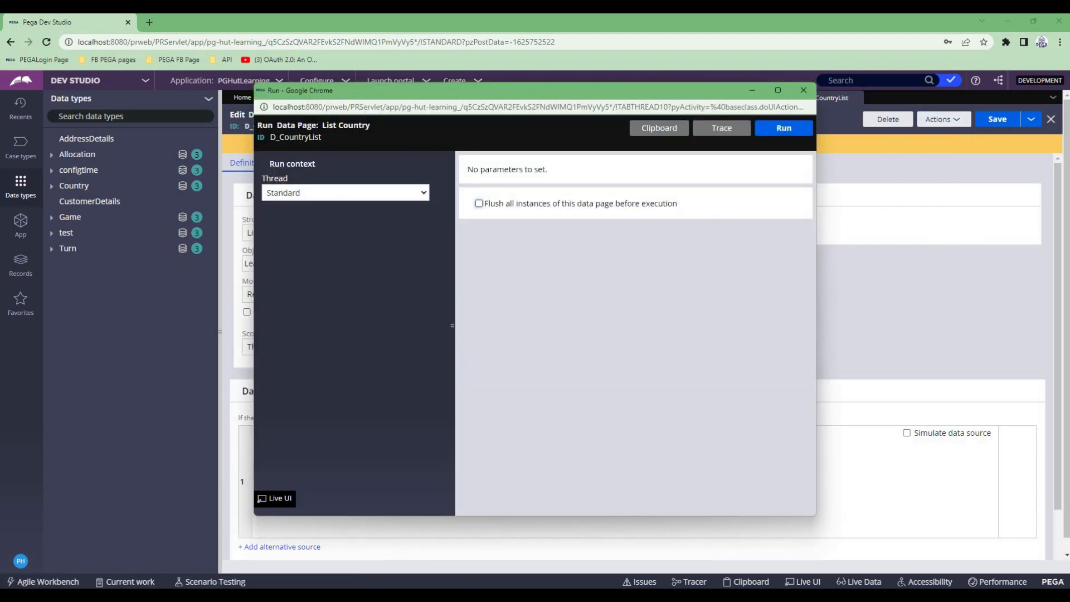
{"action": "left_click", "coordinate": [479, 203]}
{"action": "left_click", "coordinate": [783, 128]}
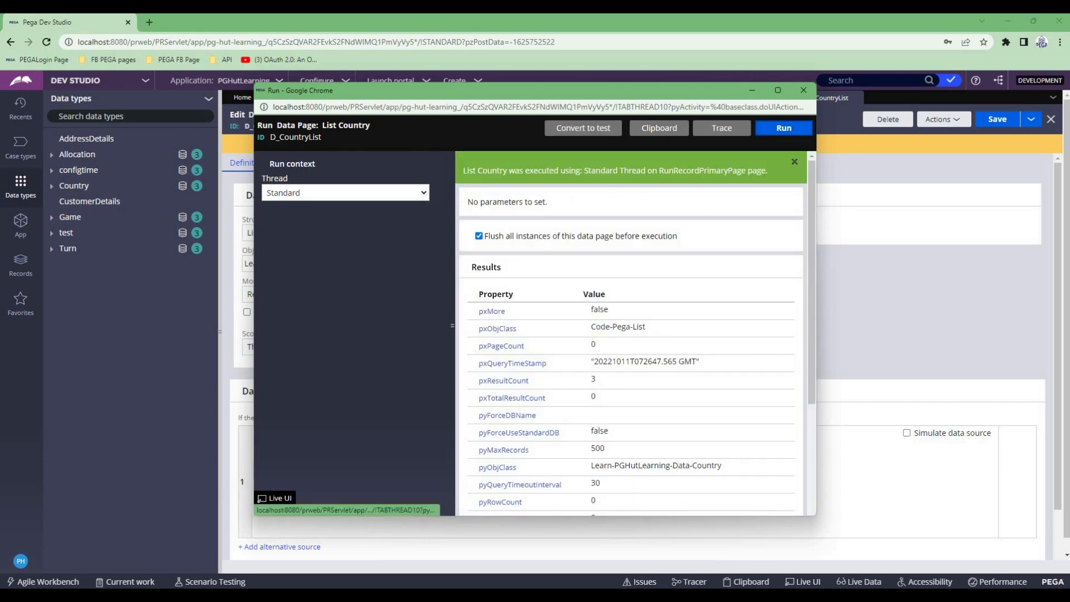
- Examine the run results of D_CountryList, including the result count and the first pxResults record, in an enlarged window
{"action": "left_click", "coordinate": [777, 90]}
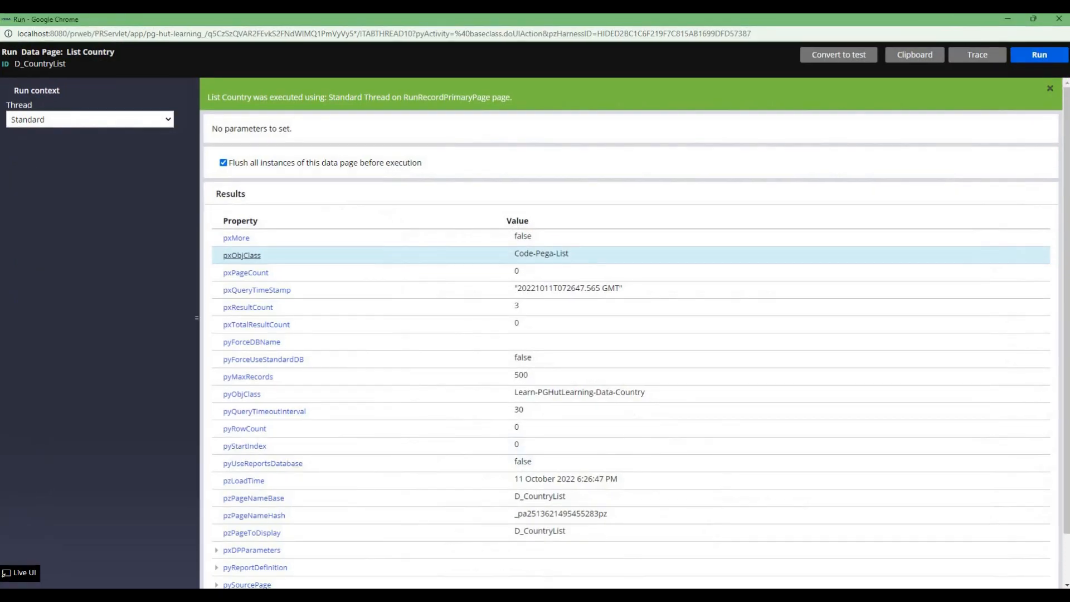
{"action": "left_click_drag", "start_coordinate": [220, 307], "coordinate": [526, 306]}
{"action": "scroll", "coordinate": [526, 306], "scroll_direction": "down", "scroll_amount": 2}
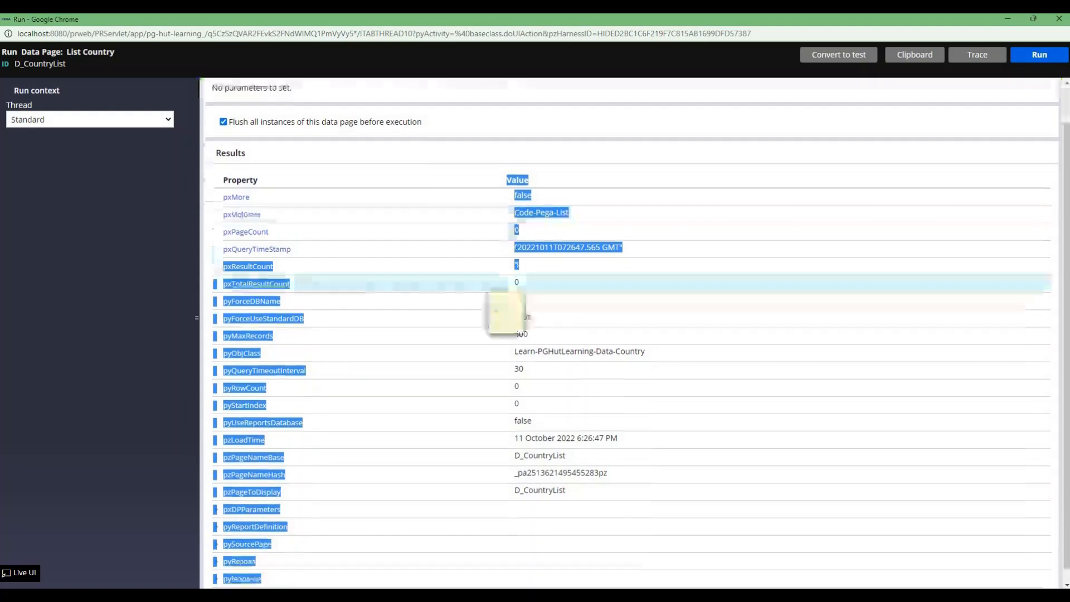
{"action": "left_click", "coordinate": [524, 290]}
{"action": "left_click", "coordinate": [216, 548]}
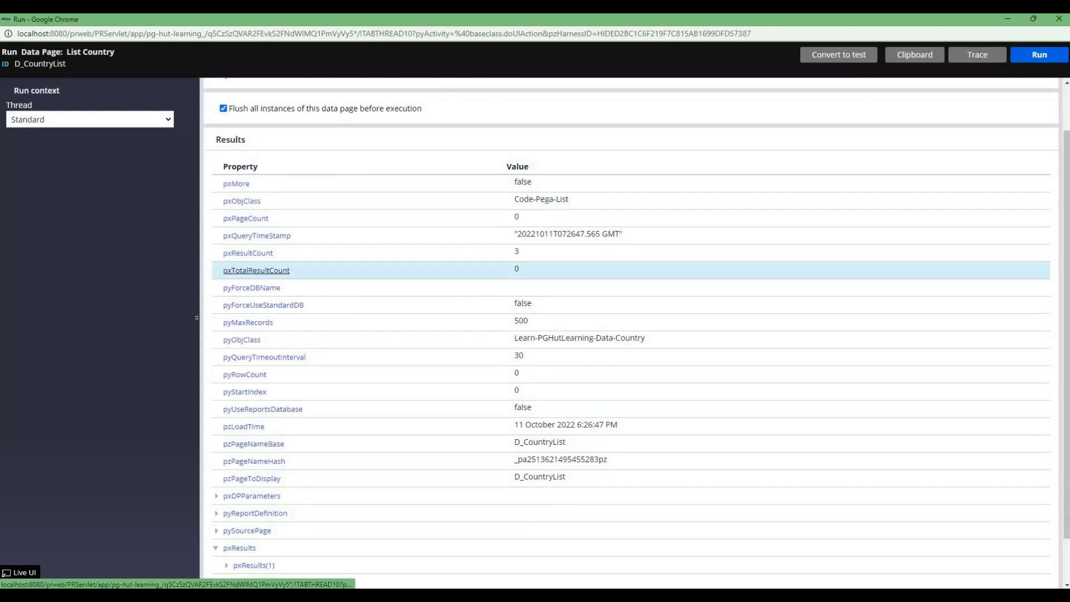
{"action": "scroll", "coordinate": [216, 547], "scroll_direction": "down", "scroll_amount": 1}
{"action": "left_click", "coordinate": [227, 513]}
{"action": "scroll", "coordinate": [226, 513], "scroll_direction": "down", "scroll_amount": 4}
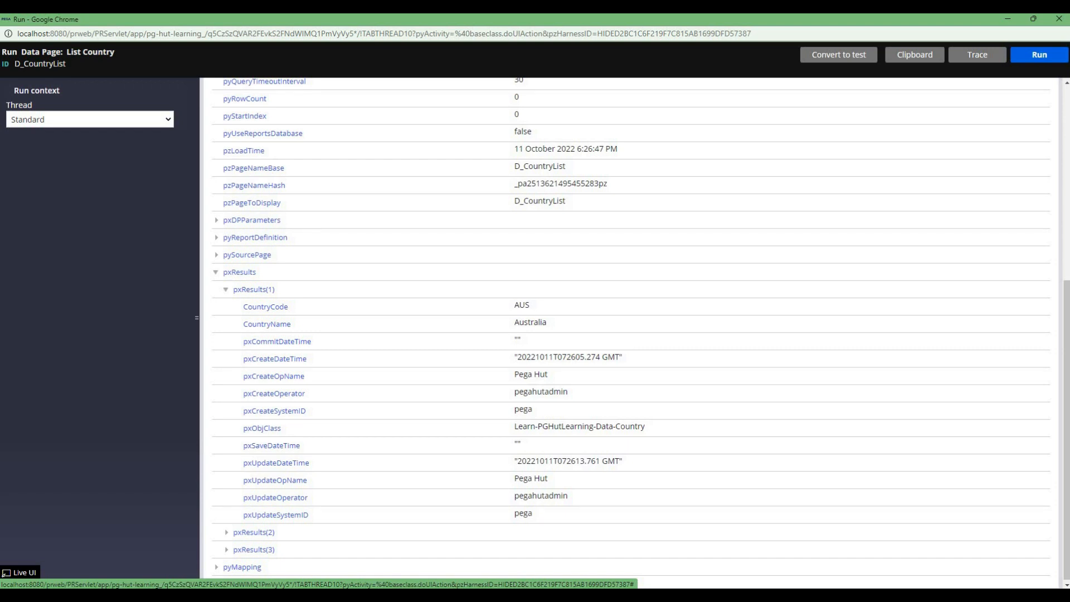
{"action": "scroll", "coordinate": [256, 325], "scroll_direction": "up", "scroll_amount": 6}
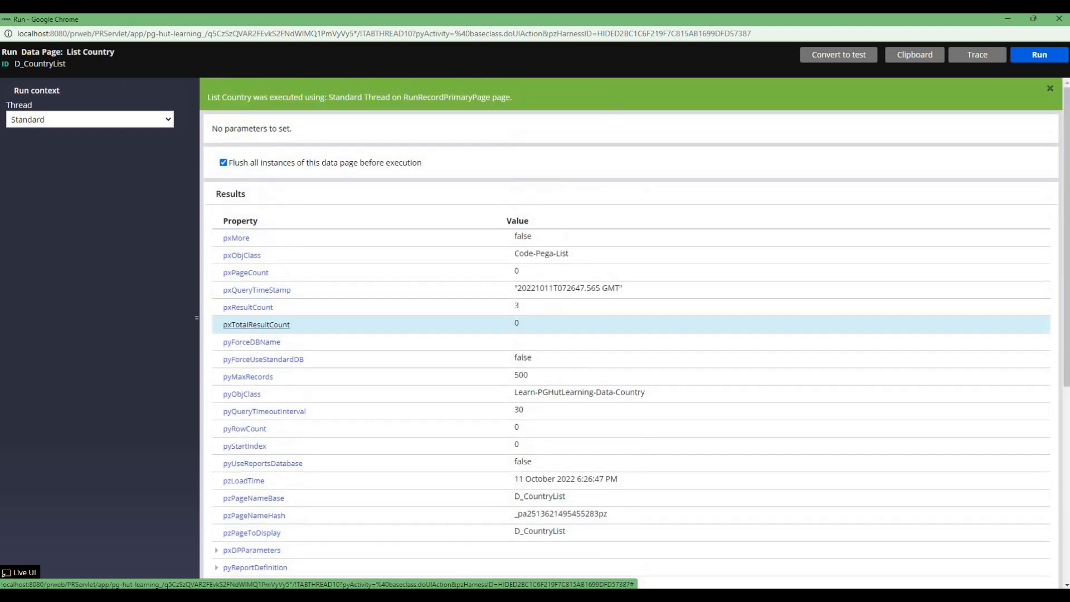
{"action": "left_click", "coordinate": [1007, 19]}
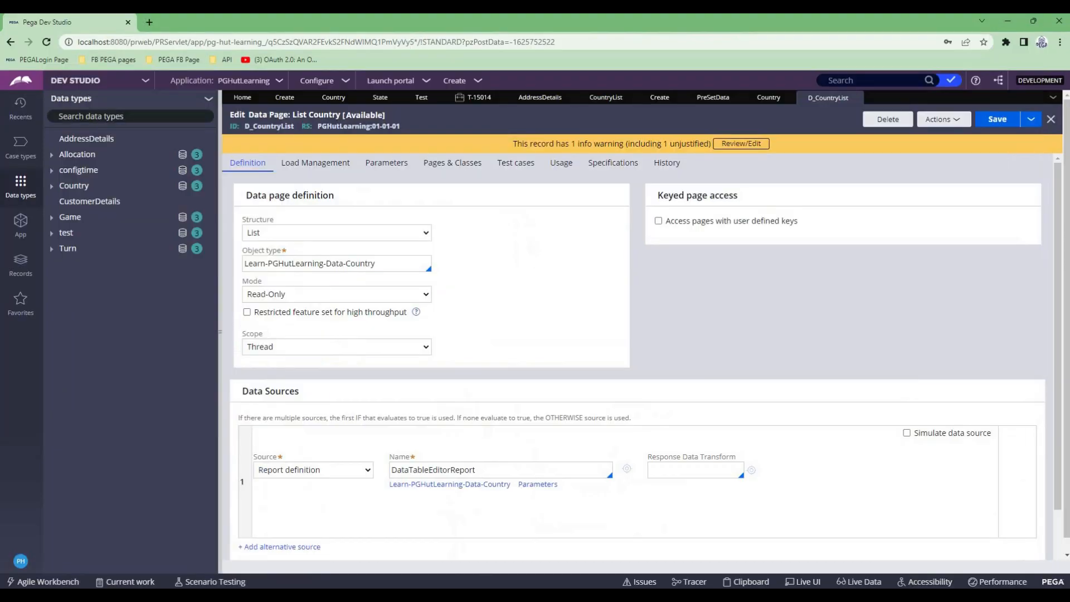
- Copy the data page's identifier and set D_CountryList as the Country dropdown's data page in the Create section
{"action": "double_click", "coordinate": [269, 126]}
{"action": "key", "text": "ctrl+c"}
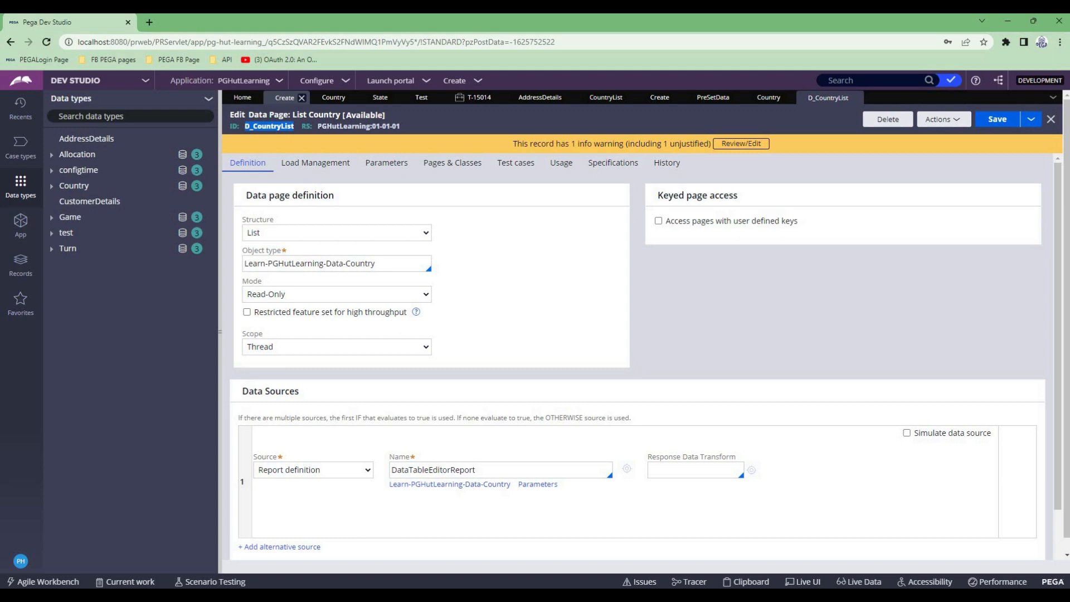
{"action": "left_click", "coordinate": [285, 97]}
{"action": "left_click", "coordinate": [663, 360]}
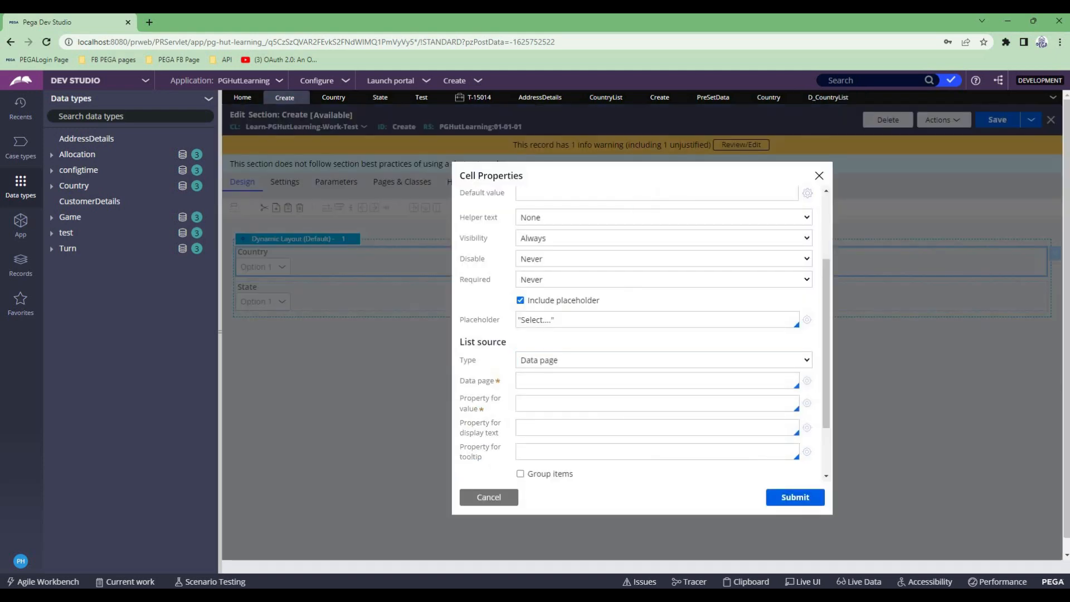
{"action": "left_click", "coordinate": [590, 381]}
{"action": "key", "text": "ctrl+v"}
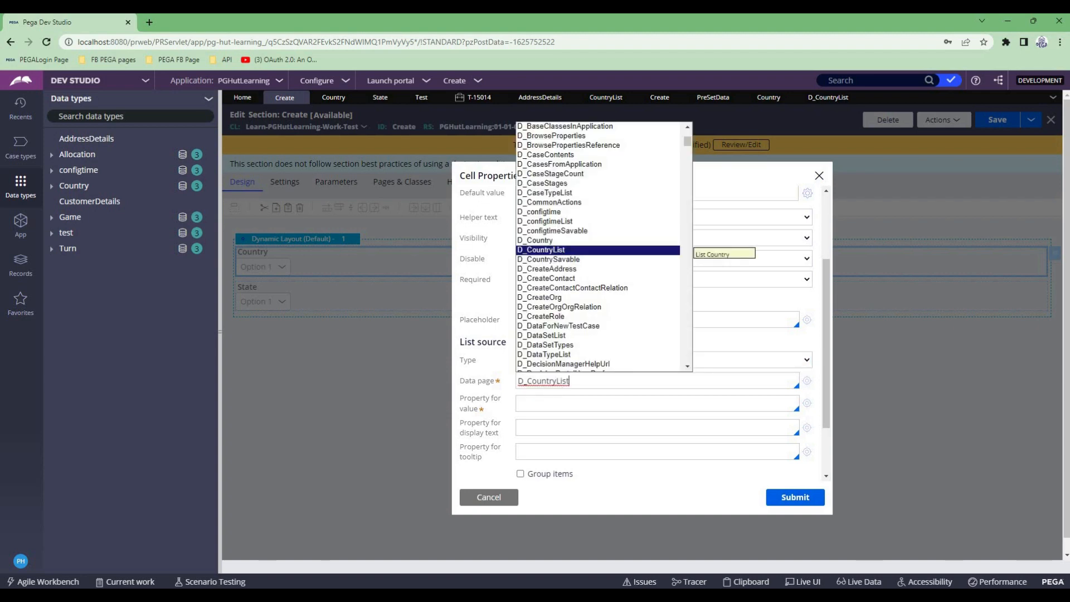
{"action": "key", "text": "Return"}
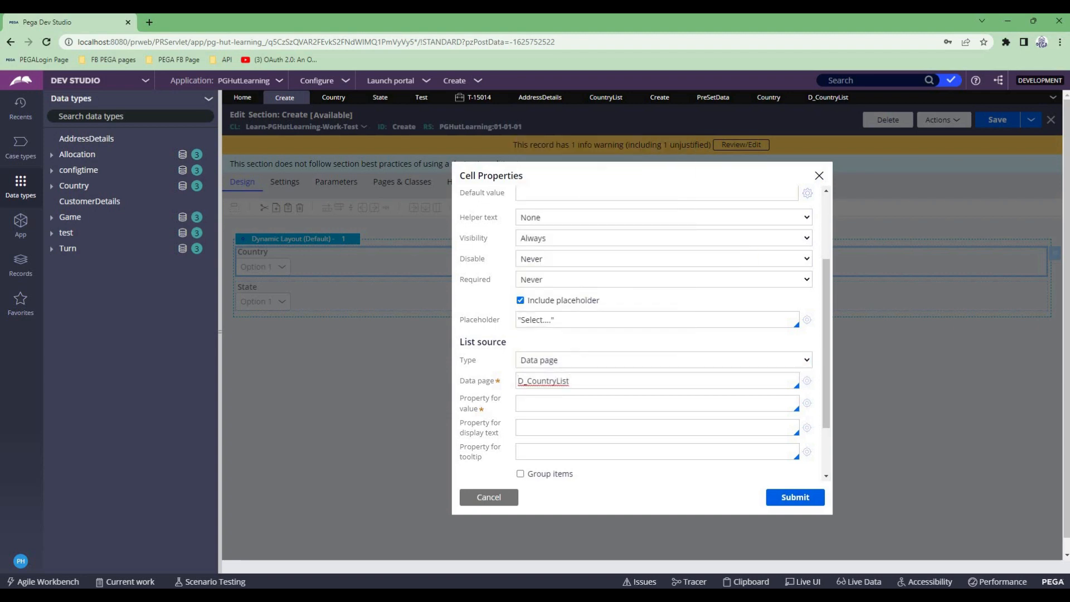
- Set the Country dropdown's property for value to .CountryCode and its property for display text to .CountryName
{"action": "left_click", "coordinate": [590, 403]}
{"action": "type", "text": "."}
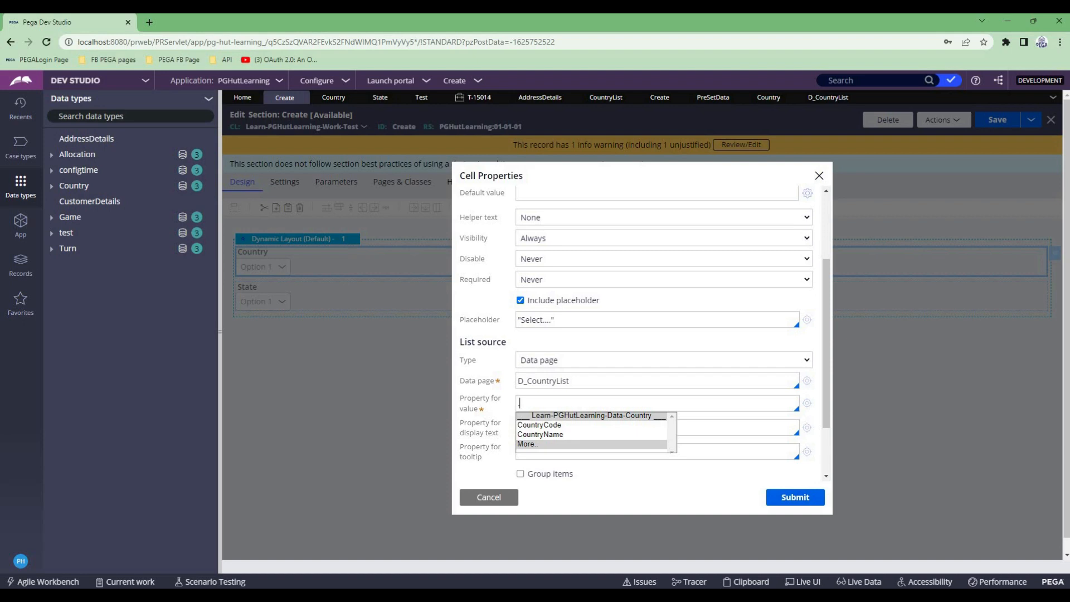
{"action": "key", "text": "Down"}
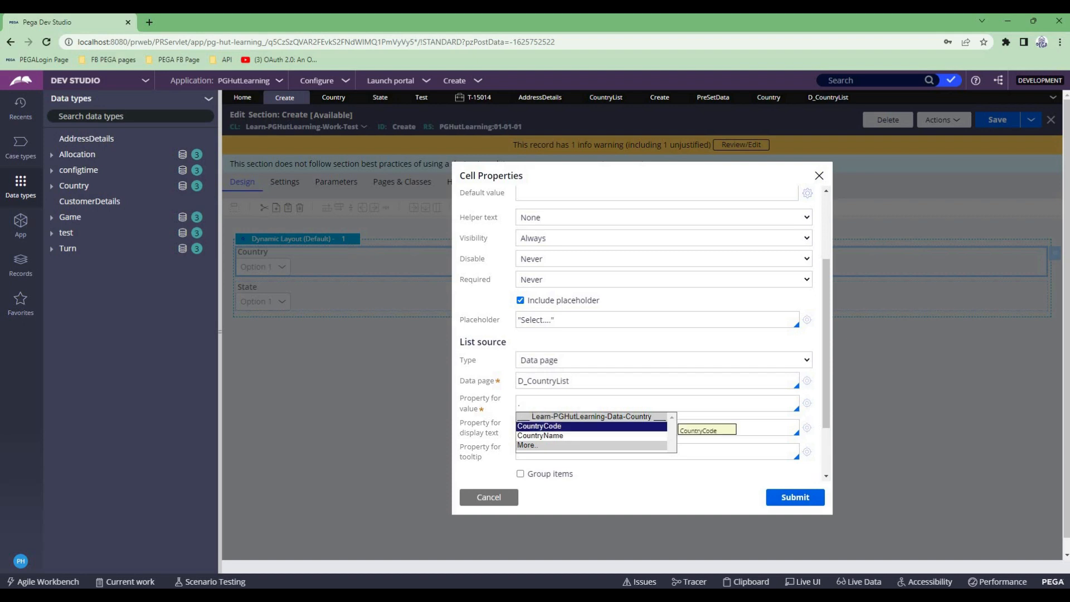
{"action": "key", "text": "Return"}
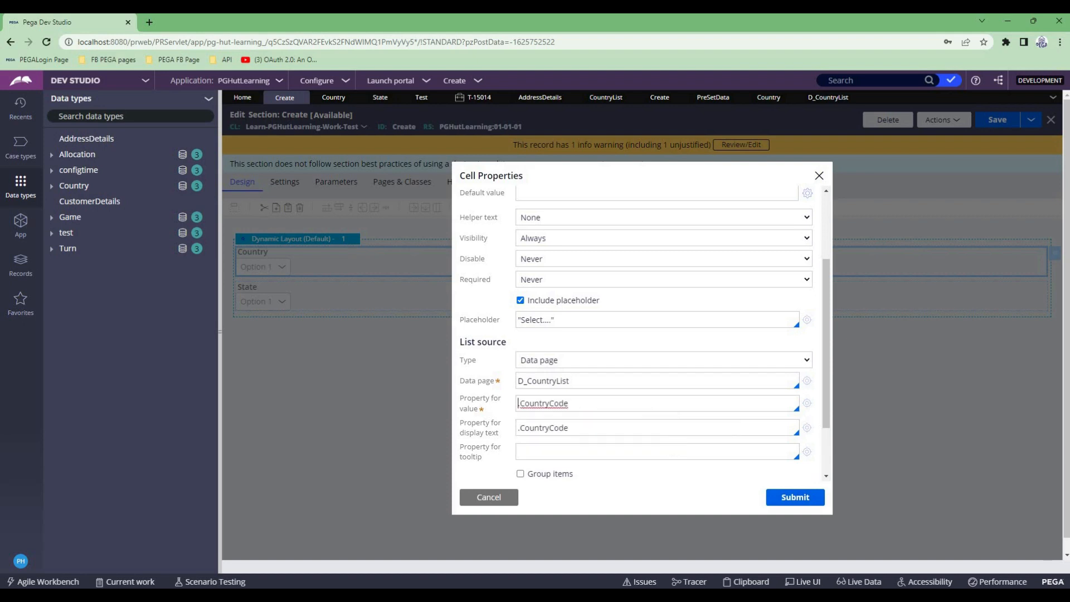
{"action": "left_click", "coordinate": [570, 427]}
{"action": "key", "text": "BackSpace"}
{"action": "key", "text": "BackSpace"}
{"action": "key", "text": "BackSpace"}
{"action": "key", "text": "BackSpace"}
{"action": "type", "text": "Name"}
{"action": "key", "text": "Return"}
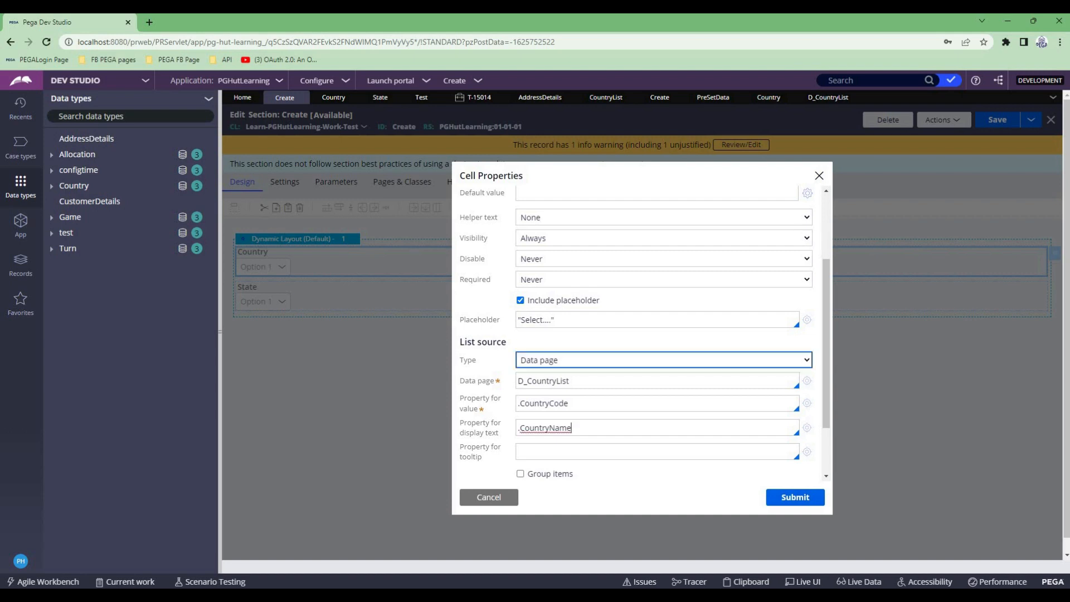
- Submit the Country dropdown's cell properties and save the Create section
{"action": "left_click", "coordinate": [527, 381]}
{"action": "double_click", "coordinate": [527, 381]}
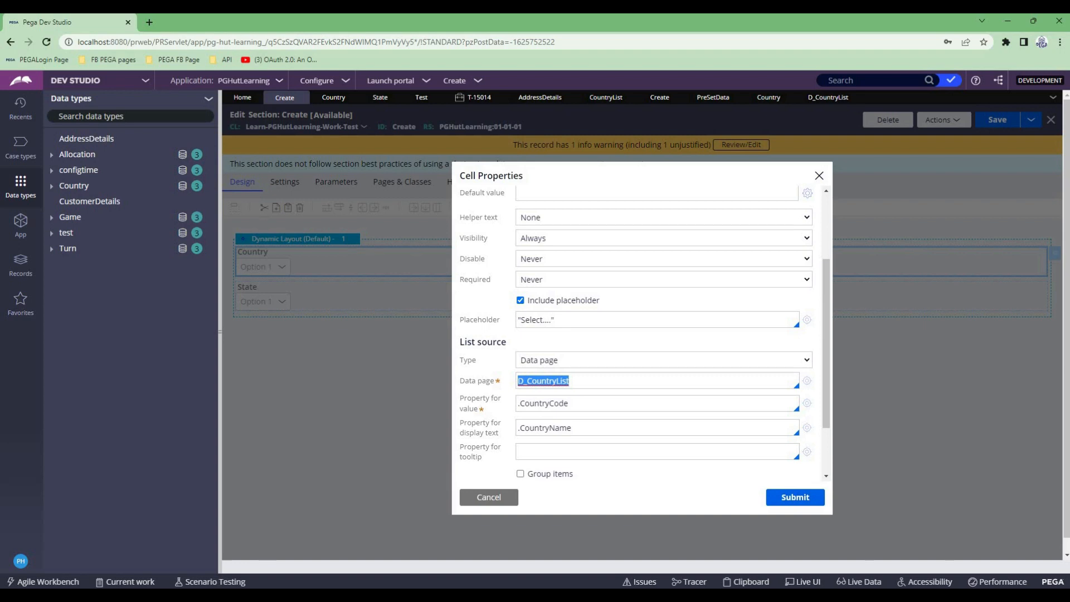
{"action": "key", "text": "Tab"}
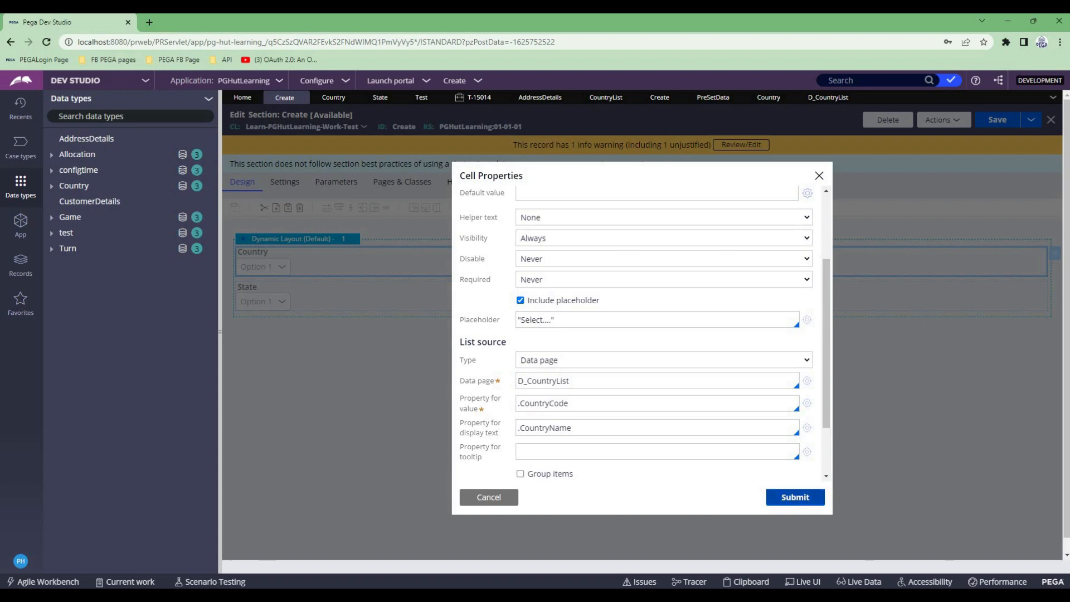
{"action": "left_click", "coordinate": [795, 497]}
{"action": "key", "text": "ctrl+s"}
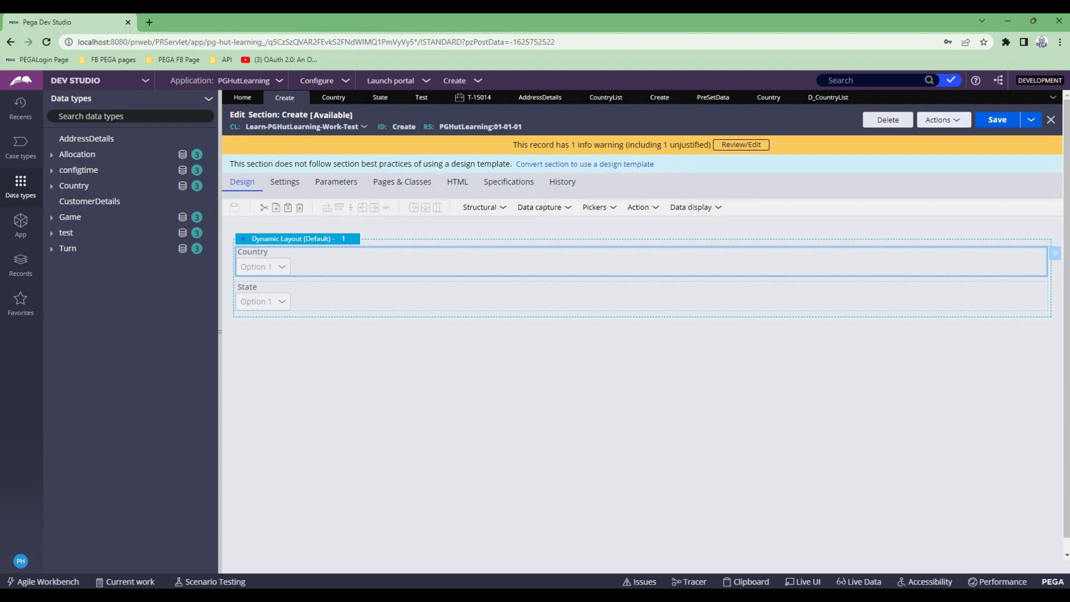
- Refresh the open Test case
{"action": "left_click", "coordinate": [474, 98]}
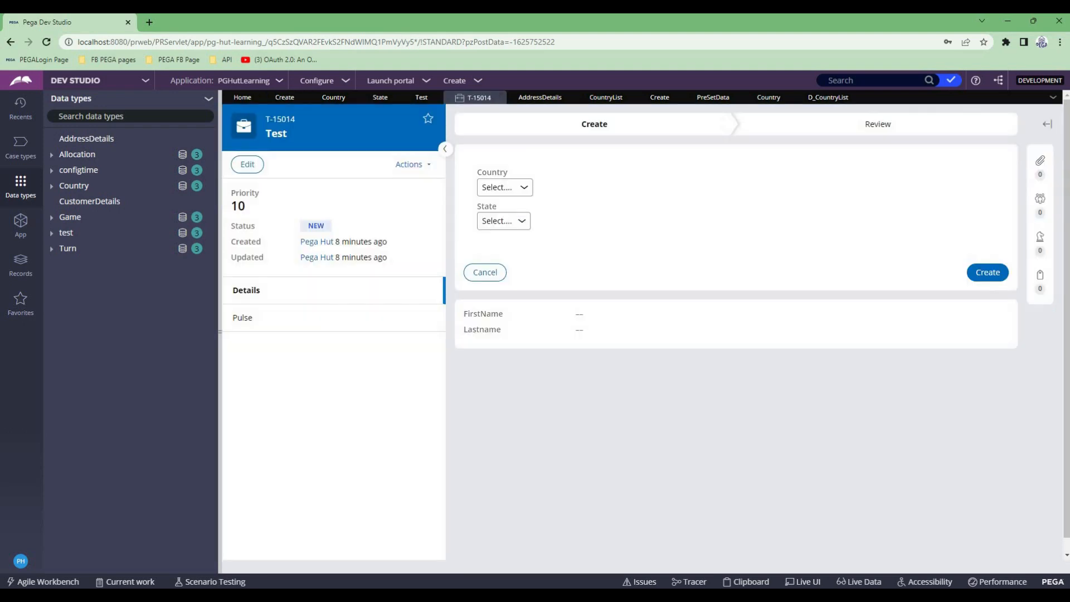
{"action": "left_click", "coordinate": [410, 163]}
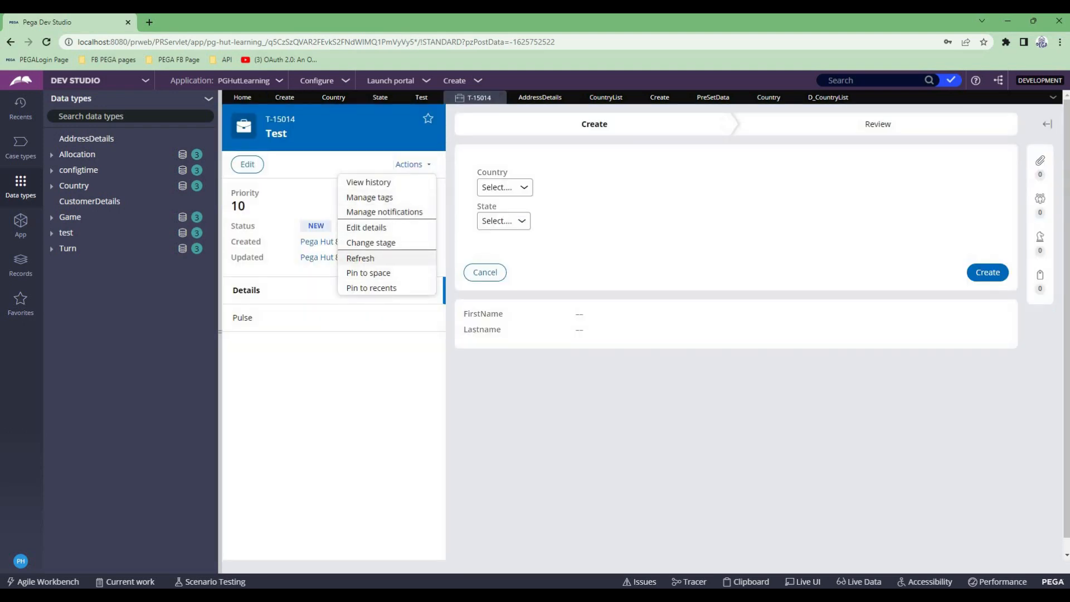
{"action": "left_click", "coordinate": [360, 258]}
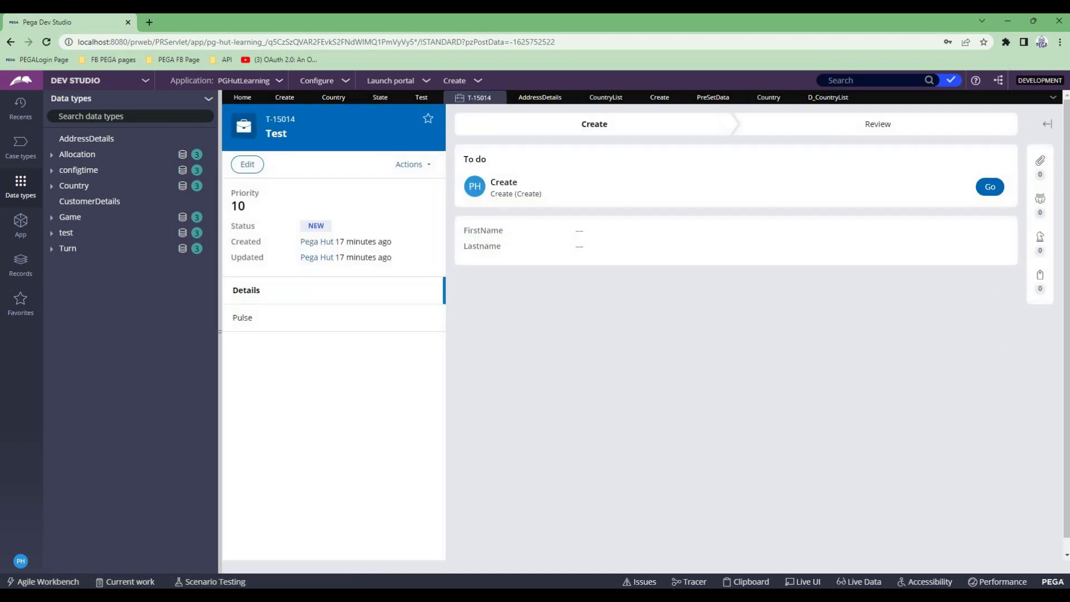
- Switch to the Tracer window, clear its logged events and return to Dev Studio
{"action": "mouse_move", "coordinate": [633, 597]}
{"action": "left_click", "coordinate": [633, 597]}
{"action": "left_click", "coordinate": [1058, 19]}
{"action": "key", "text": "alt+Tab"}
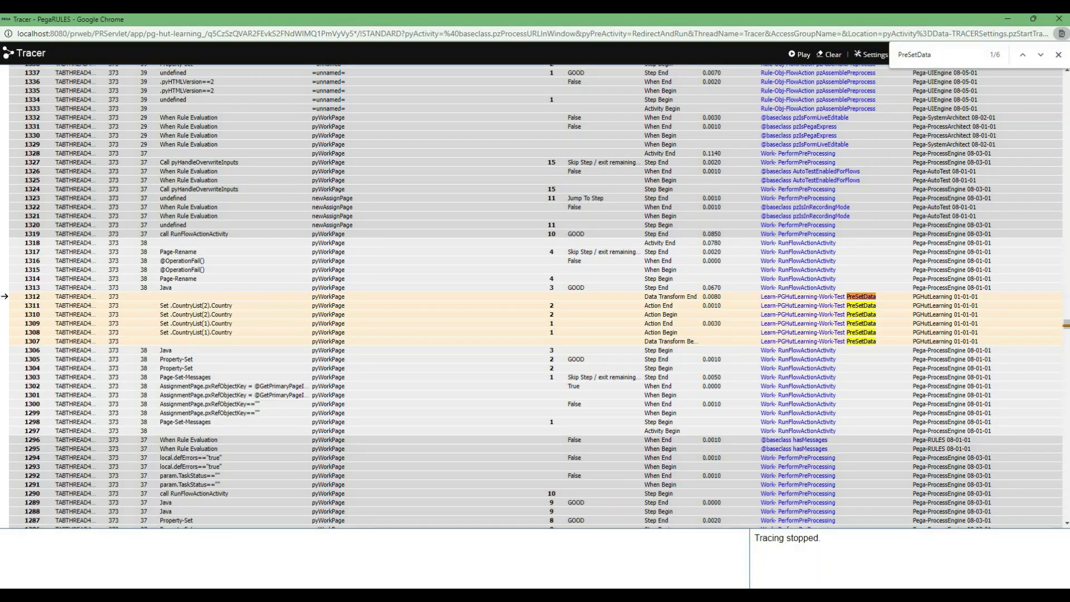
{"action": "left_click", "coordinate": [829, 55]}
{"action": "key", "text": "alt+Tab"}
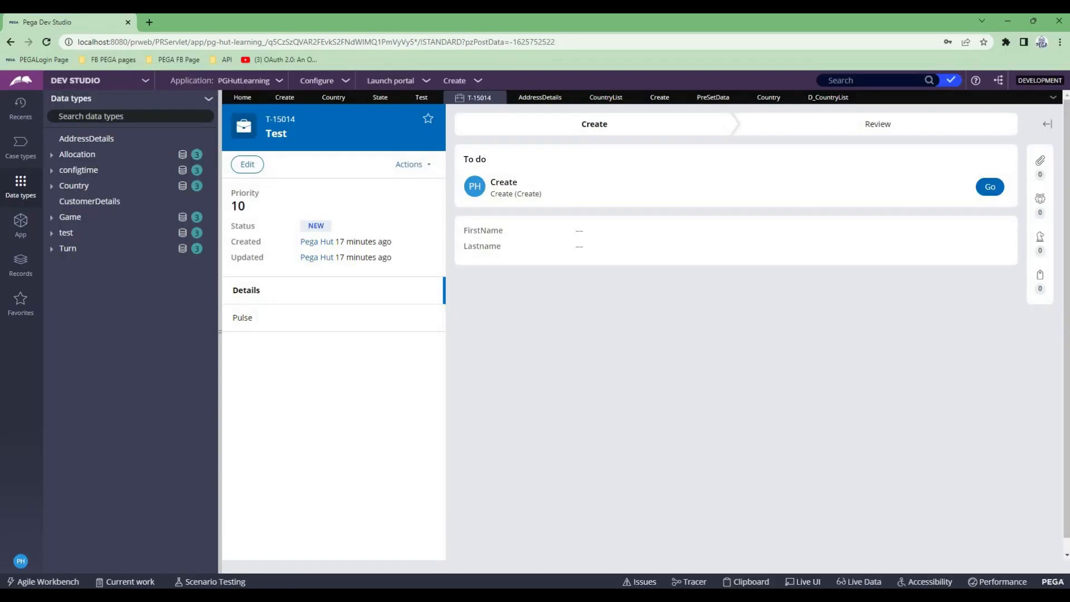
- Clear the D_CountryList data page from its load management settings and close the flush confirmation
{"action": "left_click", "coordinate": [852, 97]}
{"action": "left_click", "coordinate": [315, 163]}
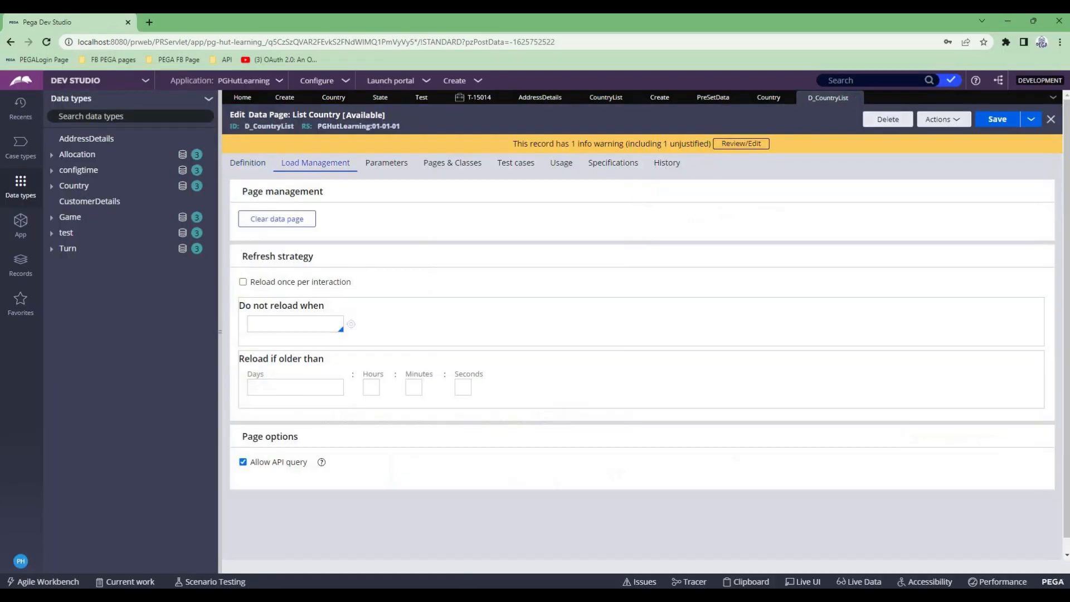
{"action": "left_click", "coordinate": [277, 219]}
{"action": "left_click", "coordinate": [440, 208]}
{"action": "left_click", "coordinate": [534, 241]}
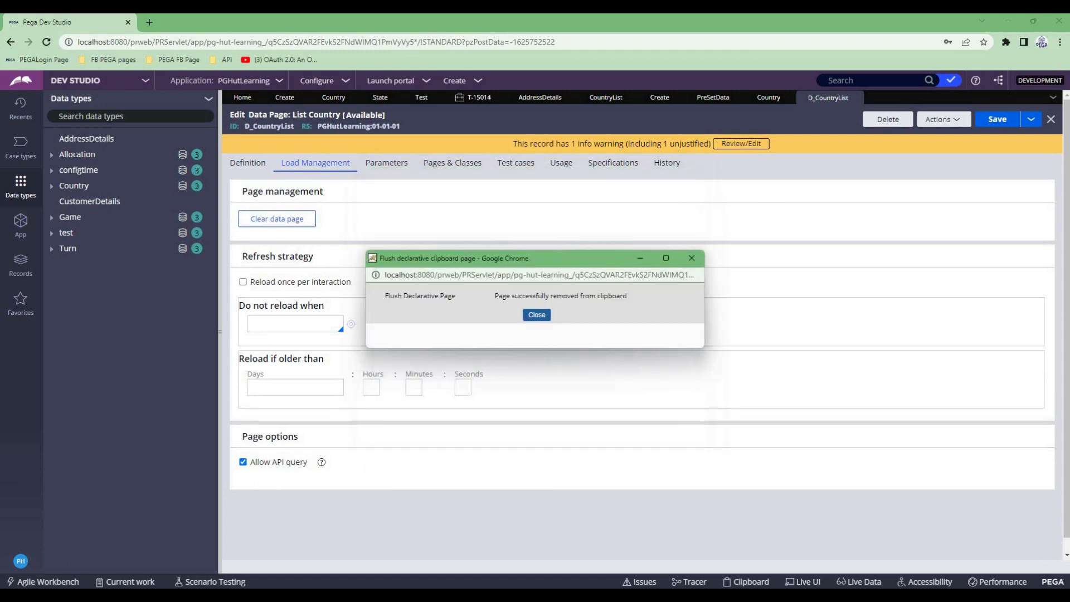
{"action": "left_click", "coordinate": [537, 314]}
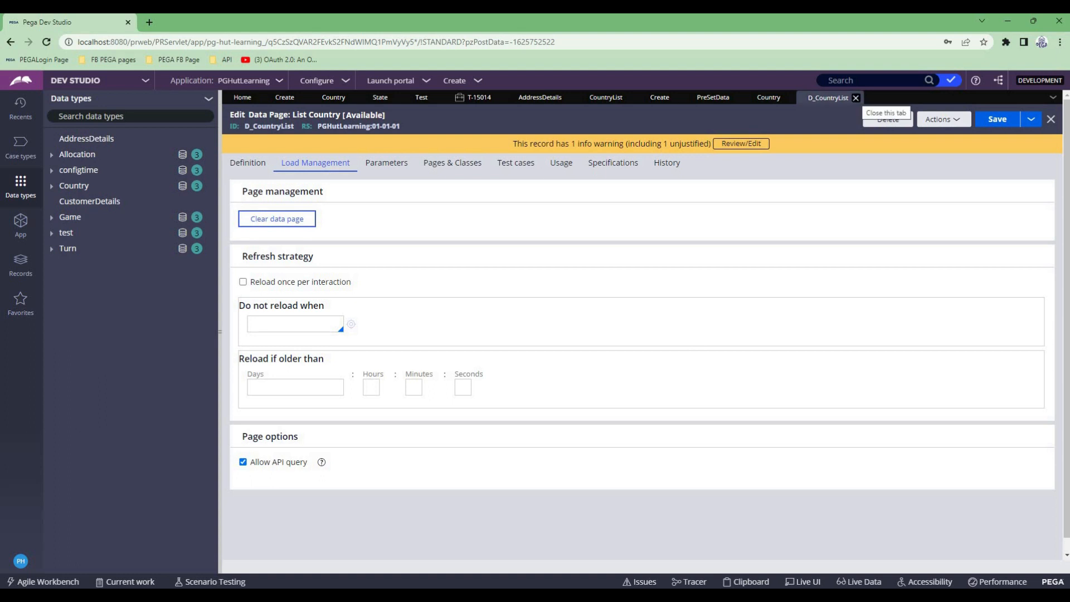
- Close the D_CountryList data page, then remove PreSetData from the Create flow action's pre-processing and save the flow action
{"action": "left_click", "coordinate": [856, 98]}
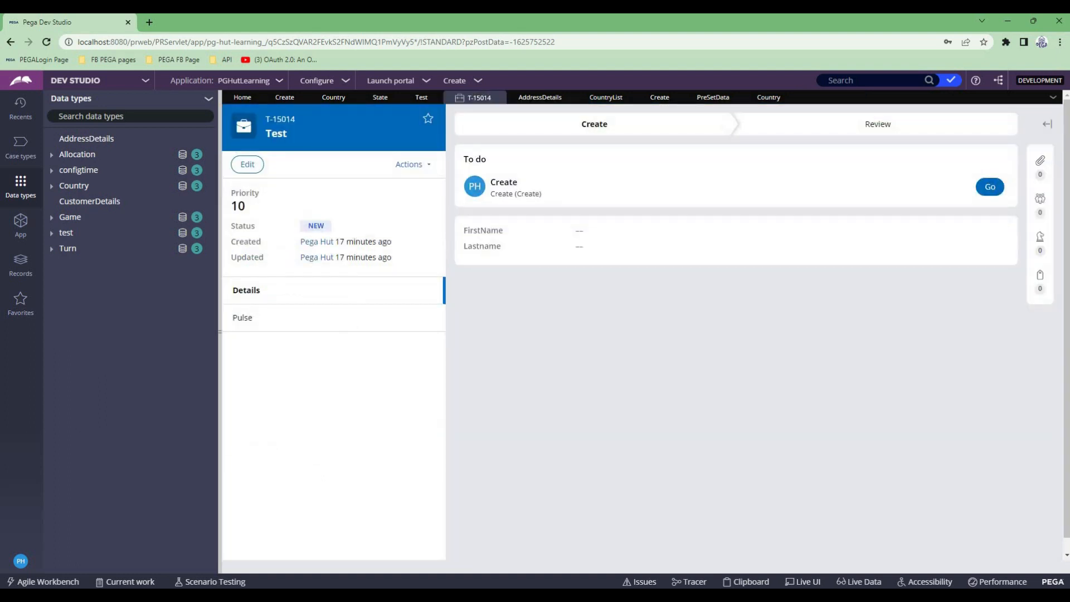
{"action": "key", "text": "alt+Tab"}
{"action": "key", "text": "alt+Tab"}
{"action": "left_click", "coordinate": [334, 97]}
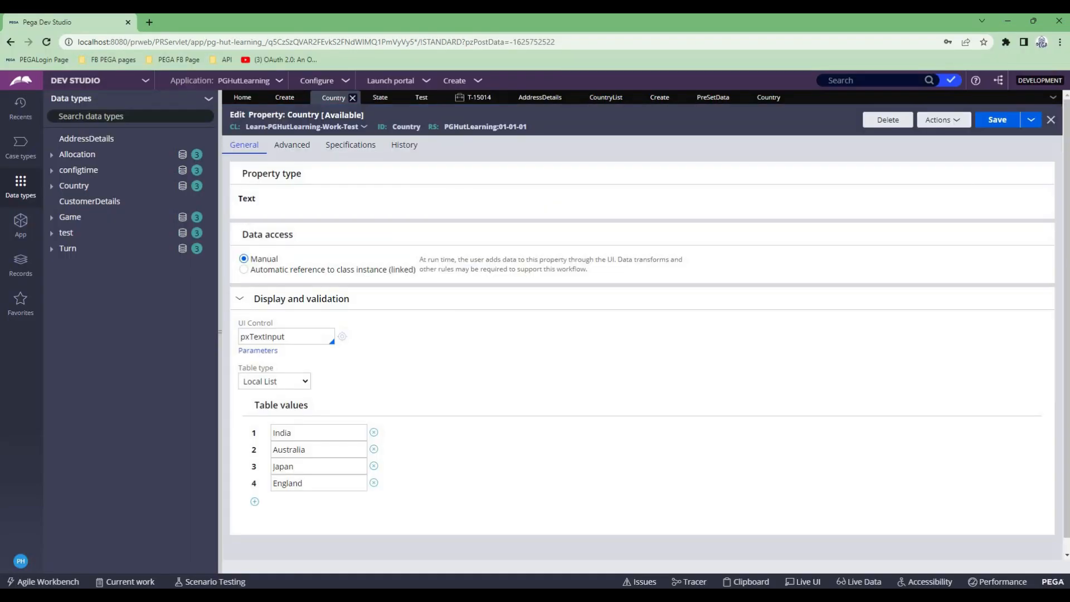
{"action": "left_click", "coordinate": [663, 97]}
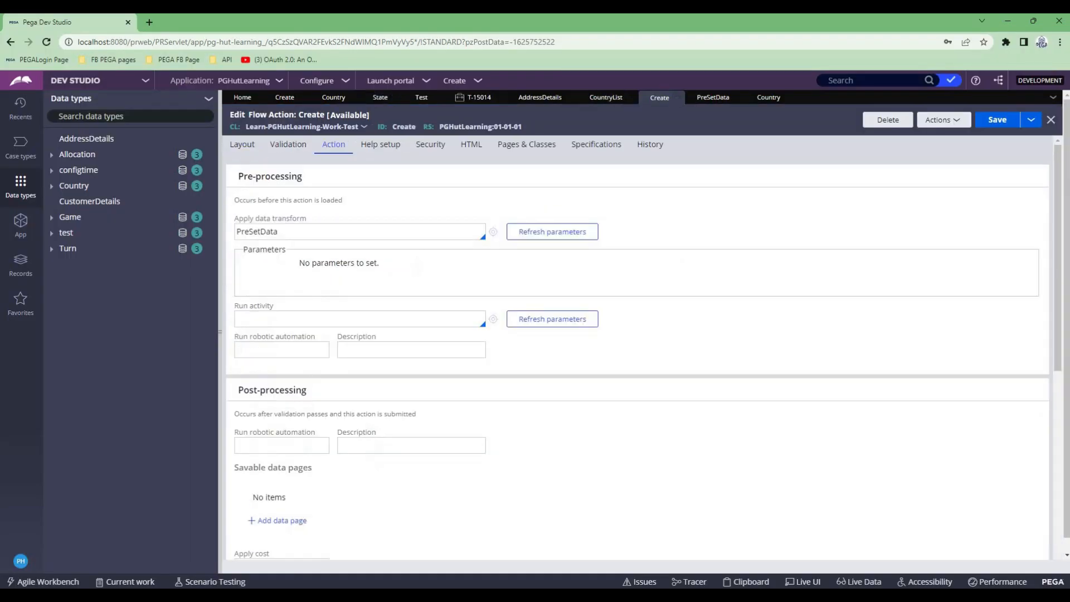
{"action": "double_click", "coordinate": [257, 231]}
{"action": "key", "text": "BackSpace"}
{"action": "left_click", "coordinate": [997, 119]}
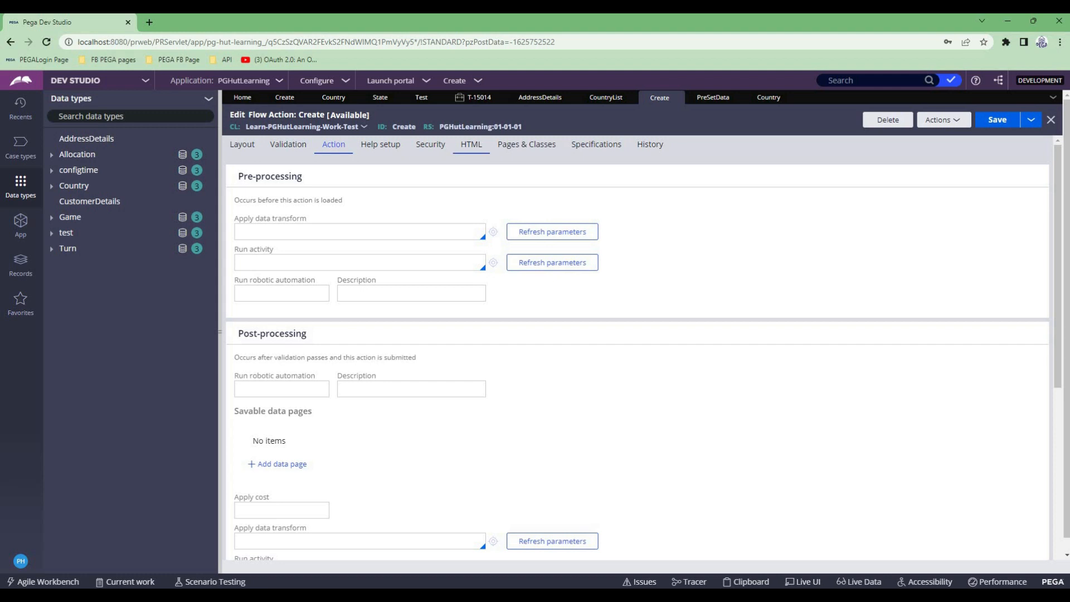
- Resume tracing, open the Test case's Create assignment to capture its events, and pause the Tracer
{"action": "left_click", "coordinate": [473, 98]}
{"action": "key", "text": "alt+Tab"}
{"action": "left_click", "coordinate": [801, 54]}
{"action": "key", "text": "alt+Tab"}
{"action": "left_click", "coordinate": [989, 186]}
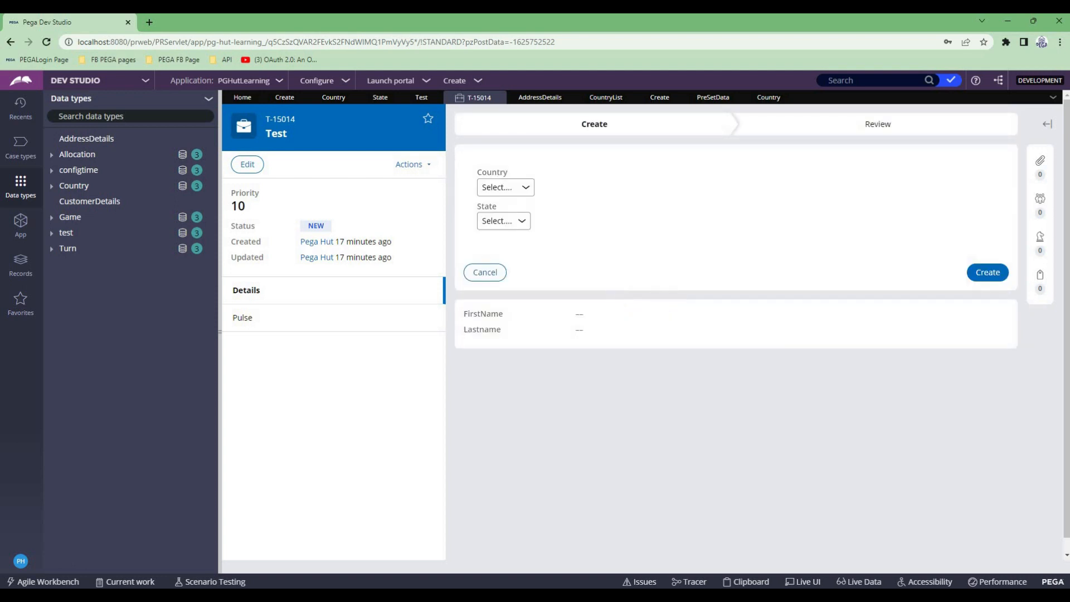
{"action": "key", "text": "alt+Tab"}
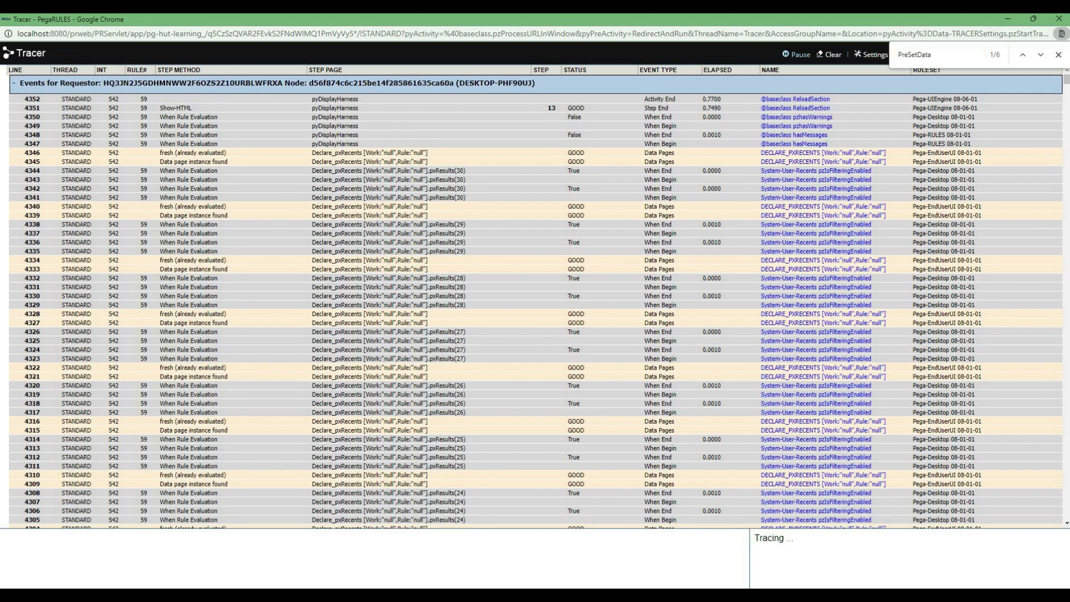
{"action": "left_click", "coordinate": [796, 54]}
- Return to the Test case in Dev Studio and check the options offered by the Country dropdown
{"action": "key", "text": "alt+Tab"}
{"action": "left_click", "coordinate": [505, 188]}
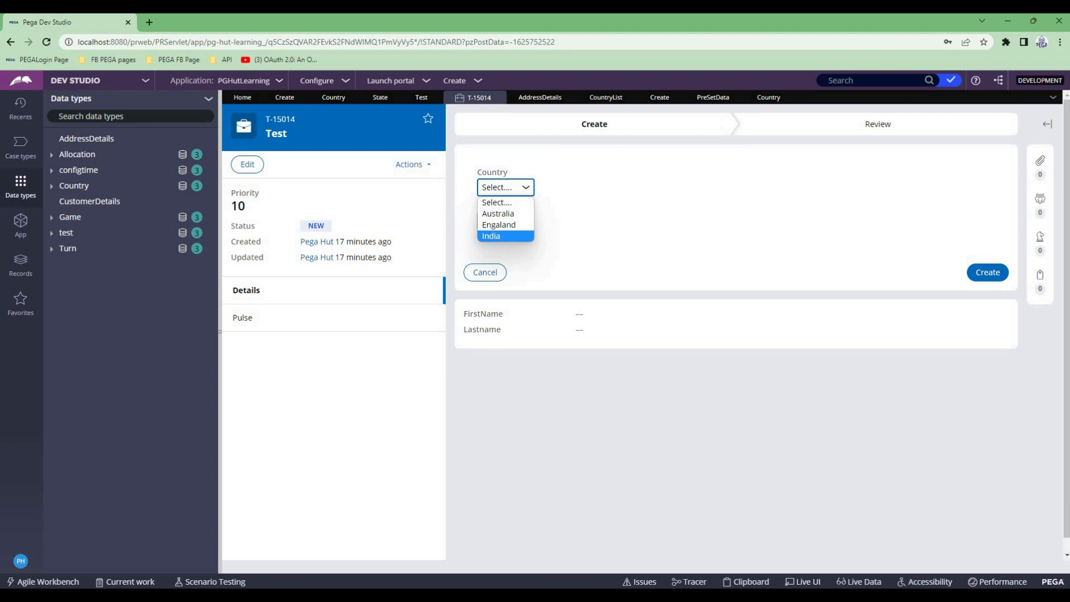
{"action": "key", "text": "Escape"}
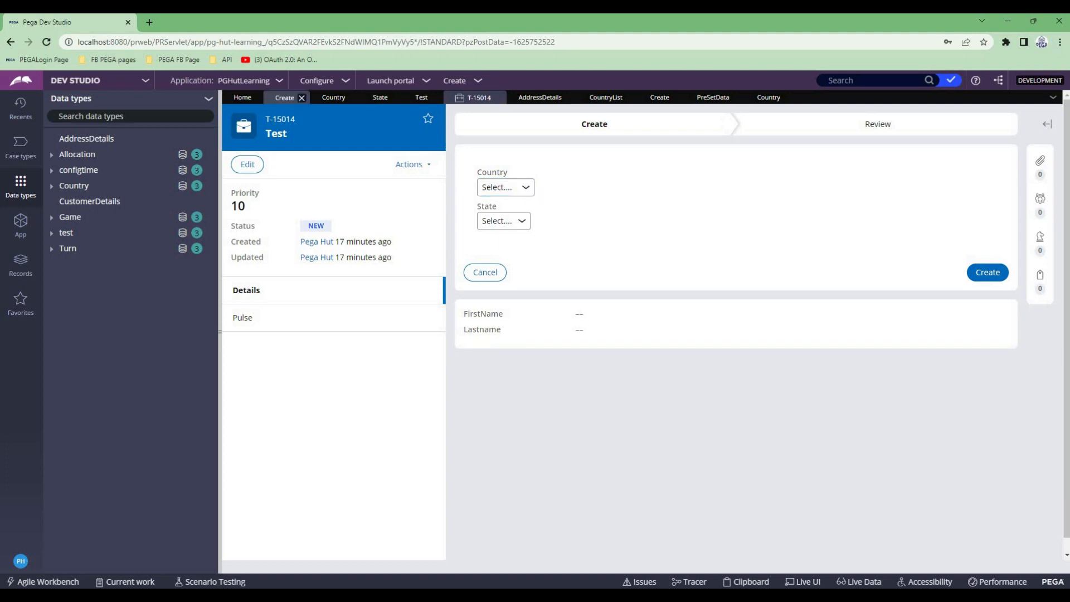
- Open the Country dropdown's cell properties in the Create section and review its list source settings
{"action": "left_click", "coordinate": [284, 98]}
{"action": "left_click", "coordinate": [1055, 254]}
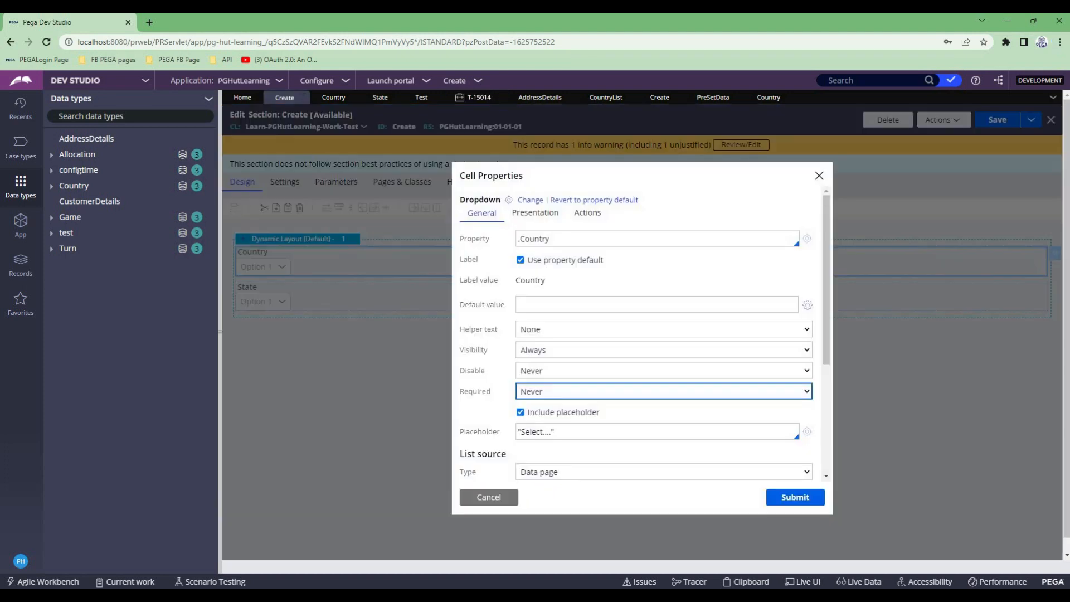
{"action": "scroll", "coordinate": [640, 335], "scroll_direction": "down", "scroll_amount": 2}
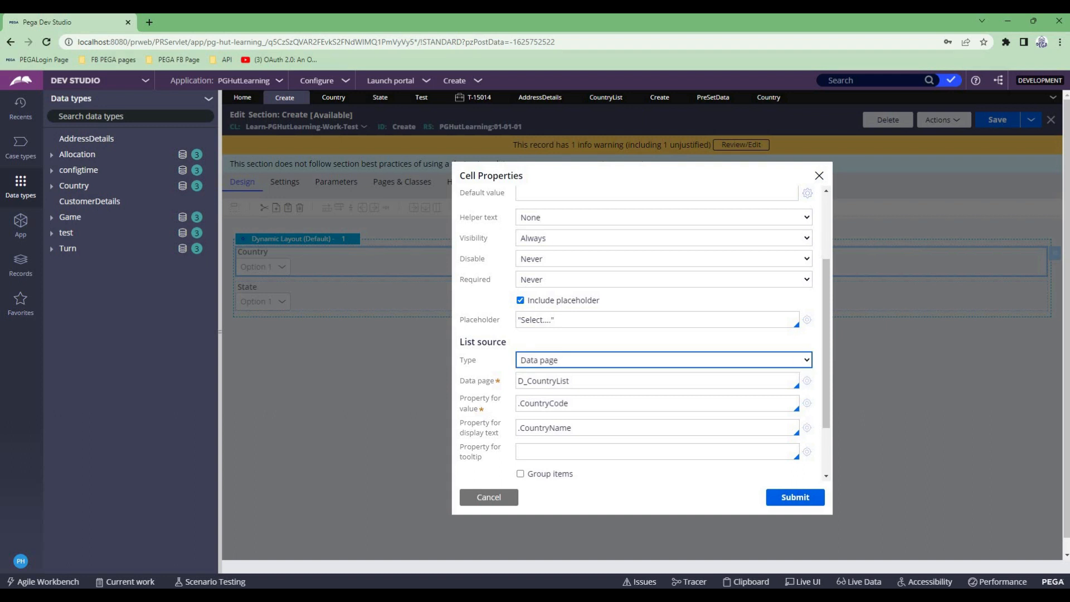
{"action": "left_click", "coordinate": [638, 360]}
{"action": "left_click", "coordinate": [641, 341]}
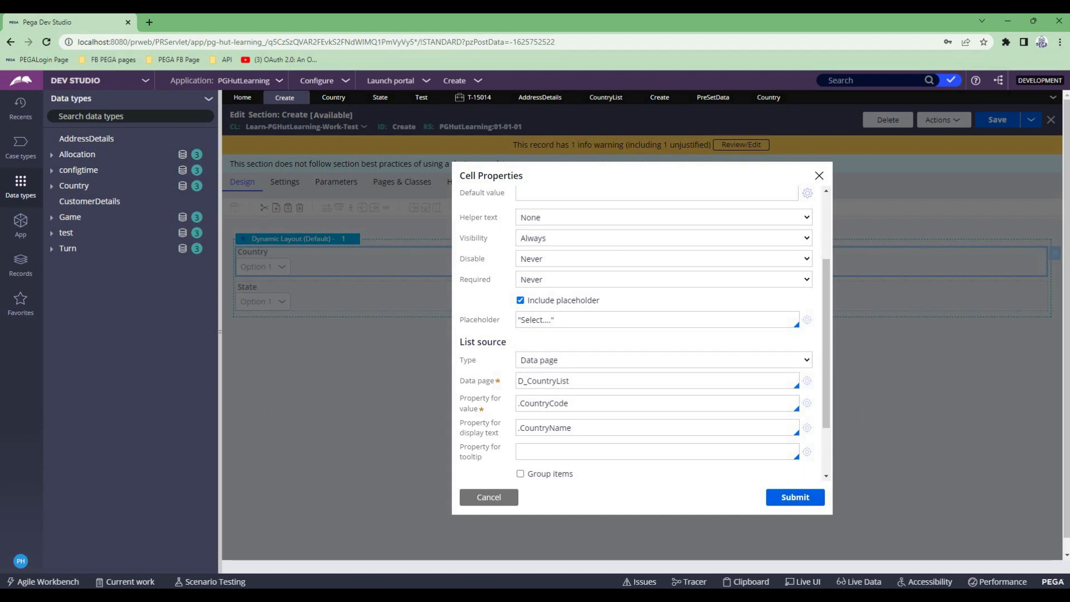
- Copy the data page name from the list source, search the Tracer events for D_CountryList and review its load sequence
{"action": "double_click", "coordinate": [543, 382]}
{"action": "key", "text": "ctrl+c"}
{"action": "key", "text": "alt+Tab"}
{"action": "key", "text": "ctrl+f"}
{"action": "key", "text": "ctrl+v"}
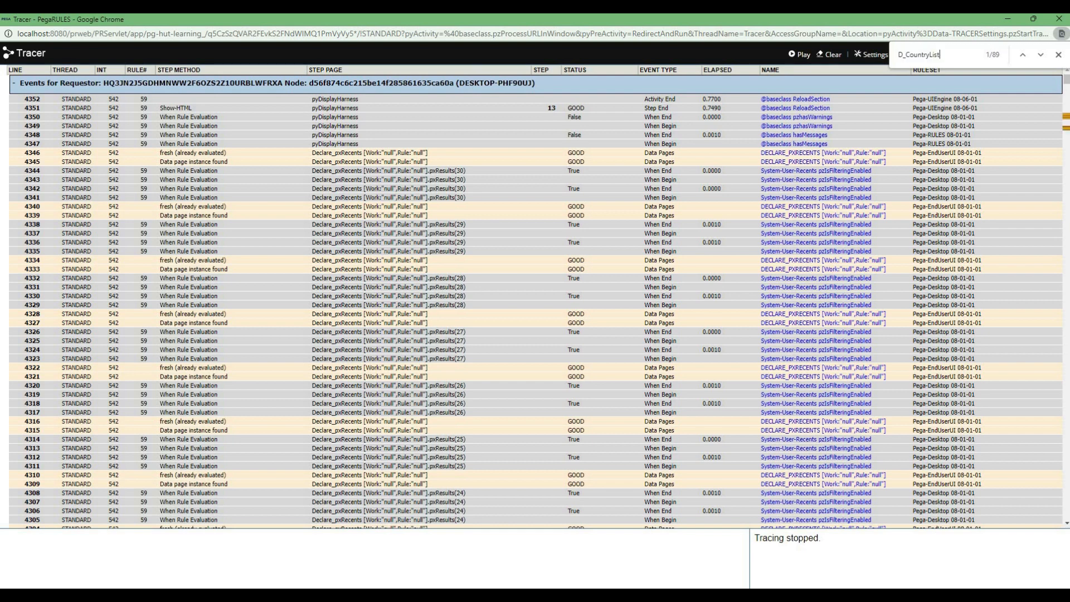
{"action": "scroll", "coordinate": [535, 296], "scroll_direction": "down", "scroll_amount": 2}
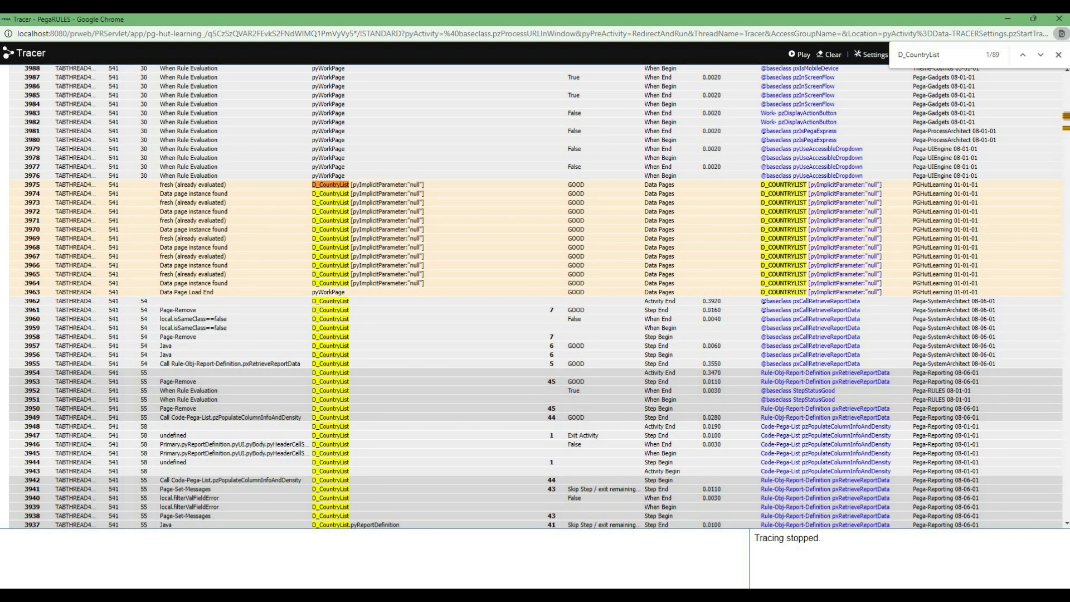
{"action": "scroll", "coordinate": [791, 362], "scroll_direction": "down", "scroll_amount": 20}
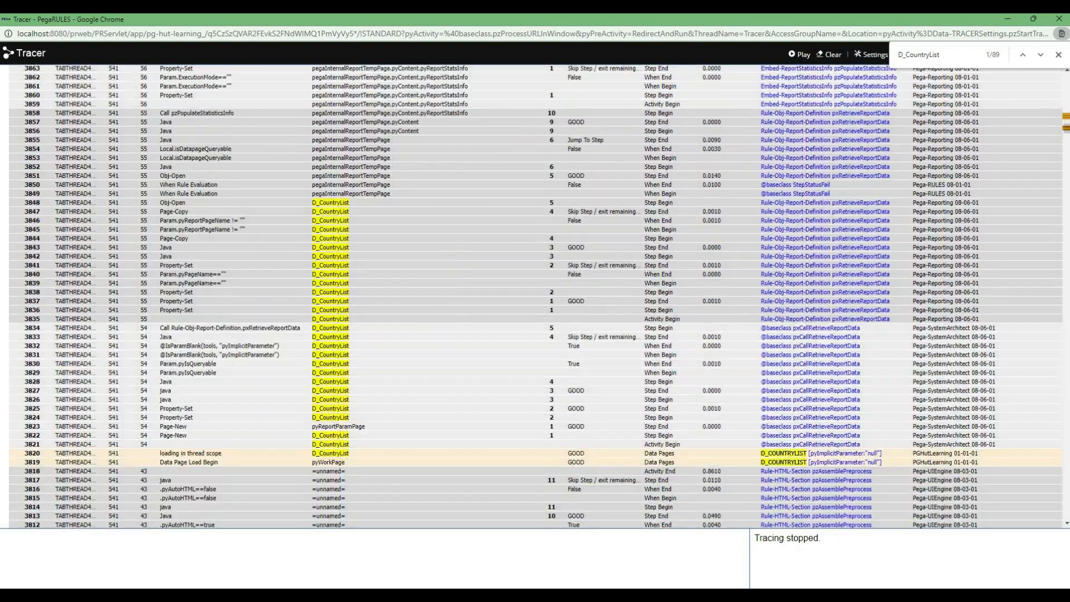
{"action": "scroll", "coordinate": [535, 296], "scroll_direction": "down", "scroll_amount": 1}
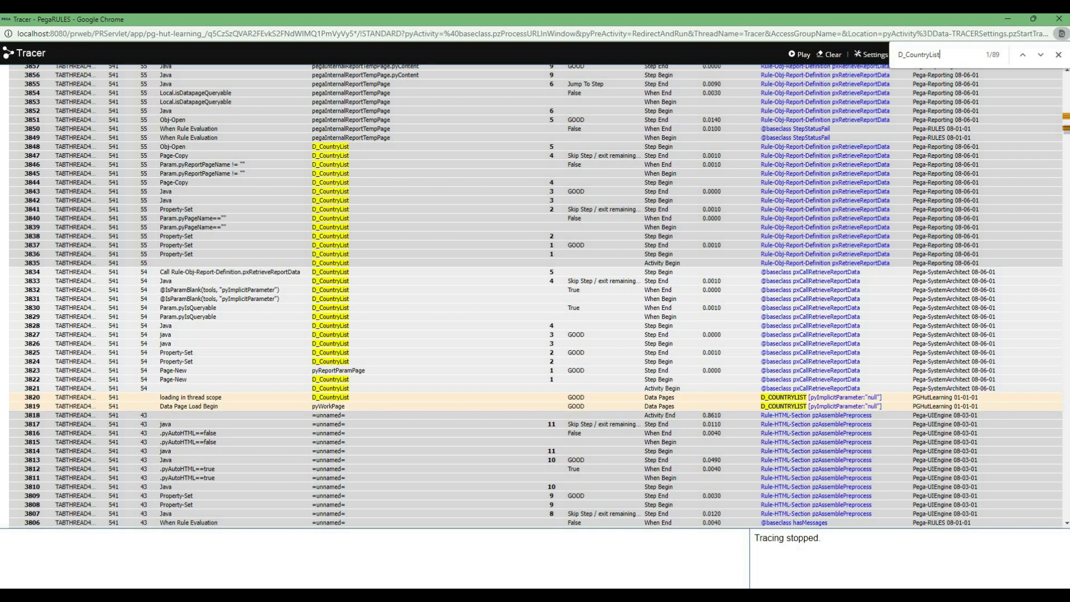
{"action": "scroll", "coordinate": [534, 296], "scroll_direction": "up", "scroll_amount": 9}
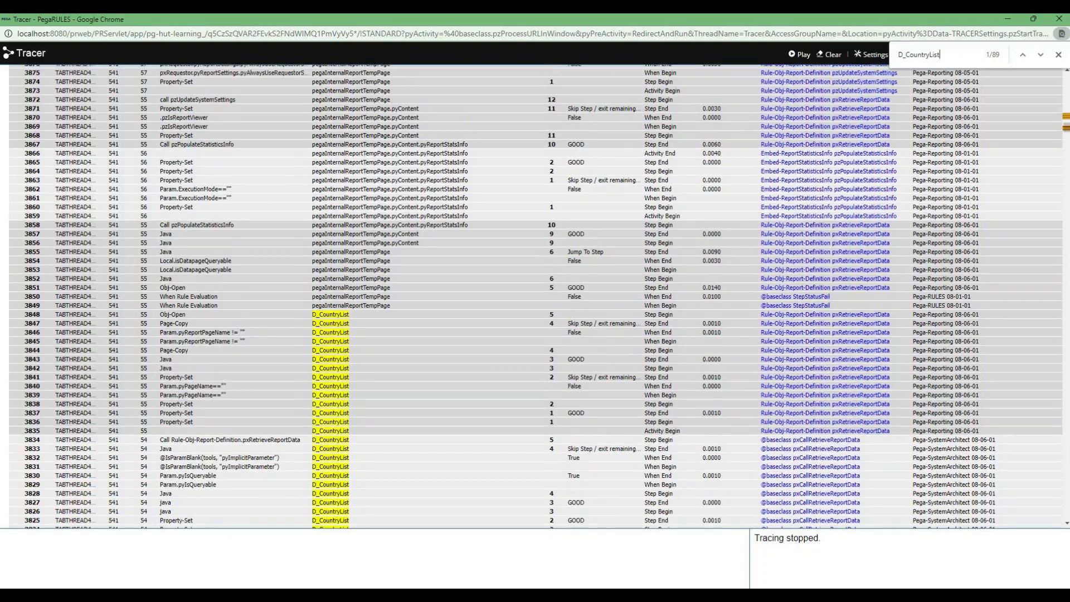
{"action": "scroll", "coordinate": [535, 295], "scroll_direction": "up", "scroll_amount": 6}
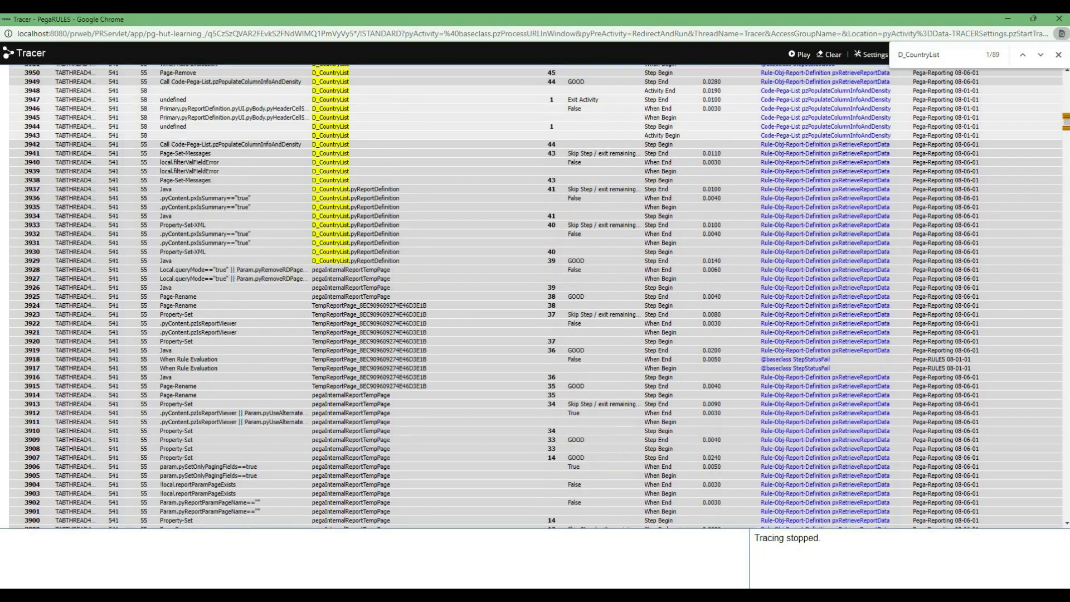
{"action": "scroll", "coordinate": [535, 295], "scroll_direction": "up", "scroll_amount": 5}
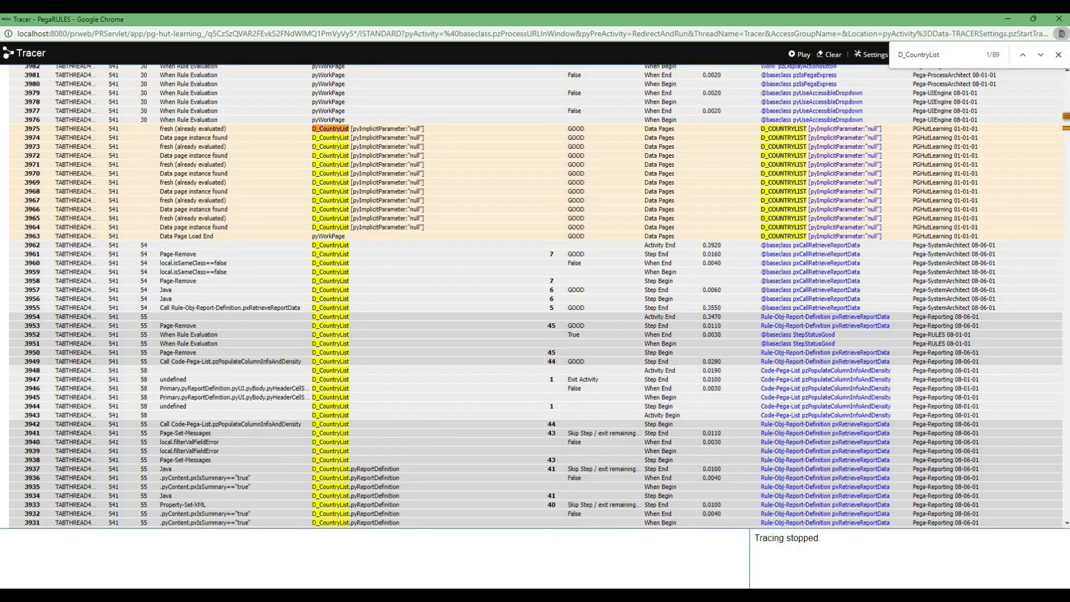
- Inspect the traced D_CountryList page's properties, examine the CountryCode of each pxResults entry, and close the properties window
{"action": "left_click", "coordinate": [356, 129]}
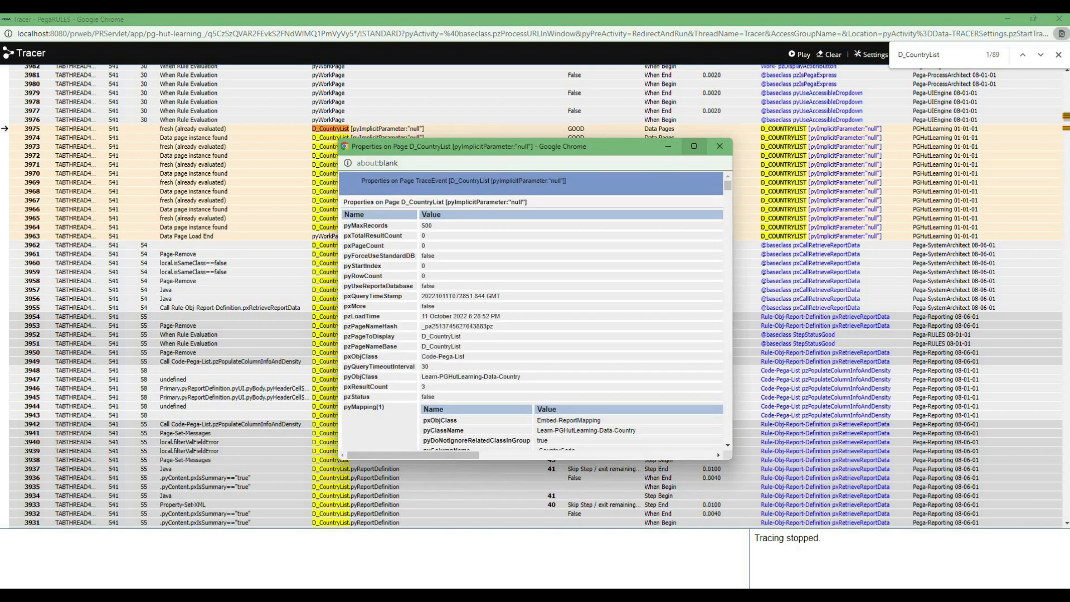
{"action": "left_click", "coordinate": [693, 146]}
{"action": "scroll", "coordinate": [535, 312], "scroll_direction": "down", "scroll_amount": 20}
{"action": "scroll", "coordinate": [534, 312], "scroll_direction": "down", "scroll_amount": 20}
{"action": "scroll", "coordinate": [535, 312], "scroll_direction": "up", "scroll_amount": 1}
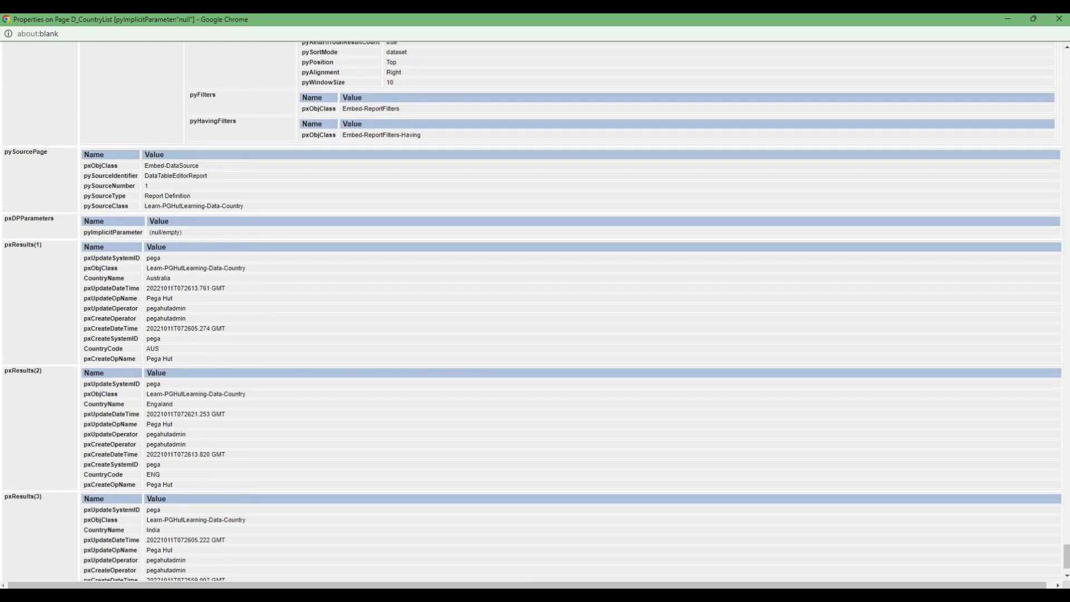
{"action": "left_click_drag", "start_coordinate": [84, 359], "coordinate": [174, 359]}
{"action": "left_click", "coordinate": [174, 358]}
{"action": "double_click", "coordinate": [153, 348]}
{"action": "double_click", "coordinate": [153, 475]}
{"action": "scroll", "coordinate": [153, 474], "scroll_direction": "down", "scroll_amount": 1}
{"action": "left_click", "coordinate": [152, 545]}
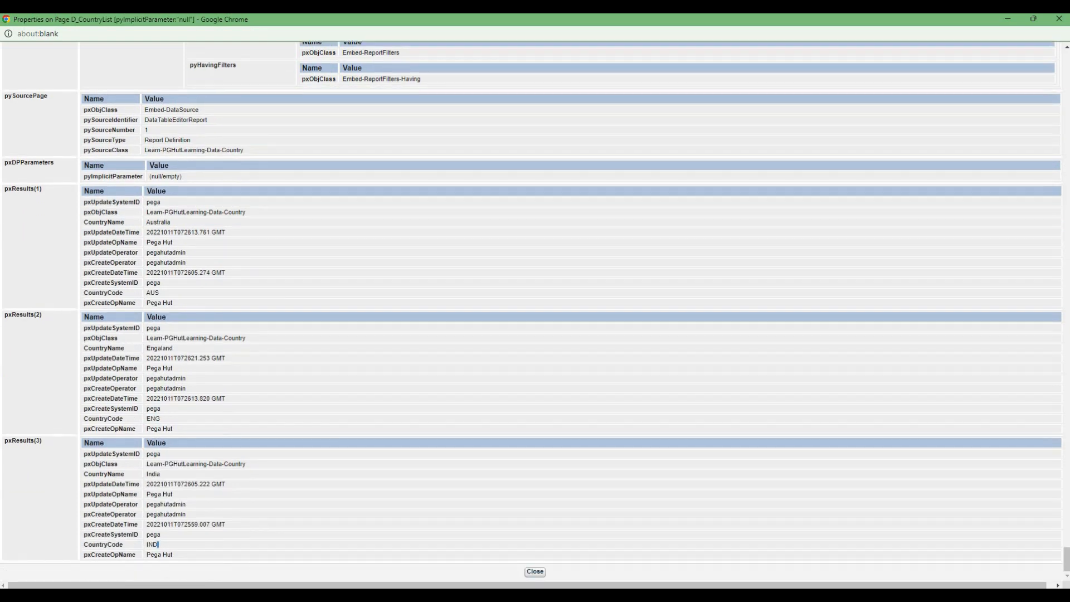
{"action": "left_click", "coordinate": [535, 571]}
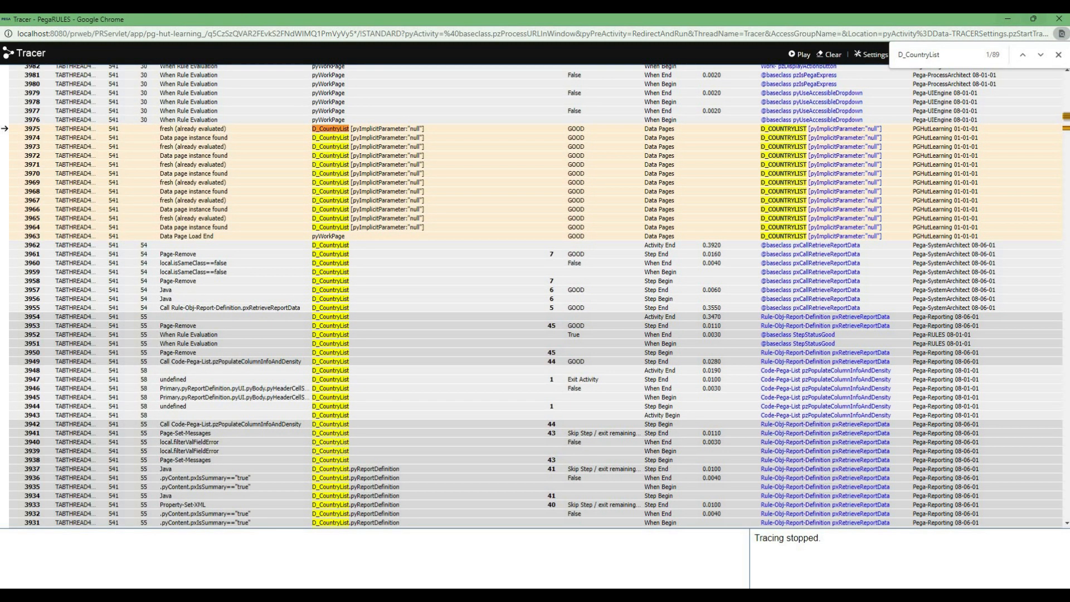
- Minimize the Tracer and compare the traced countries with the Country dropdown's options in the Test case
{"action": "left_click", "coordinate": [1008, 18]}
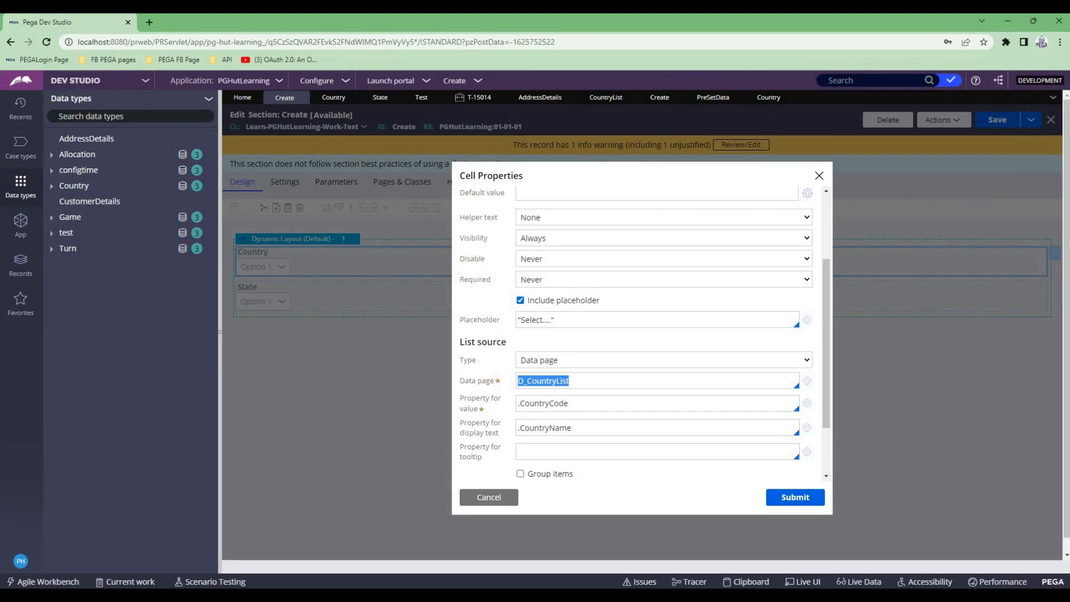
{"action": "left_click", "coordinate": [475, 97]}
{"action": "left_click", "coordinate": [505, 186]}
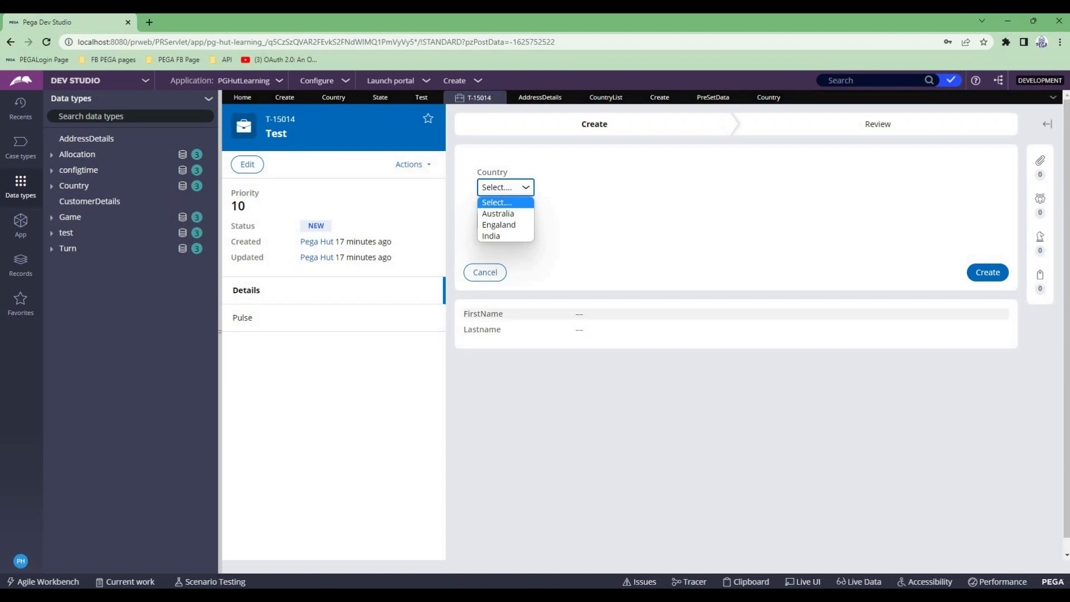
- Review the Country data type's sources, records and data page usage
{"action": "left_click", "coordinate": [769, 97]}
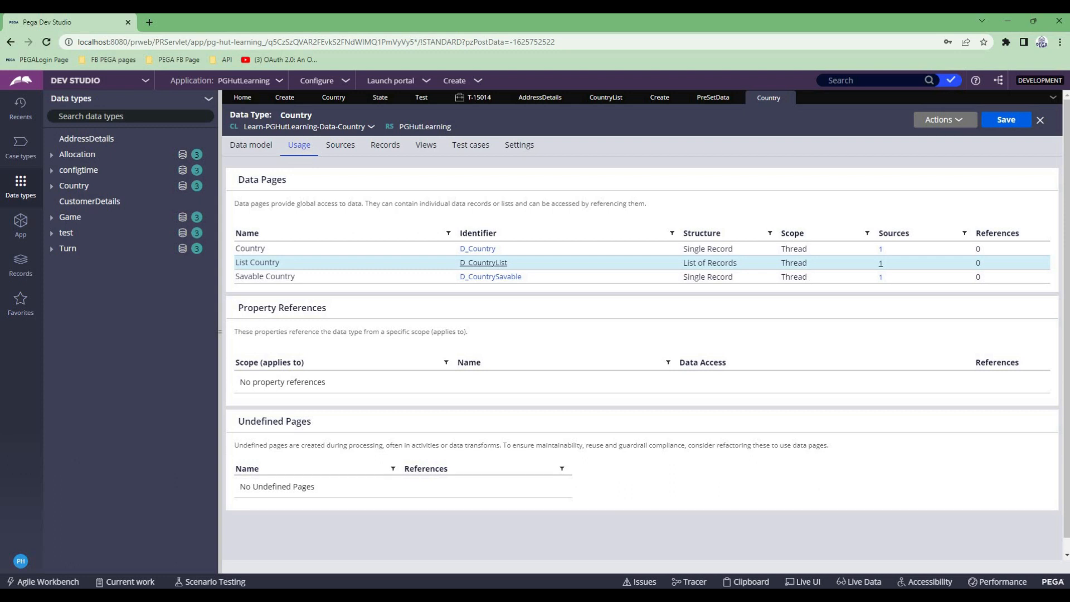
{"action": "left_click", "coordinate": [340, 145]}
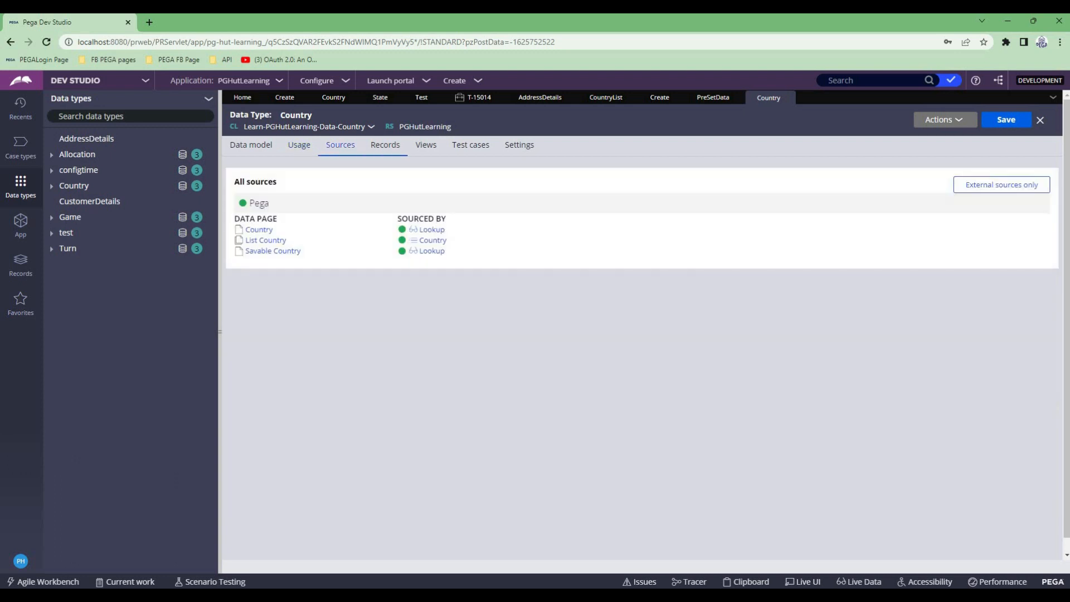
{"action": "left_click", "coordinate": [385, 145]}
{"action": "left_click", "coordinate": [299, 145]}
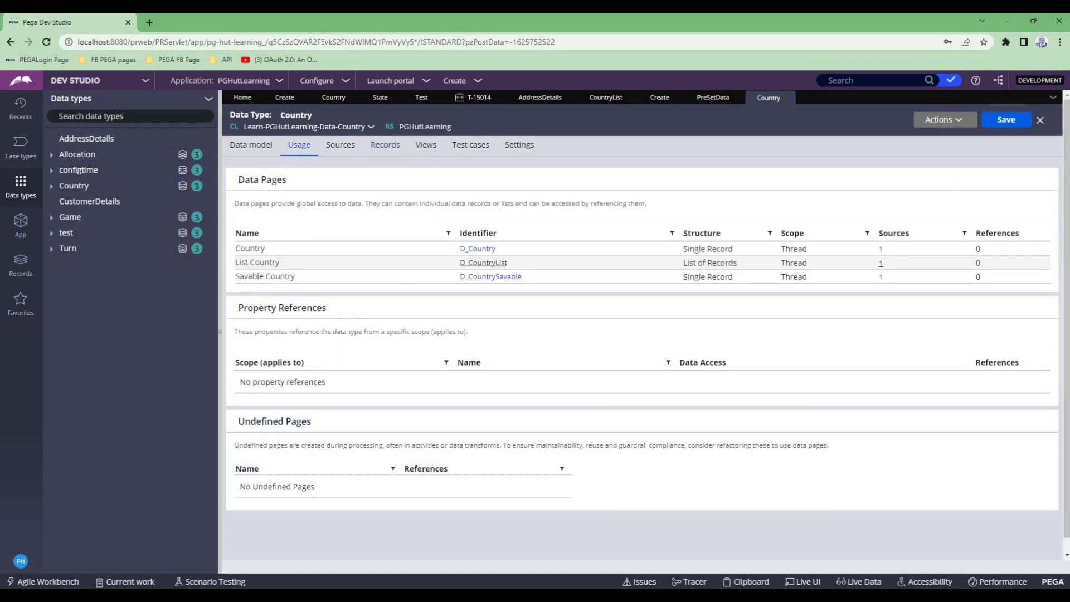
{"action": "left_click", "coordinate": [340, 145]}
{"action": "left_click", "coordinate": [300, 145]}
- Open the D_CountryList data page, set its scope to Node and try to save it
{"action": "left_click", "coordinate": [483, 262]}
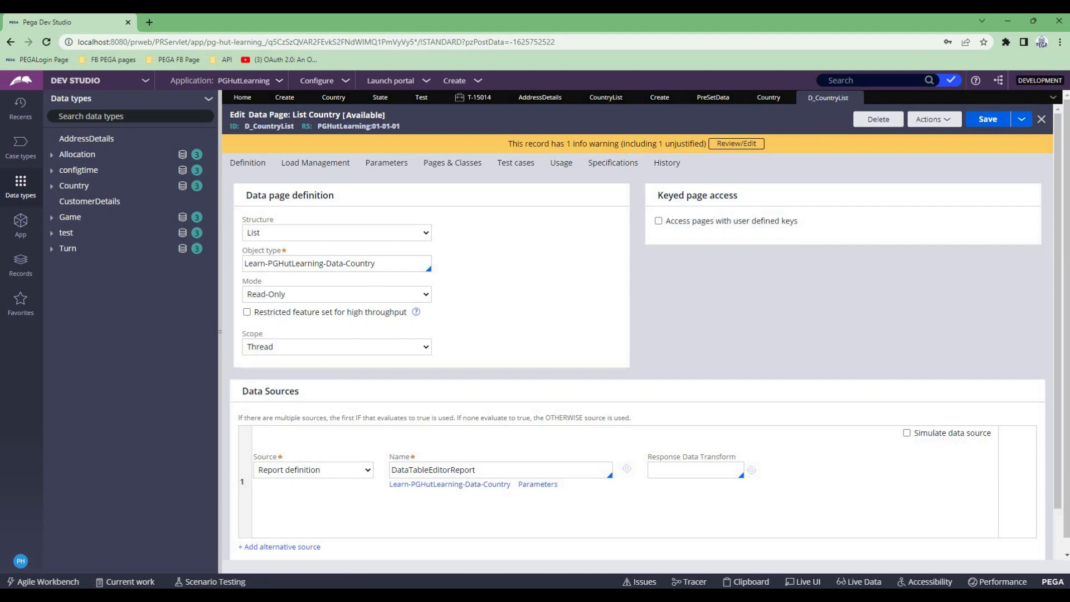
{"action": "left_click", "coordinate": [336, 347]}
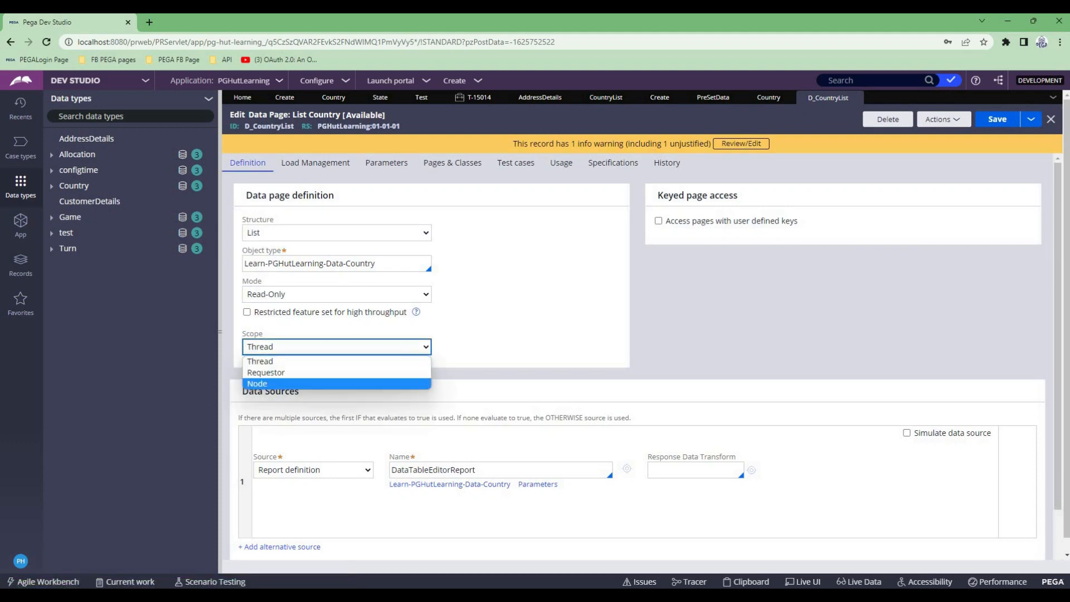
{"action": "left_click", "coordinate": [312, 383]}
{"action": "left_click", "coordinate": [997, 119]}
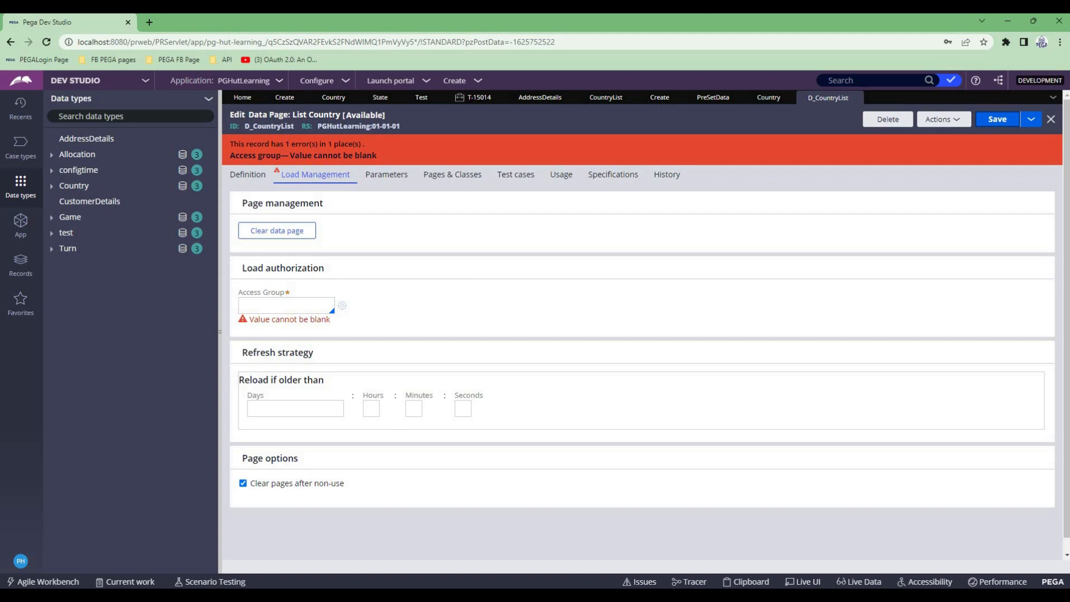
- Set the load authorization access group of D_CountryList to PGhut:Authors
{"action": "left_click", "coordinate": [286, 305]}
{"action": "key", "text": "Down"}
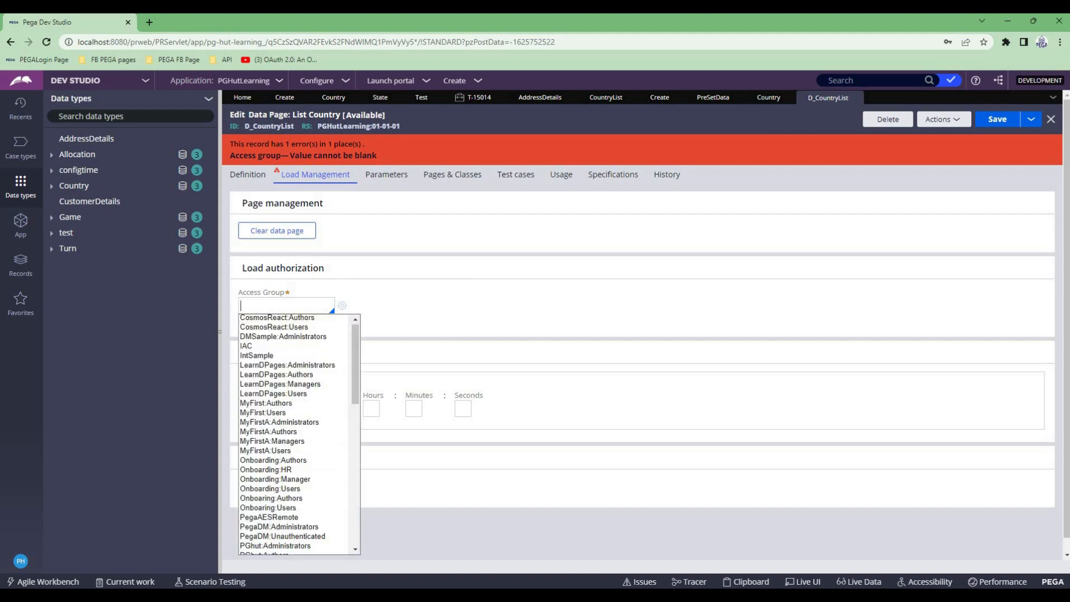
{"action": "key", "text": "Down"}
{"action": "key", "text": "Down"}
{"action": "key", "text": "Down"}
{"action": "key", "text": "Down"}
{"action": "key", "text": "Down"}
{"action": "key", "text": "Down"}
{"action": "key", "text": "Down"}
{"action": "key", "text": "Down"}
{"action": "key", "text": "Down"}
{"action": "key", "text": "Down"}
{"action": "key", "text": "Down"}
{"action": "key", "text": "Down"}
{"action": "key", "text": "Down"}
{"action": "key", "text": "Down"}
{"action": "key", "text": "Down"}
{"action": "key", "text": "Down"}
{"action": "key", "text": "Down"}
{"action": "key", "text": "Down"}
{"action": "key", "text": "Down"}
{"action": "key", "text": "Down"}
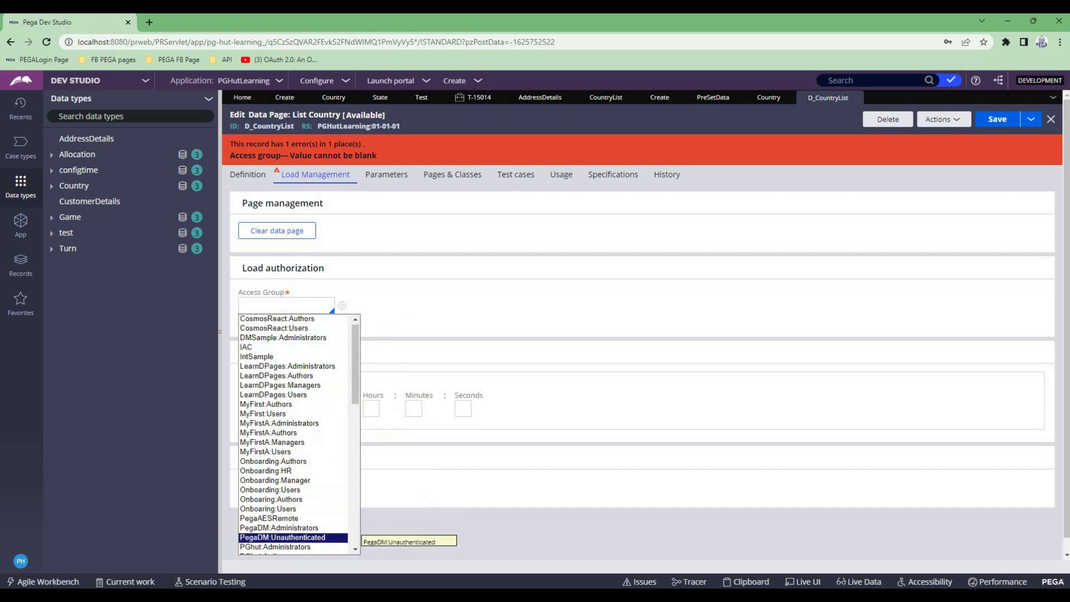
{"action": "key", "text": "Down"}
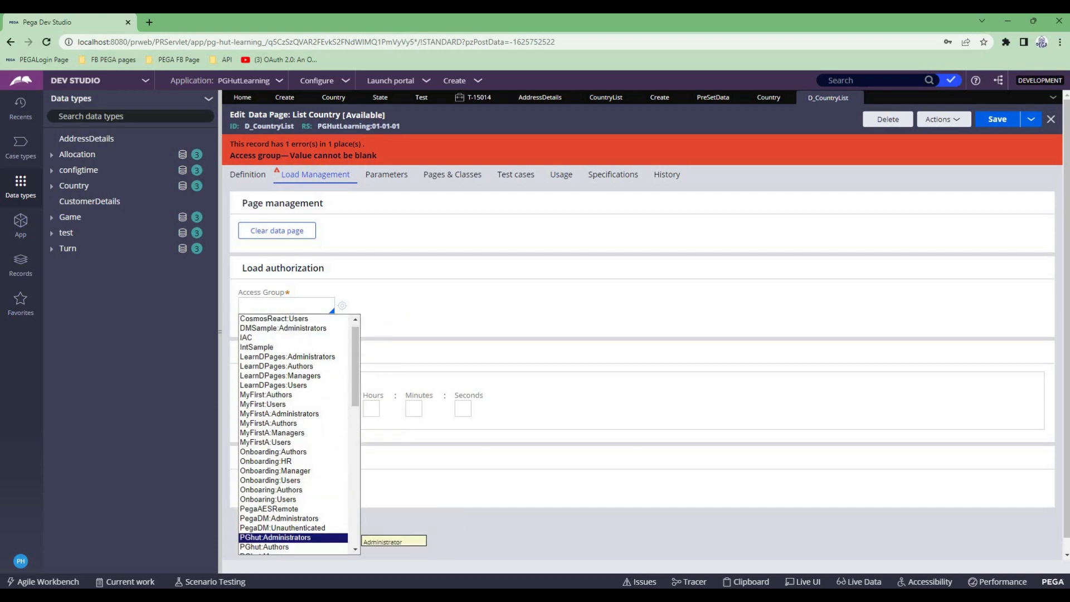
{"action": "key", "text": "Down"}
{"action": "key", "text": "Down"}
{"action": "key", "text": "Up"}
{"action": "key", "text": "Up"}
{"action": "key", "text": "Return"}
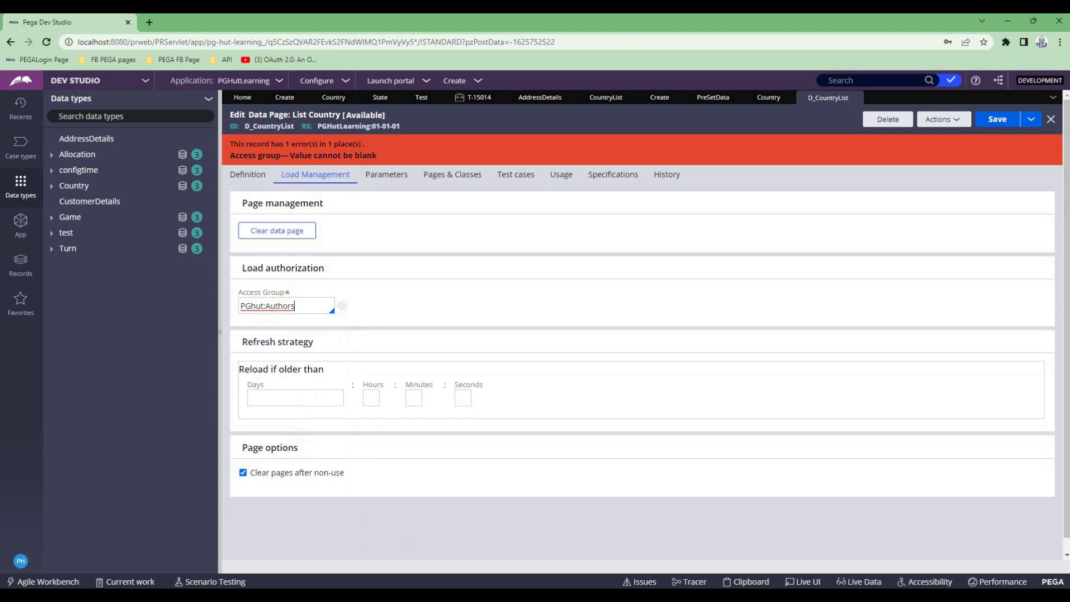
- Try to save D_CountryList, open the current operator's access group and copy its ID, PGHutLearning:Authors
{"action": "key", "text": "ctrl+s"}
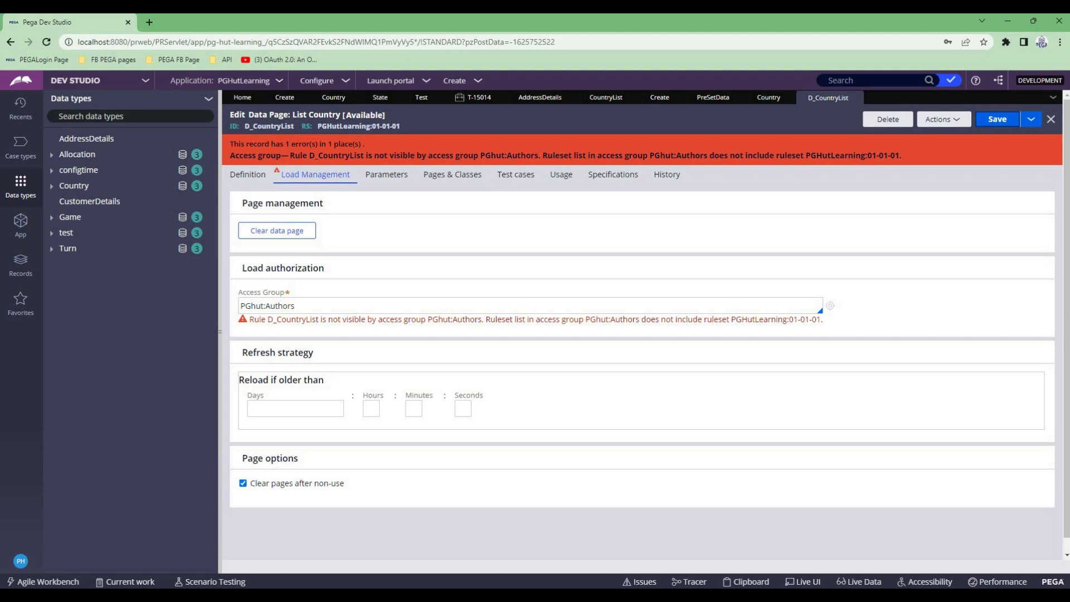
{"action": "left_click", "coordinate": [21, 560]}
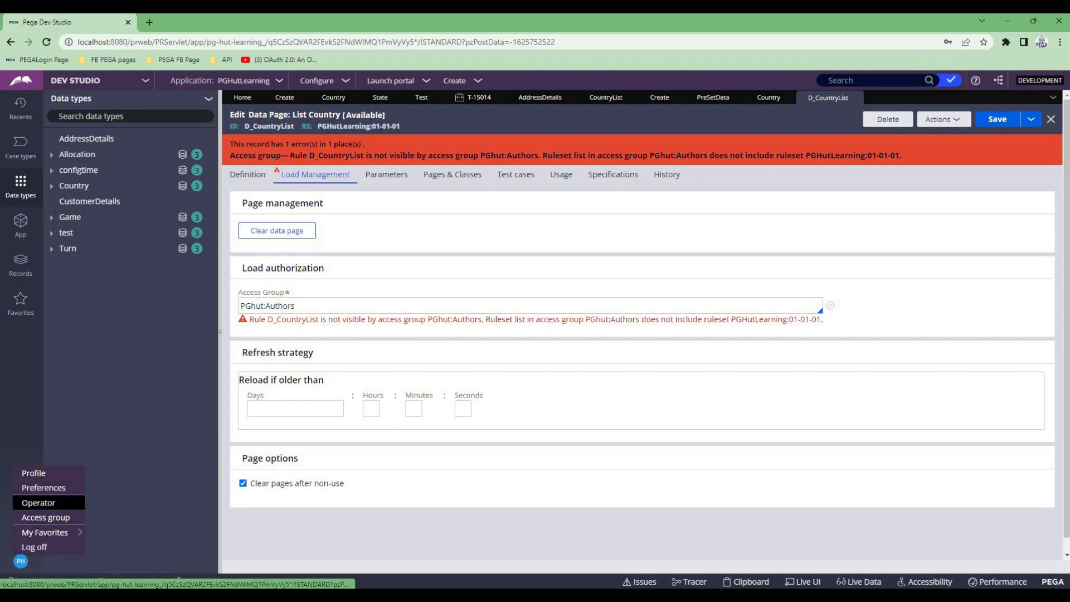
{"action": "left_click", "coordinate": [46, 517]}
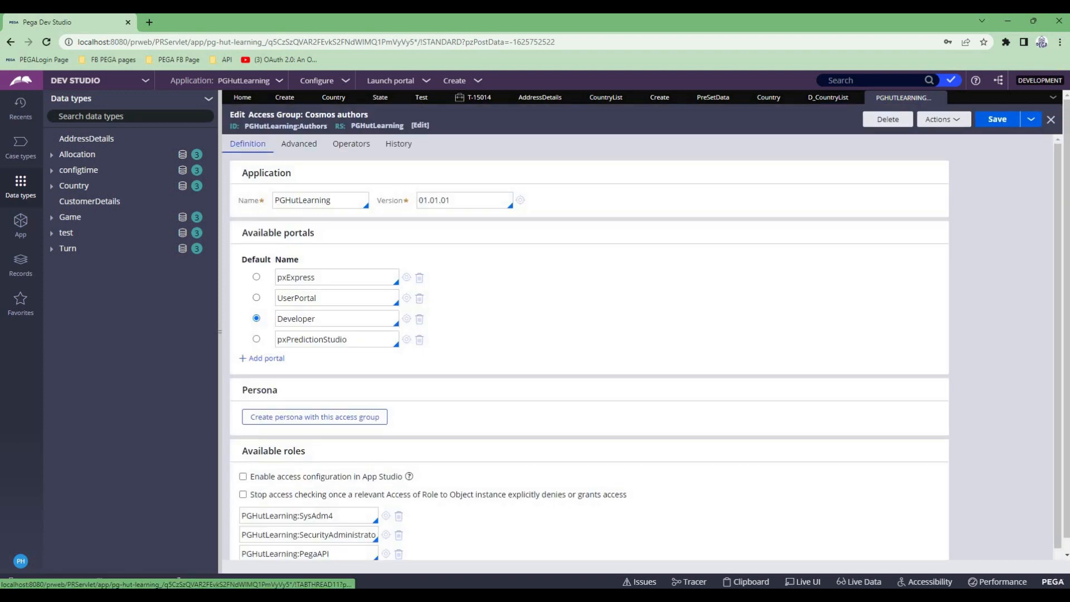
{"action": "left_click_drag", "start_coordinate": [244, 126], "coordinate": [327, 125]}
{"action": "key", "text": "ctrl+c"}
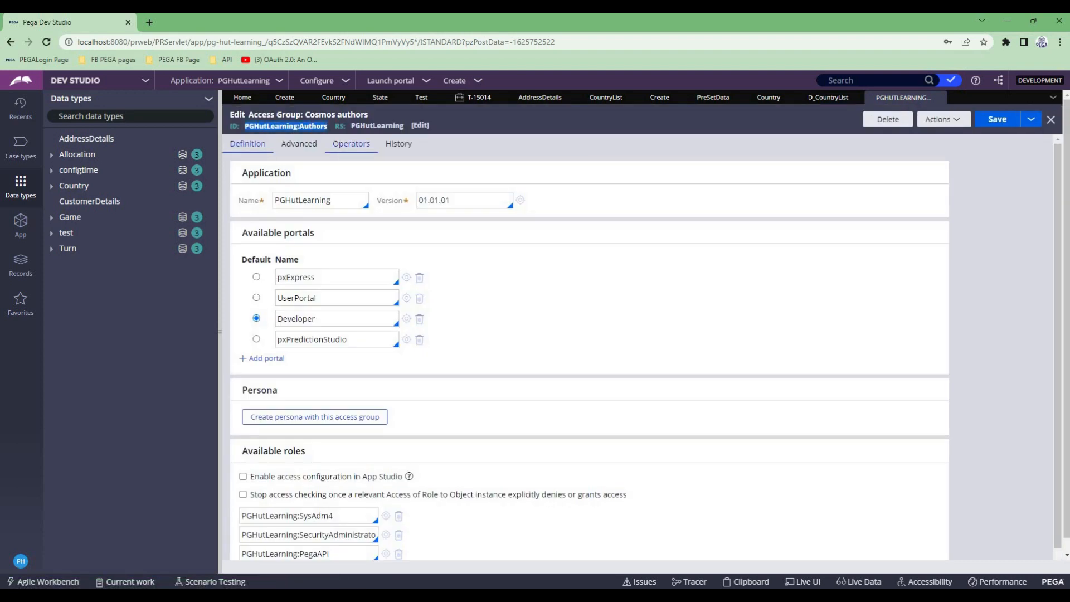
{"action": "left_click", "coordinate": [939, 97]}
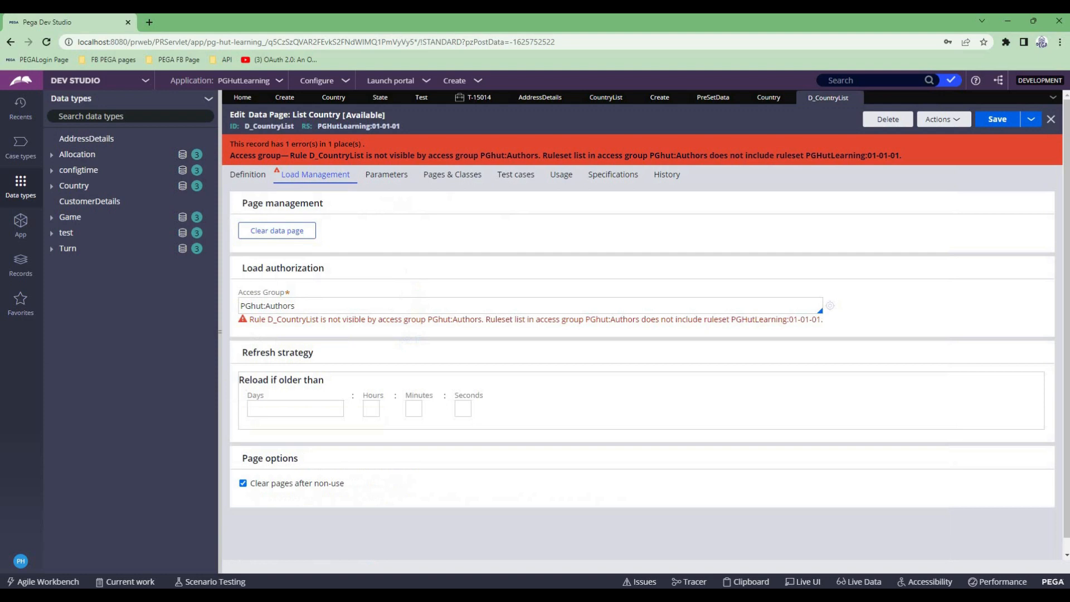
- Replace the load authorization access group of D_CountryList with PGHutLearning:Authors and save the data page
{"action": "key", "text": "ctrl+a"}
{"action": "key", "text": "ctrl+v"}
{"action": "key", "text": "Tab"}
{"action": "left_click", "coordinate": [997, 119]}
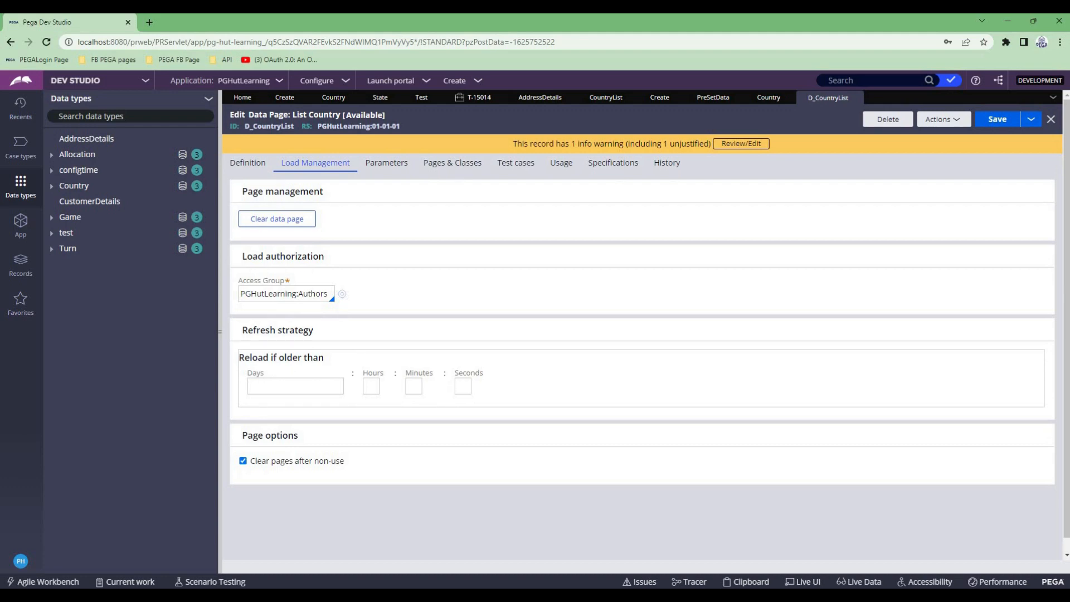
{"action": "left_click", "coordinate": [997, 119]}
- Review the scope and mode options in the D_CountryList definition
{"action": "left_click", "coordinate": [247, 162]}
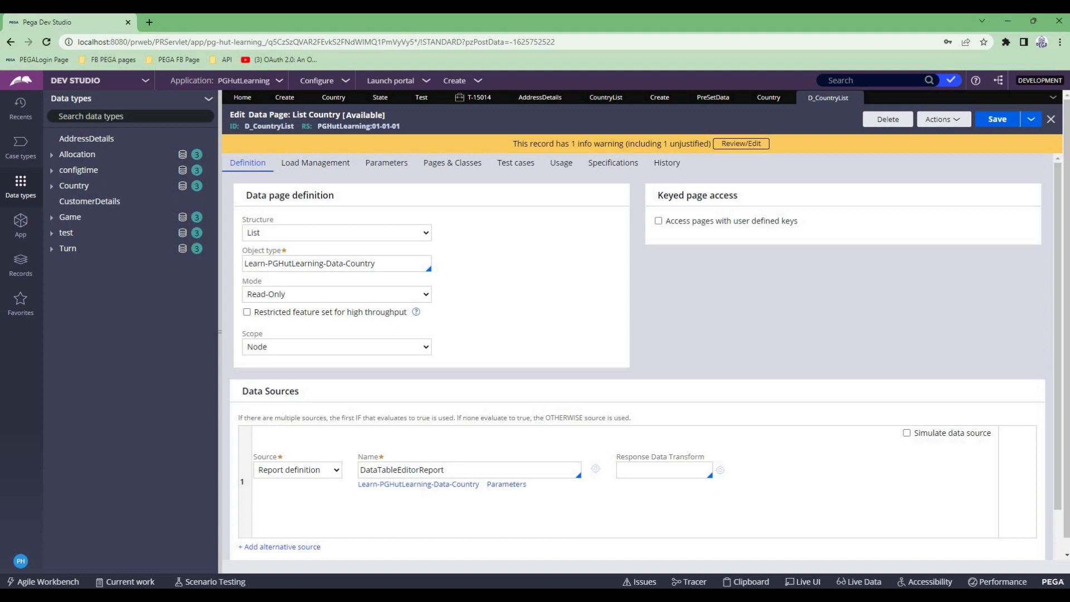
{"action": "left_click", "coordinate": [336, 346]}
{"action": "left_click", "coordinate": [518, 323]}
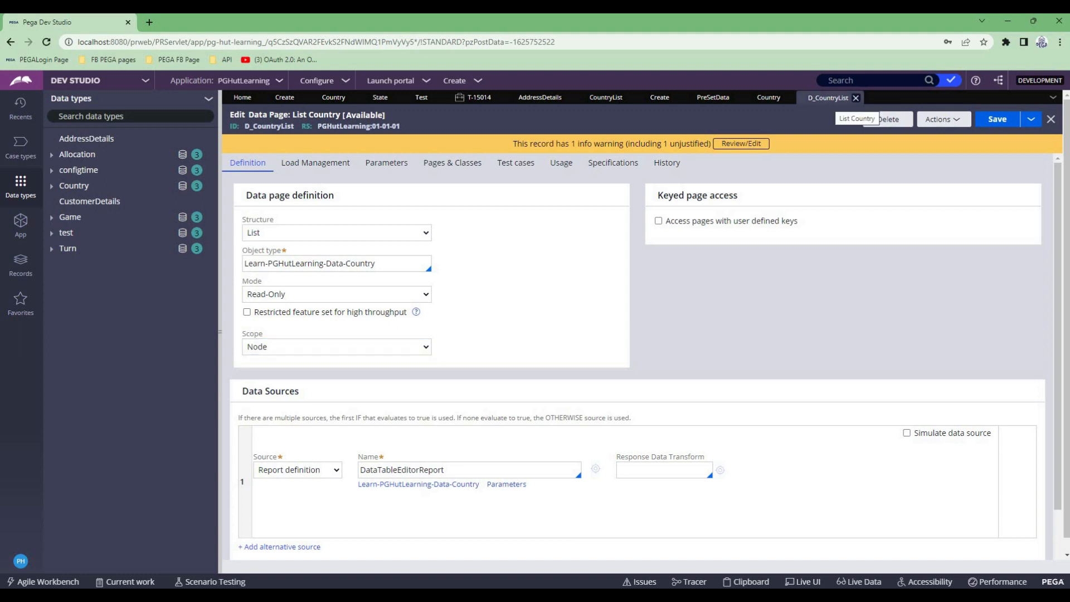
{"action": "left_click", "coordinate": [337, 295]}
{"action": "left_click", "coordinate": [518, 306]}
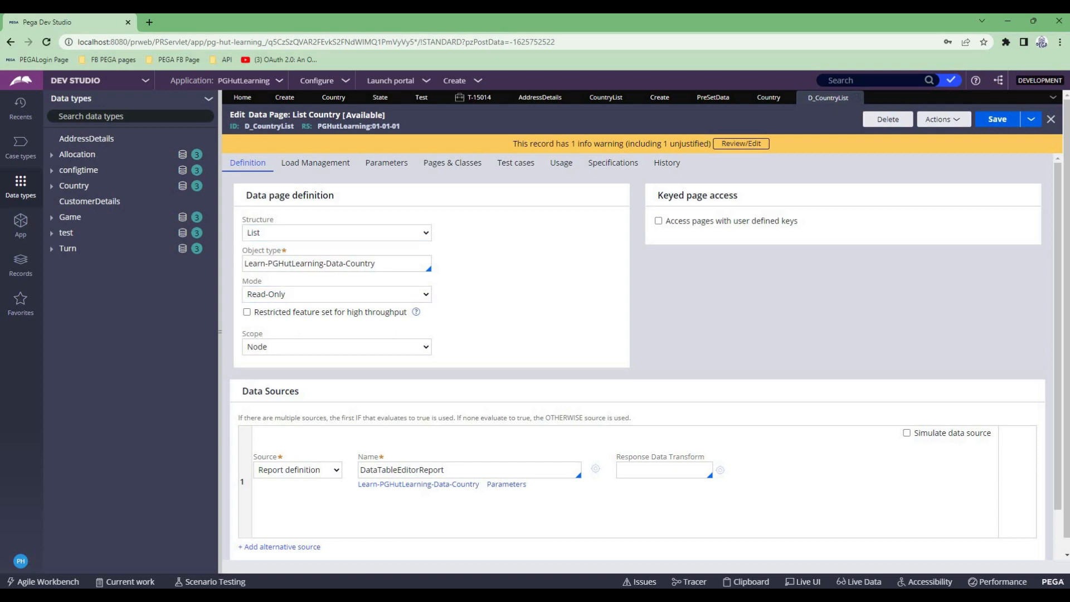
- Add a record with code JPN and name Japan to the Country data type and save it
{"action": "left_click", "coordinate": [777, 98]}
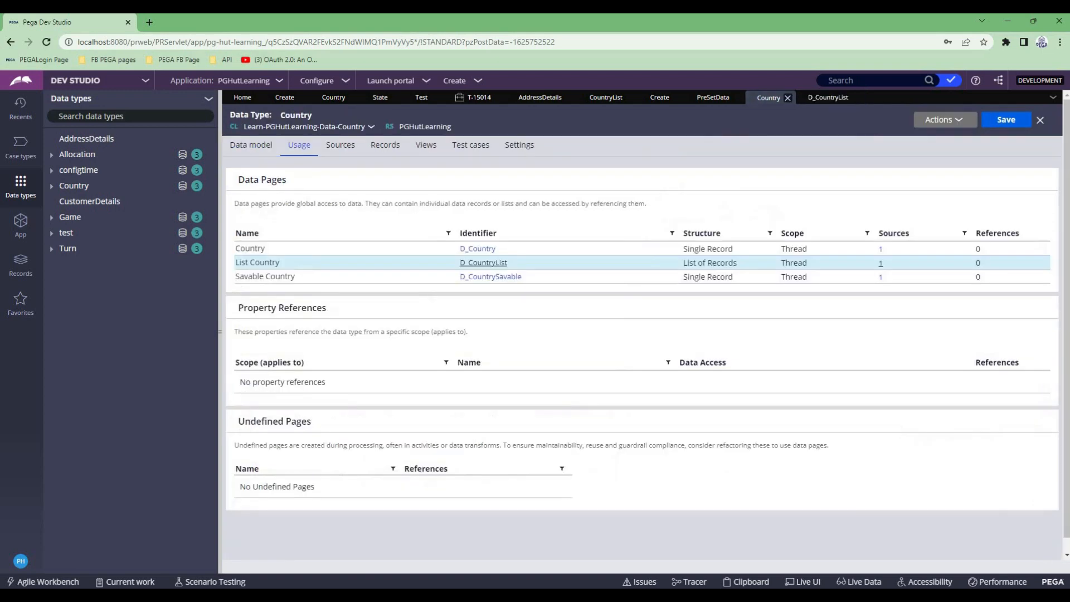
{"action": "left_click", "coordinate": [385, 145]}
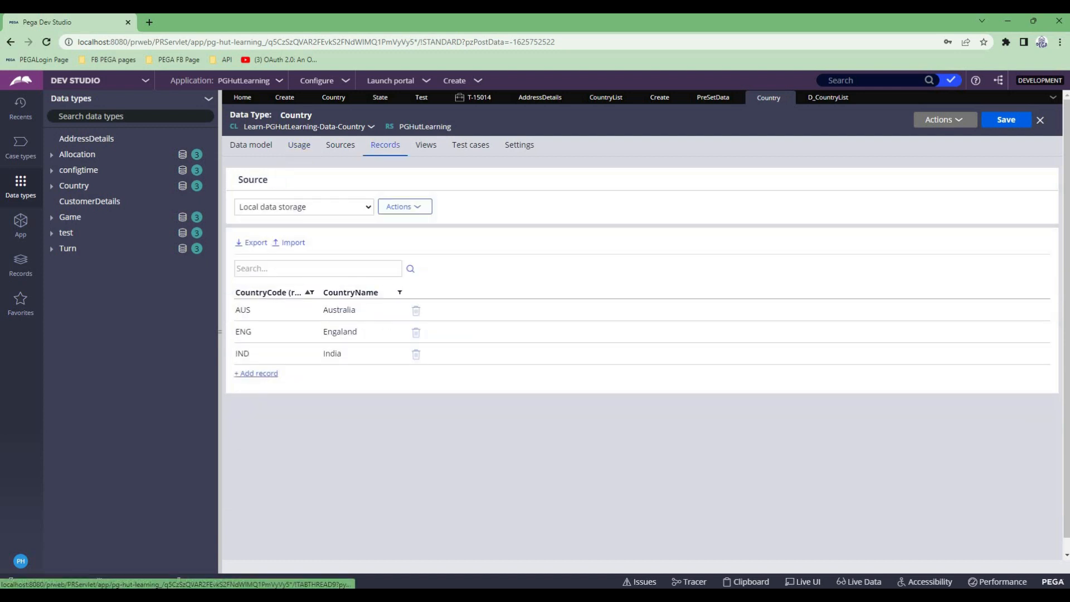
{"action": "left_click", "coordinate": [257, 374]}
{"action": "type", "text": "JPN"}
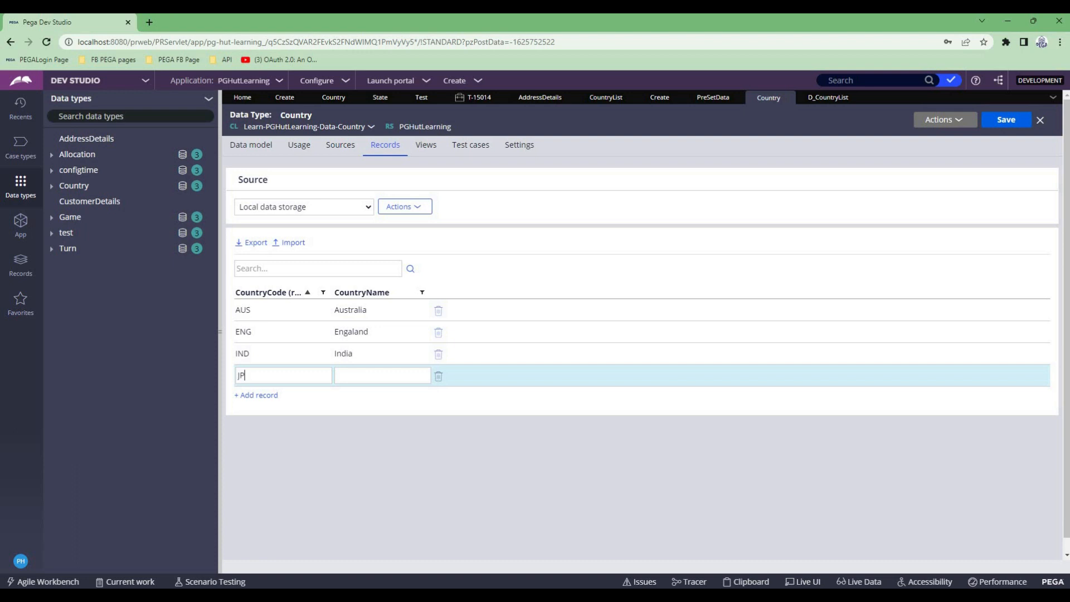
{"action": "type", "text": "Japan"}
{"action": "left_click", "coordinate": [1006, 119]}
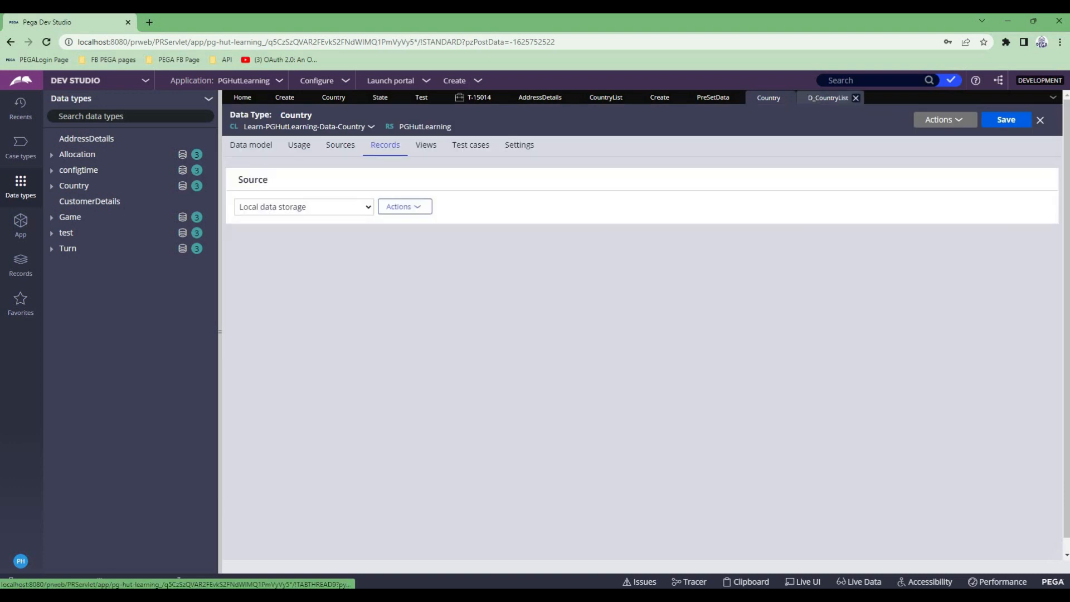
- Try to clear the D_CountryList data page from its load management settings and dismiss the result
{"action": "left_click", "coordinate": [828, 97]}
{"action": "left_click", "coordinate": [316, 162]}
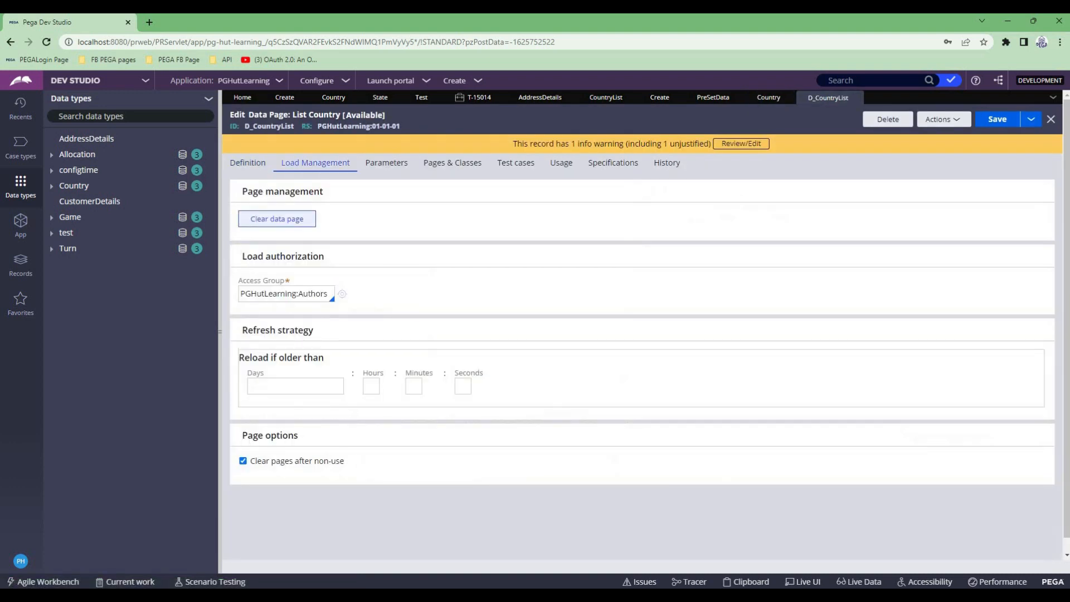
{"action": "left_click", "coordinate": [277, 218]}
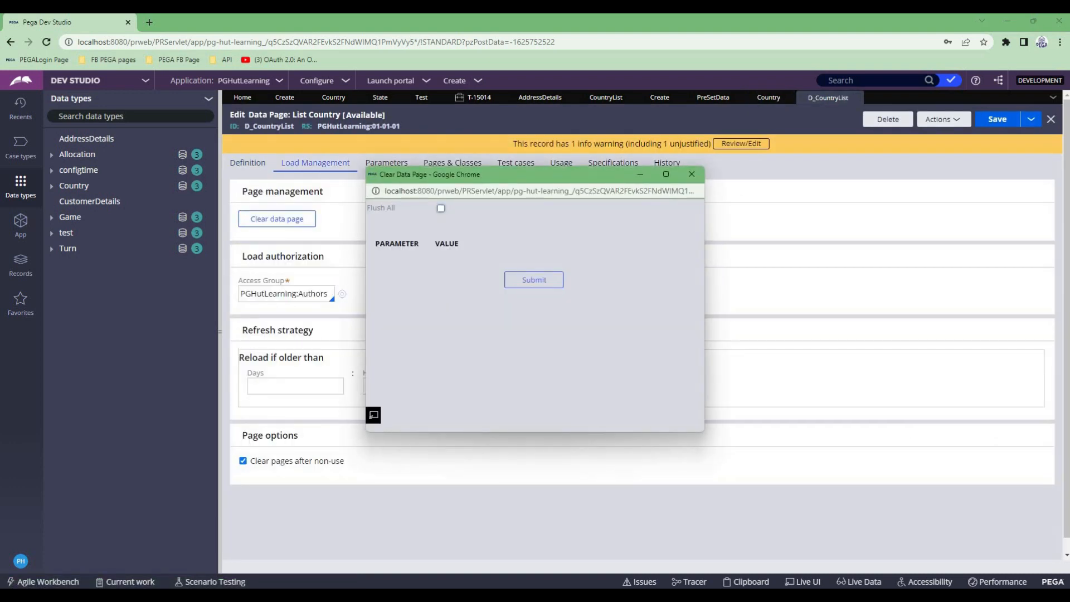
{"action": "left_click", "coordinate": [533, 279]}
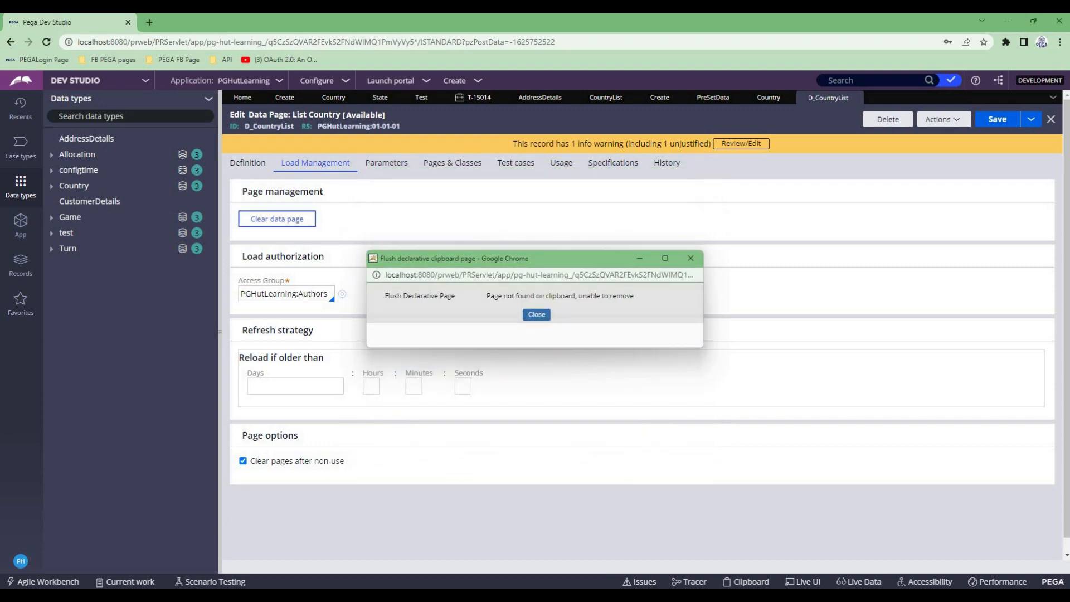
{"action": "left_click", "coordinate": [536, 315]}
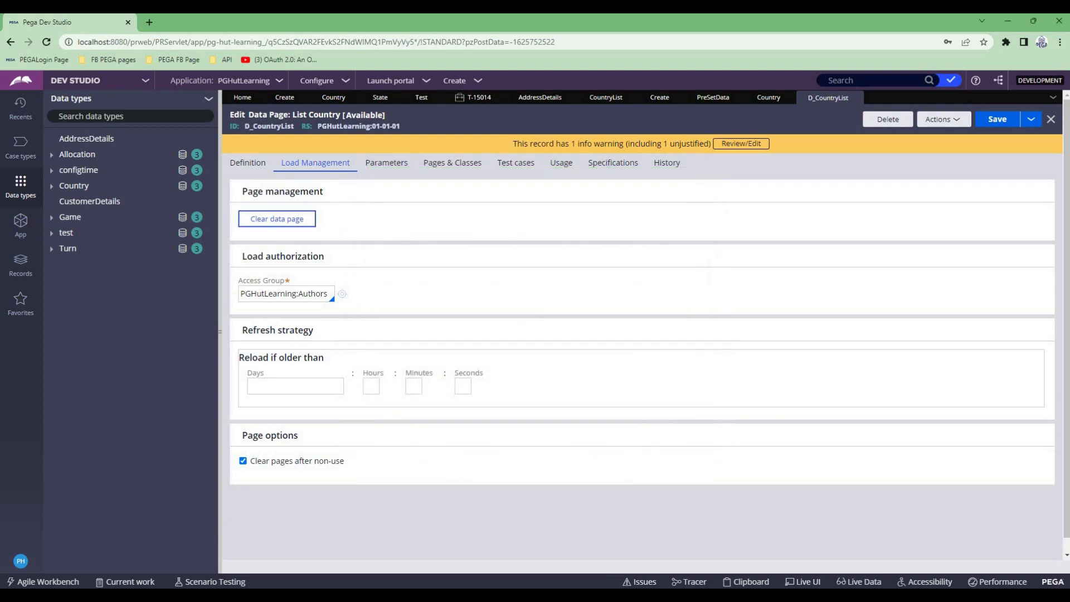
- Refresh the Test case, reopen its Create assignment and check the Country dropdown for the Japan option
{"action": "left_click", "coordinate": [476, 97]}
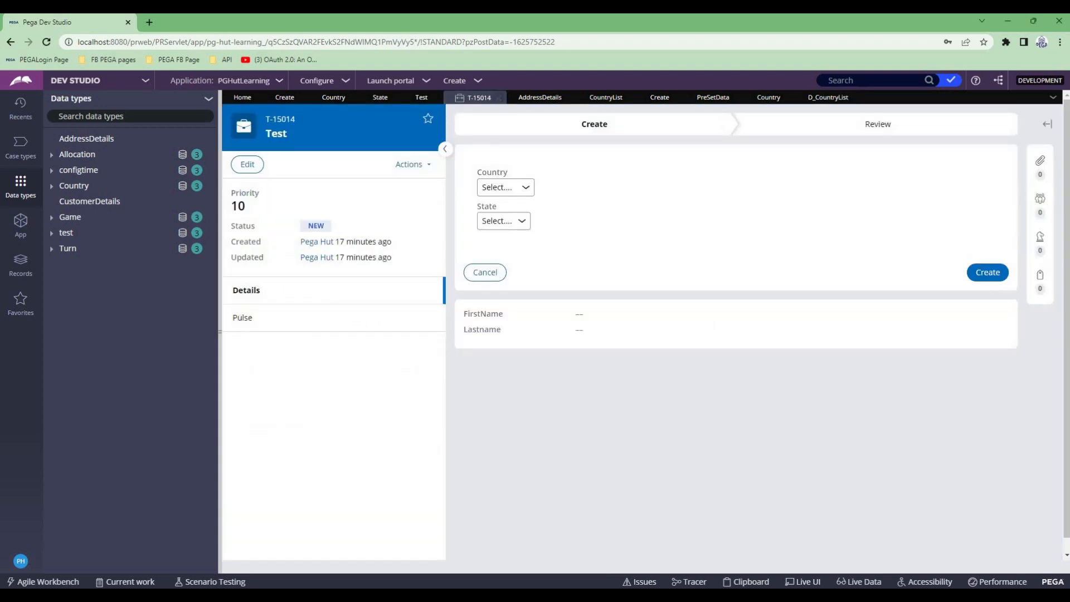
{"action": "left_click", "coordinate": [410, 164]}
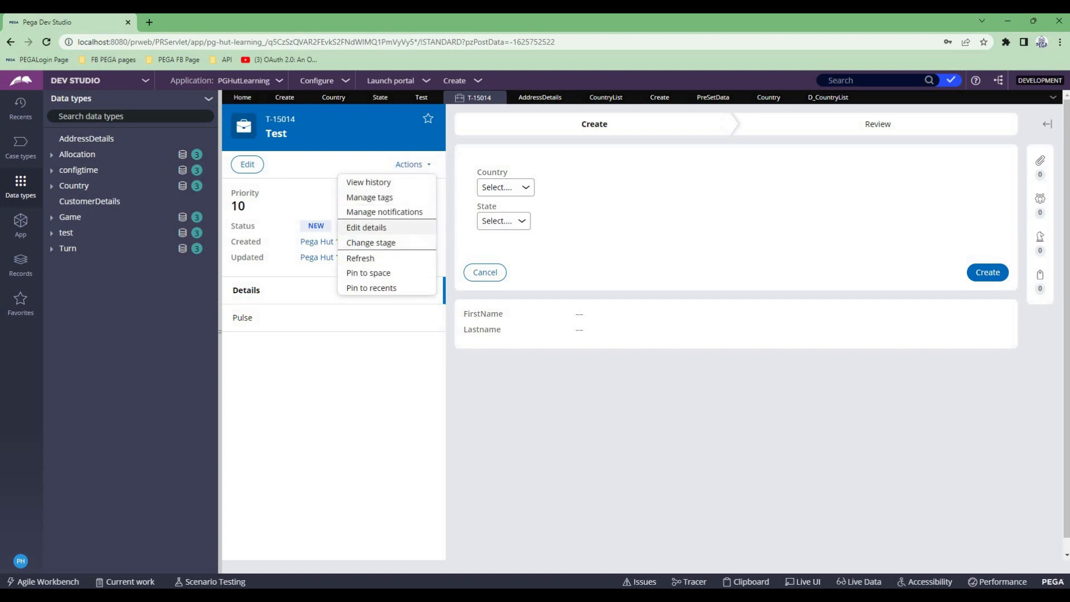
{"action": "left_click", "coordinate": [360, 258]}
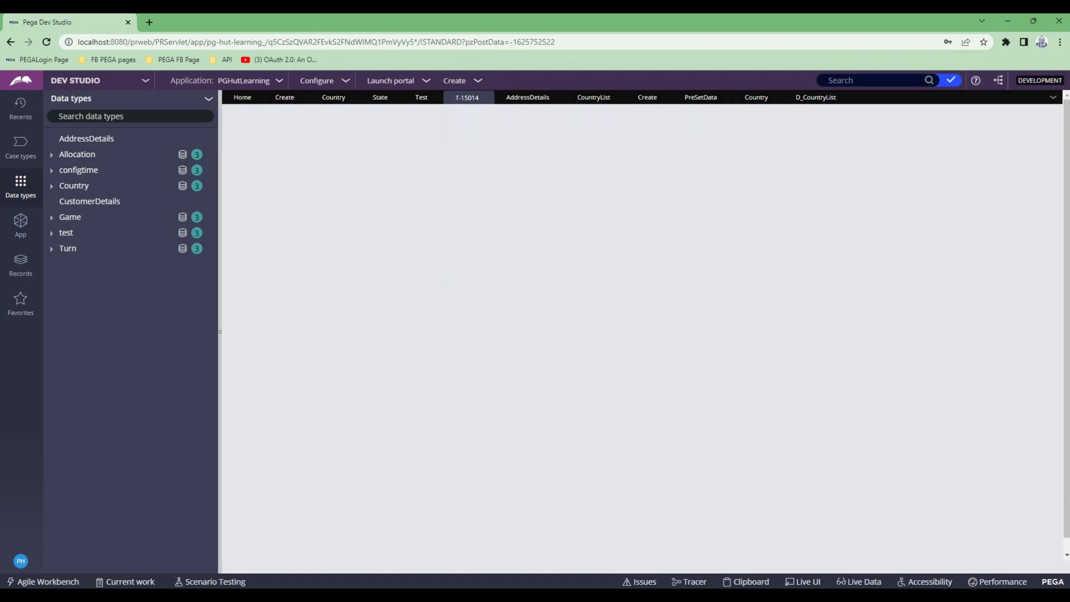
{"action": "left_click", "coordinate": [989, 187]}
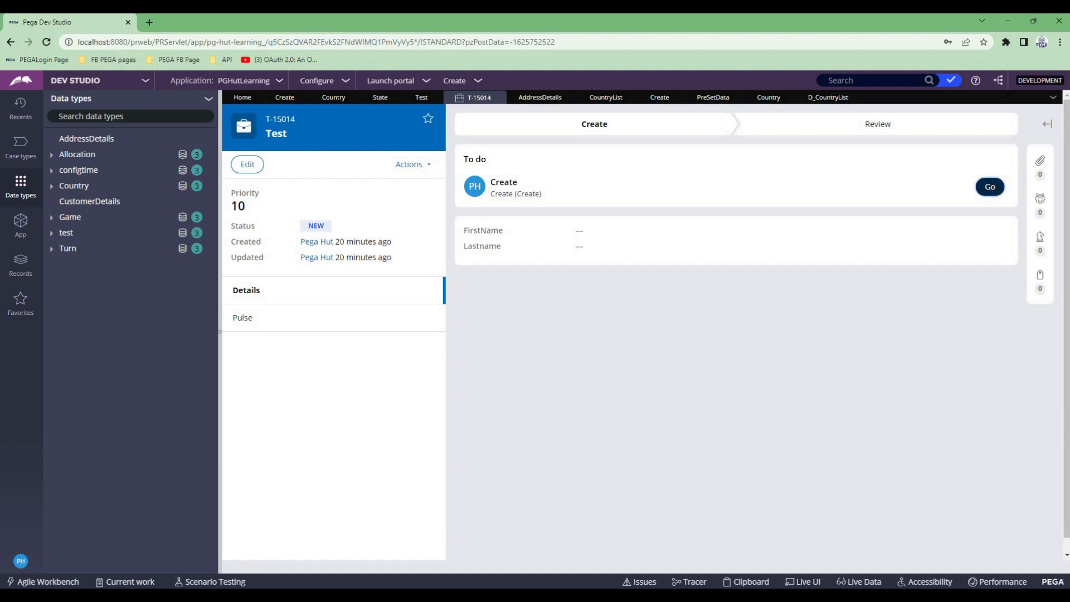
{"action": "left_click", "coordinate": [504, 187]}
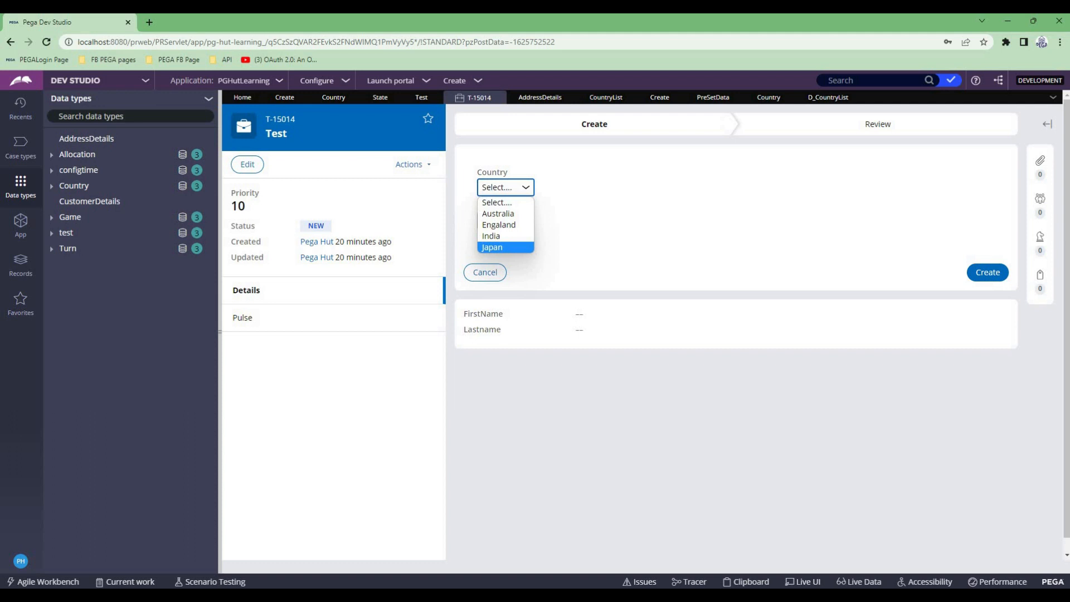
{"action": "left_click", "coordinate": [563, 384]}
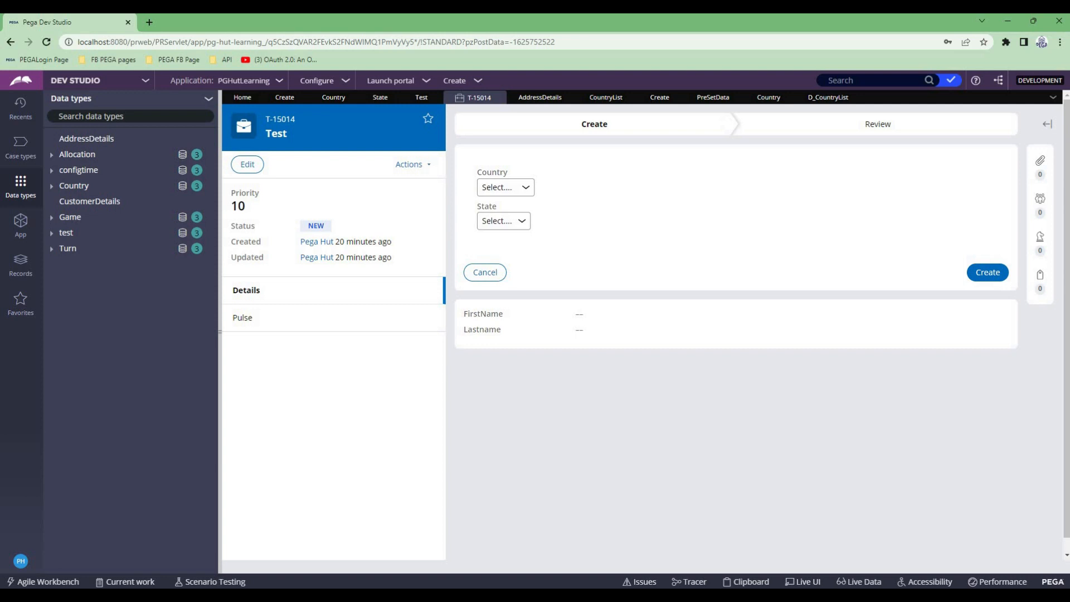
- Return to the Country dropdown's cell properties in the Create section
{"action": "left_click", "coordinate": [301, 97]}
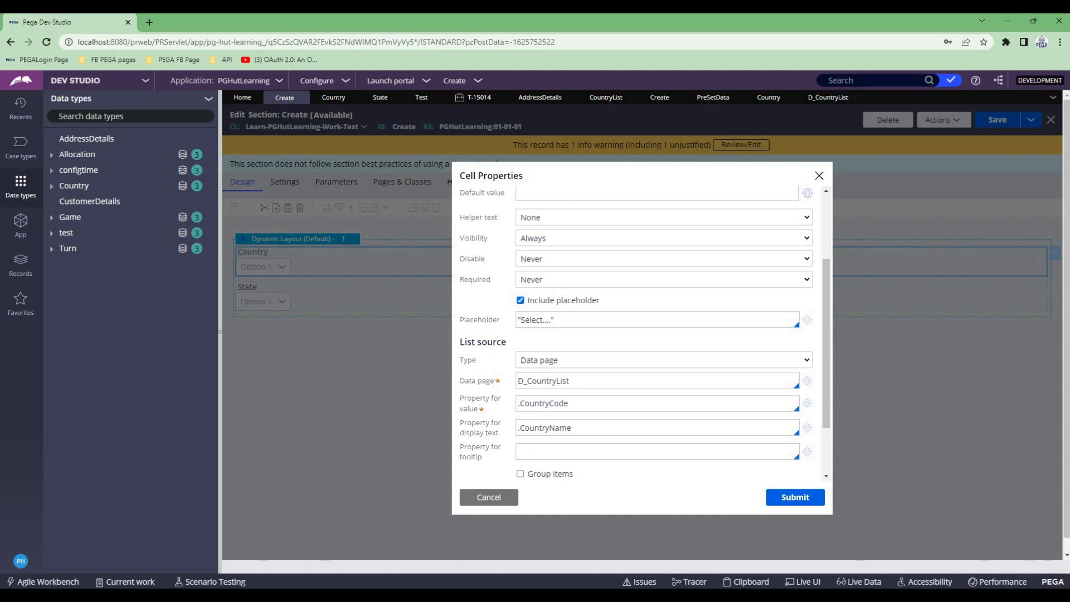
- Submit the Country cell properties, then examine its available list source types and close the dialog without changing anything
{"action": "left_click", "coordinate": [795, 497]}
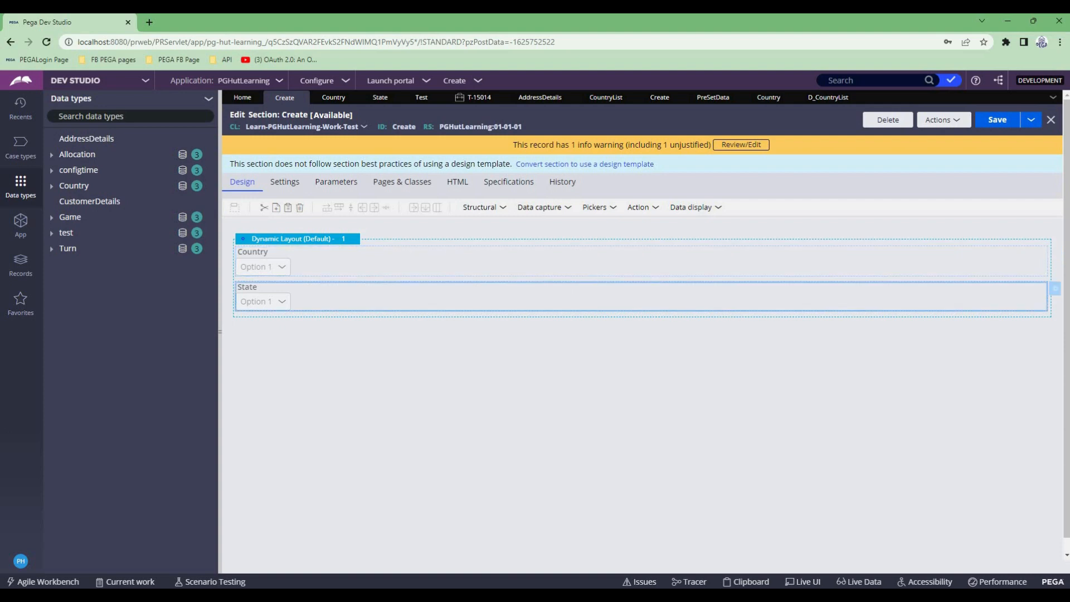
{"action": "left_click", "coordinate": [1054, 288]}
{"action": "left_click", "coordinate": [489, 497]}
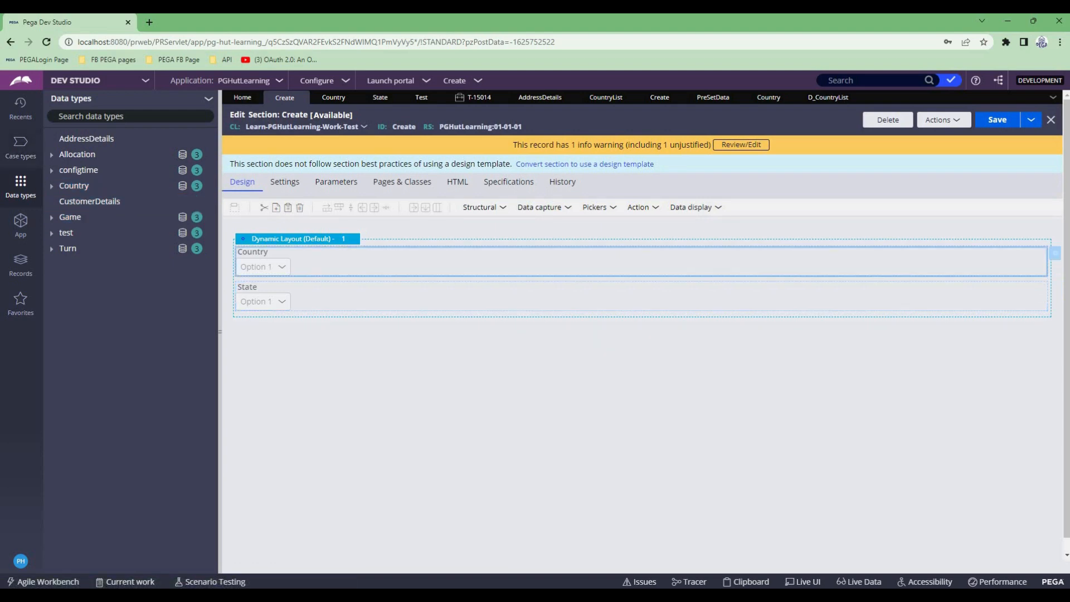
{"action": "left_click", "coordinate": [1055, 254]}
{"action": "scroll", "coordinate": [641, 334], "scroll_direction": "down", "scroll_amount": 2}
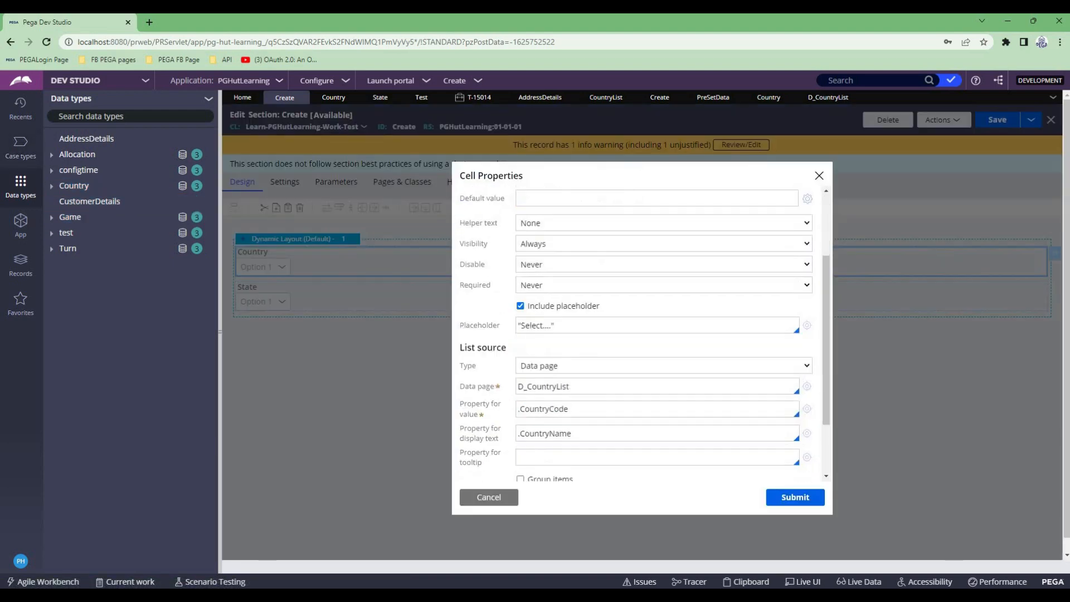
{"action": "left_click", "coordinate": [663, 359]}
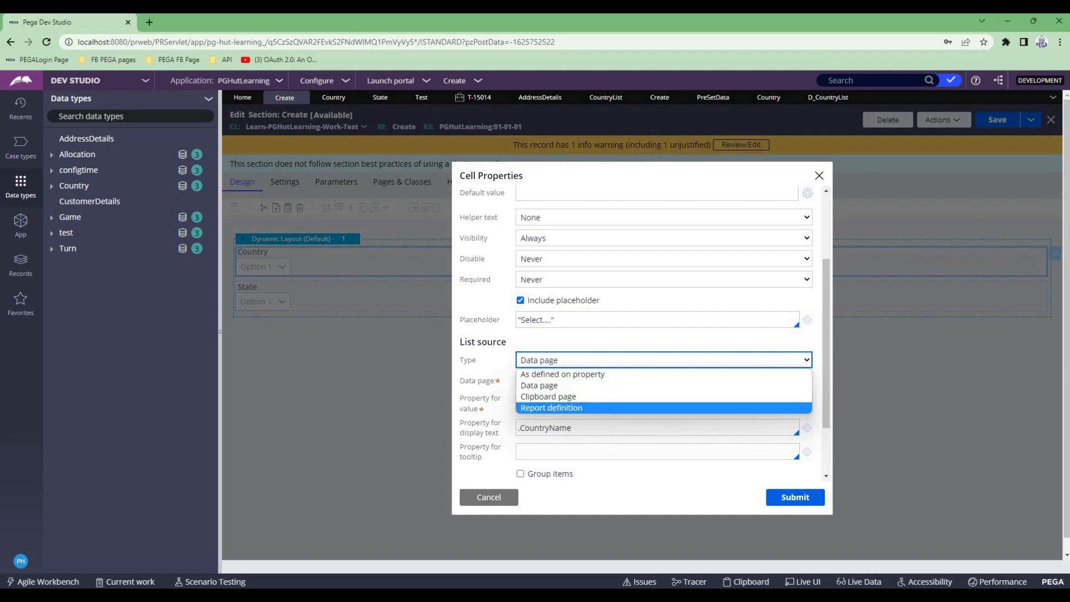
{"action": "left_click", "coordinate": [488, 497]}
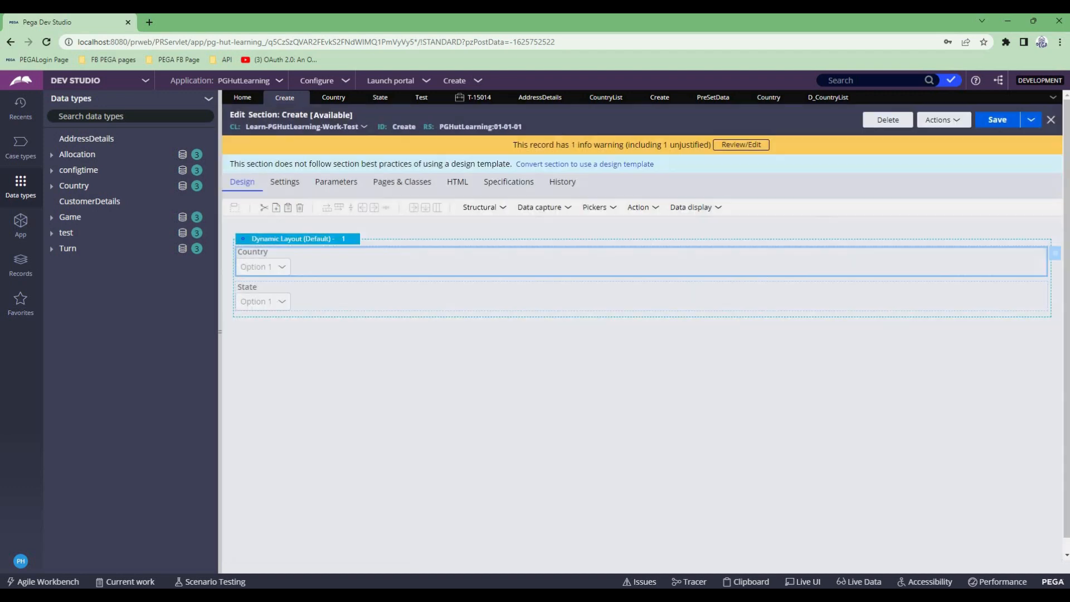
- Create a new data type named State
{"action": "left_click", "coordinate": [209, 98]}
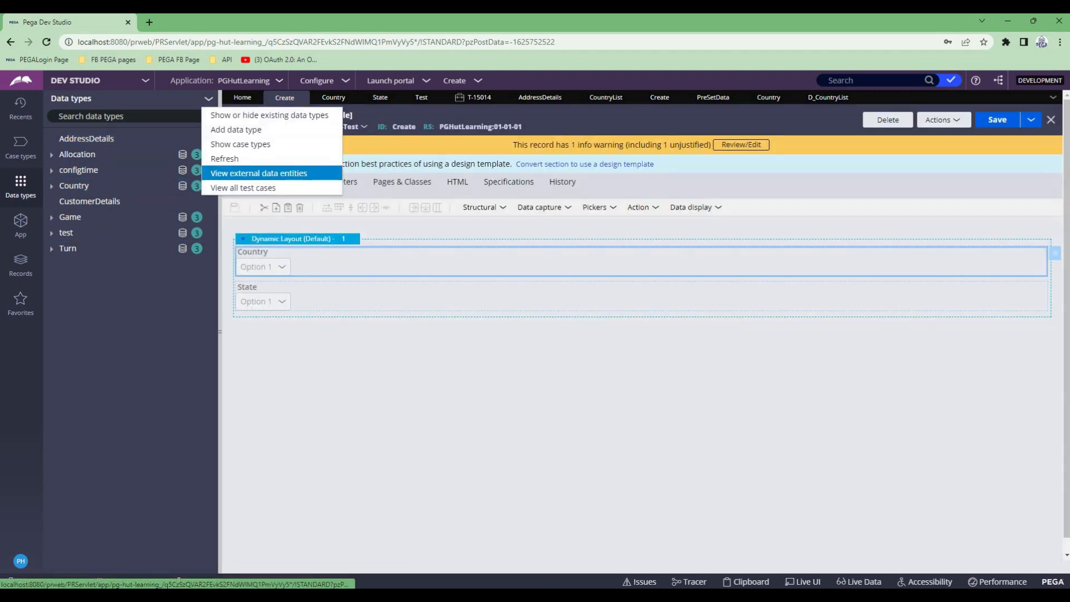
{"action": "left_click", "coordinate": [234, 128]}
{"action": "type", "text": "State"}
{"action": "key", "text": "Tab"}
{"action": "left_click", "coordinate": [677, 407]}
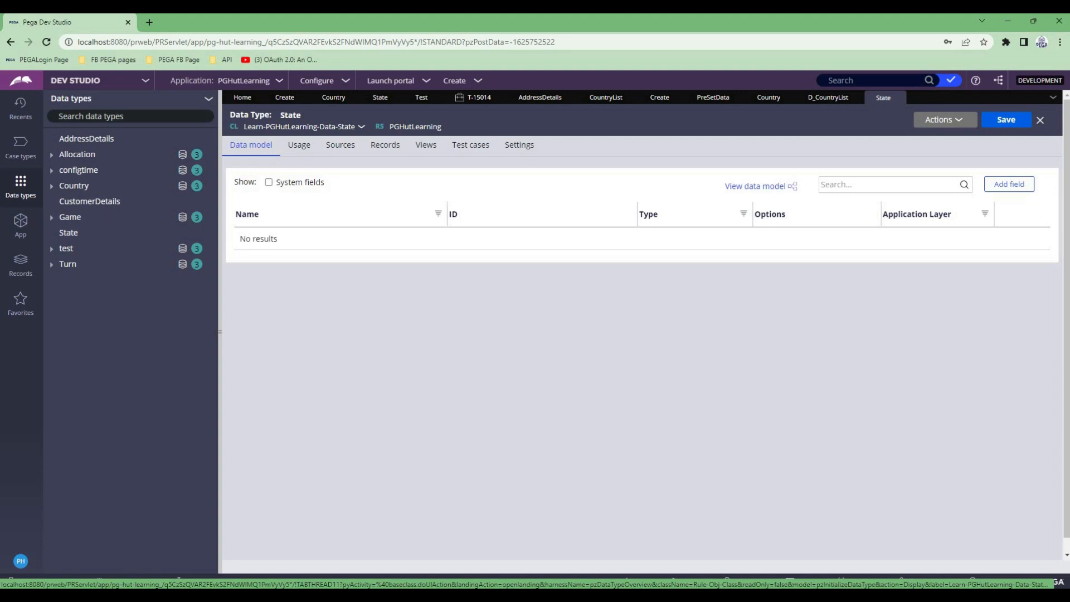
- Start configuring the State data type's source for record editor use and add a text field named StateCode
{"action": "left_click", "coordinate": [340, 145]}
{"action": "left_click", "coordinate": [385, 145]}
{"action": "left_click", "coordinate": [498, 244]}
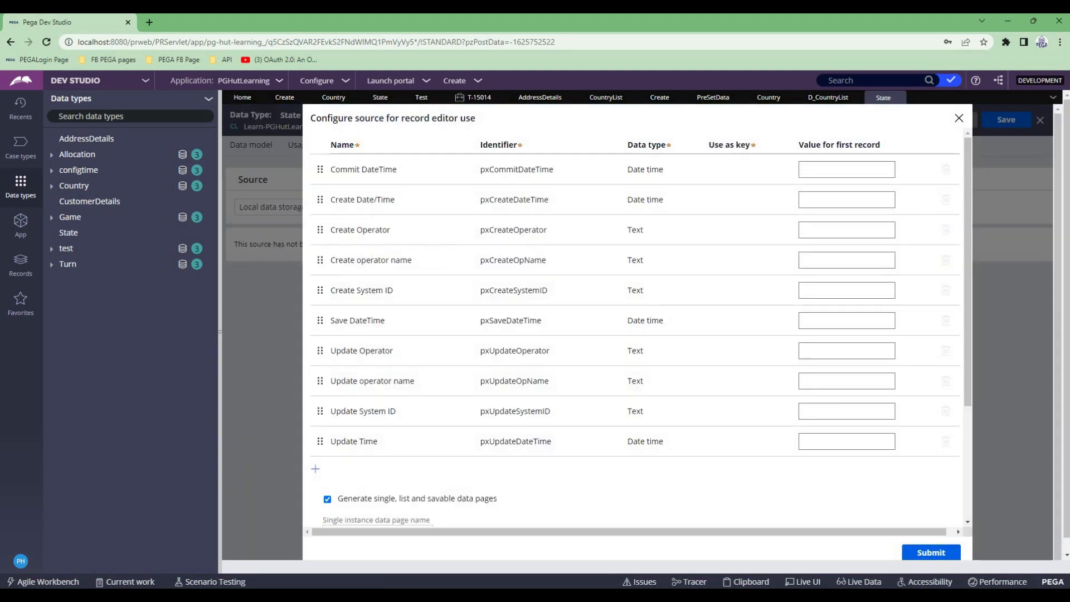
{"action": "left_click", "coordinate": [315, 469]}
{"action": "type", "text": "StateCode"}
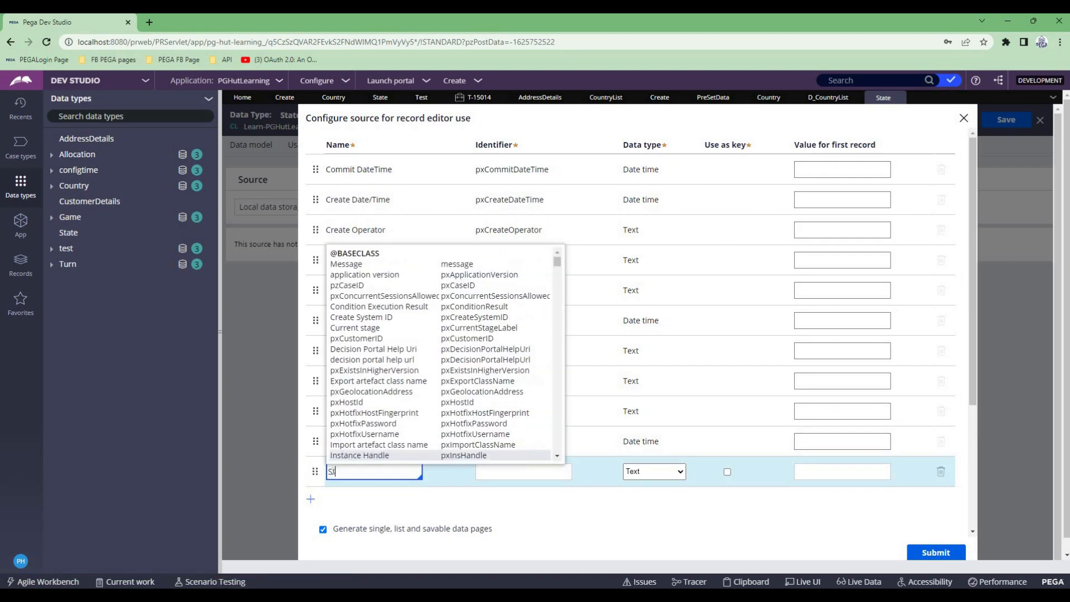
{"action": "key", "text": "Tab"}
{"action": "key", "text": "Tab"}
{"action": "key", "text": "Tab"}
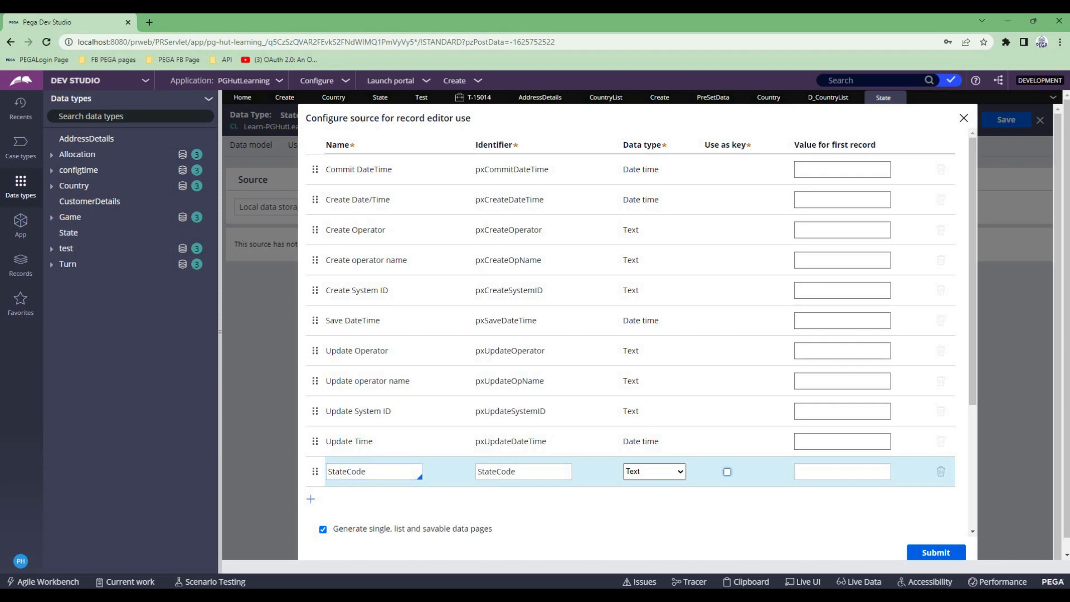
- Add two more text fields, StateName and CountryCode, to the State record source
{"action": "left_click", "coordinate": [311, 499]}
{"action": "type", "text": "StateName"}
{"action": "key", "text": "Return"}
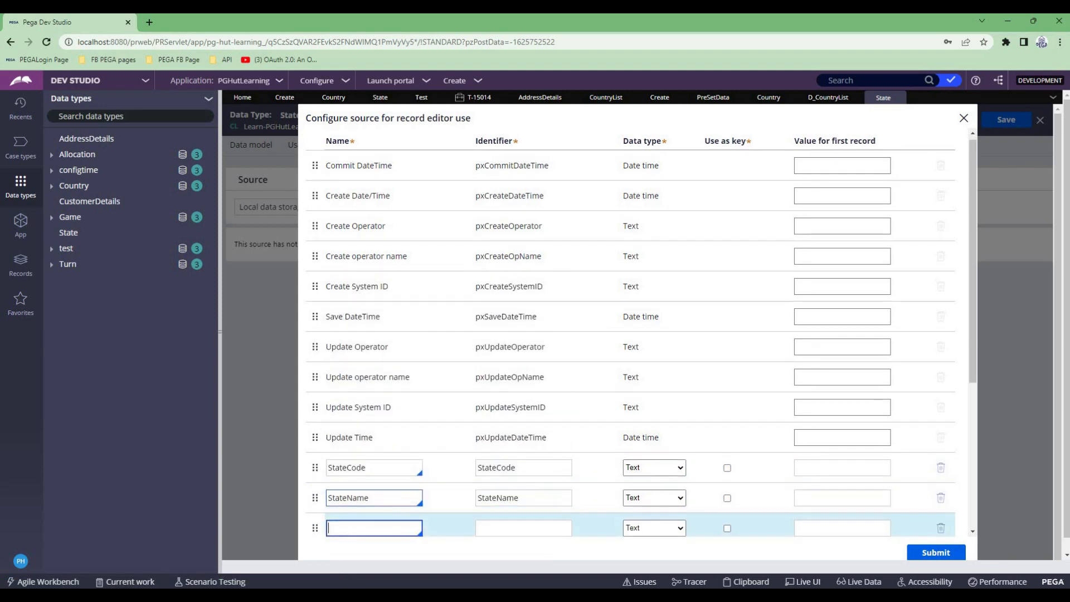
{"action": "type", "text": "CountryCode"}
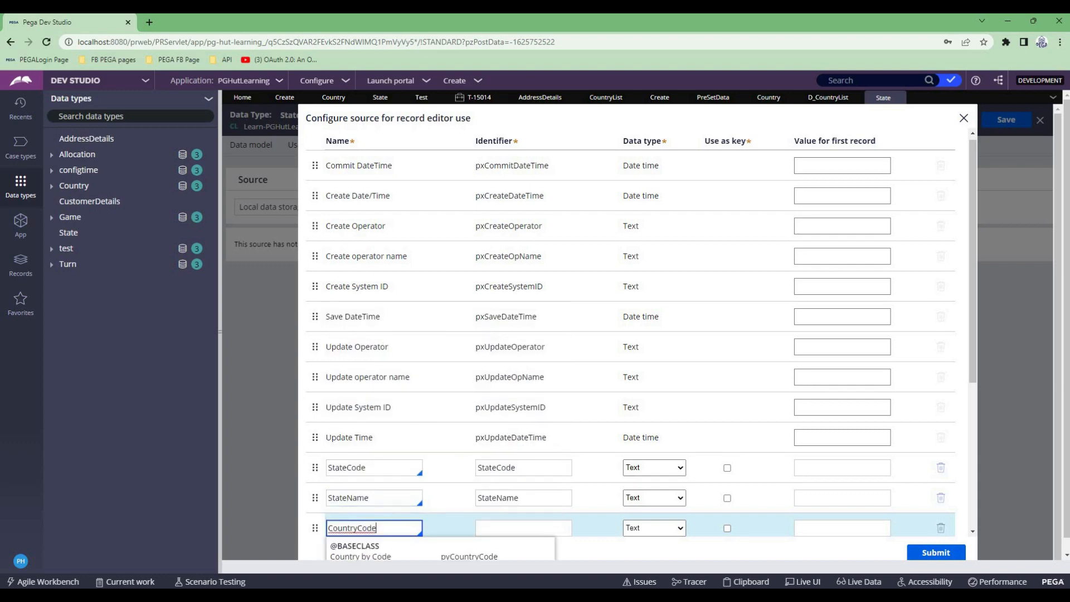
{"action": "scroll", "coordinate": [640, 331], "scroll_direction": "down", "scroll_amount": 2}
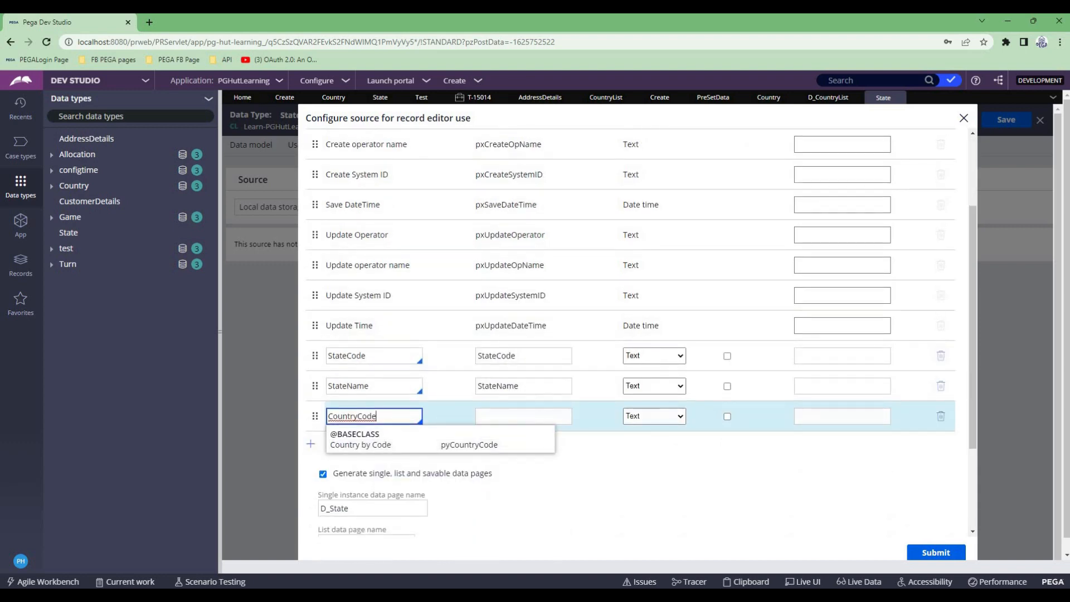
{"action": "key", "text": "Tab"}
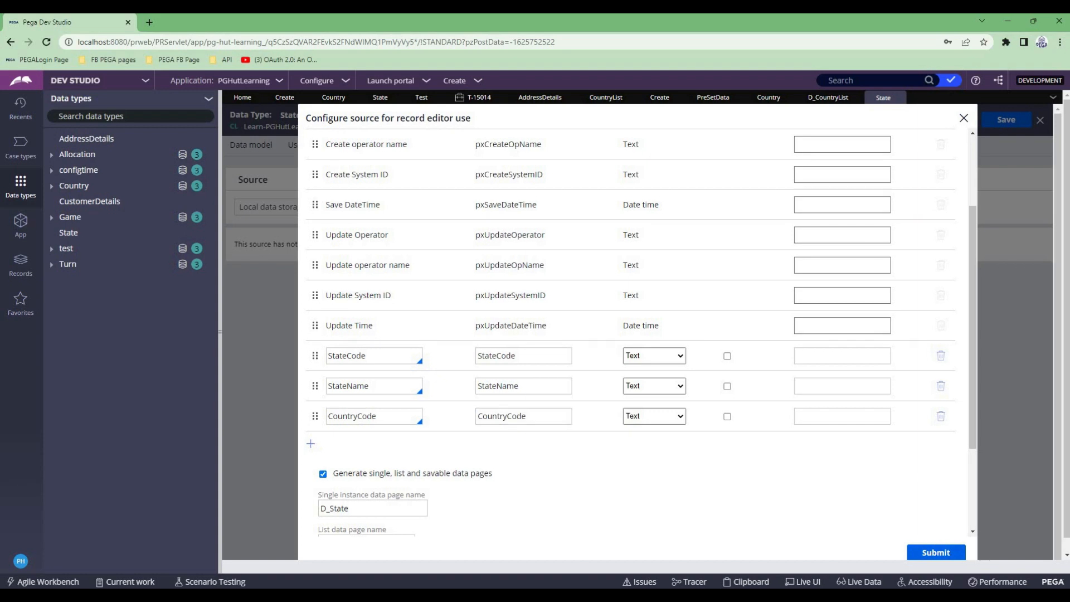
- Mark StateCode as the key, submit the State source configuration and close the review
{"action": "double_click", "coordinate": [346, 355]}
{"action": "left_click", "coordinate": [727, 356]}
{"action": "left_click", "coordinate": [936, 552]}
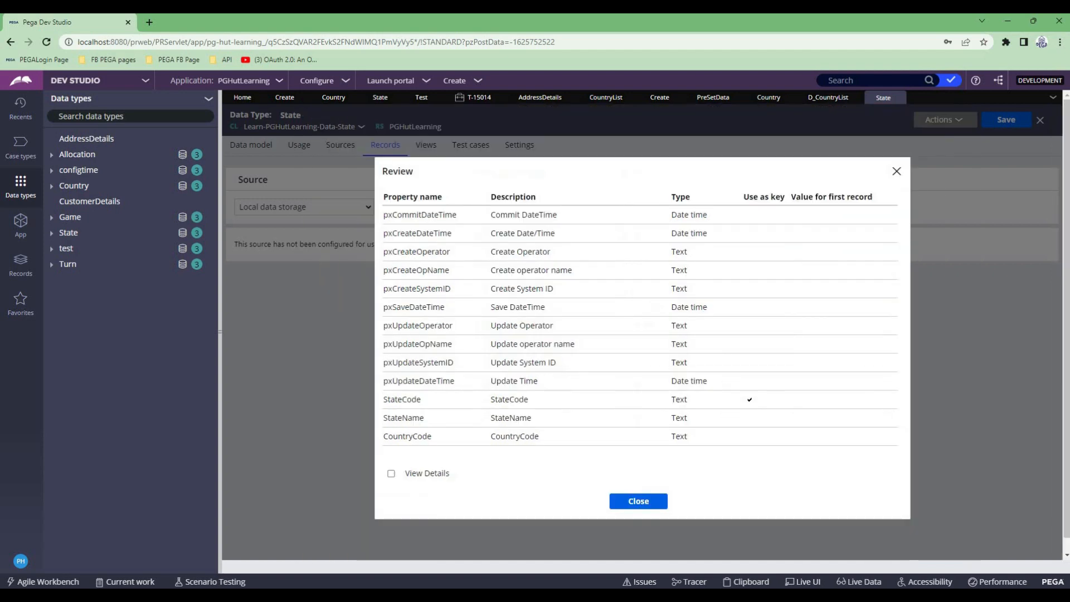
{"action": "left_click", "coordinate": [638, 502]}
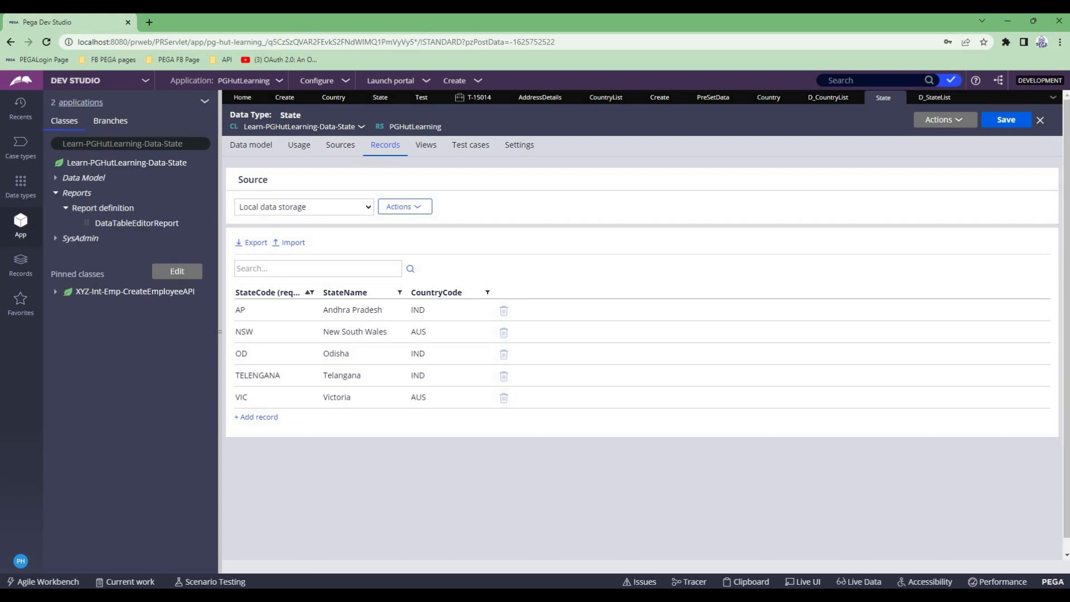
- Load the class Learn-PGHutLearning-Data-State in the class explorer and expand its report definitions
{"action": "left_click", "coordinate": [183, 144]}
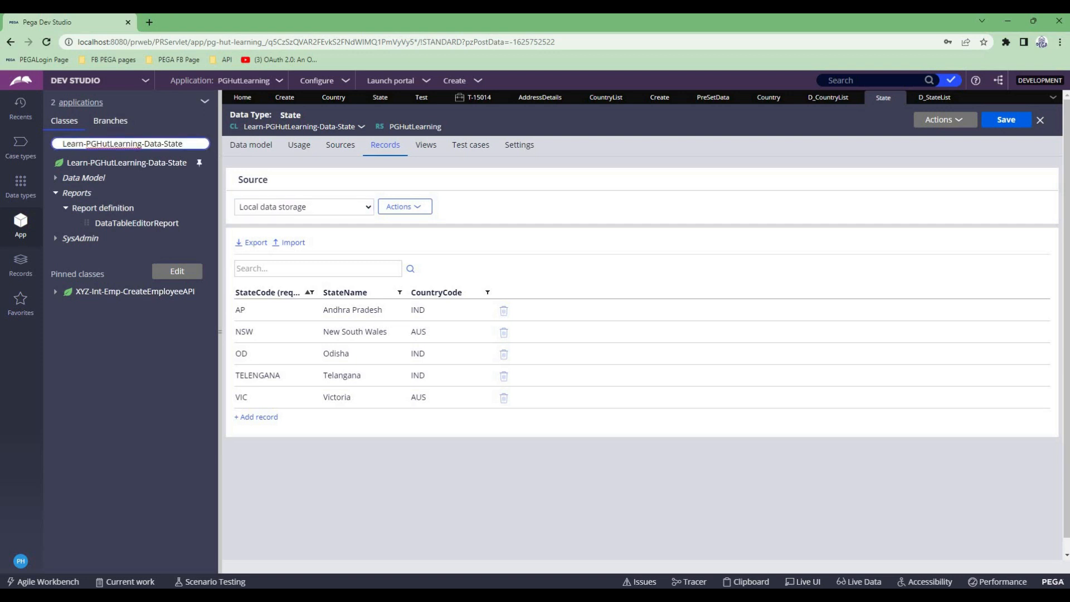
{"action": "key", "text": "Return"}
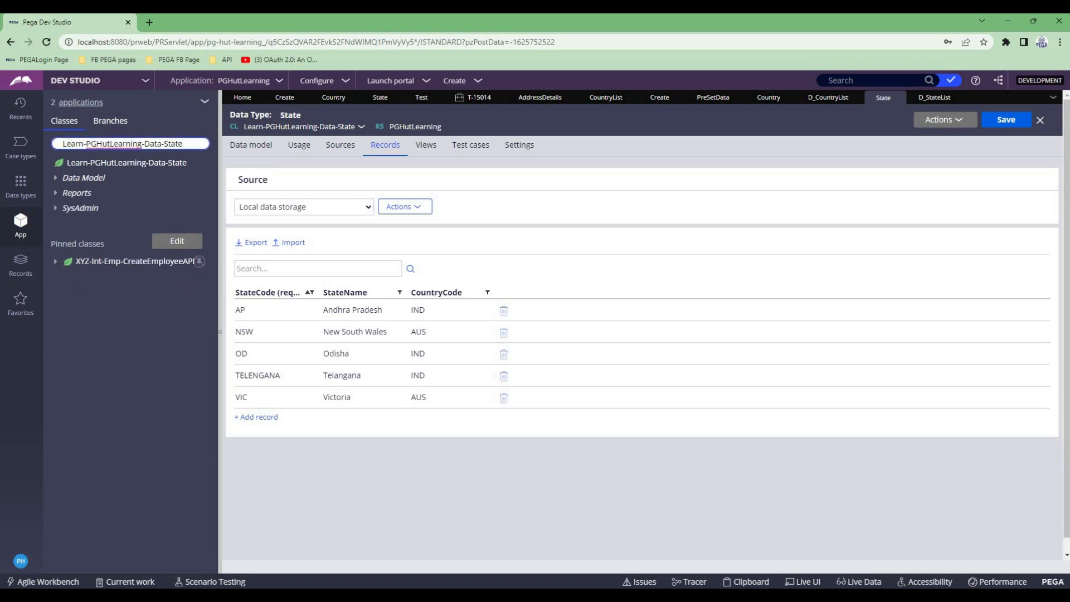
{"action": "left_click", "coordinate": [56, 193]}
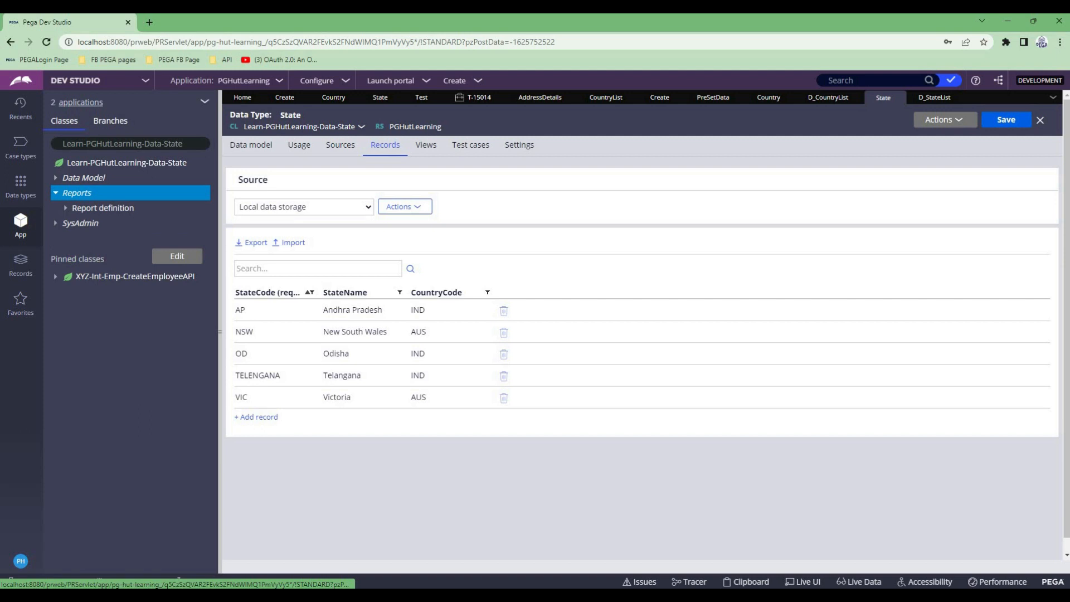
{"action": "left_click", "coordinate": [65, 207]}
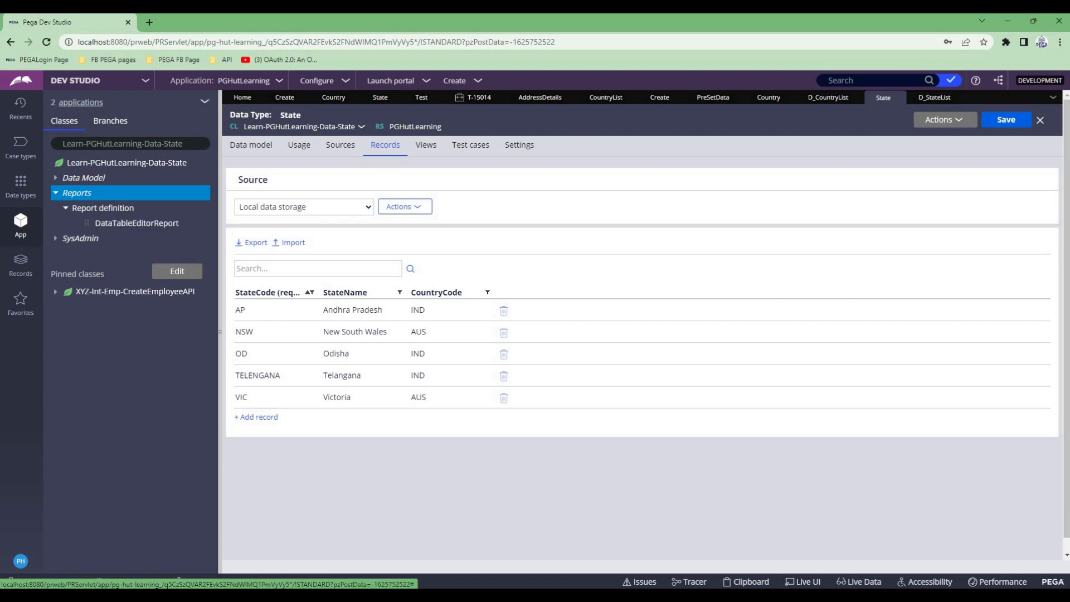
- Open the D_StateList data page from the State data type's usage and check its source report definition
{"action": "left_click", "coordinate": [299, 146]}
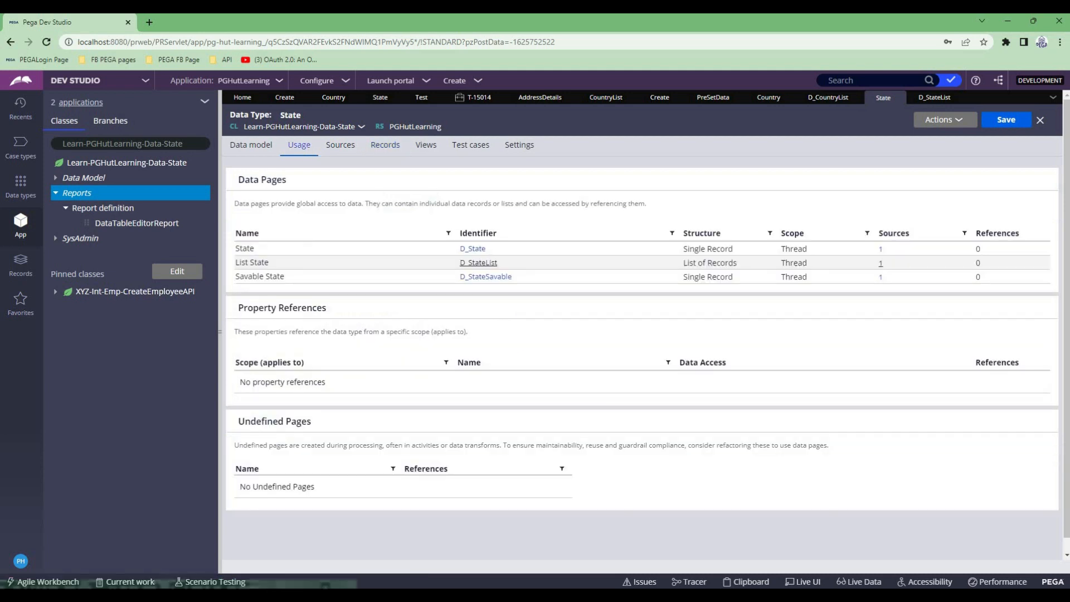
{"action": "left_click", "coordinate": [478, 262]}
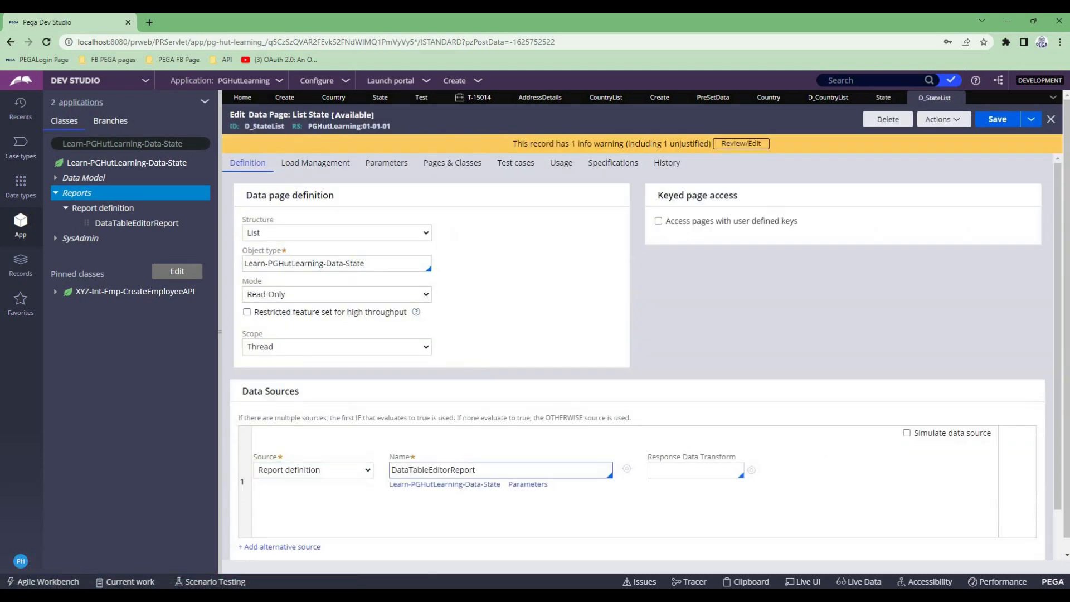
{"action": "double_click", "coordinate": [433, 470]}
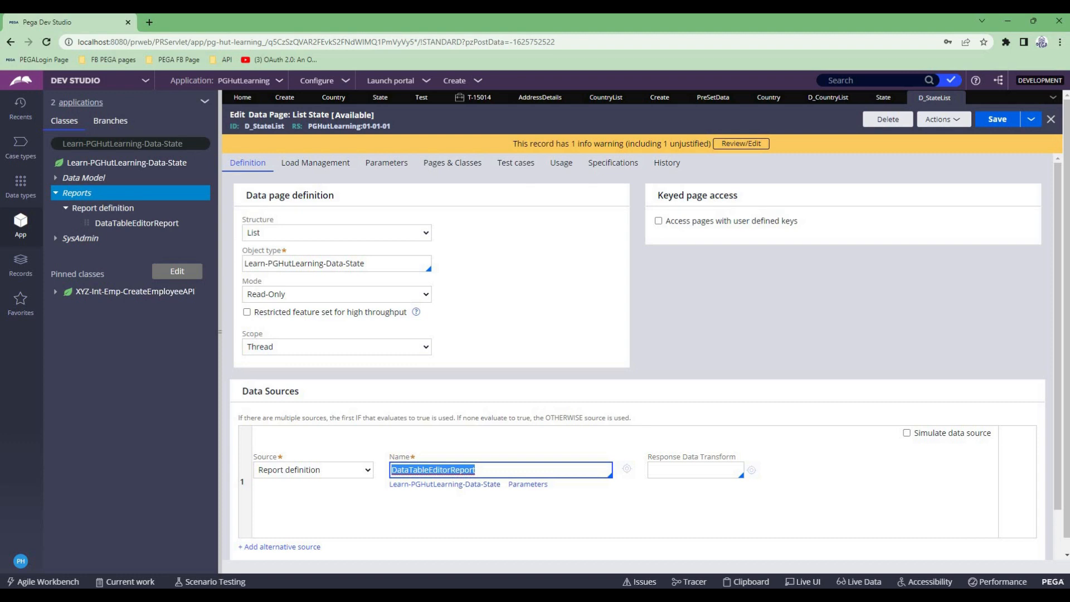
- Open the DataTableEditorReport report definition, run it to check the state records, and leave the results window
{"action": "left_click", "coordinate": [136, 222]}
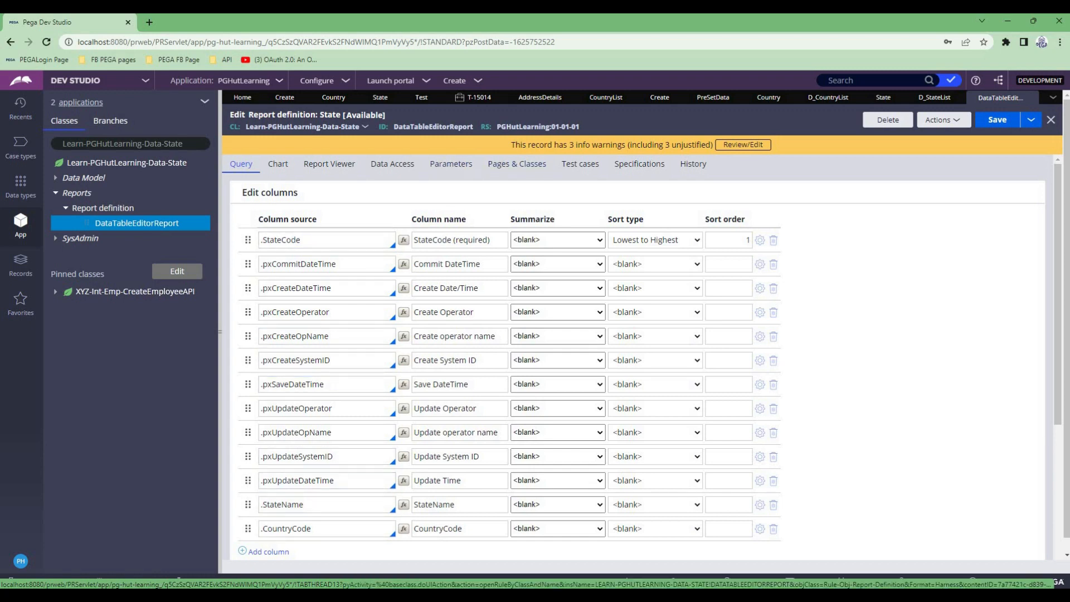
{"action": "left_click", "coordinate": [943, 119]}
{"action": "left_click", "coordinate": [906, 136]}
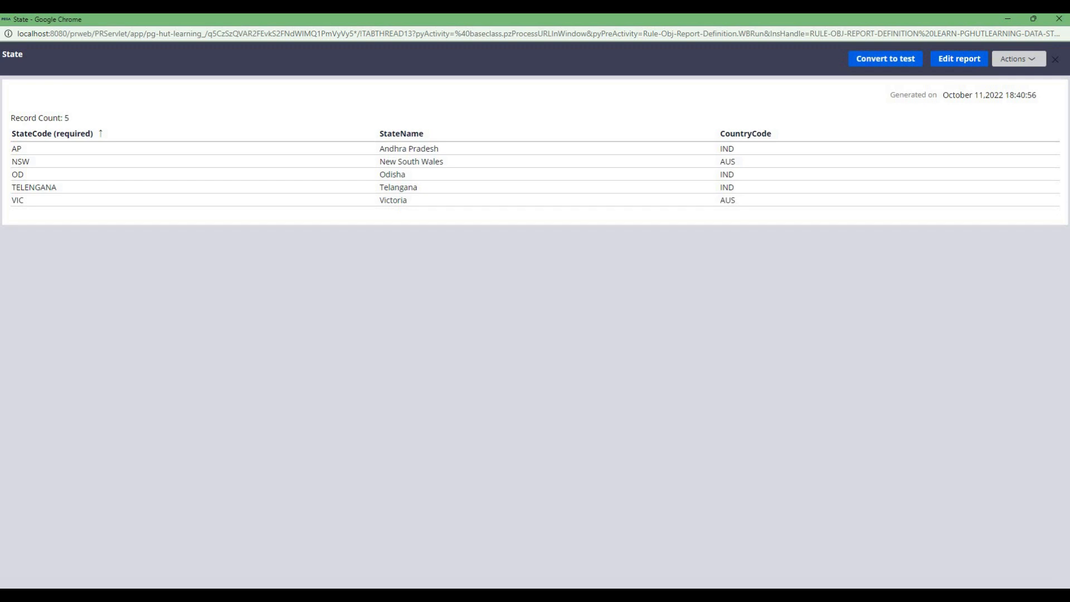
{"action": "left_click", "coordinate": [1007, 19]}
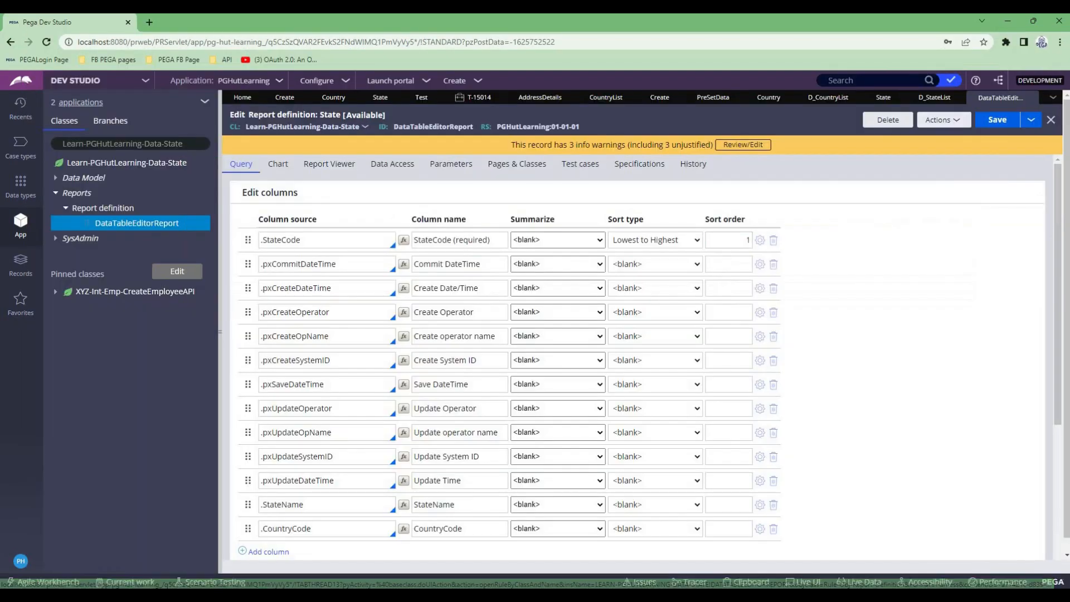
- In the Create section's State dropdown, apply the report definition list source to class Learn-PGHutLearning-Data-State
{"action": "left_click", "coordinate": [284, 97]}
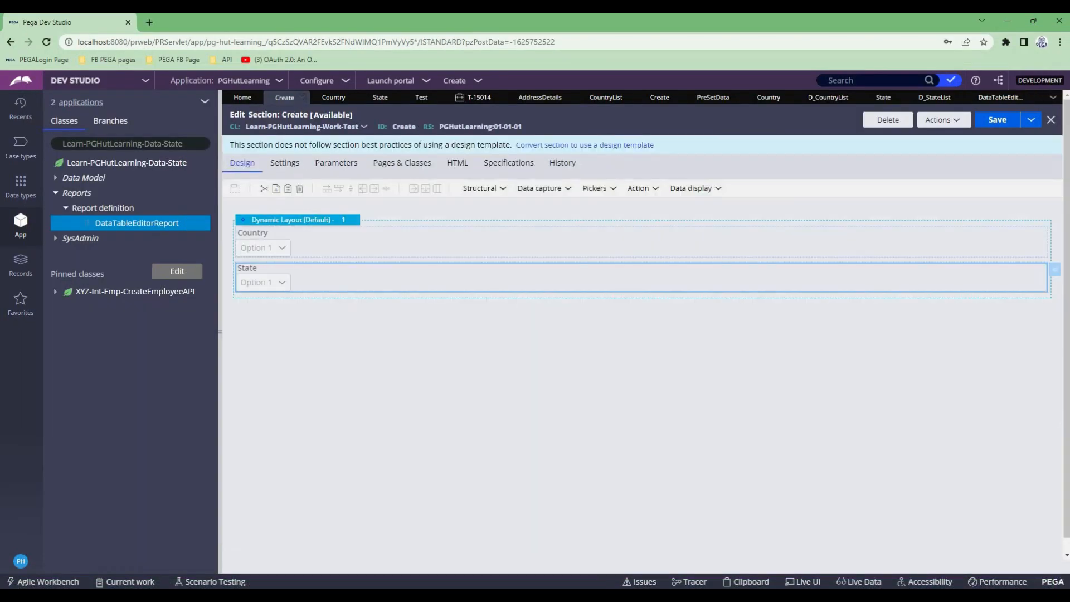
{"action": "left_click", "coordinate": [1054, 270]}
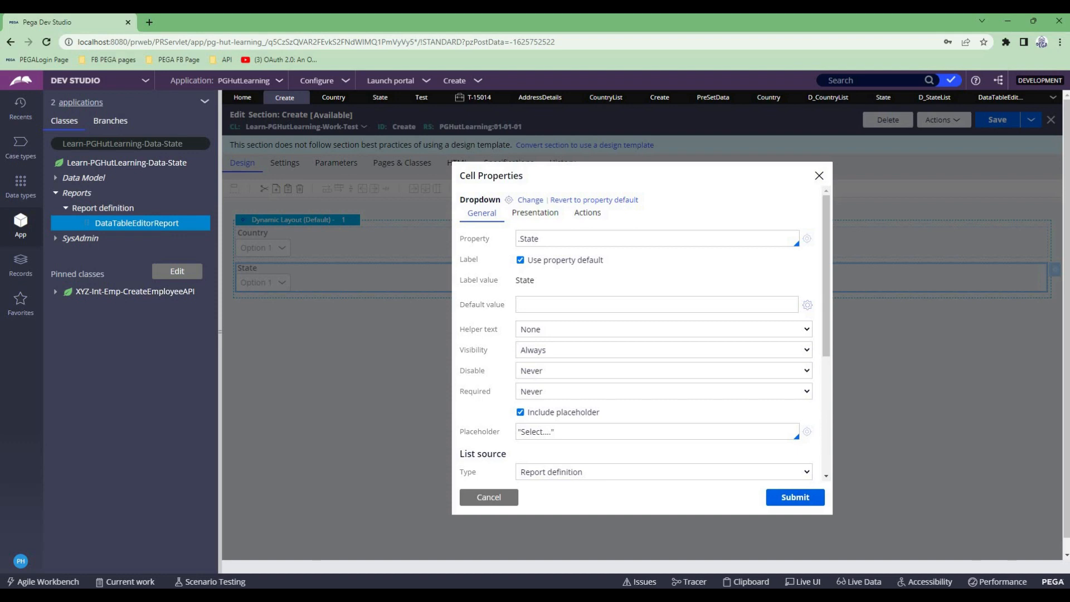
{"action": "scroll", "coordinate": [642, 335], "scroll_direction": "down", "scroll_amount": 2}
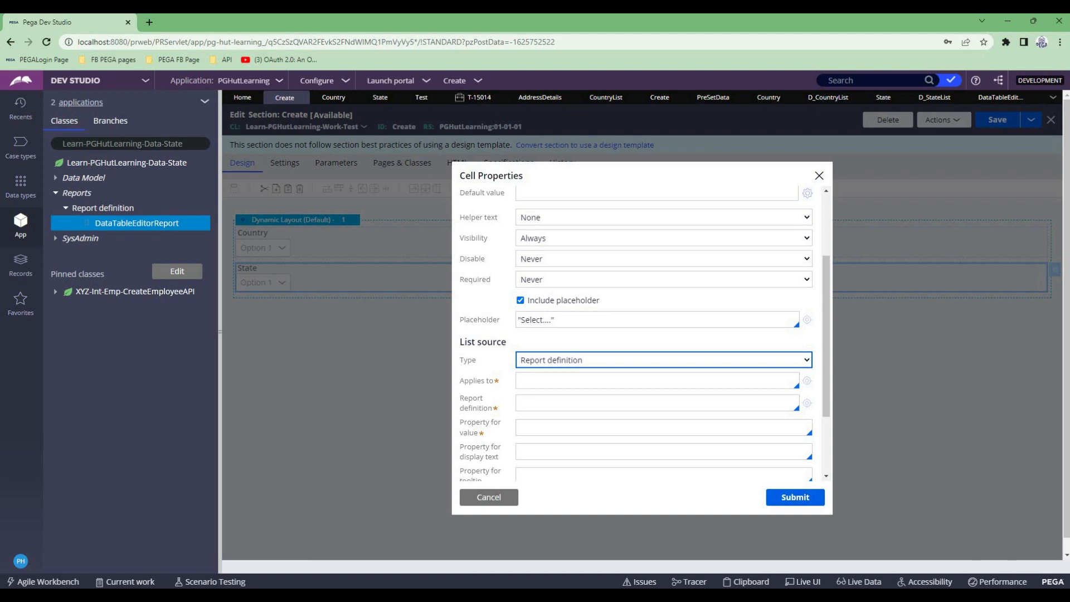
{"action": "triple_click", "coordinate": [173, 144]}
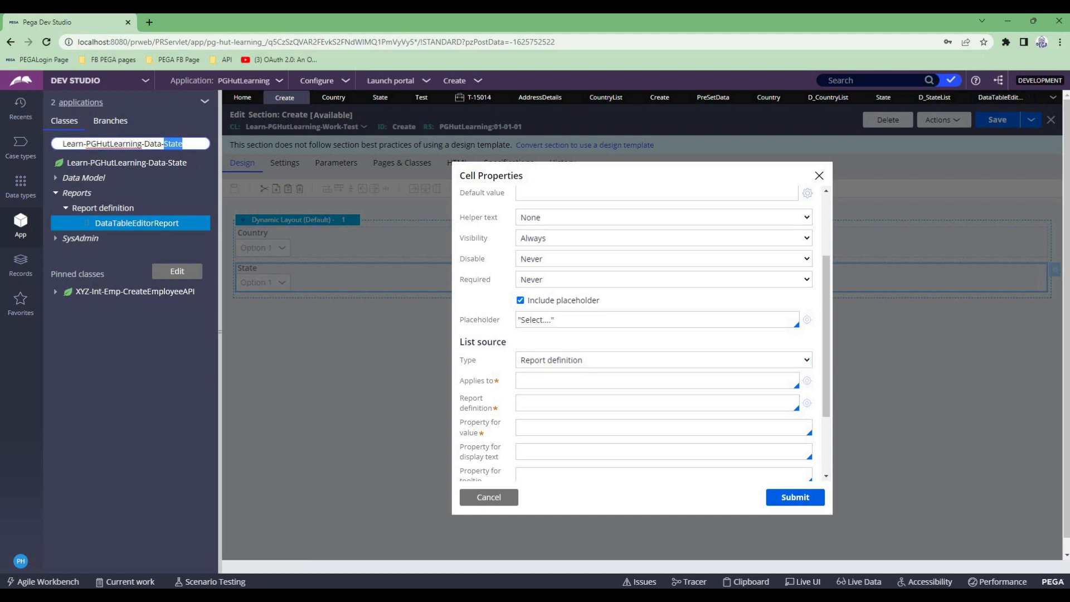
{"action": "key", "text": "ctrl+c"}
{"action": "left_click", "coordinate": [557, 380]}
{"action": "key", "text": "ctrl+v"}
- Choose DataTableEditorReport as the report definition for the State dropdown's list source
{"action": "left_click", "coordinate": [557, 402]}
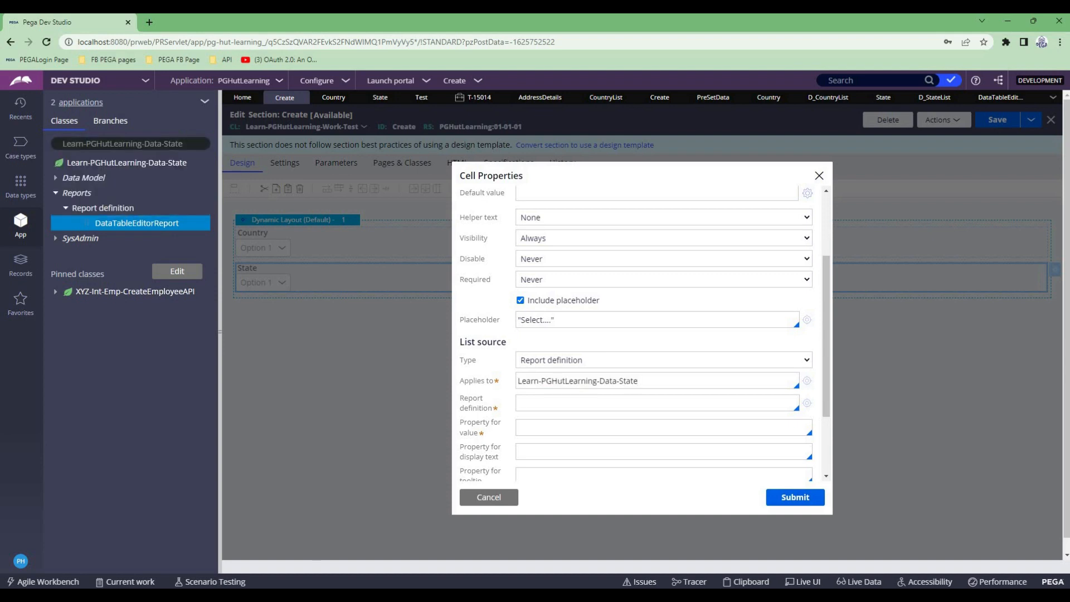
{"action": "key", "text": "Down"}
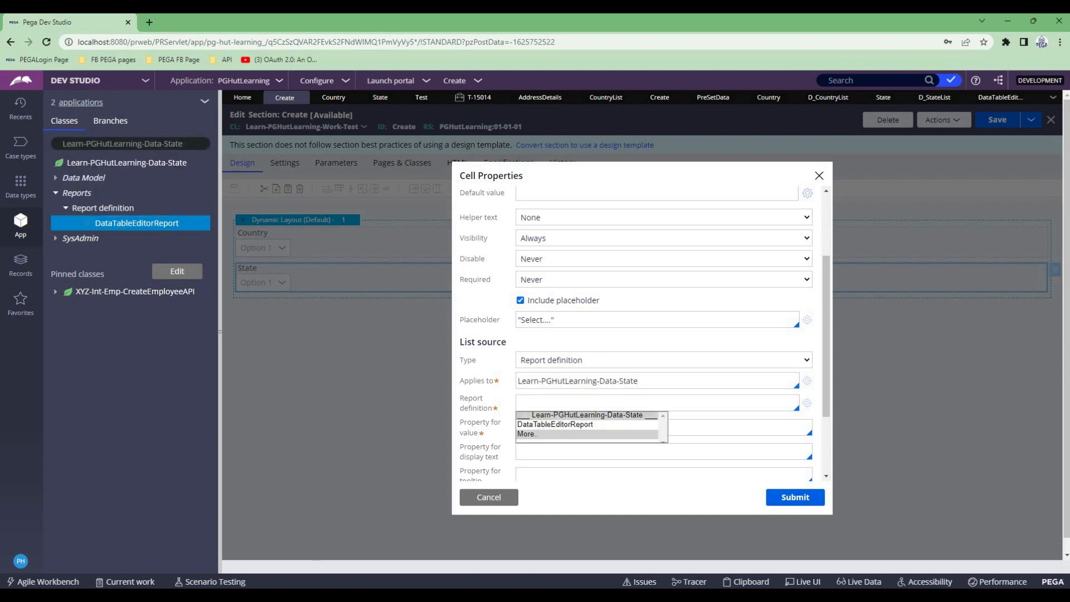
{"action": "key", "text": "Down"}
{"action": "key", "text": "Return"}
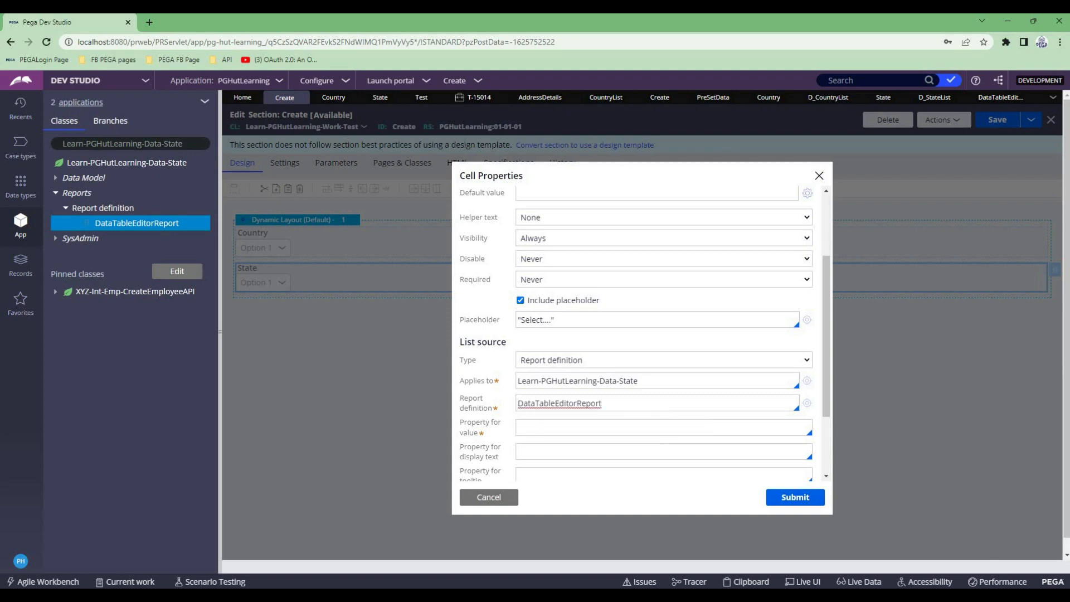
{"action": "left_click", "coordinate": [638, 381]}
- Set the State dropdown's value property to .StateCode and display text property to .StateName, then submit and save the Create section
{"action": "left_click", "coordinate": [591, 428]}
{"action": "key", "text": "Down"}
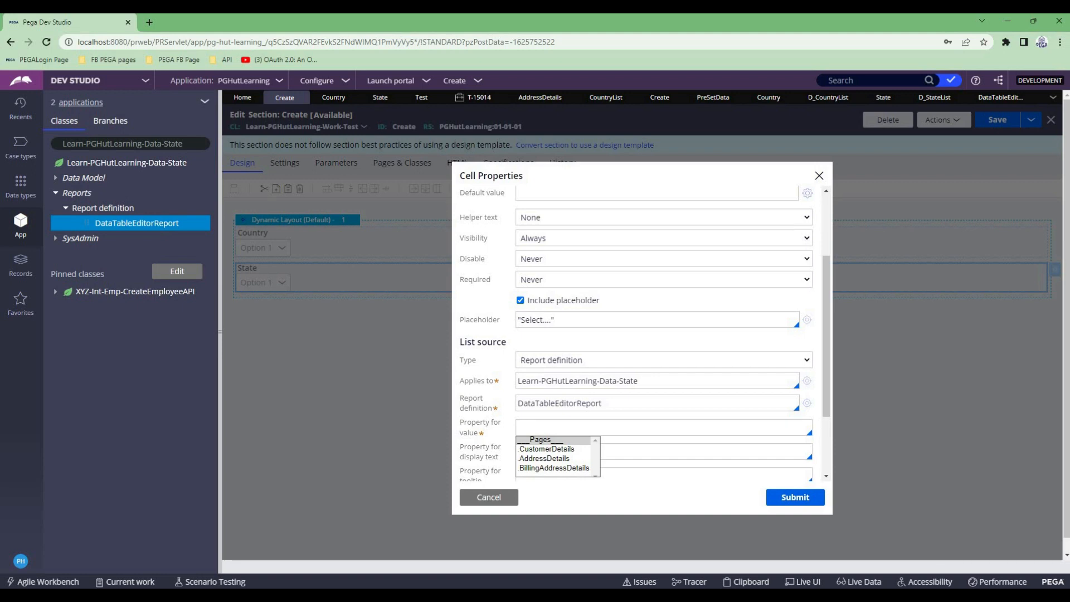
{"action": "type", "text": "."}
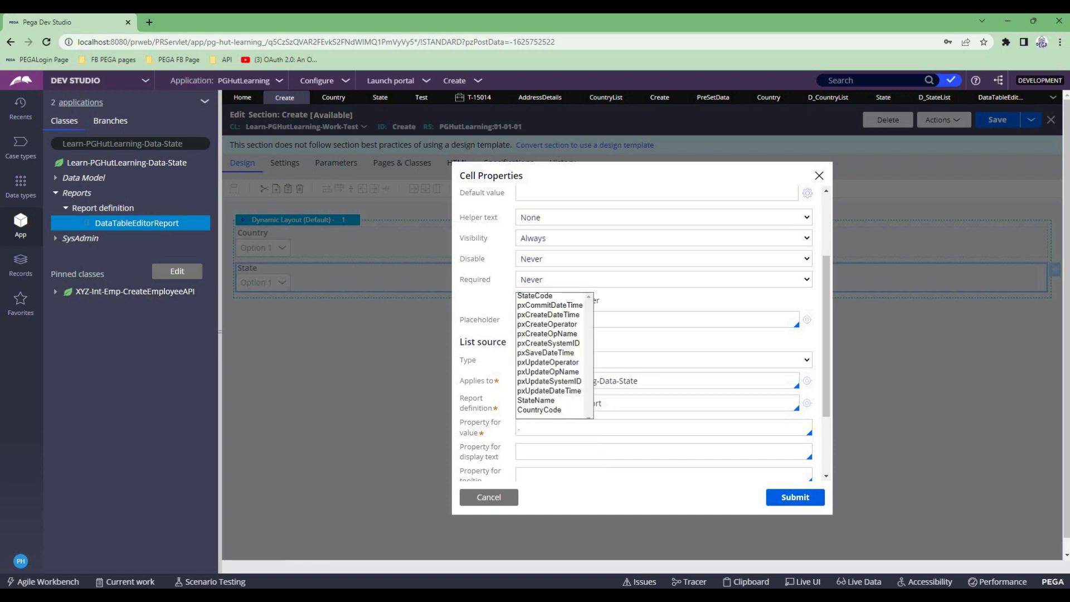
{"action": "key", "text": "Down"}
{"action": "key", "text": "Return"}
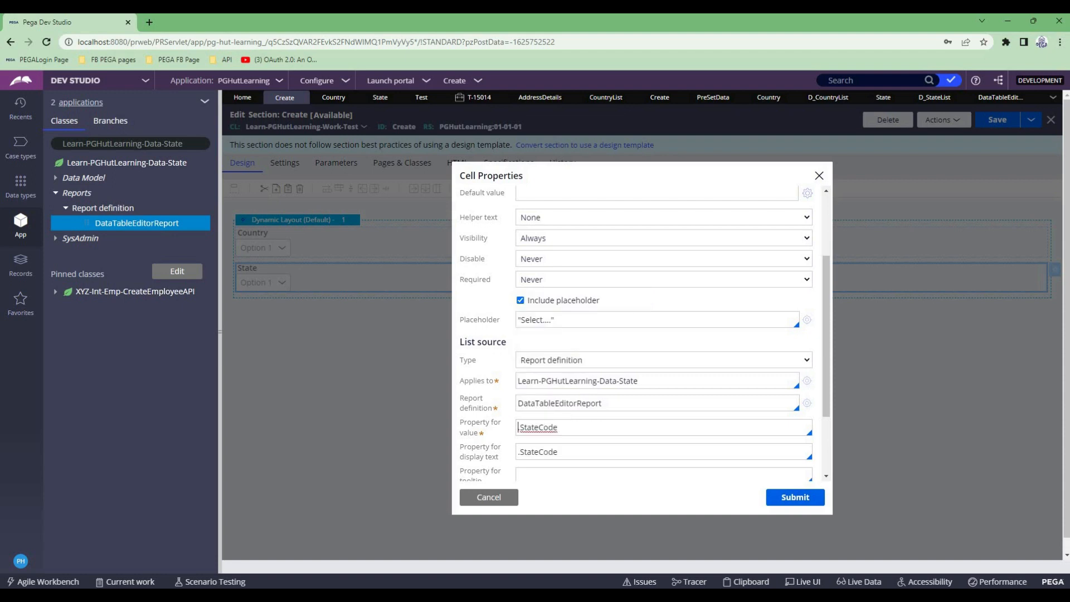
{"action": "key", "text": "Tab"}
{"action": "type", "text": "."}
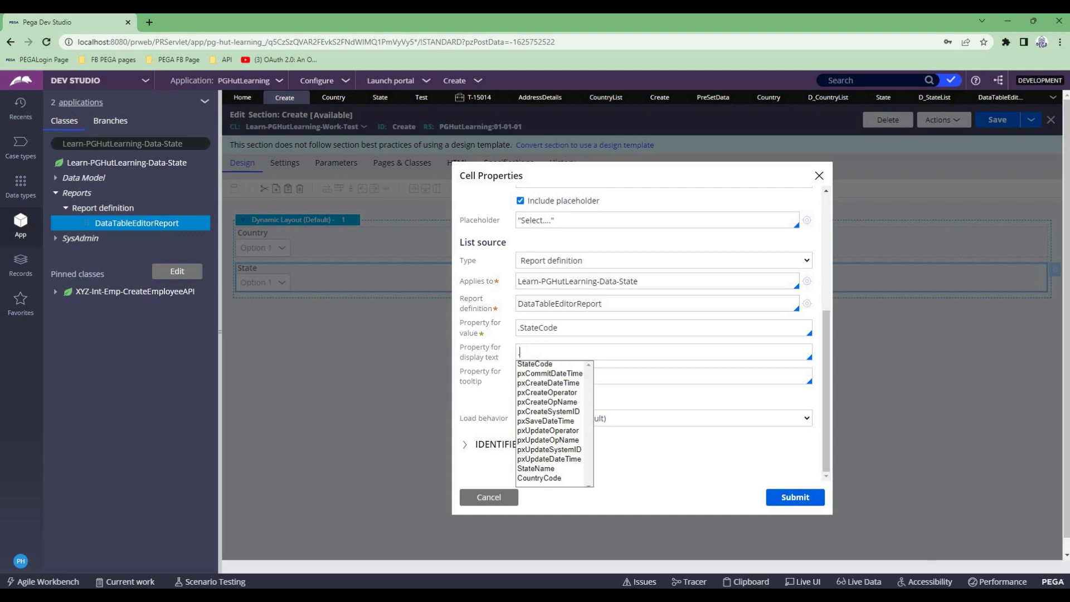
{"action": "left_click", "coordinate": [536, 469]}
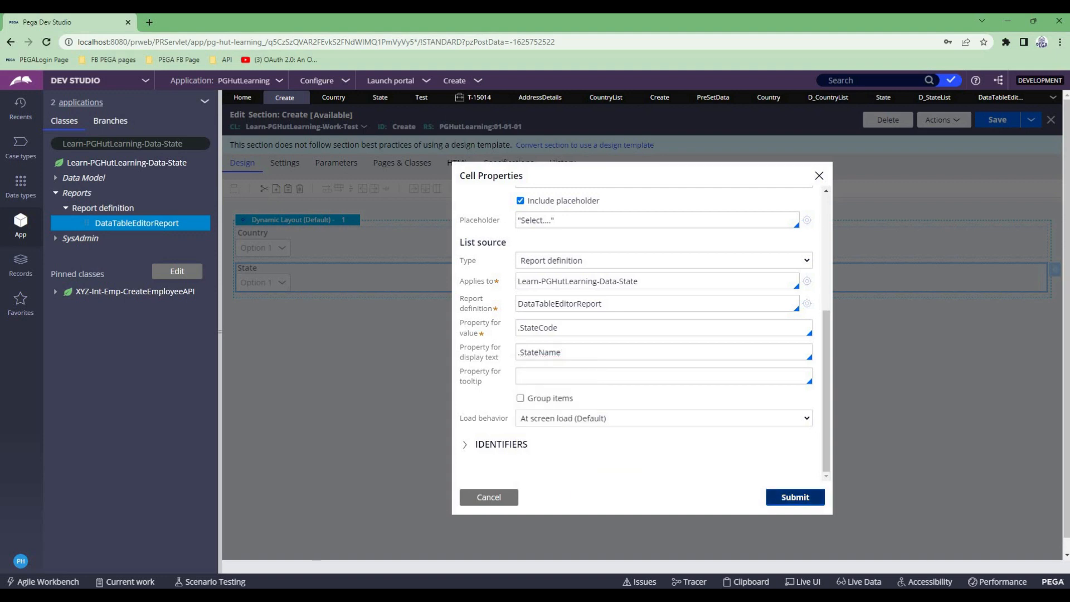
{"action": "left_click", "coordinate": [795, 496]}
{"action": "left_click", "coordinate": [997, 120]}
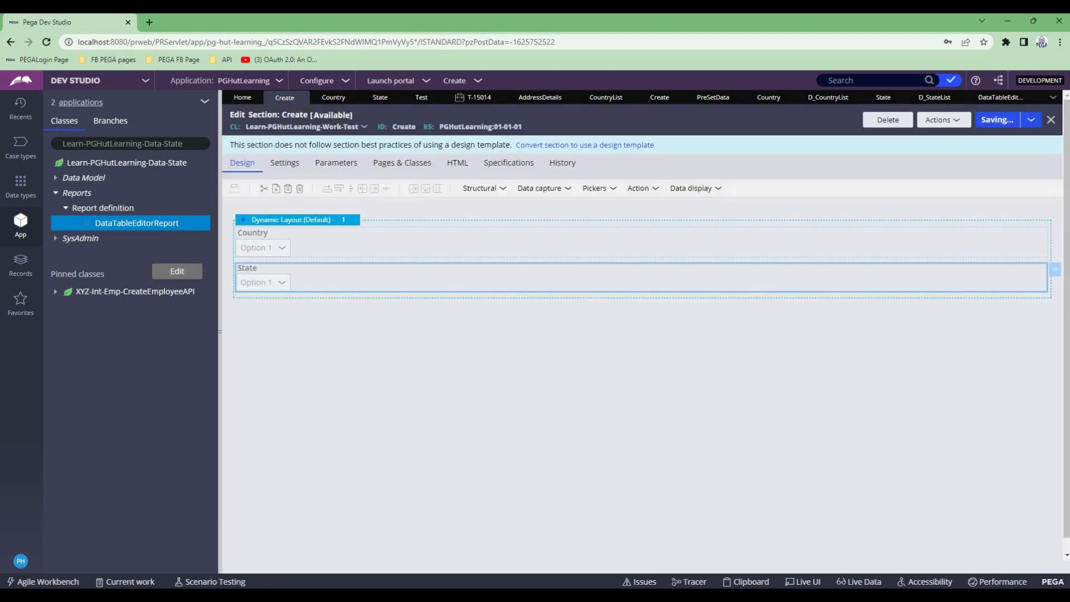
- Refresh the open Test case and check the options offered by its Country and State dropdowns
{"action": "left_click", "coordinate": [474, 97]}
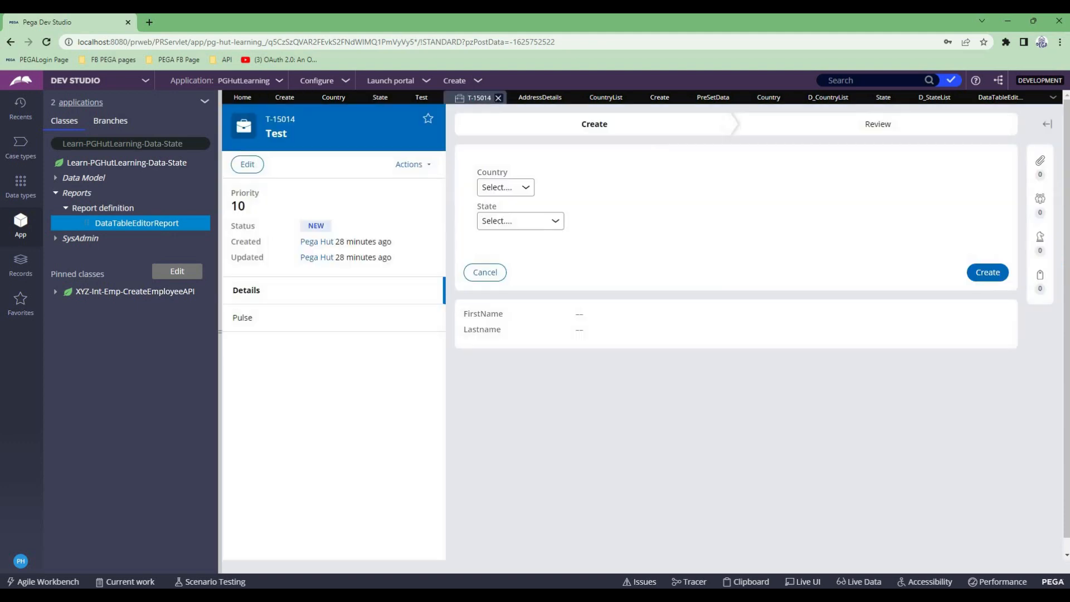
{"action": "left_click", "coordinate": [409, 163]}
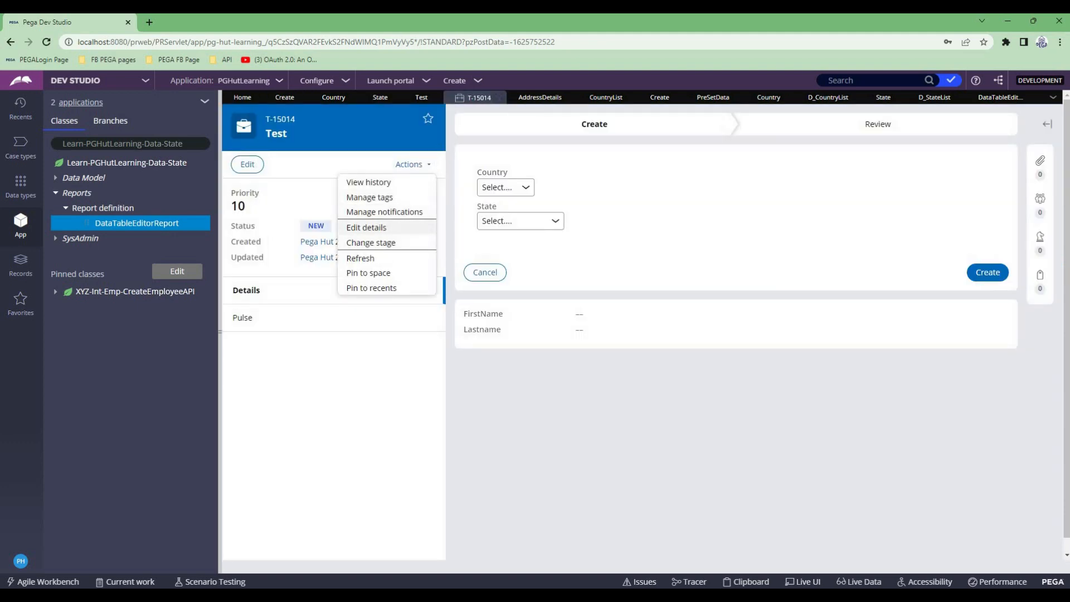
{"action": "left_click", "coordinate": [365, 258]}
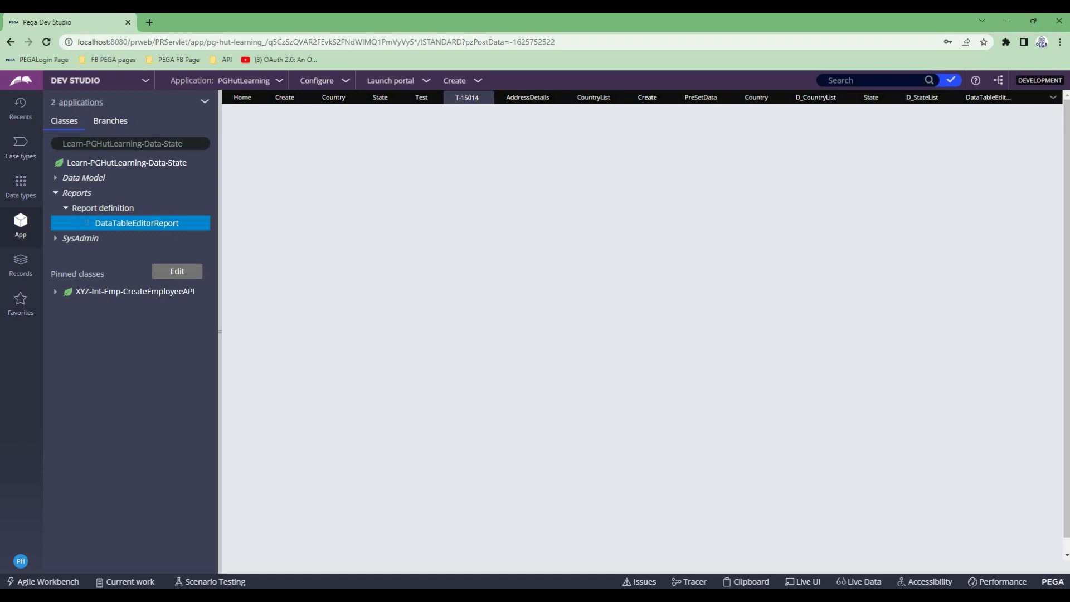
{"action": "left_click", "coordinate": [505, 188]}
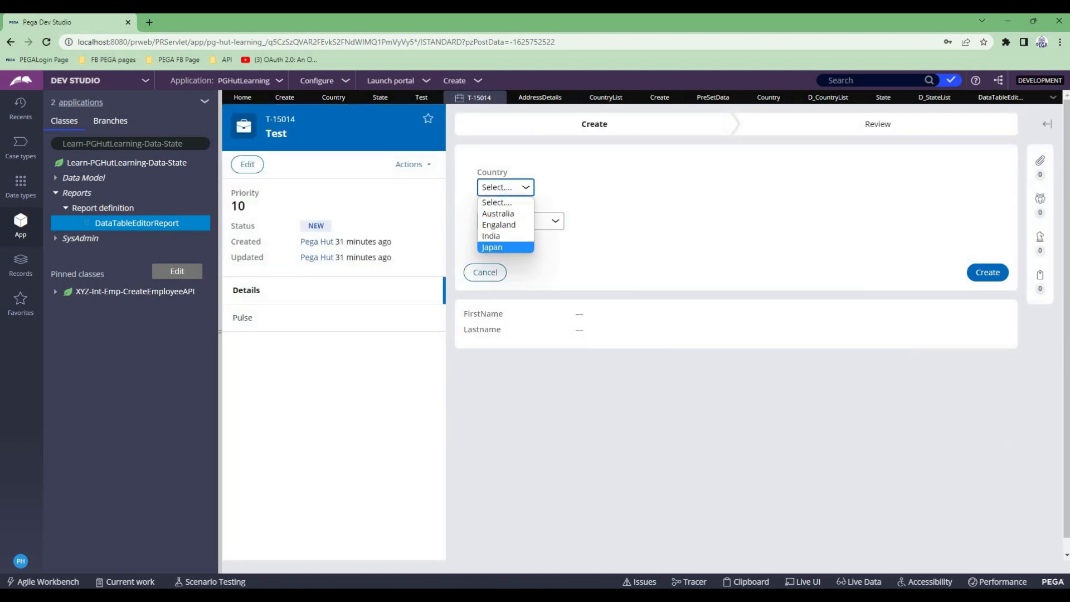
{"action": "left_click", "coordinate": [590, 243]}
{"action": "left_click", "coordinate": [521, 221]}
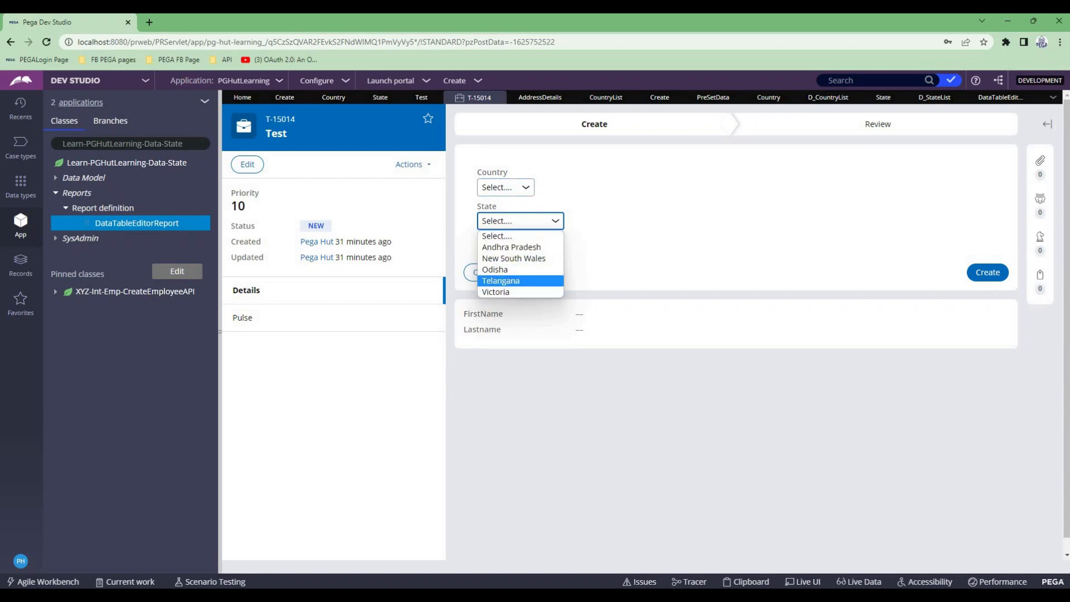
{"action": "left_click", "coordinate": [630, 248]}
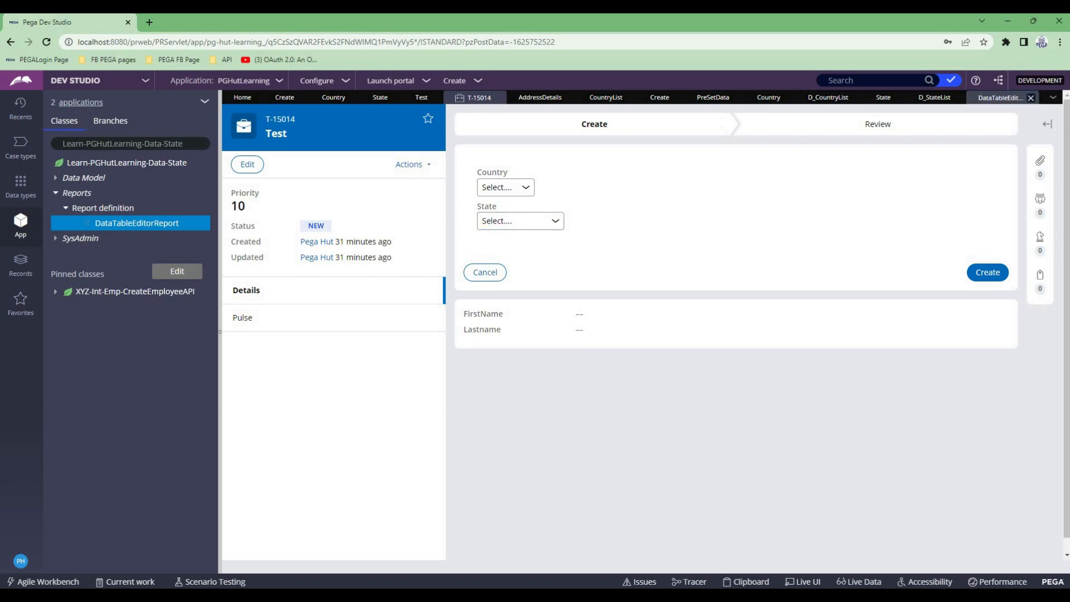
- In the DataTableEditorReport report definition, add a parameter named CountryCode with data type Text
{"action": "left_click", "coordinate": [1000, 98]}
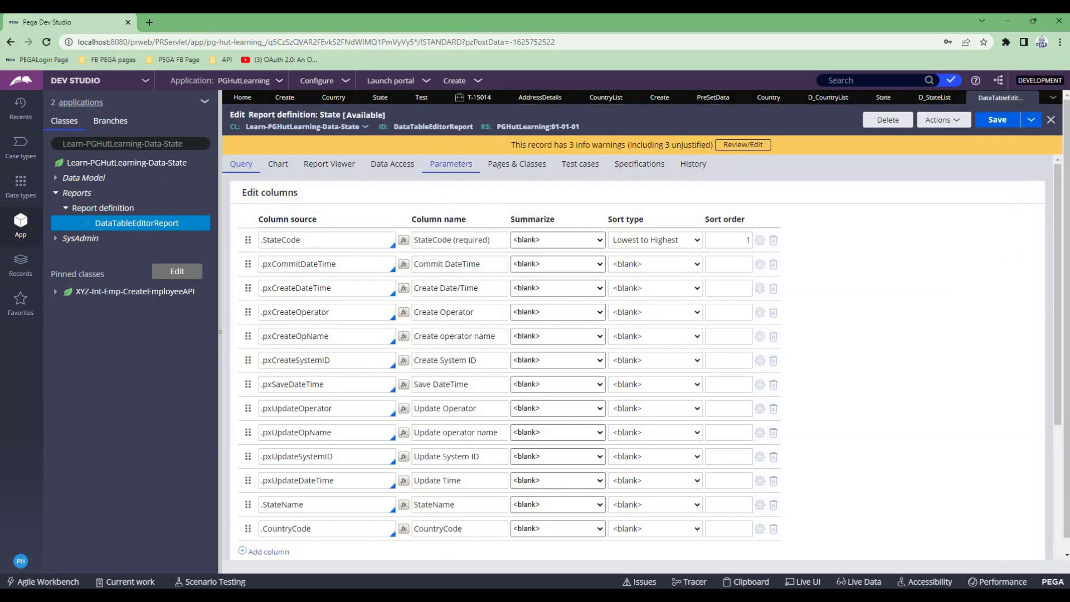
{"action": "left_click", "coordinate": [451, 163]}
{"action": "type", "text": "Para"}
{"action": "key", "text": "BackSpace"}
{"action": "key", "text": "BackSpace"}
{"action": "key", "text": "BackSpace"}
{"action": "key", "text": "BackSpace"}
{"action": "type", "text": "CountryCode"}
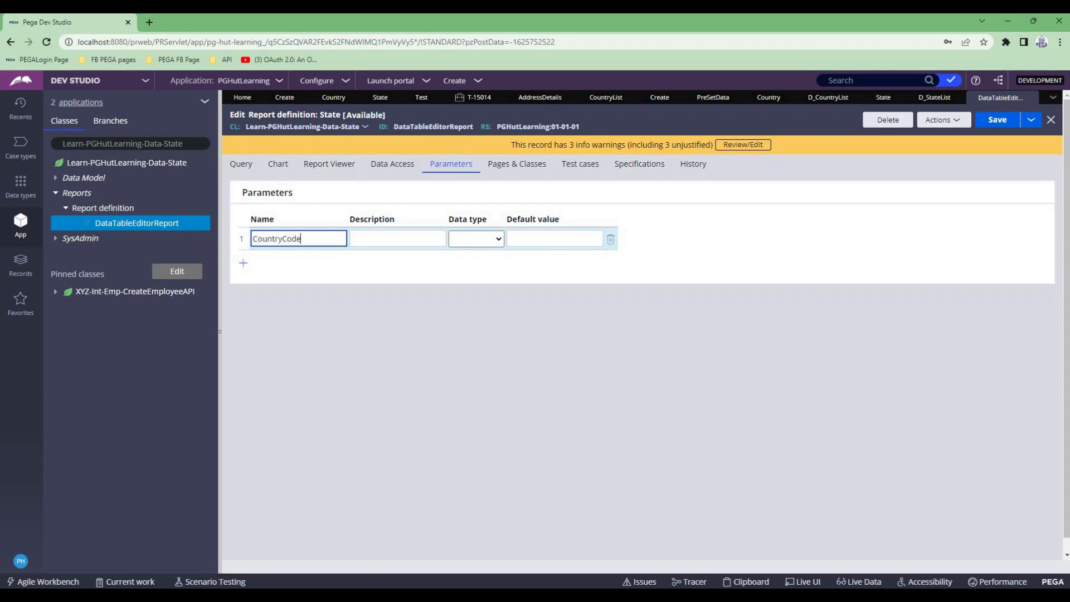
{"action": "key", "text": "ctrl+a"}
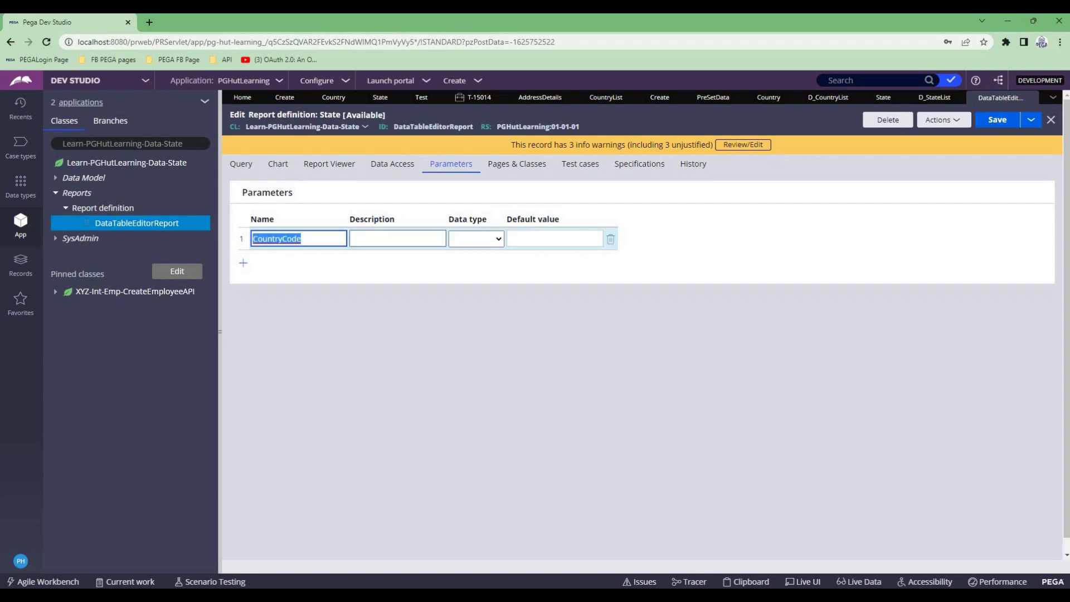
{"action": "left_click", "coordinate": [475, 239]}
{"action": "left_click", "coordinate": [468, 261]}
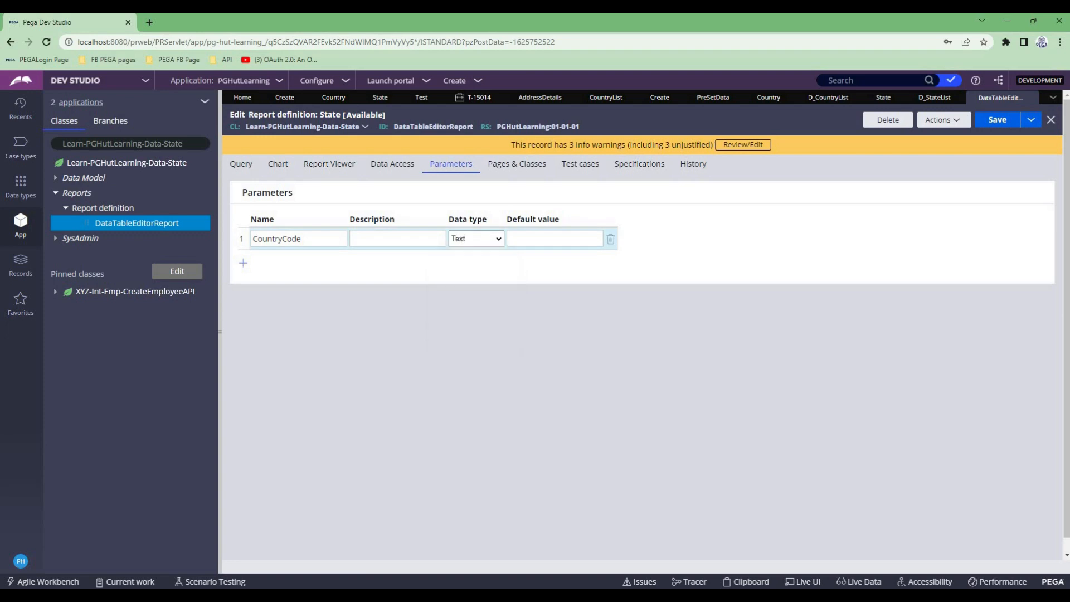
- Add a report filter requiring .CountryCode "Is equal" to the CountryCode parameter, and save the report definition
{"action": "left_click", "coordinate": [241, 164]}
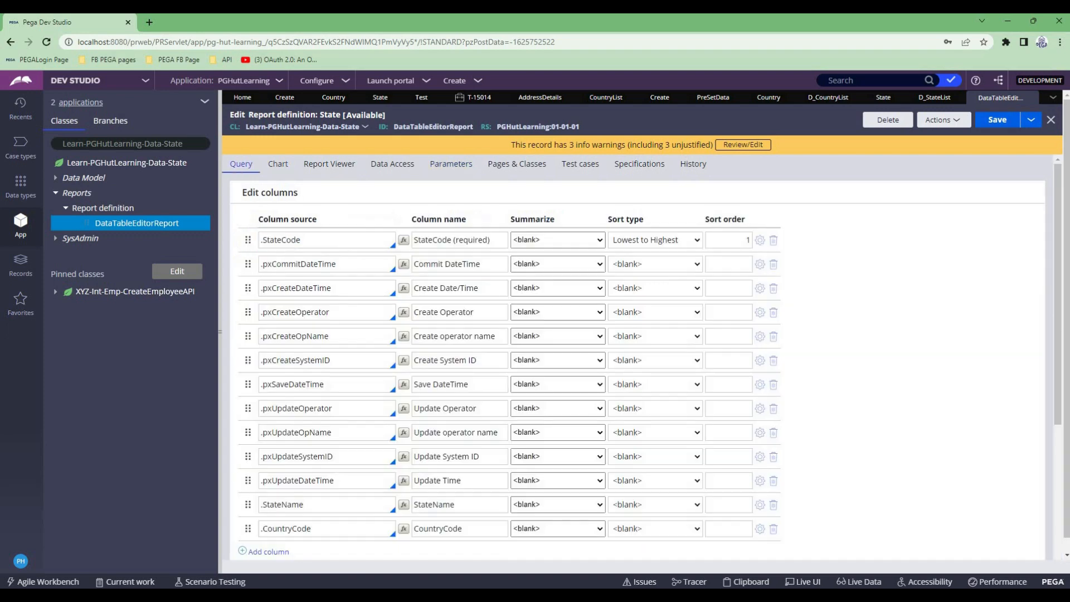
{"action": "scroll", "coordinate": [460, 243], "scroll_direction": "down", "scroll_amount": 1}
{"action": "scroll", "coordinate": [460, 243], "scroll_direction": "down", "scroll_amount": 2}
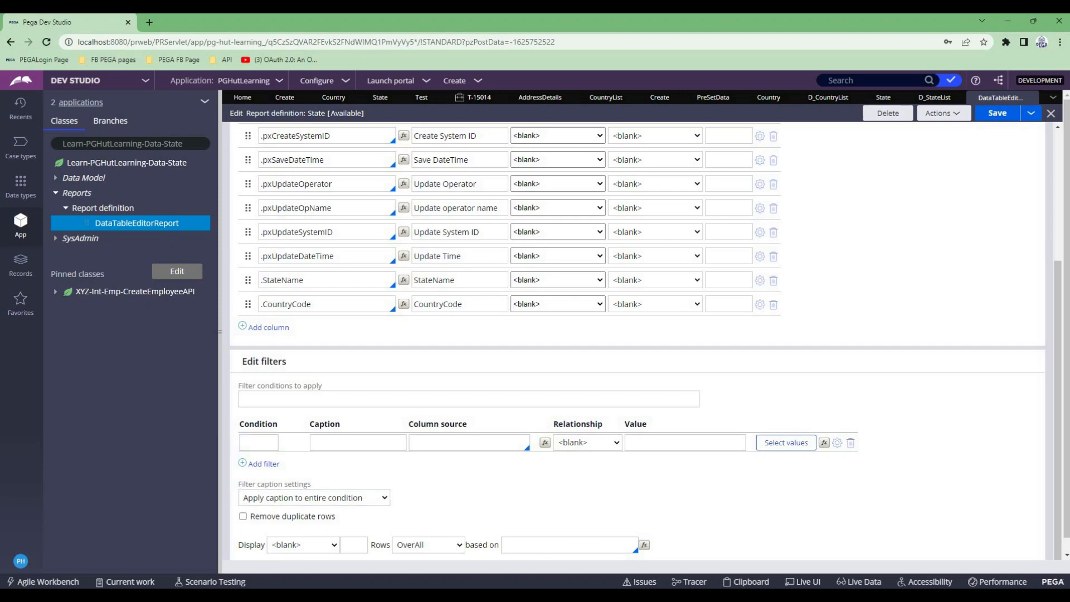
{"action": "left_click", "coordinate": [469, 442]}
{"action": "type", "text": "."}
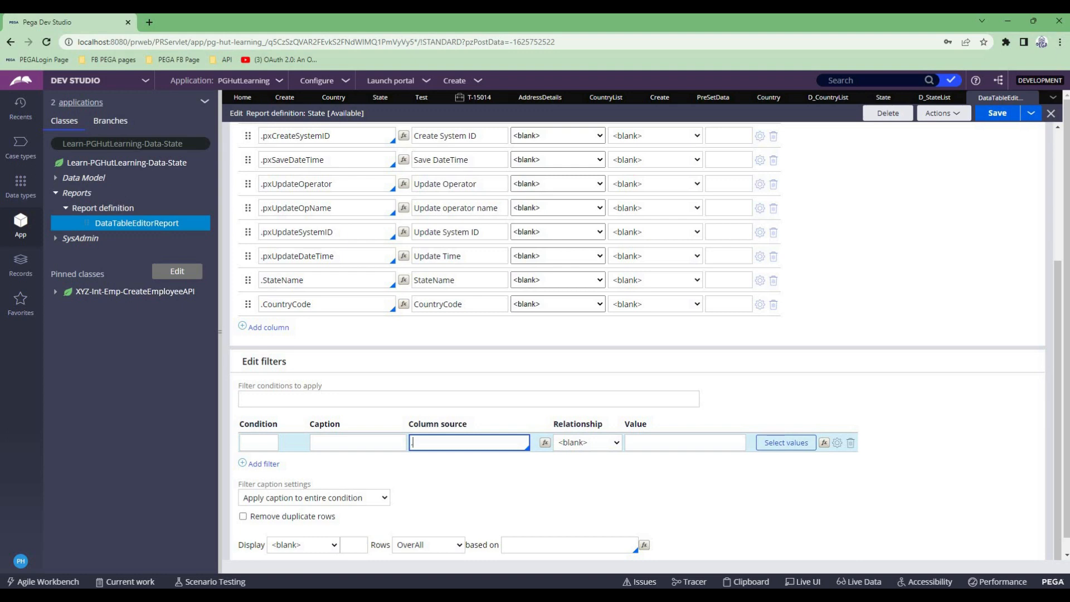
{"action": "type", "text": "country"}
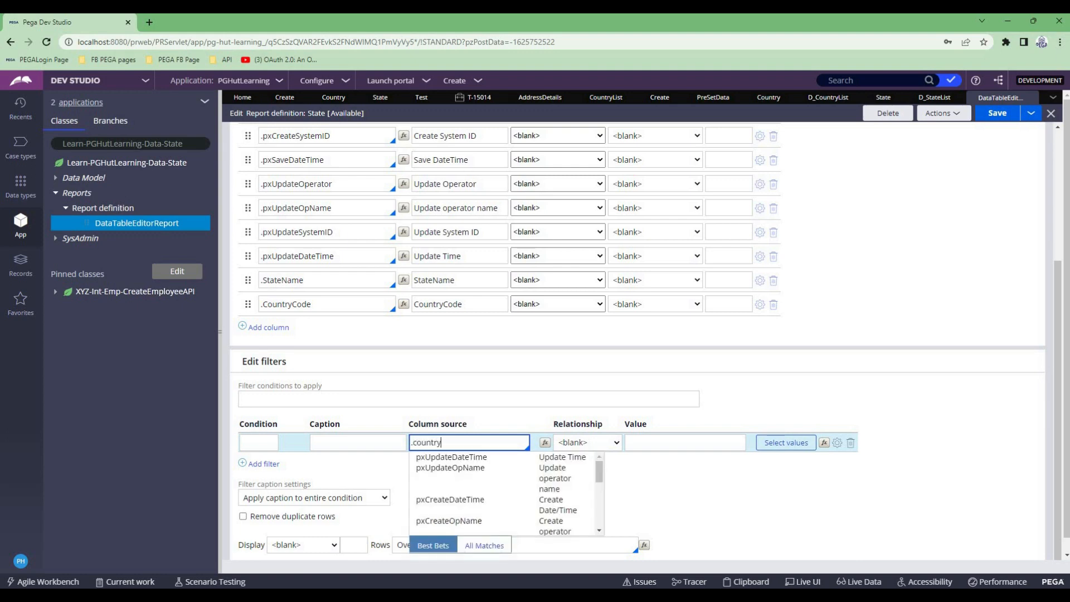
{"action": "key", "text": "Return"}
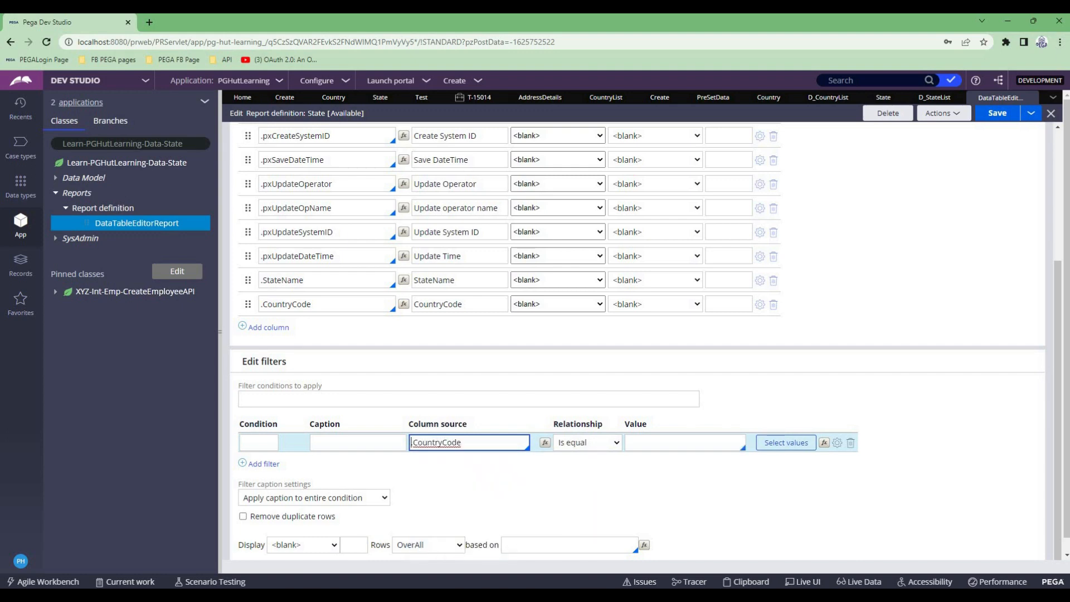
{"action": "double_click", "coordinate": [286, 304]}
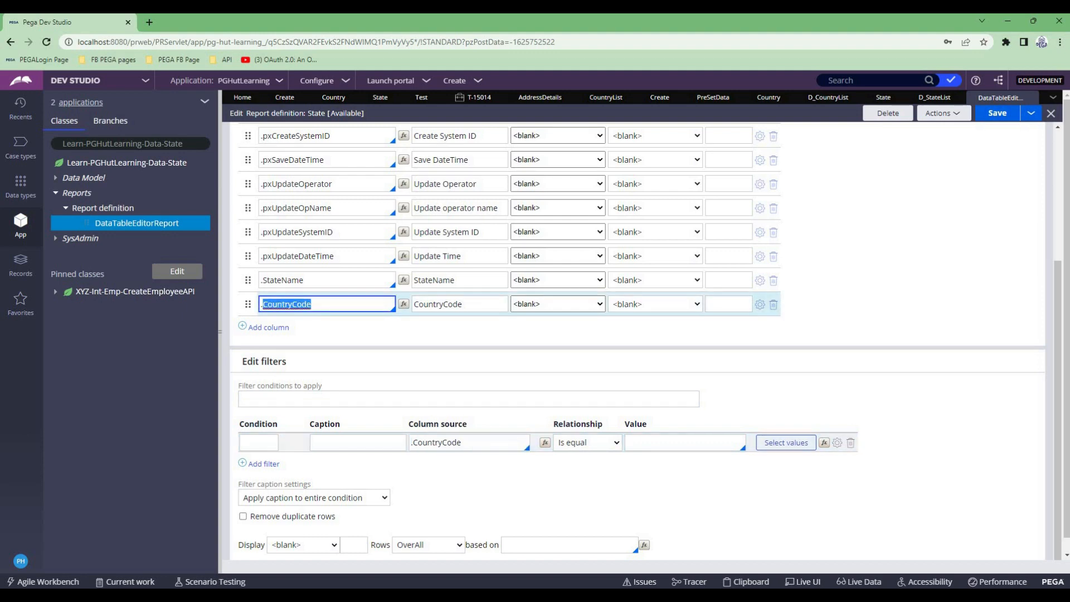
{"action": "left_click", "coordinate": [685, 442]}
{"action": "type", "text": "Param.cou"}
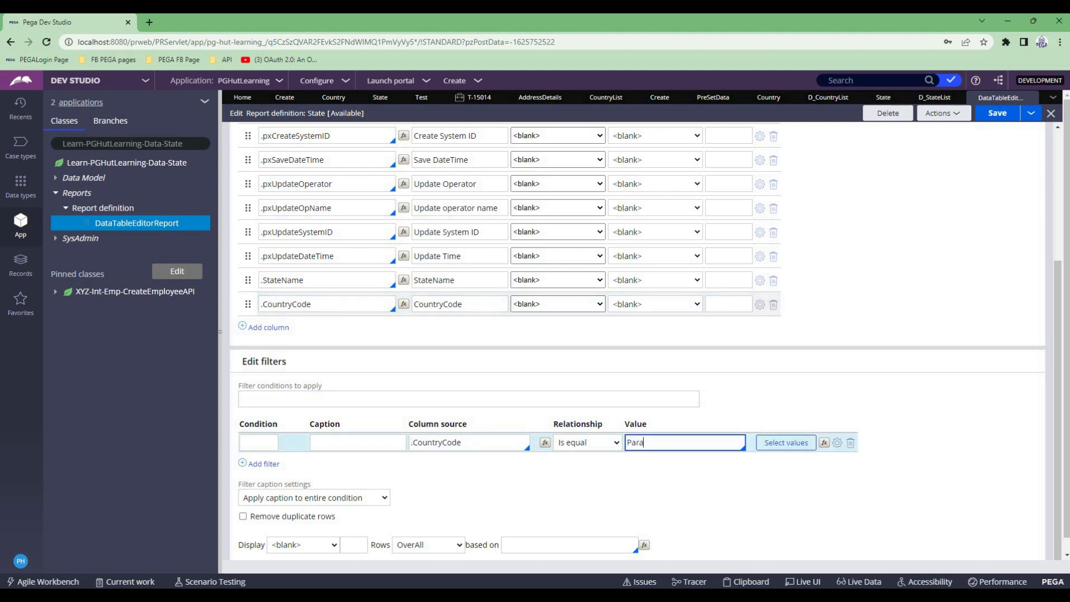
{"action": "key", "text": "Down"}
{"action": "key", "text": "Down"}
{"action": "key", "text": "Return"}
{"action": "left_click", "coordinate": [996, 113]}
- Set the CountryCode parameter's default value to IND, save, and run the report to test the filter
{"action": "scroll", "coordinate": [654, 329], "scroll_direction": "up", "scroll_amount": 4}
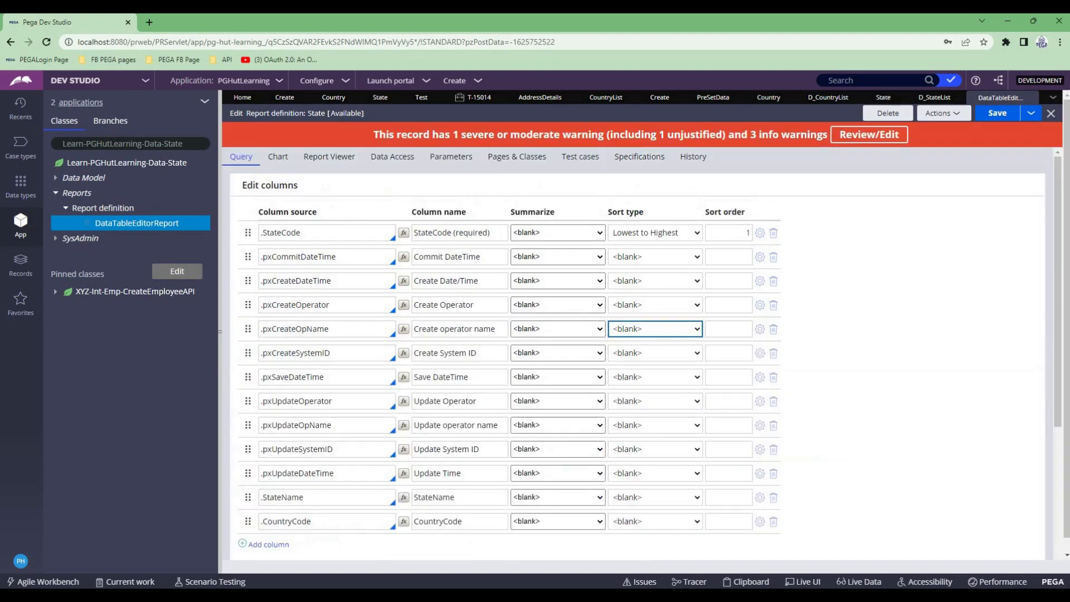
{"action": "left_click", "coordinate": [451, 157]}
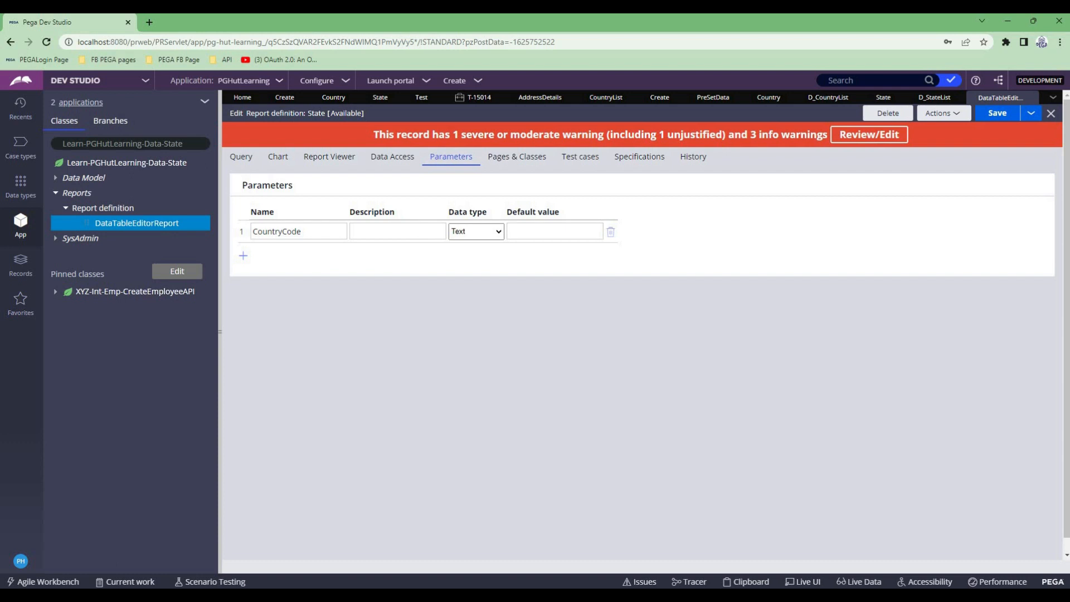
{"action": "left_click", "coordinate": [555, 231]}
{"action": "type", "text": "IND"}
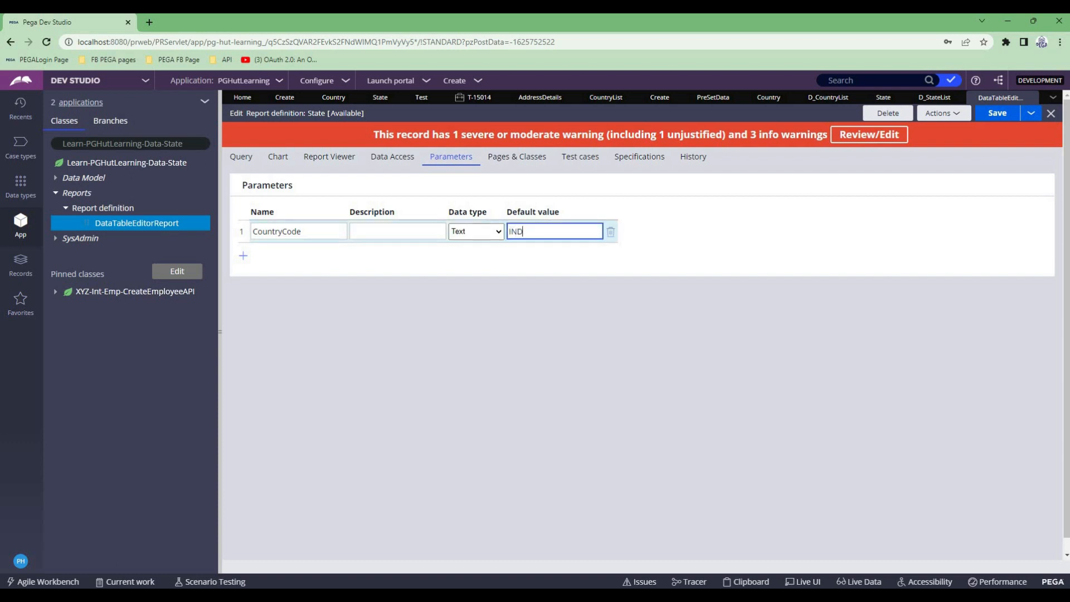
{"action": "key", "text": "ctrl+s"}
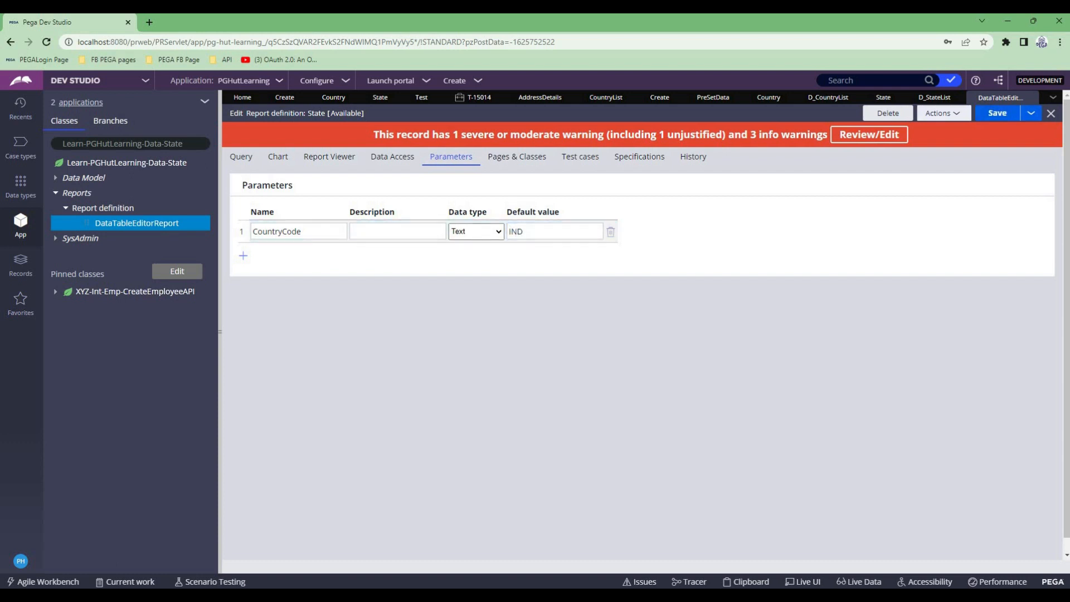
{"action": "left_click", "coordinate": [943, 113]}
{"action": "left_click", "coordinate": [917, 125]}
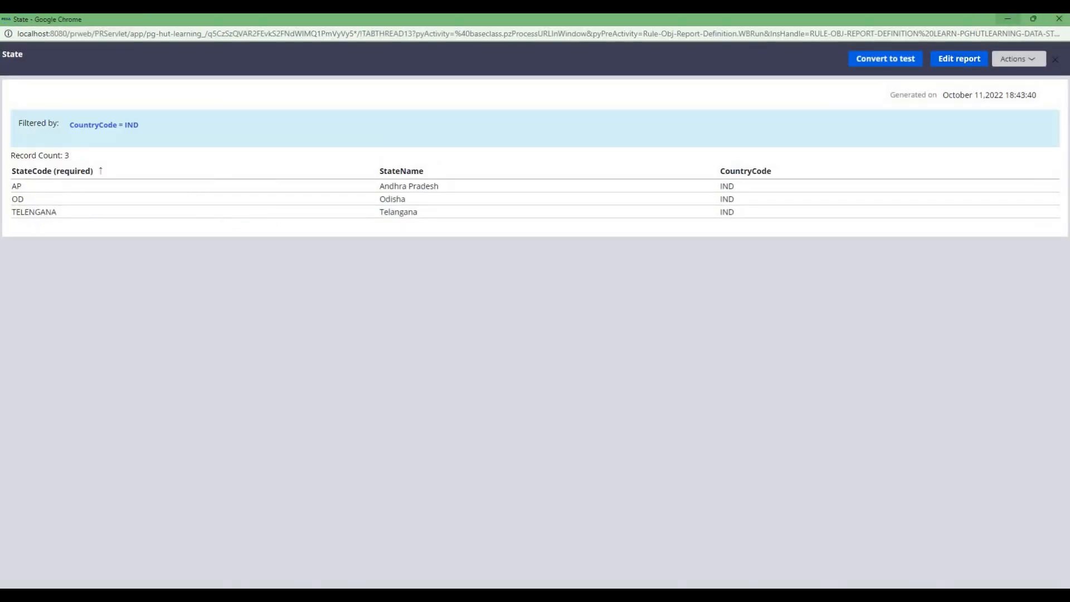
{"action": "left_click", "coordinate": [1058, 19]}
- Change the CountryCode parameter's default value to AUS, save, and run the report again
{"action": "double_click", "coordinate": [523, 231]}
{"action": "type", "text": "AUS"}
{"action": "key", "text": "ctrl+s"}
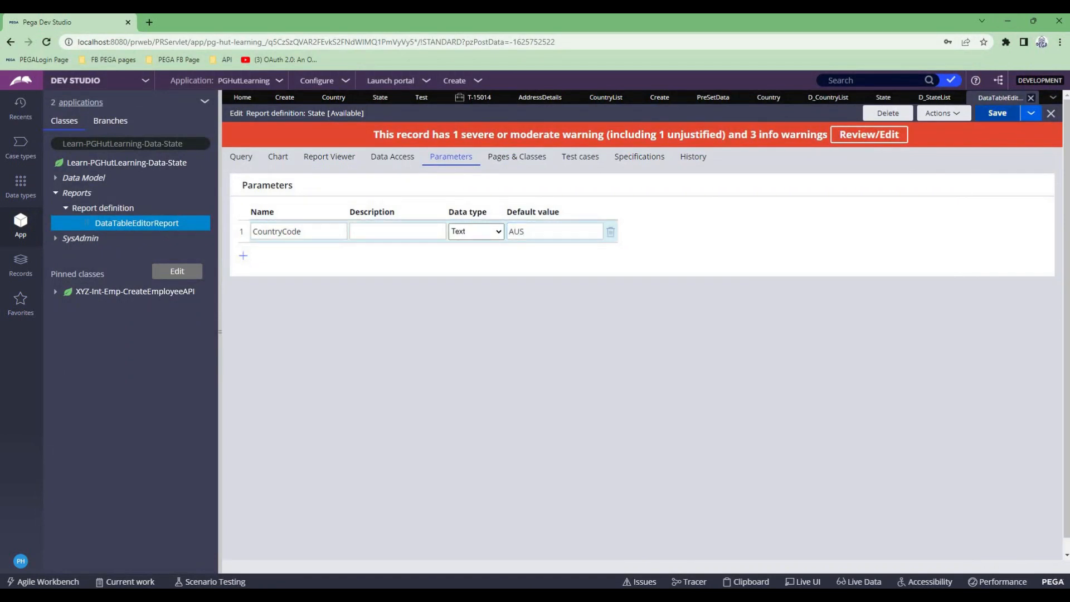
{"action": "left_click", "coordinate": [943, 113]}
{"action": "left_click", "coordinate": [914, 129]}
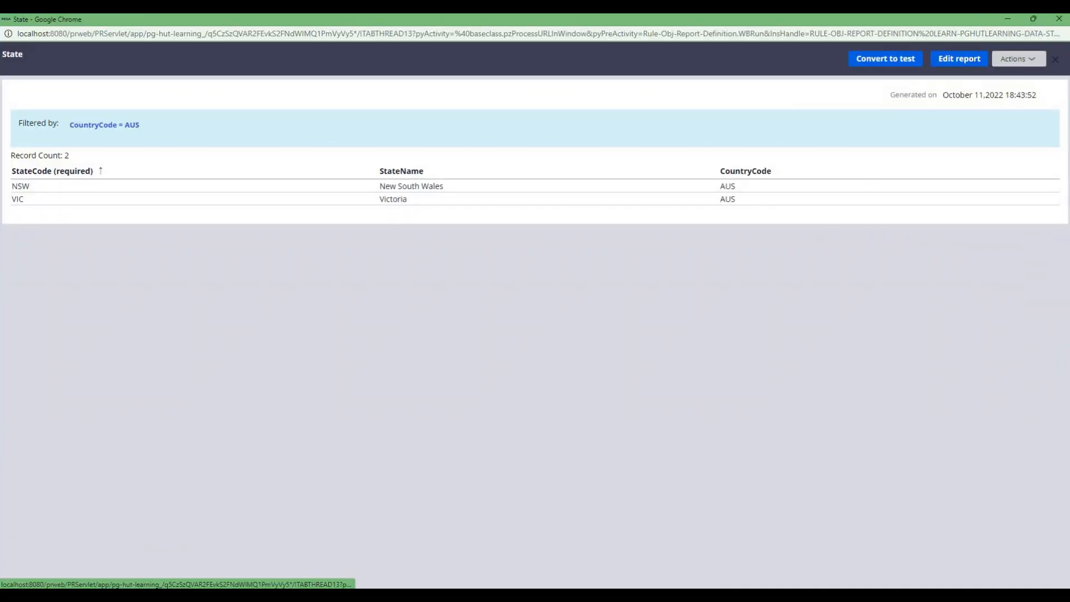
{"action": "left_click", "coordinate": [1058, 19]}
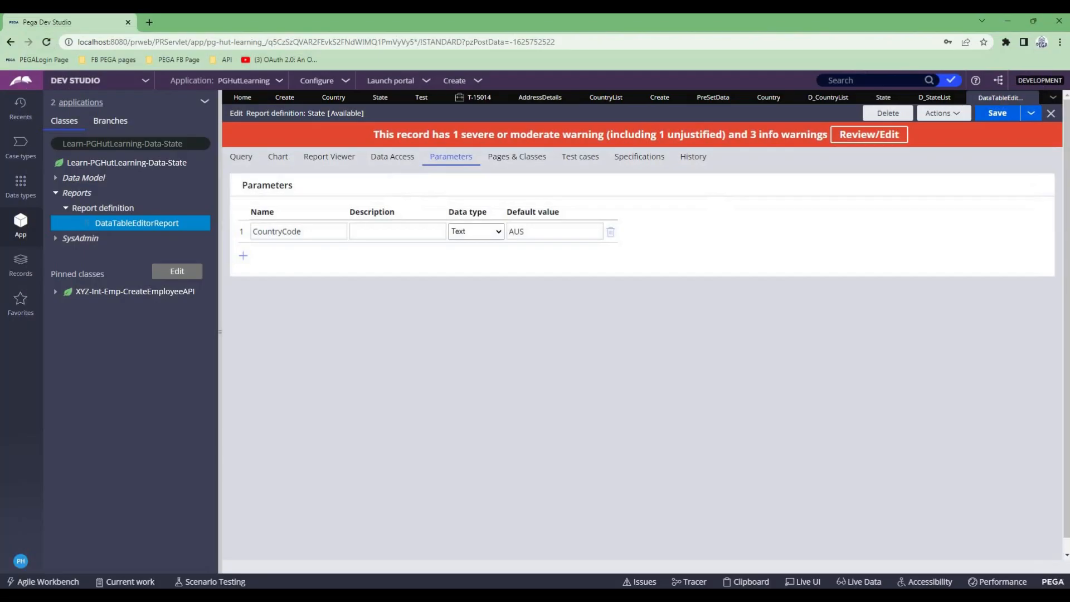
- Clear the CountryCode parameter's default value and save the report definition
{"action": "double_click", "coordinate": [517, 232]}
{"action": "key", "text": "BackSpace"}
{"action": "key", "text": "ctrl+s"}
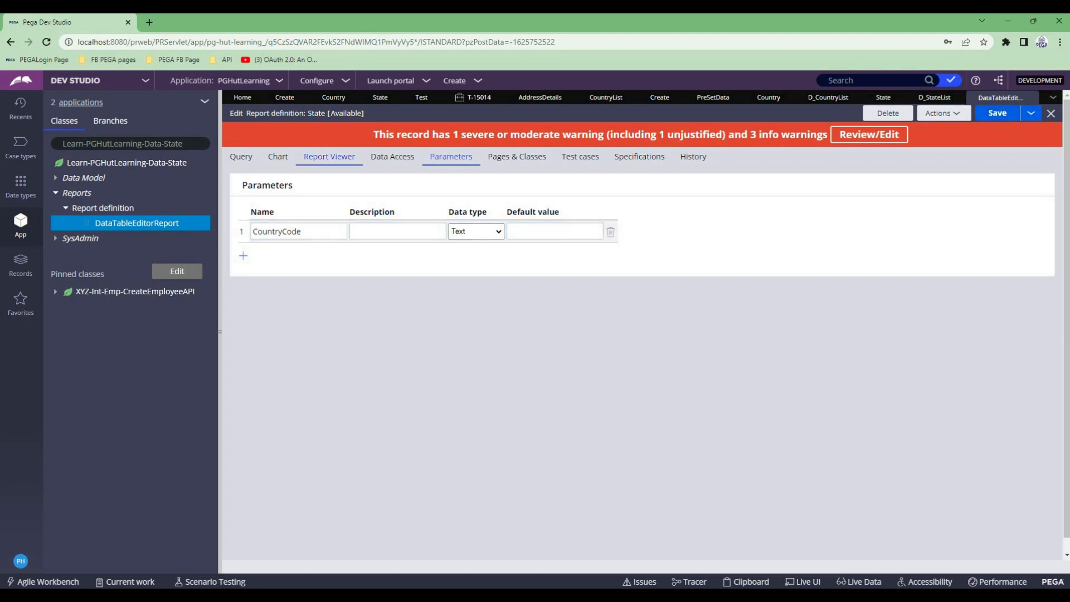
- In the Create section, reselect DataTableEditorReport as the State dropdown's report definition to load its CountryCode parameter
{"action": "left_click", "coordinate": [334, 97]}
{"action": "left_click", "coordinate": [284, 97]}
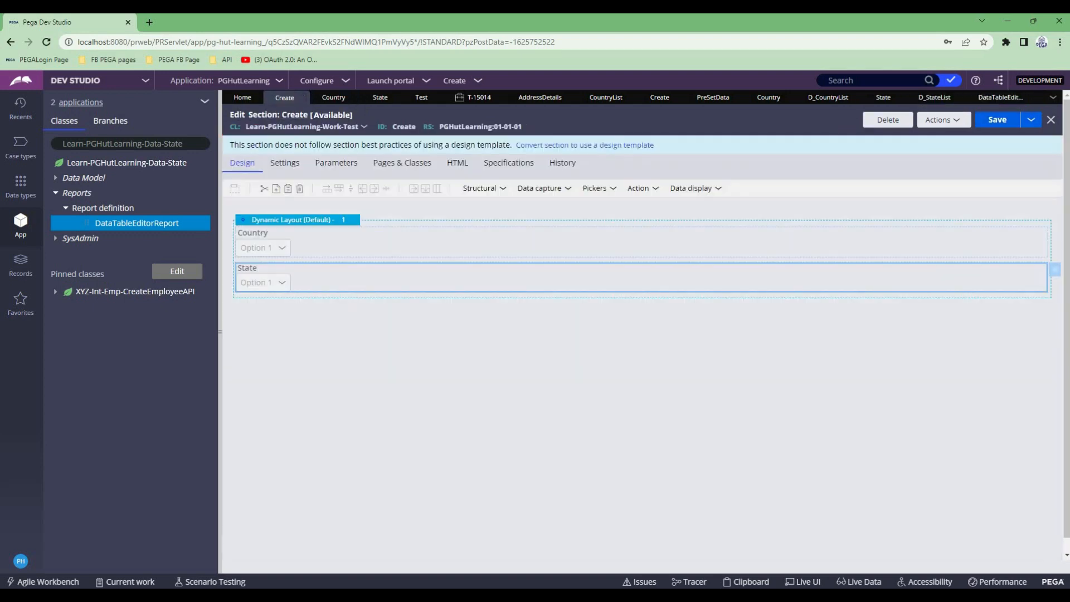
{"action": "left_click", "coordinate": [1055, 269]}
{"action": "scroll", "coordinate": [642, 334], "scroll_direction": "down", "scroll_amount": 2}
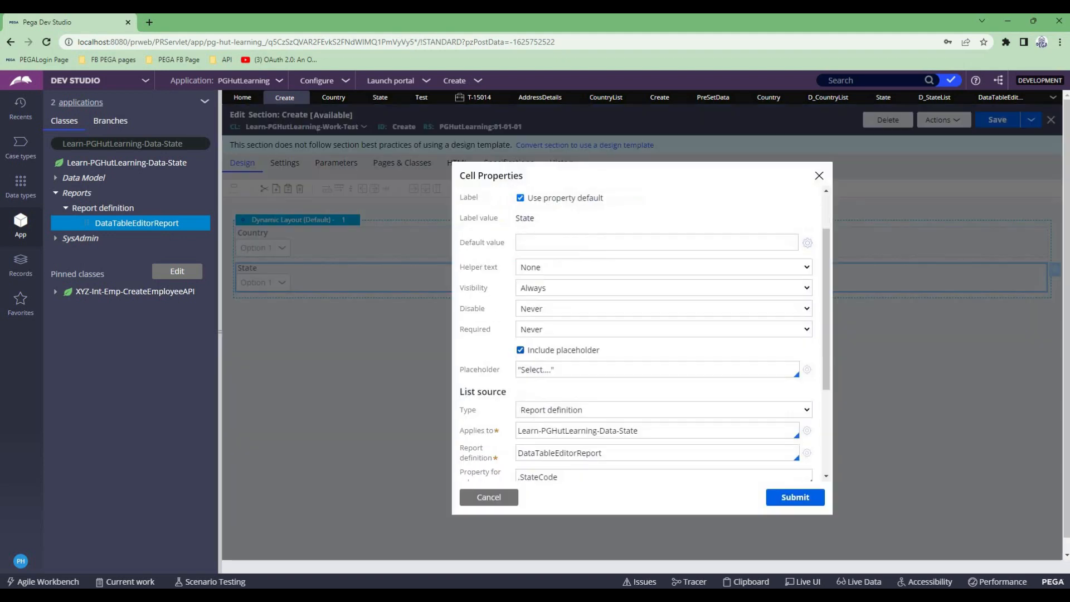
{"action": "left_click", "coordinate": [601, 403]}
{"action": "key", "text": "Down"}
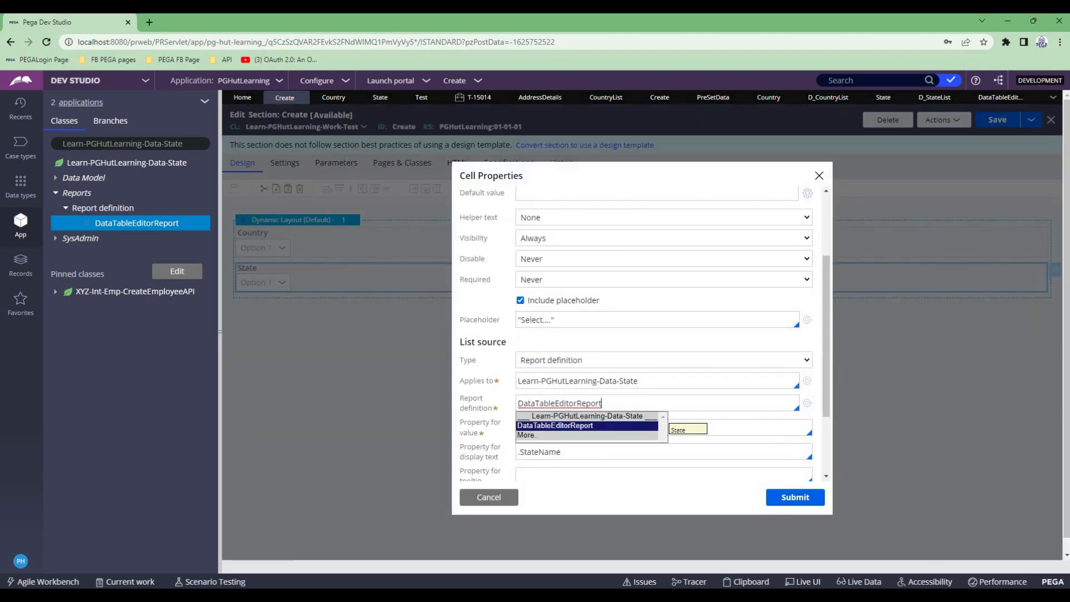
{"action": "key", "text": "Return"}
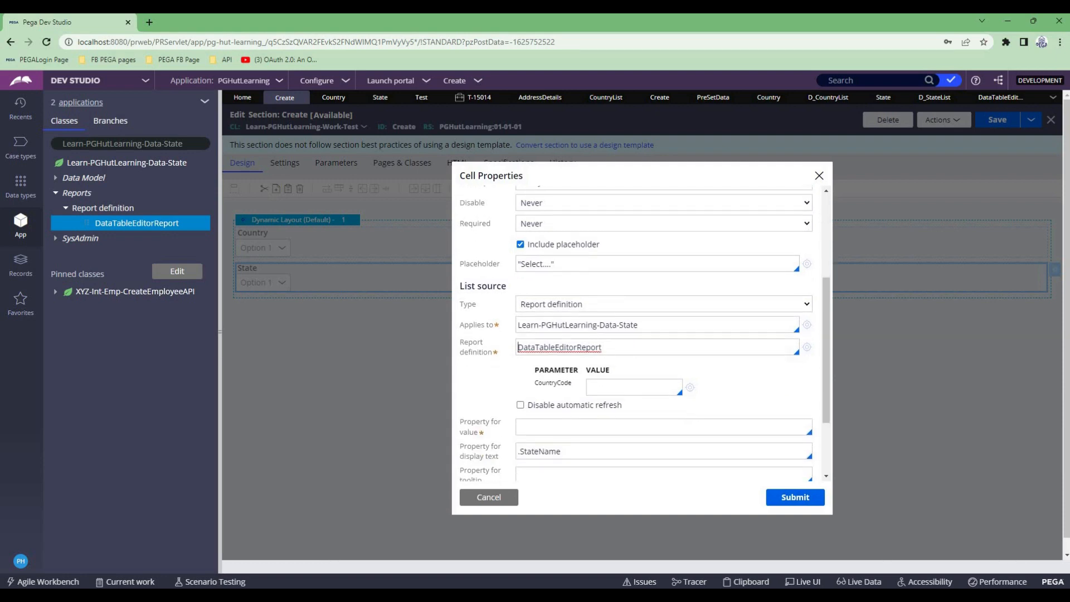
{"action": "left_click_drag", "start_coordinate": [534, 383], "coordinate": [571, 383]}
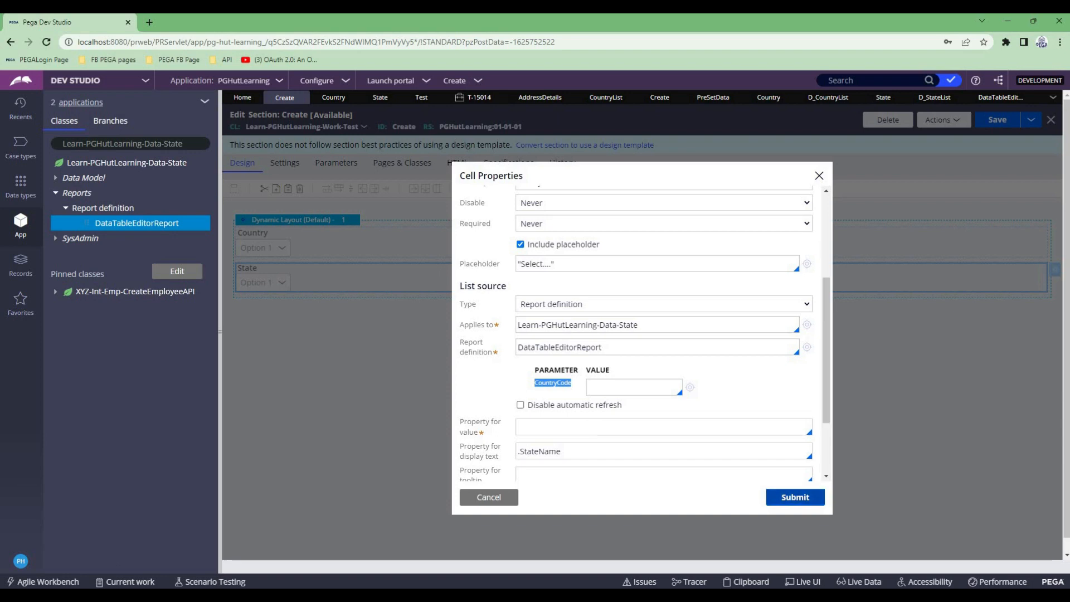
- Set the State dropdown's property for value to .StateCode and submit the cell properties
{"action": "left_click", "coordinate": [795, 497]}
{"action": "left_click", "coordinate": [637, 104]}
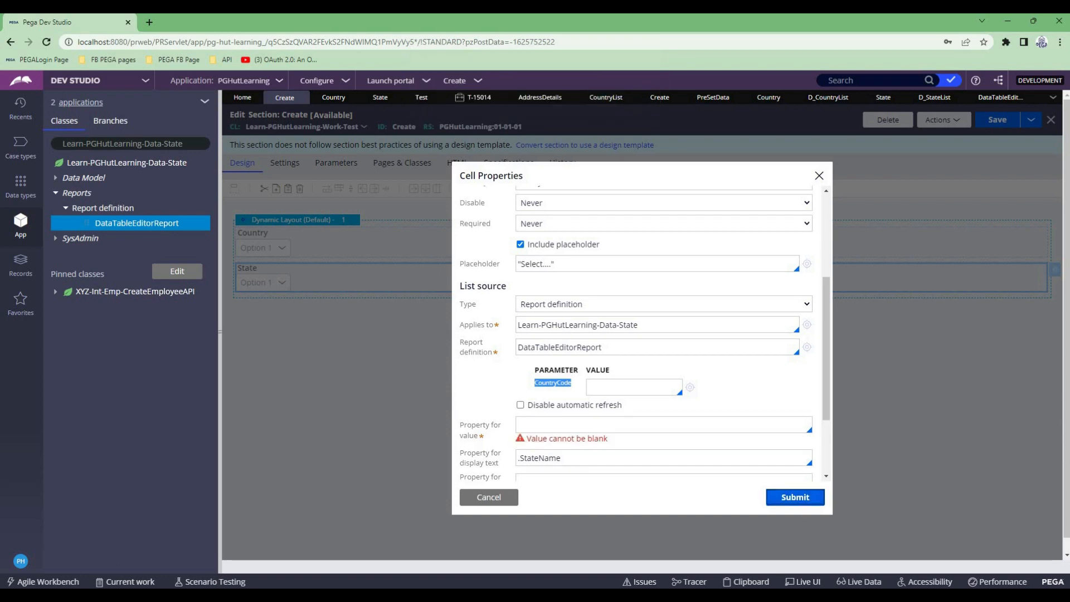
{"action": "left_click", "coordinate": [663, 425]}
{"action": "type", "text": ".s"}
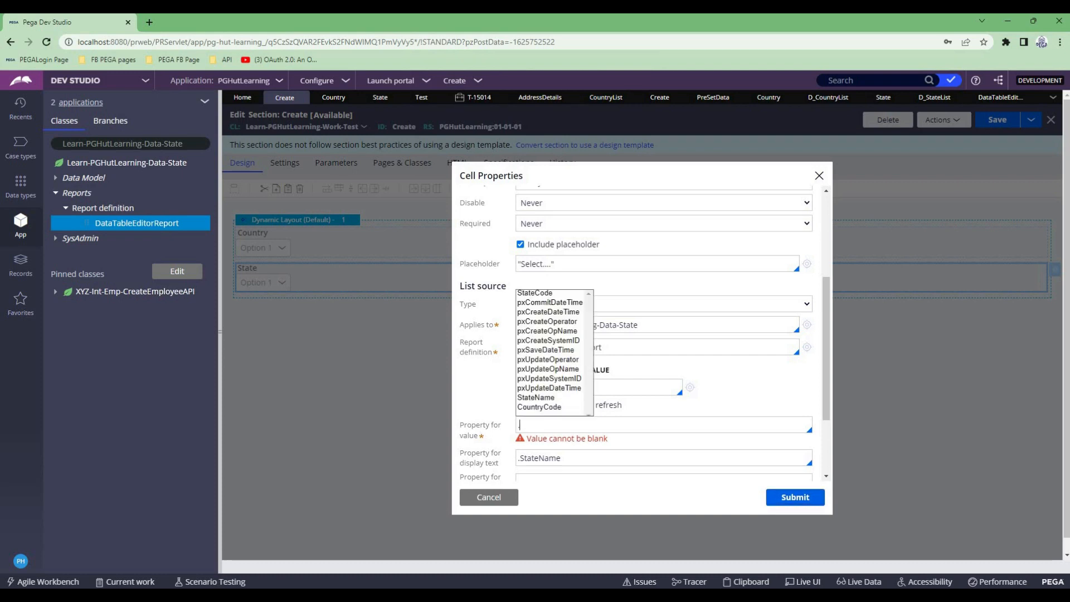
{"action": "key", "text": "Return"}
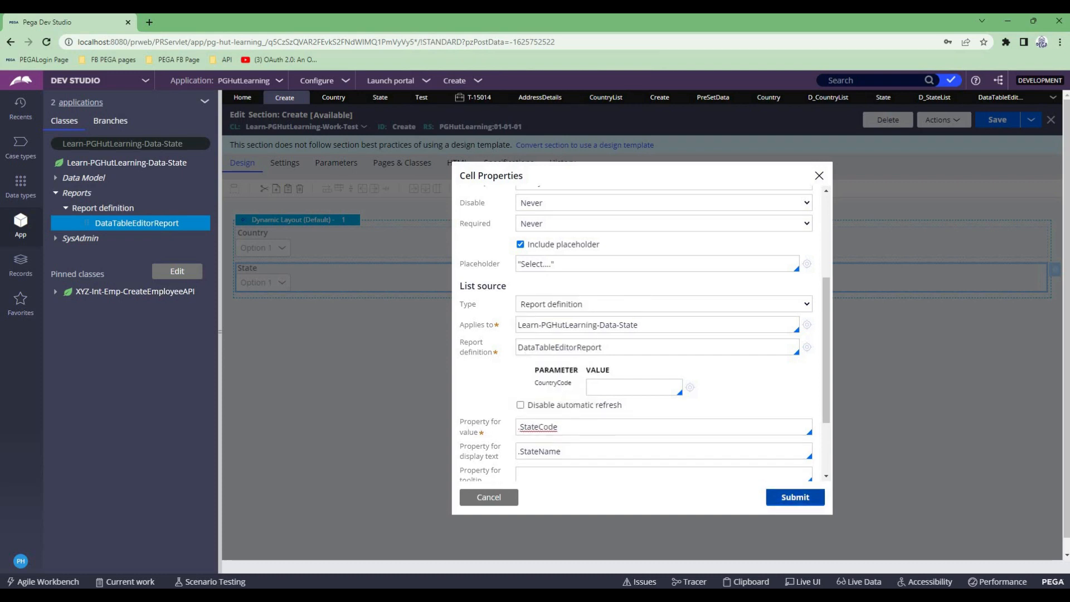
{"action": "left_click", "coordinate": [795, 496]}
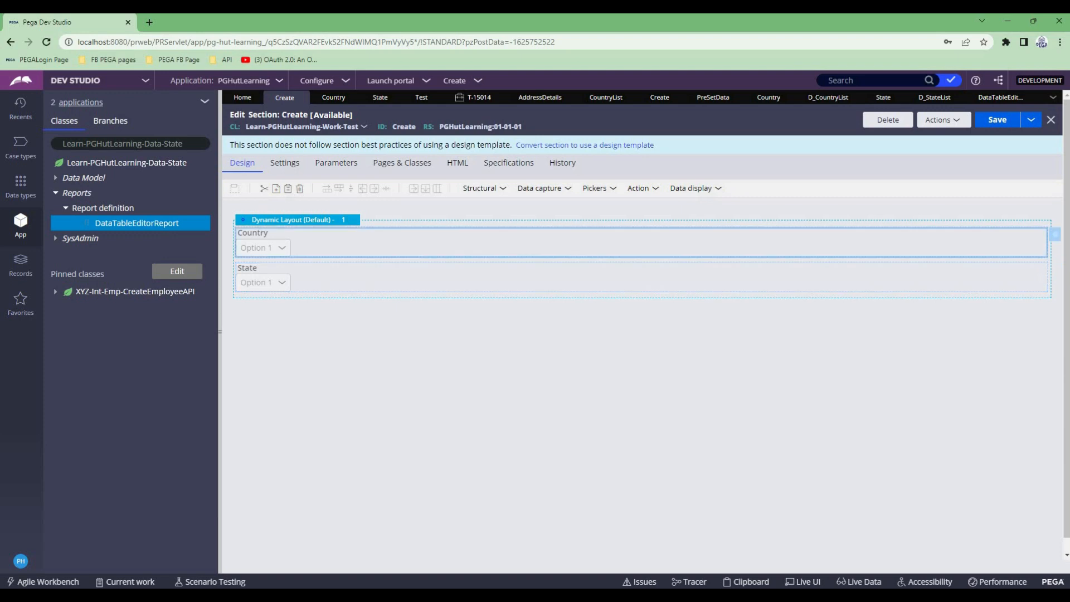
- Examine the Country dropdown's bound property and its data page list source settings, leaving them unchanged
{"action": "left_click", "coordinate": [1055, 234]}
{"action": "scroll", "coordinate": [640, 334], "scroll_direction": "down", "scroll_amount": 3}
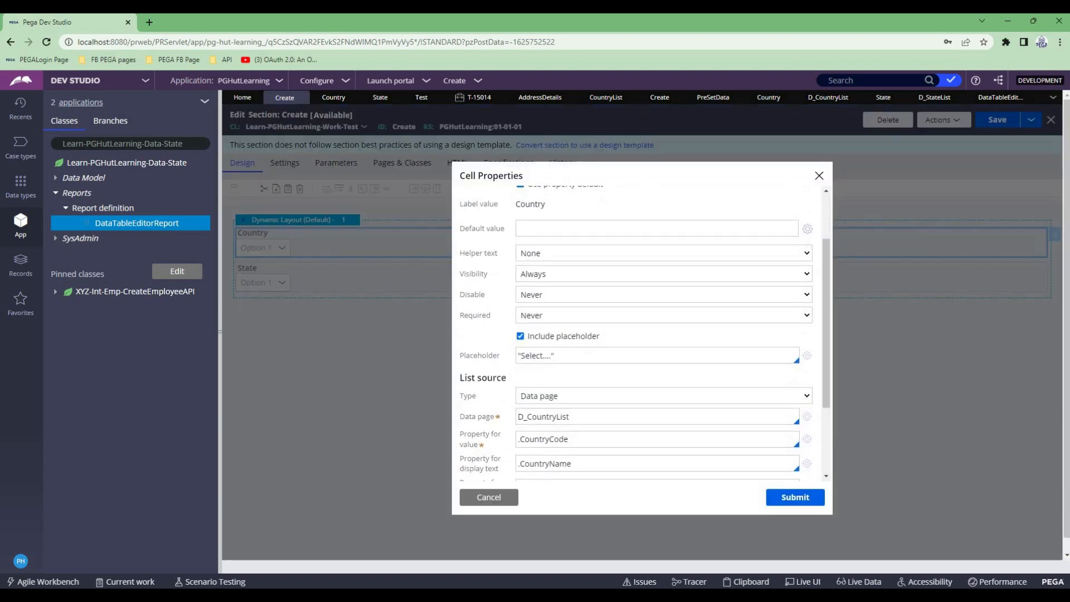
{"action": "left_click", "coordinate": [663, 304]}
{"action": "left_click", "coordinate": [663, 286]}
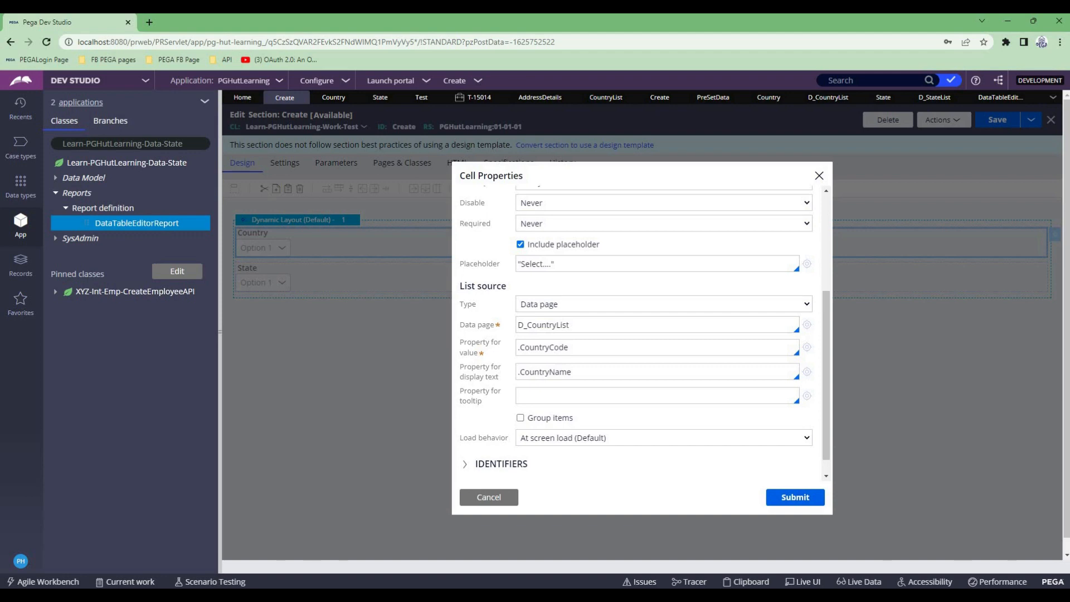
{"action": "double_click", "coordinate": [540, 347]}
{"action": "scroll", "coordinate": [539, 347], "scroll_direction": "up", "scroll_amount": 3}
{"action": "triple_click", "coordinate": [535, 238]}
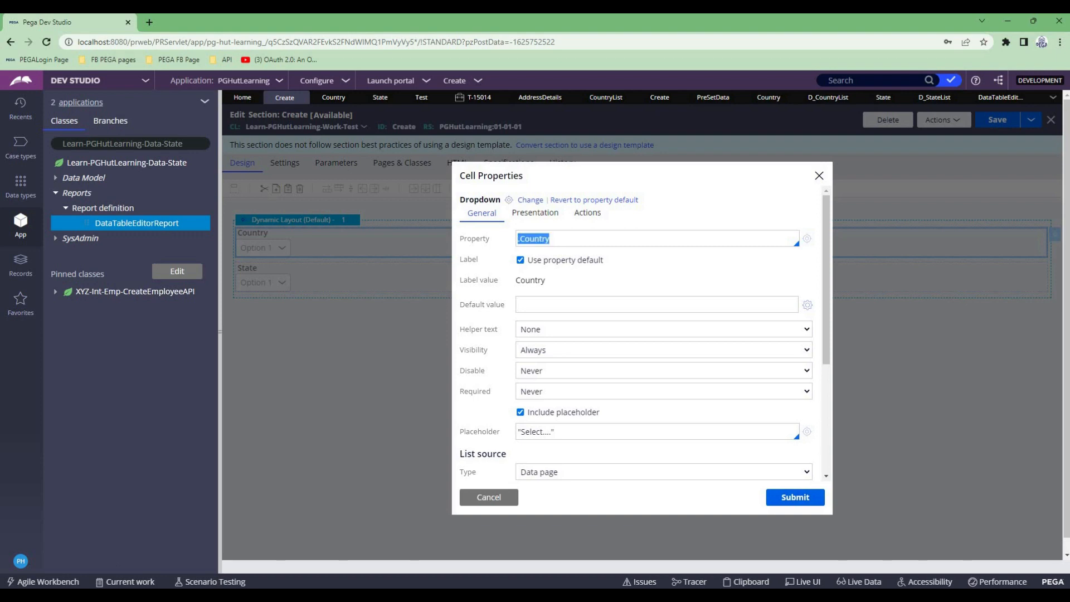
{"action": "scroll", "coordinate": [641, 357], "scroll_direction": "down", "scroll_amount": 3}
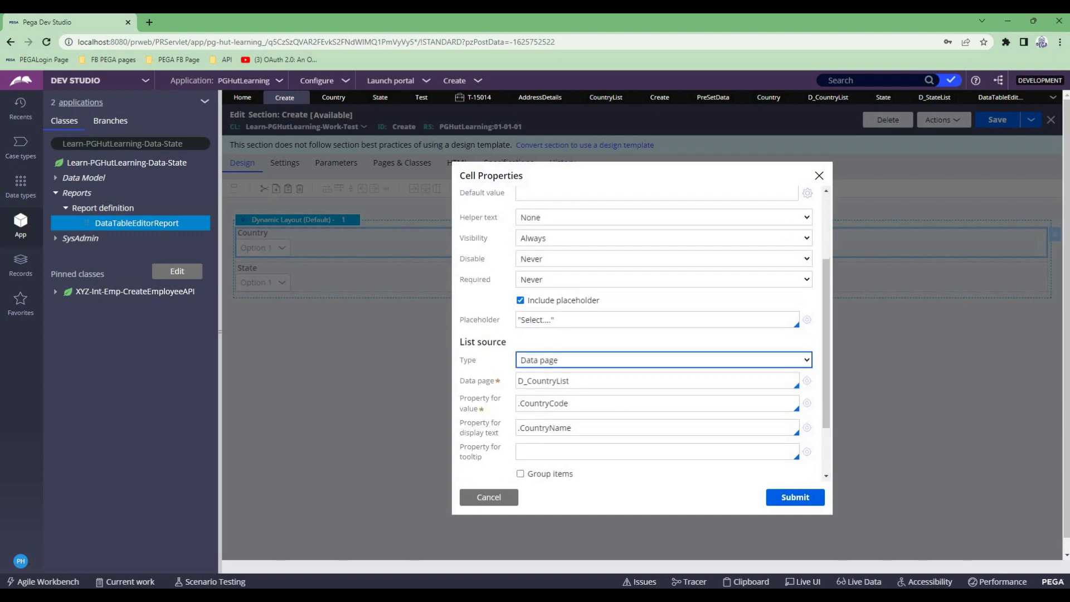
{"action": "scroll", "coordinate": [663, 356], "scroll_direction": "up", "scroll_amount": 3}
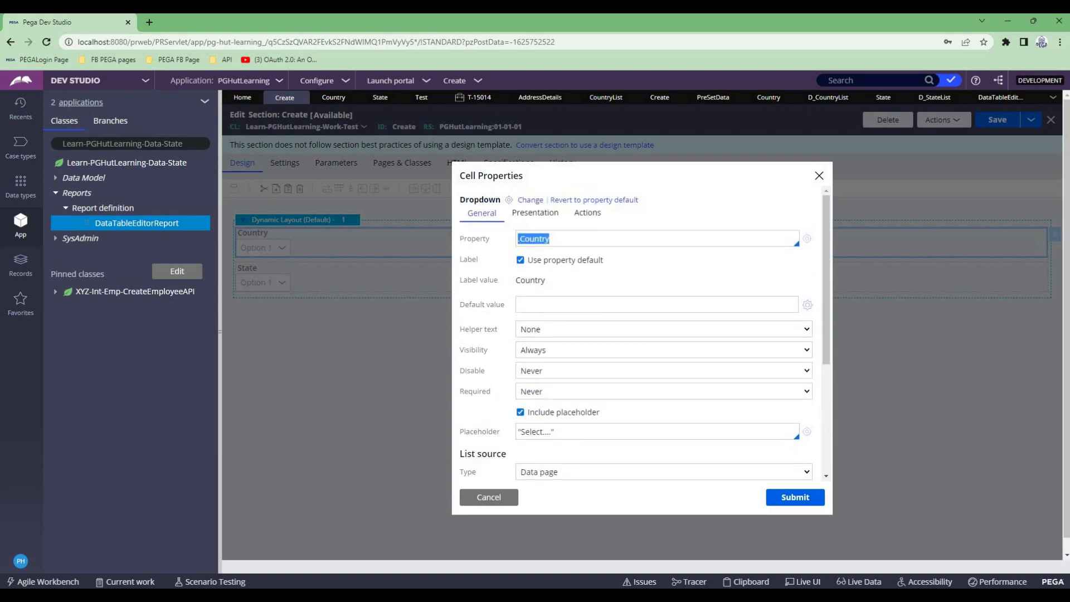
{"action": "scroll", "coordinate": [641, 357], "scroll_direction": "down", "scroll_amount": 3}
{"action": "scroll", "coordinate": [641, 356], "scroll_direction": "up", "scroll_amount": 3}
{"action": "left_click", "coordinate": [489, 497]}
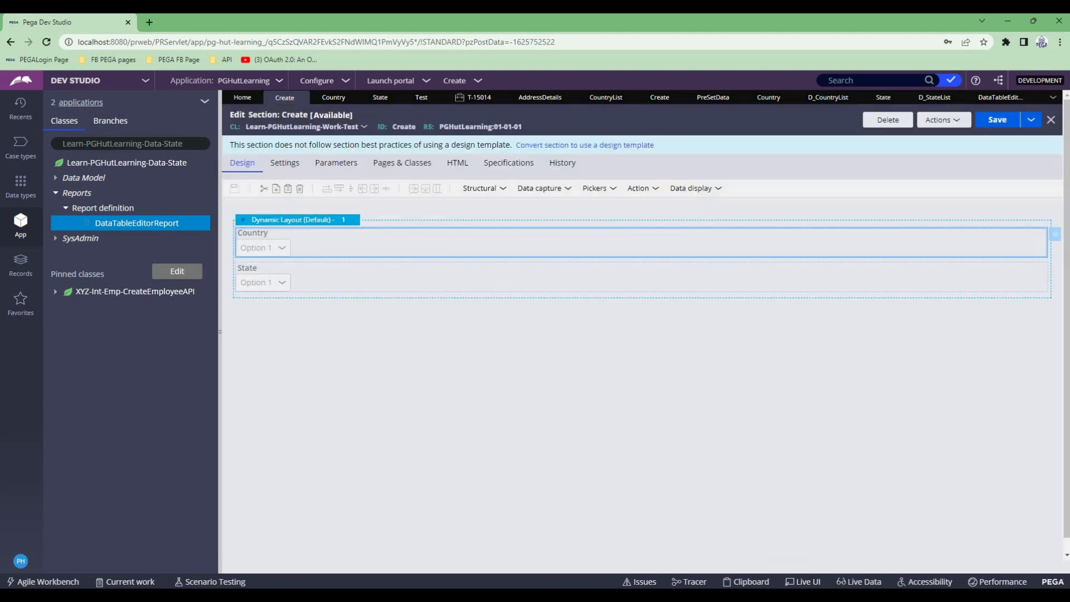
- Open the State dropdown's cell properties at the CountryCode parameter's value
{"action": "double_click", "coordinate": [557, 277]}
{"action": "scroll", "coordinate": [640, 334], "scroll_direction": "down", "scroll_amount": 3}
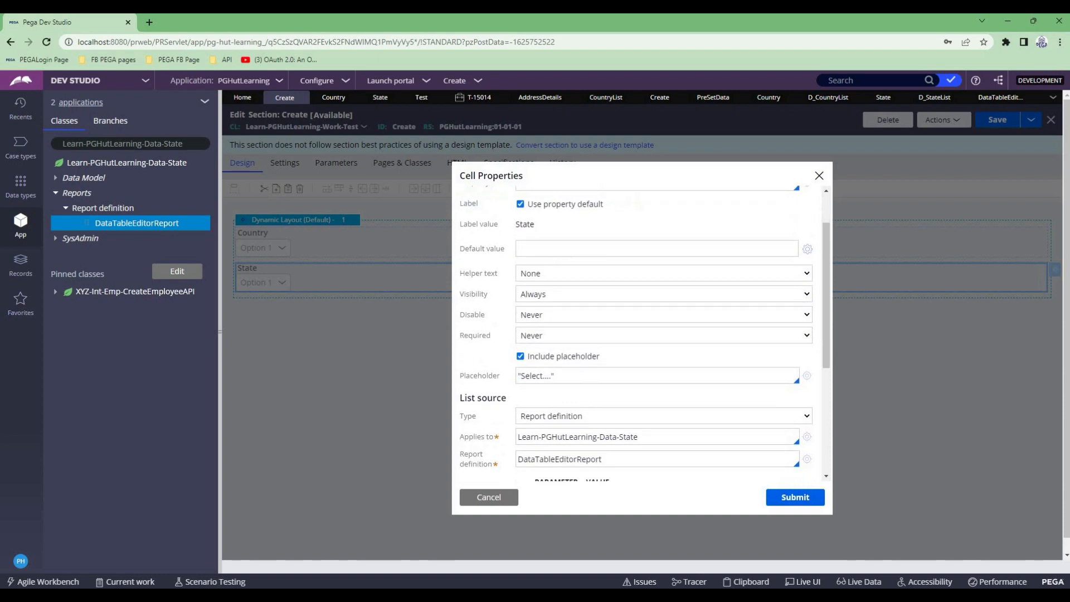
{"action": "left_click", "coordinate": [630, 387]}
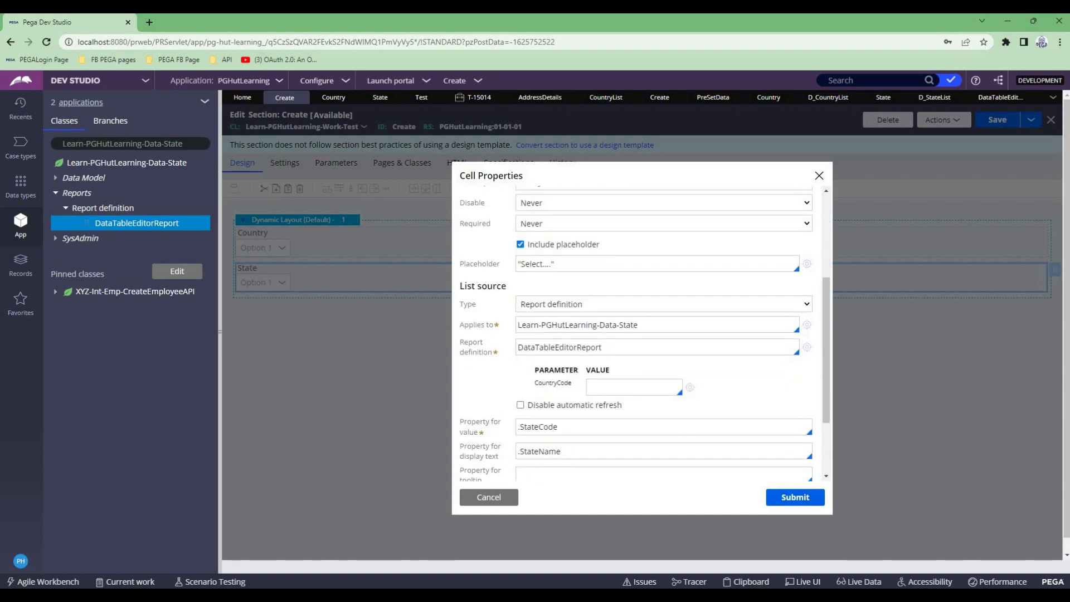
{"action": "type", "text": "."}
{"action": "key", "text": "Down"}
{"action": "key", "text": "Down"}
{"action": "key", "text": "Down"}
{"action": "key", "text": "Return"}
{"action": "key", "text": "ctrl+a"}
{"action": "type", "text": "AUS"}
{"action": "key", "text": "BackSpace"}
{"action": "key", "text": "BackSpace"}
{"action": "key", "text": "BackSpace"}
- Set the CountryCode parameter's value to .Country, submit the cell properties, and save the section
{"action": "type", "text": ".c"}
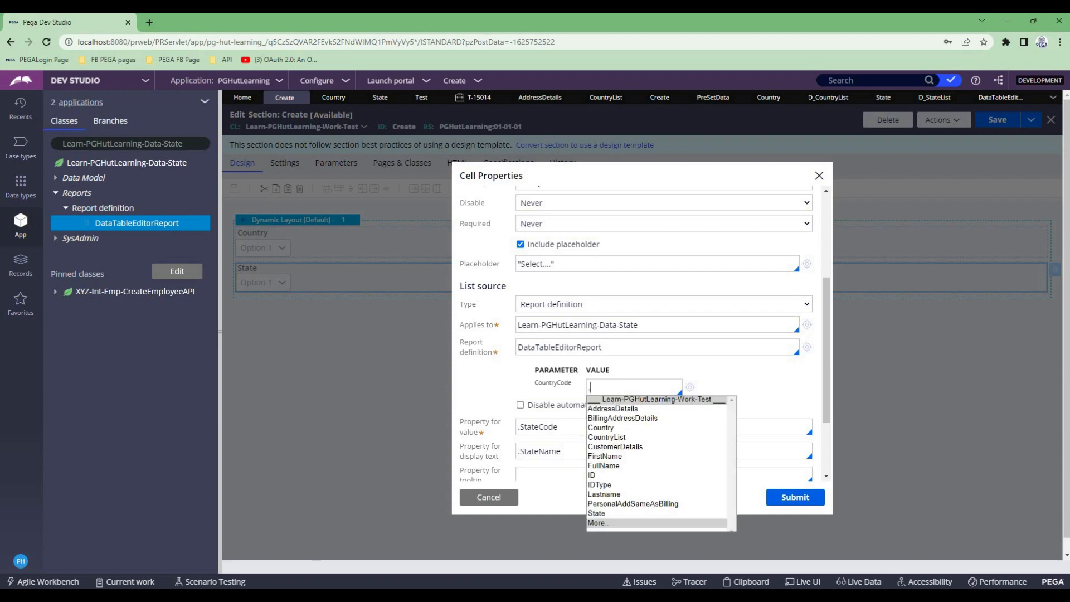
{"action": "key", "text": "Return"}
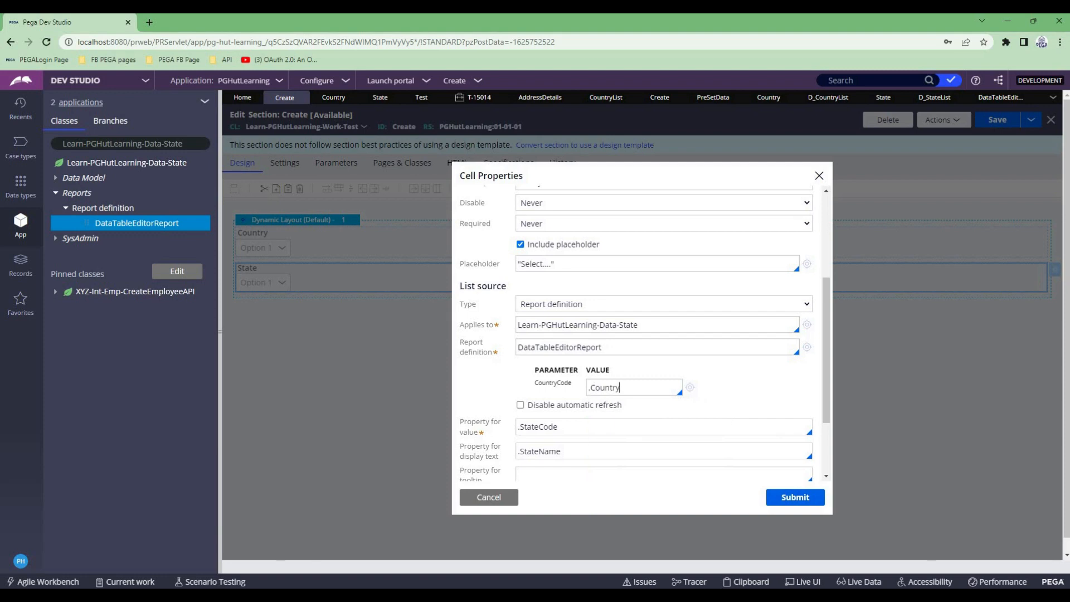
{"action": "left_click", "coordinate": [795, 496]}
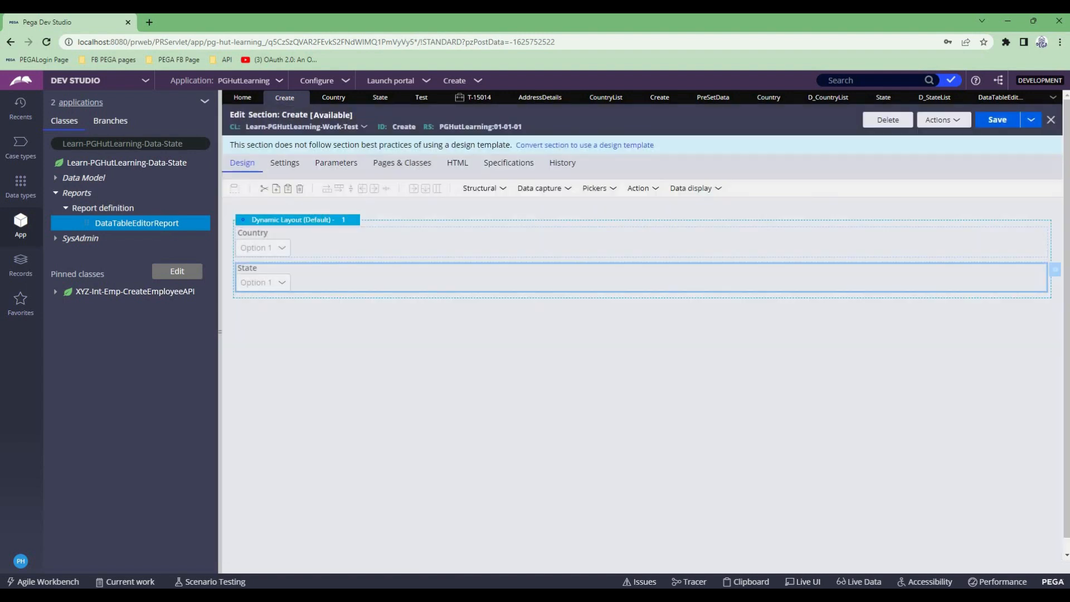
{"action": "key", "text": "ctrl+s"}
- Check the Country dropdown's bound property against the State dropdown's CountryCode parameter value without changing either
{"action": "left_click", "coordinate": [1054, 235]}
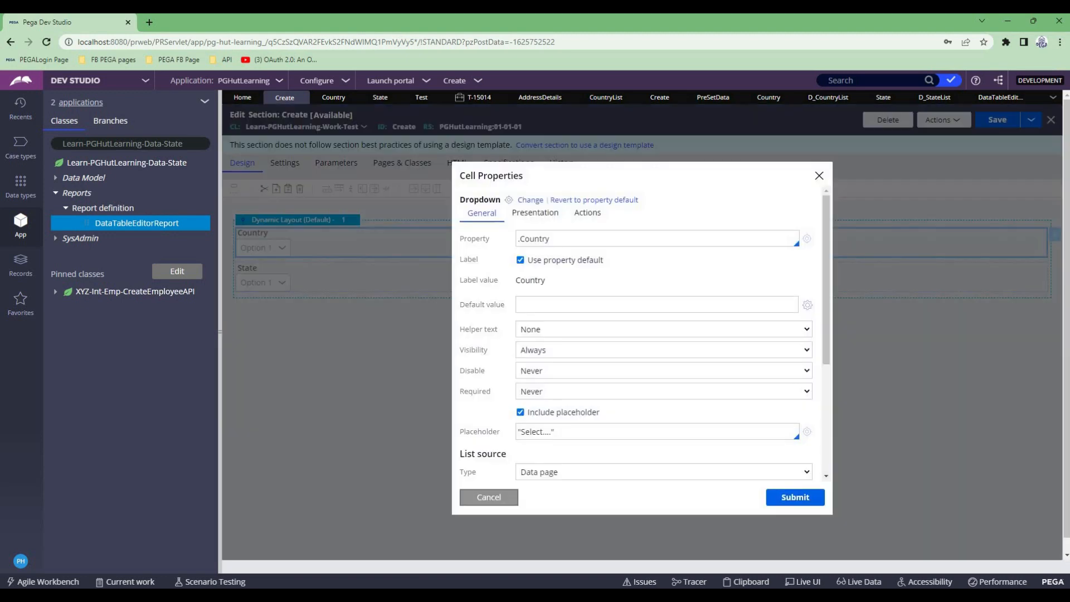
{"action": "left_click", "coordinate": [489, 497]}
{"action": "left_click", "coordinate": [1055, 269]}
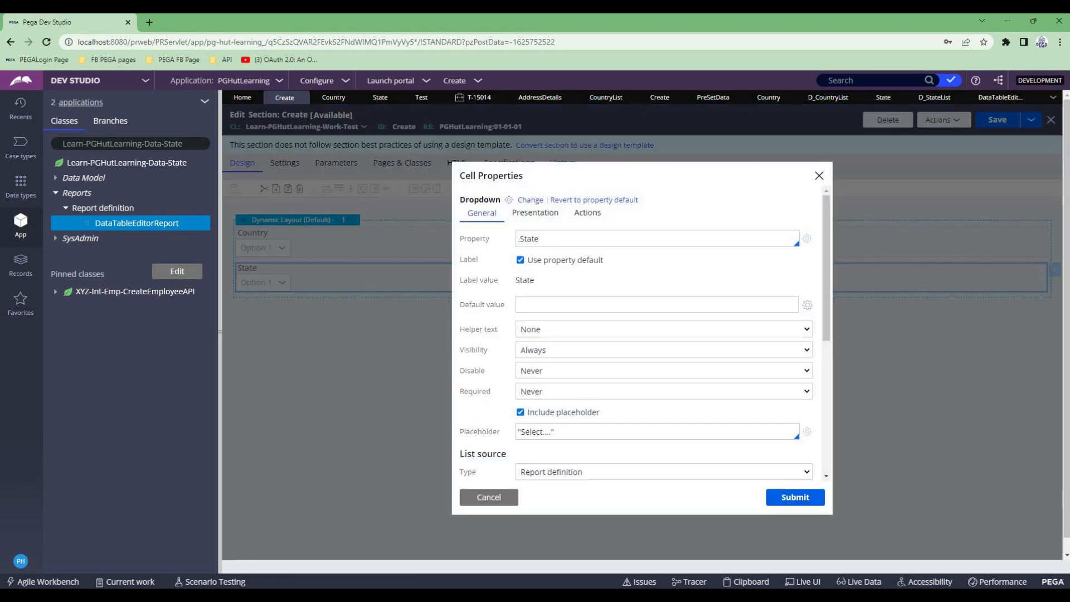
{"action": "scroll", "coordinate": [641, 334], "scroll_direction": "down", "scroll_amount": 3}
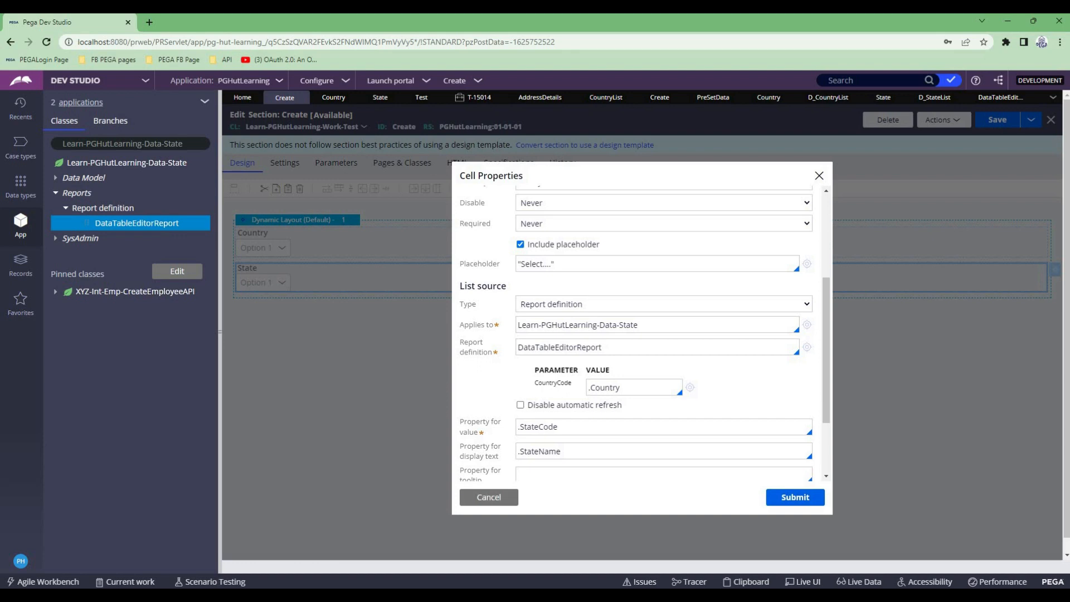
{"action": "left_click", "coordinate": [489, 497]}
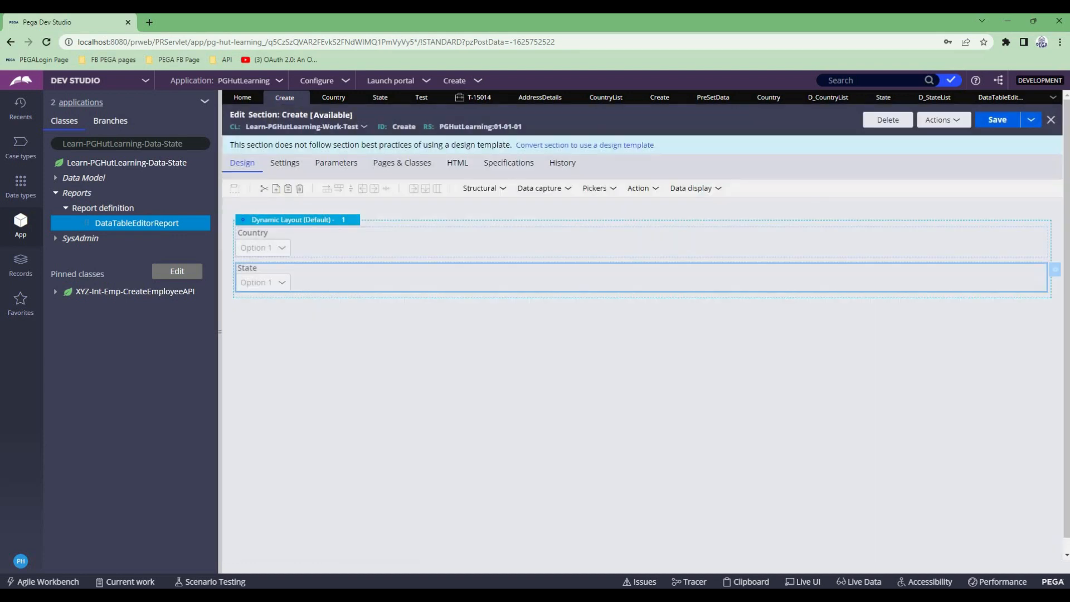
- Add a Change event with a Refresh-This section action to the Country dropdown, submit it, and save the section
{"action": "double_click", "coordinate": [490, 244]}
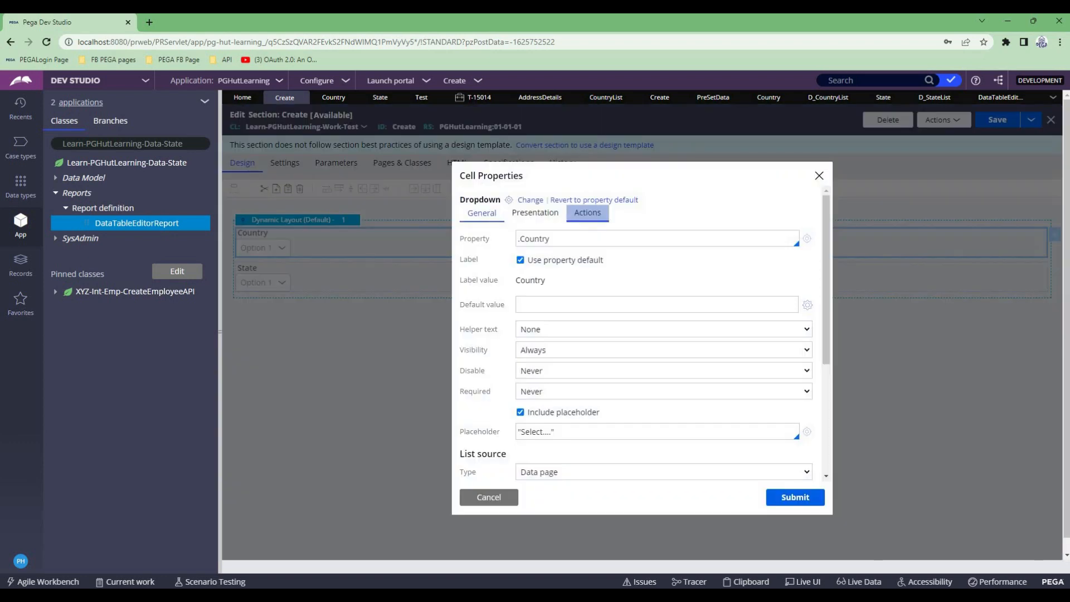
{"action": "left_click", "coordinate": [587, 212]}
{"action": "left_click", "coordinate": [490, 293]}
{"action": "left_click", "coordinate": [634, 317]}
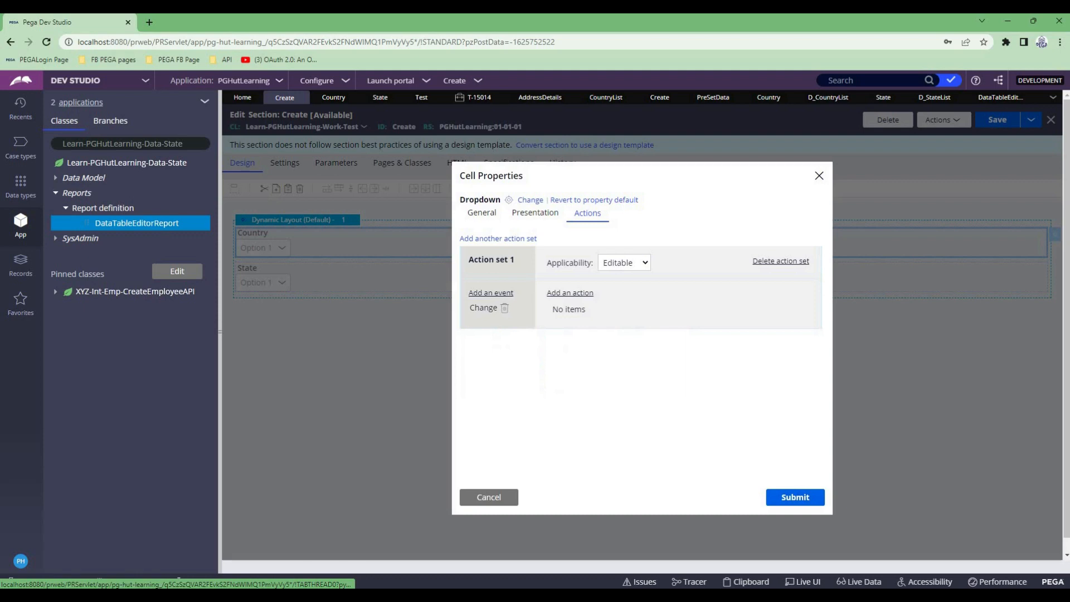
{"action": "left_click", "coordinate": [569, 293]}
{"action": "left_click", "coordinate": [579, 328]}
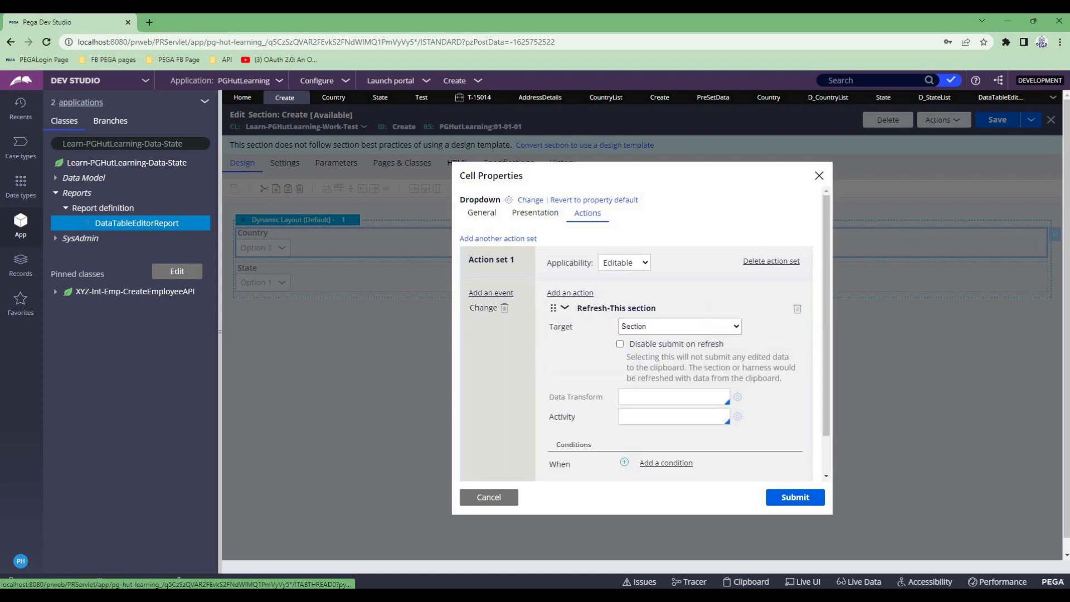
{"action": "left_click", "coordinate": [795, 496]}
{"action": "left_click", "coordinate": [996, 120]}
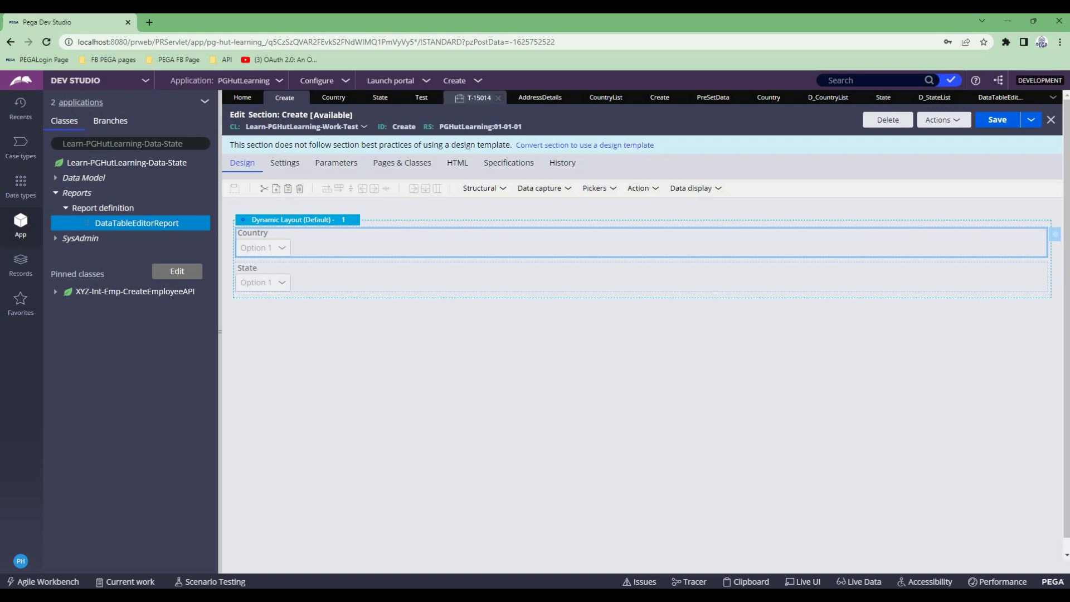
- Refresh the open Test case and try its Country and State dropdowns, selecting Australia as the country
{"action": "left_click", "coordinate": [474, 98]}
{"action": "left_click", "coordinate": [409, 164]}
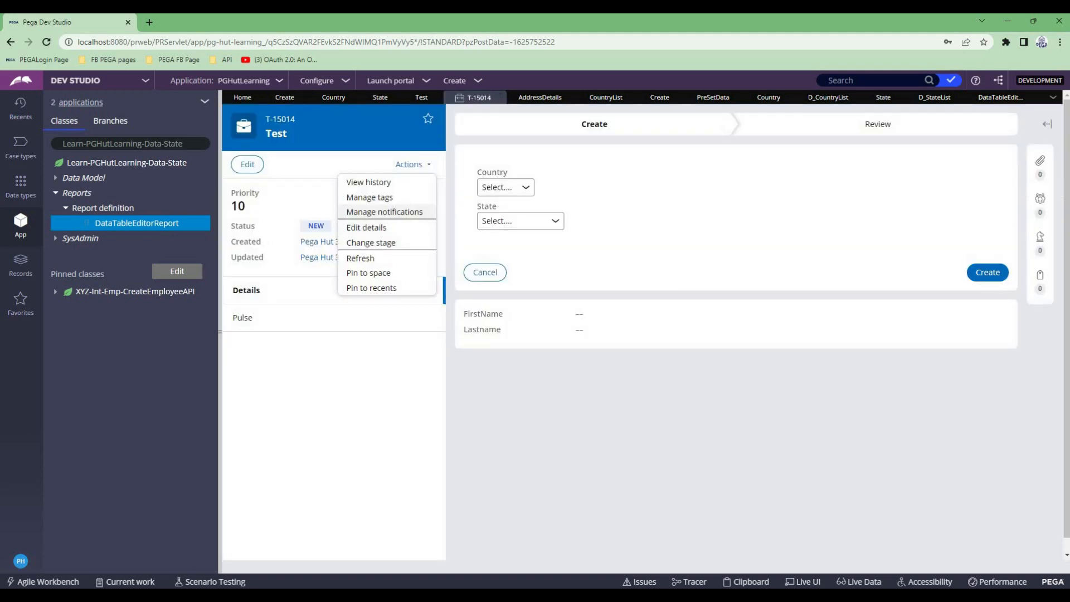
{"action": "left_click", "coordinate": [361, 258]}
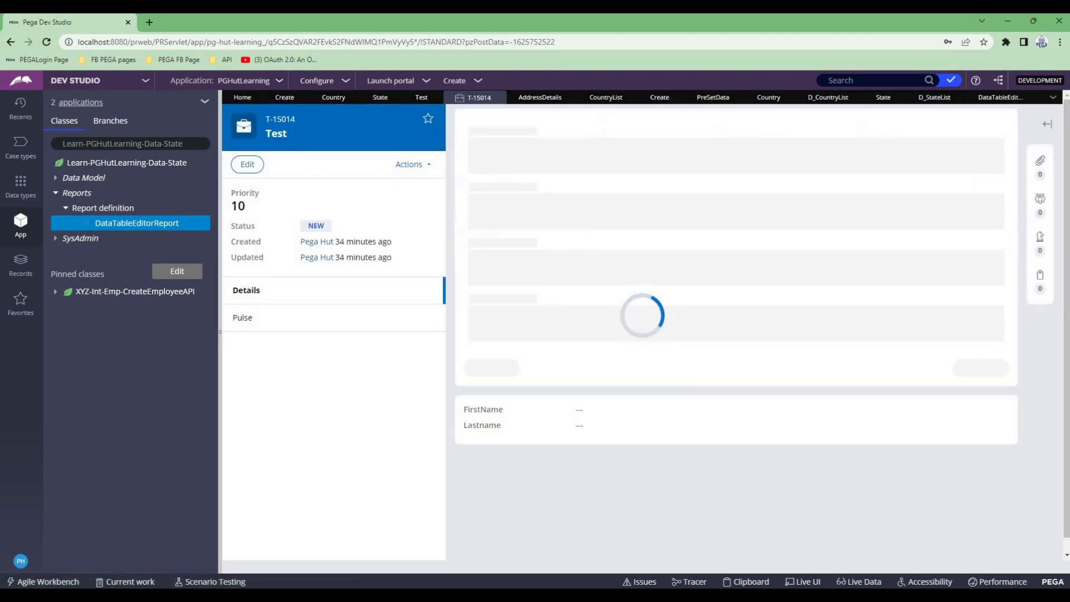
{"action": "left_click", "coordinate": [506, 188]}
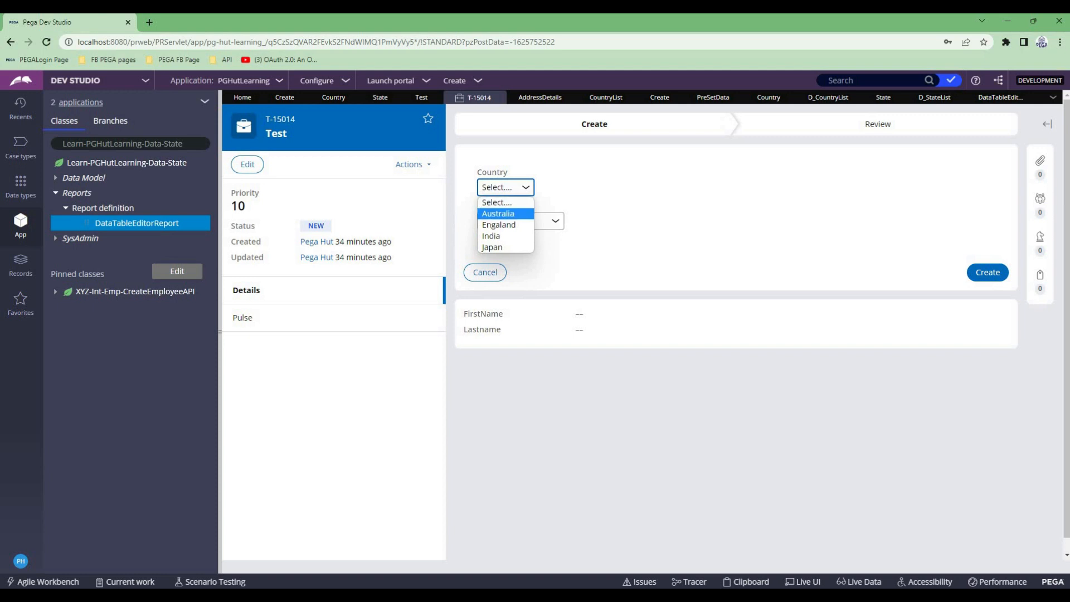
{"action": "left_click", "coordinate": [506, 187]}
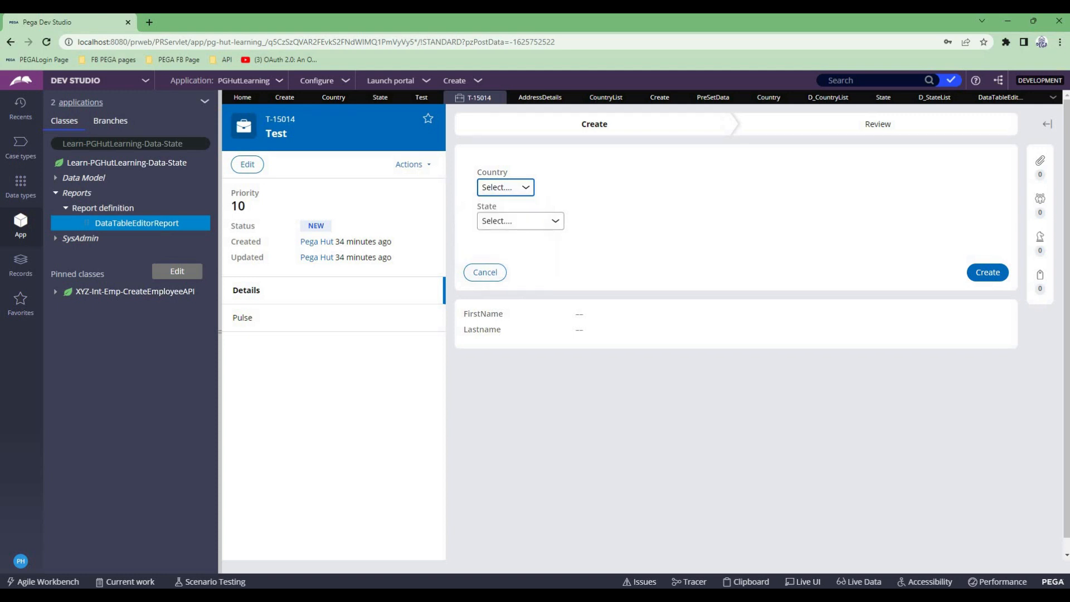
{"action": "left_click", "coordinate": [521, 221]}
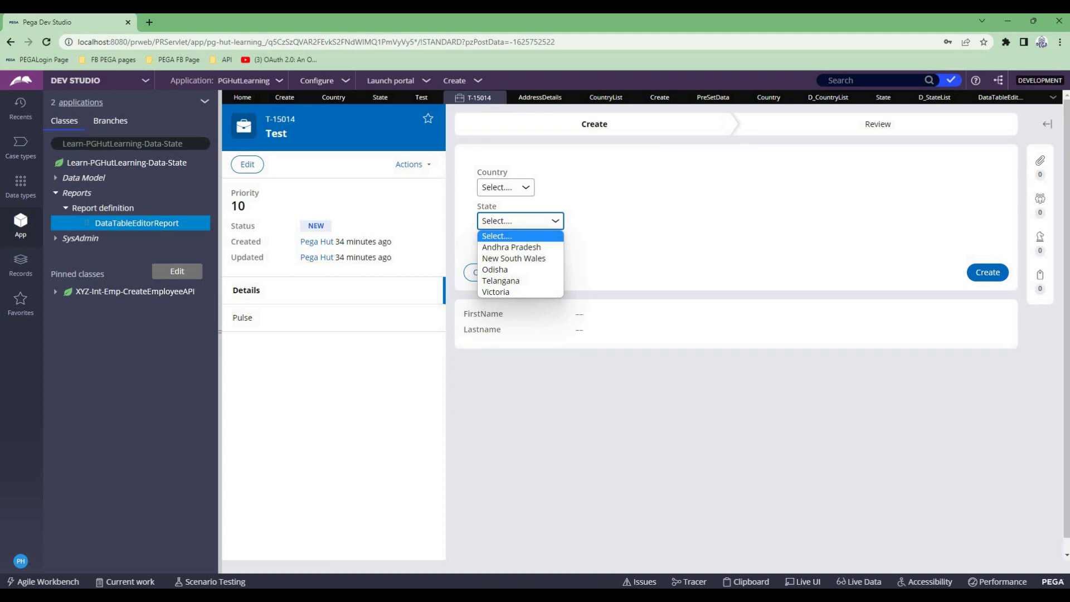
{"action": "left_click", "coordinate": [505, 188]}
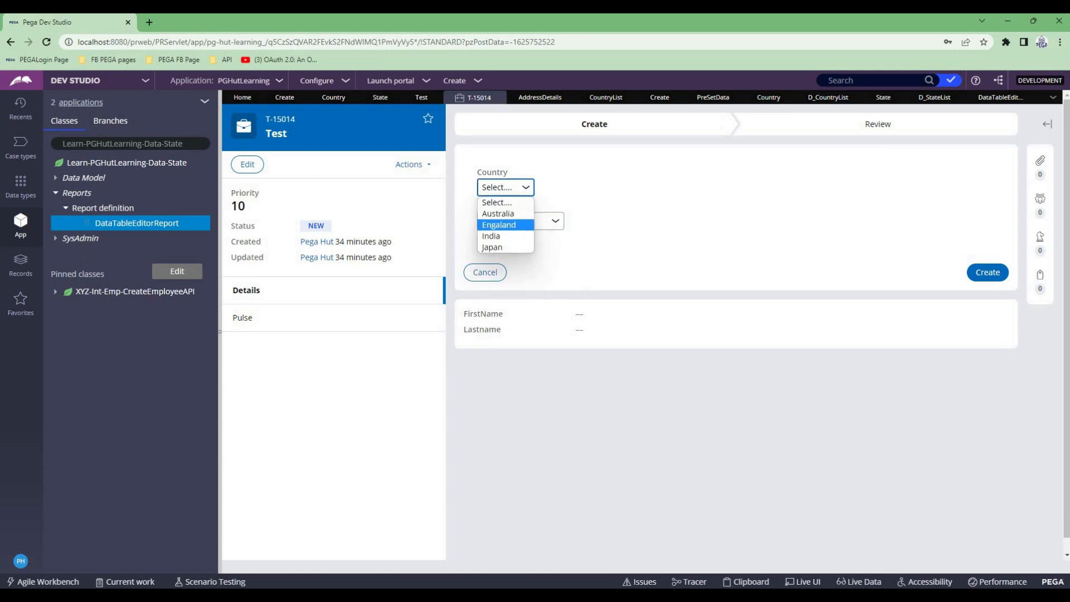
{"action": "left_click", "coordinate": [498, 214]}
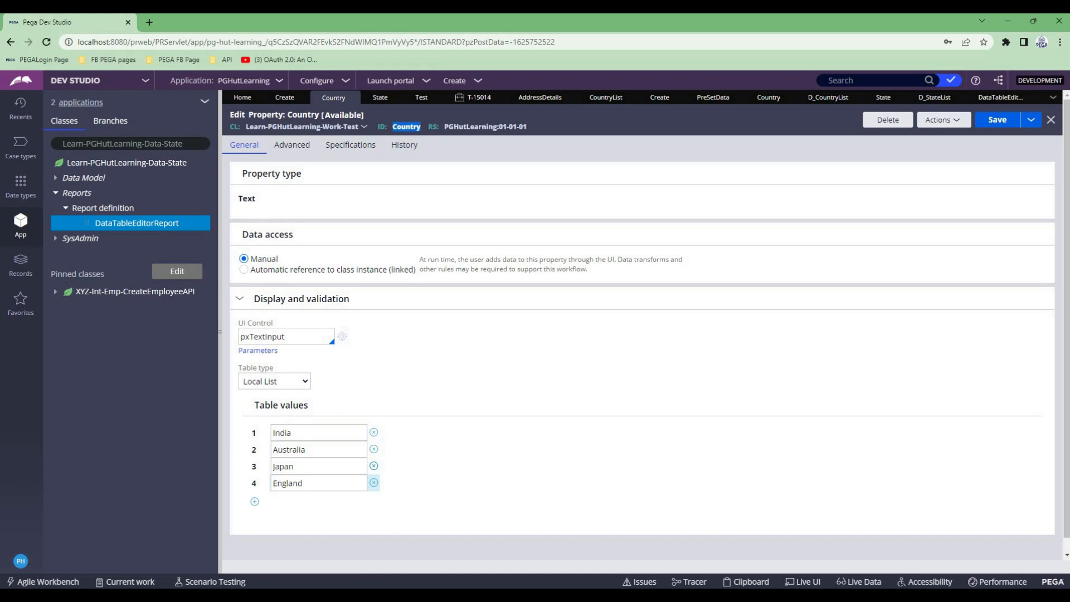
- Remove all local list values from the Country property, set its table type to None, and save the property
{"action": "scroll", "coordinate": [642, 318], "scroll_direction": "down", "scroll_amount": 1}
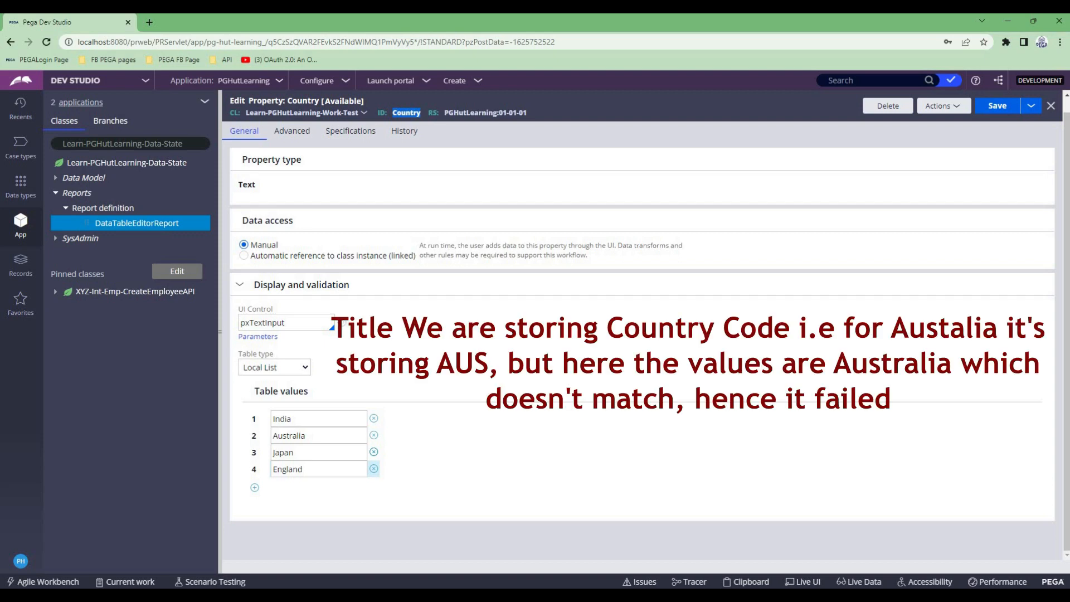
{"action": "left_click", "coordinate": [374, 419]}
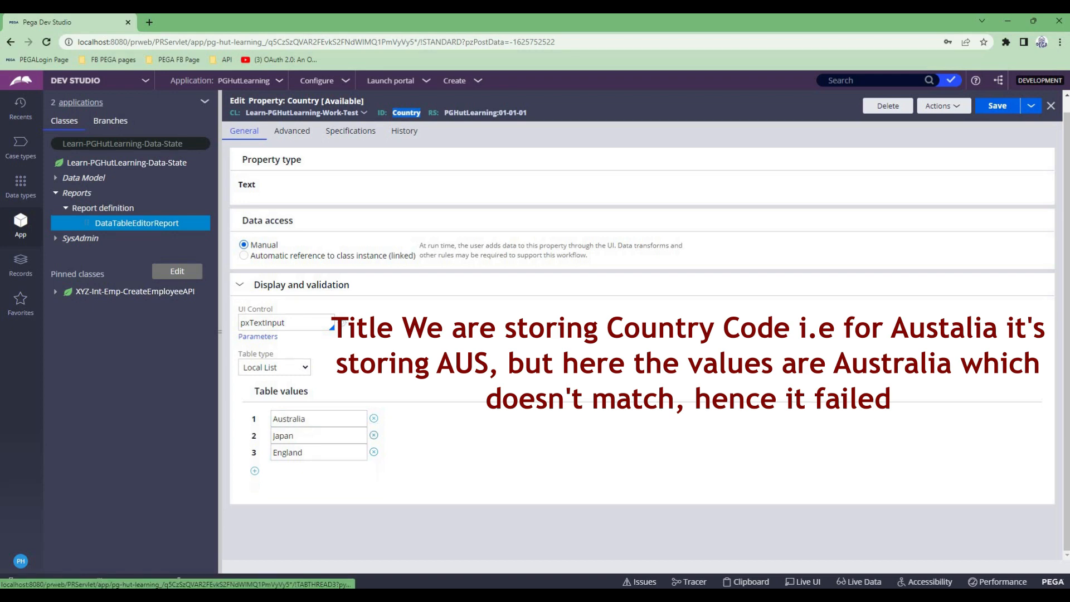
{"action": "left_click", "coordinate": [373, 418]}
{"action": "left_click", "coordinate": [374, 418]}
{"action": "left_click", "coordinate": [374, 418]}
{"action": "key", "text": "ctrl+s"}
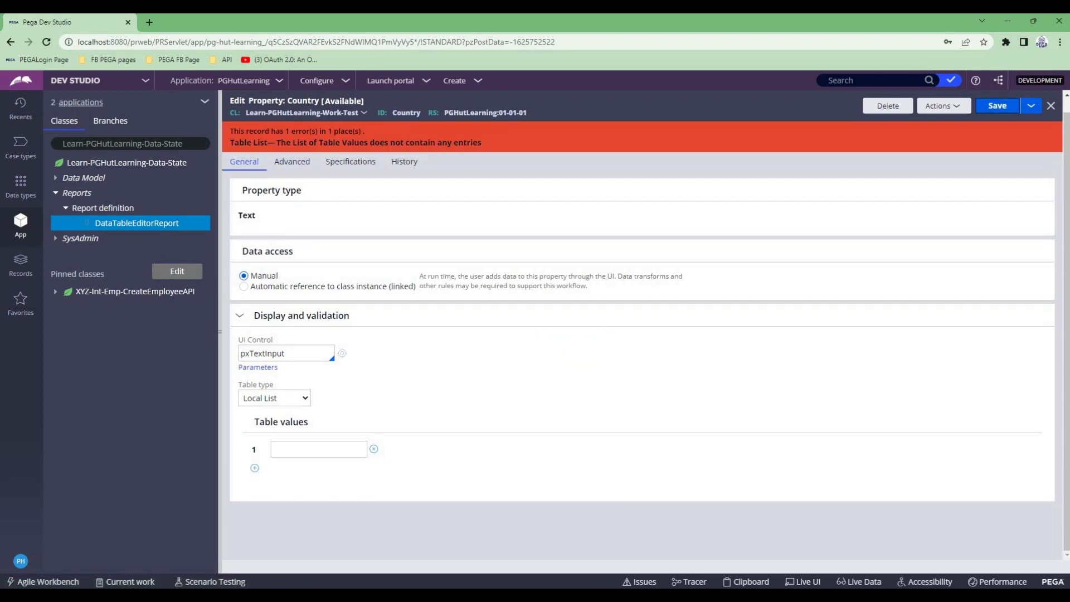
{"action": "left_click", "coordinate": [274, 397]}
{"action": "left_click", "coordinate": [267, 412]}
{"action": "key", "text": "ctrl+s"}
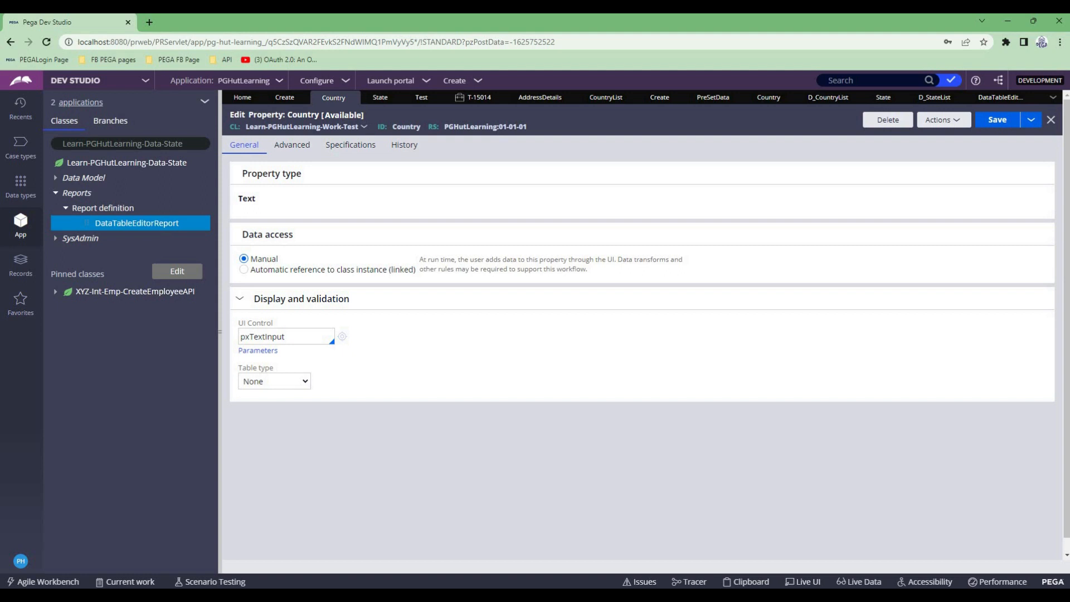
- Refresh the open Test case, discarding its unsaved changes, and reopen its Create assignment
{"action": "left_click", "coordinate": [475, 98]}
{"action": "left_click", "coordinate": [409, 165]}
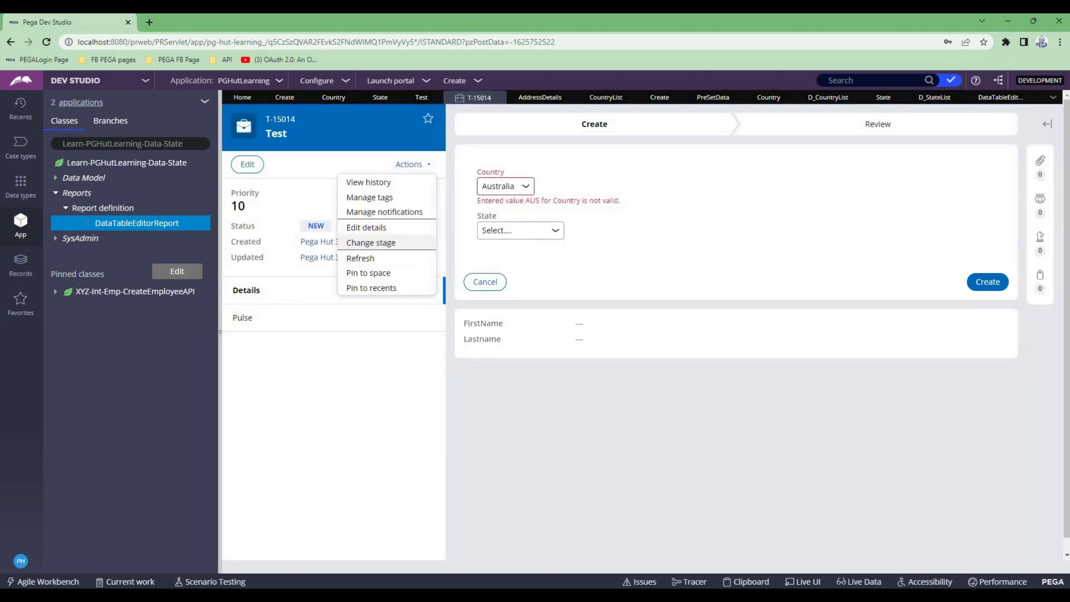
{"action": "left_click", "coordinate": [360, 258]}
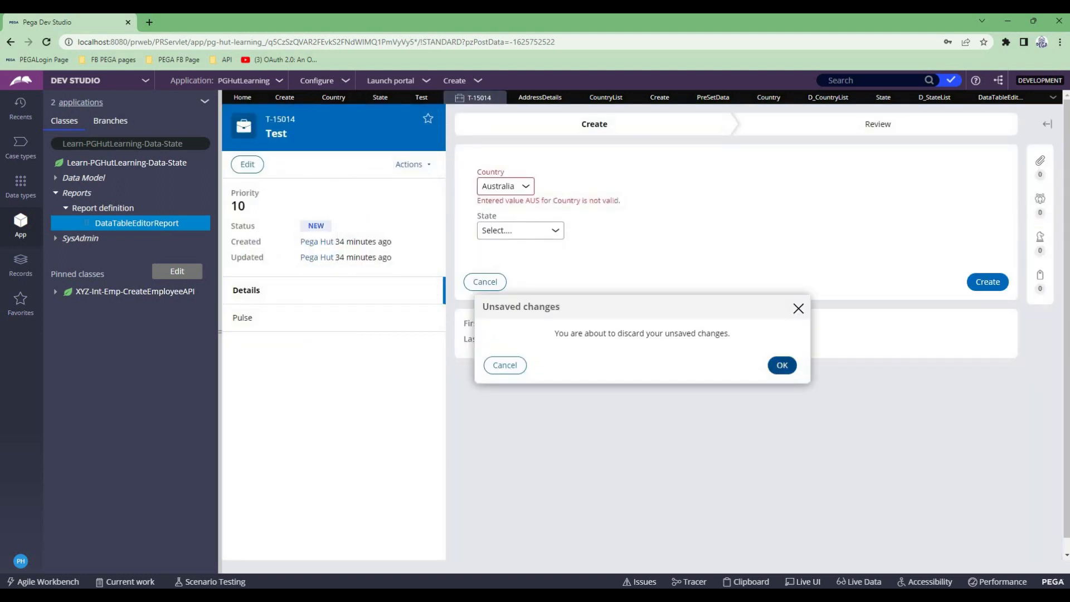
{"action": "left_click", "coordinate": [782, 365]}
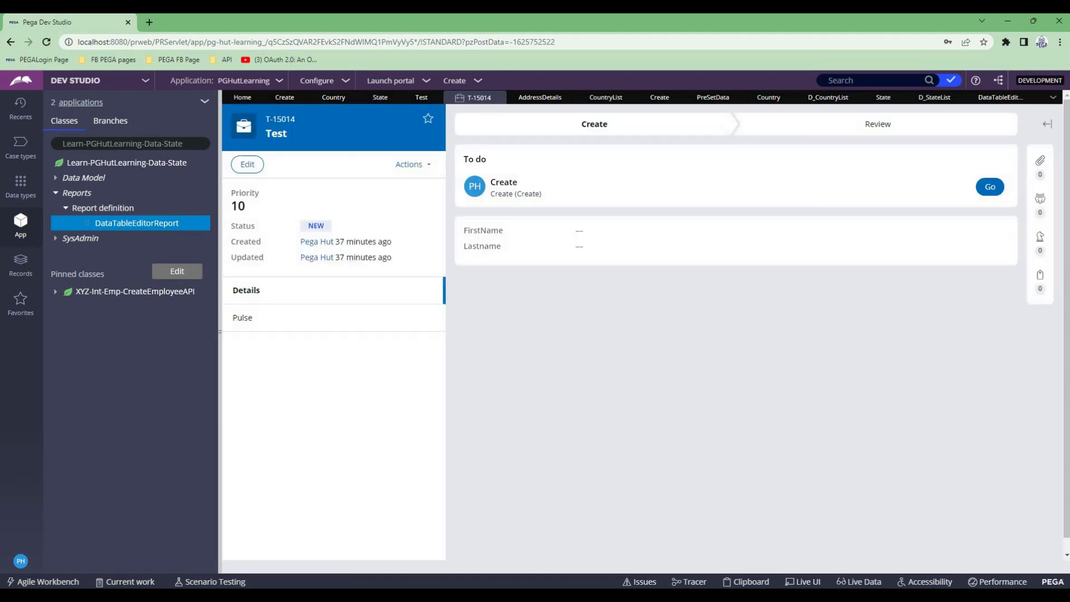
{"action": "left_click", "coordinate": [990, 187]}
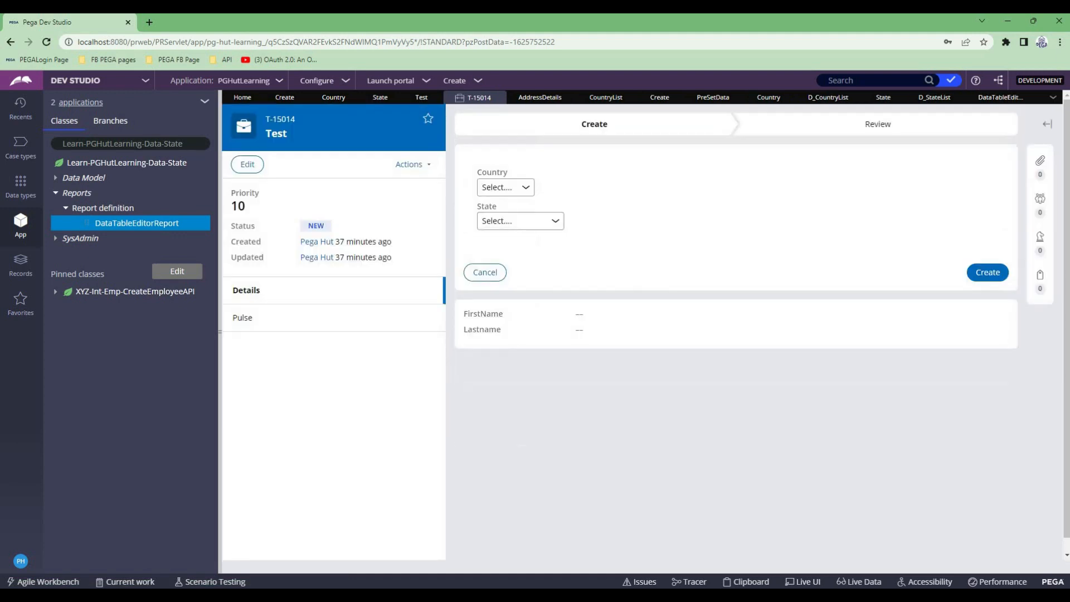
- Test the cascading dropdowns by selecting Australia, India and Engaland as Country and checking the State options for each
{"action": "left_click", "coordinate": [505, 187]}
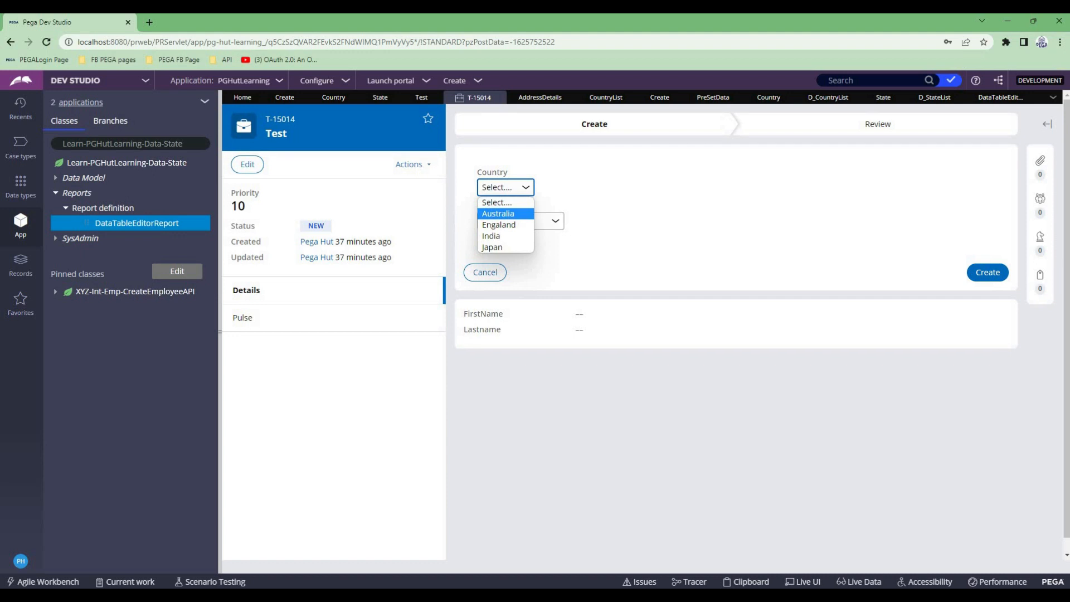
{"action": "left_click", "coordinate": [499, 215]}
{"action": "left_click", "coordinate": [518, 221]}
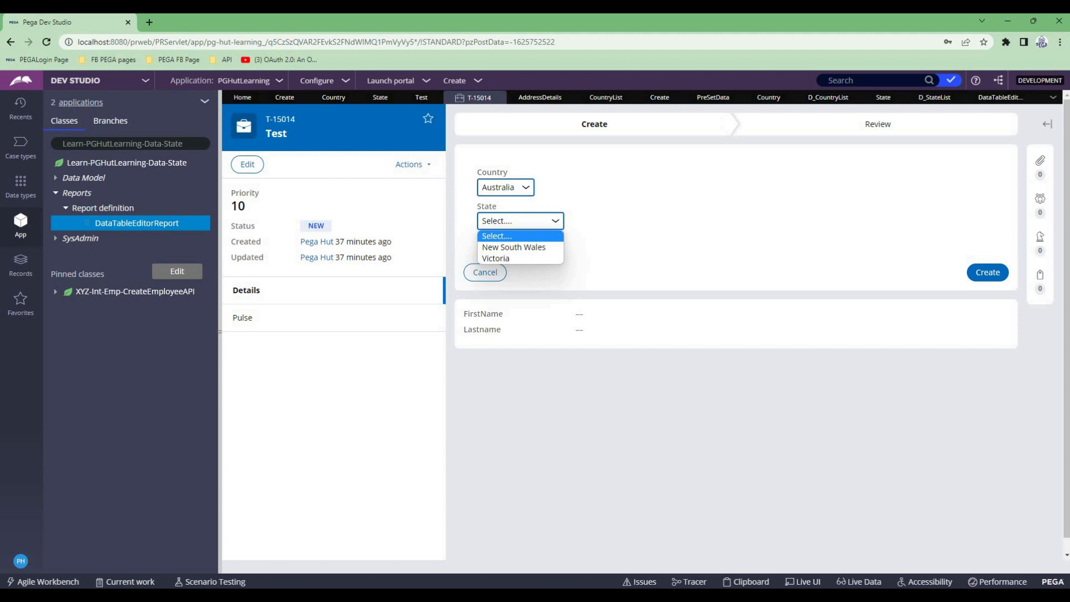
{"action": "left_click", "coordinate": [505, 187]}
{"action": "left_click", "coordinate": [491, 236]}
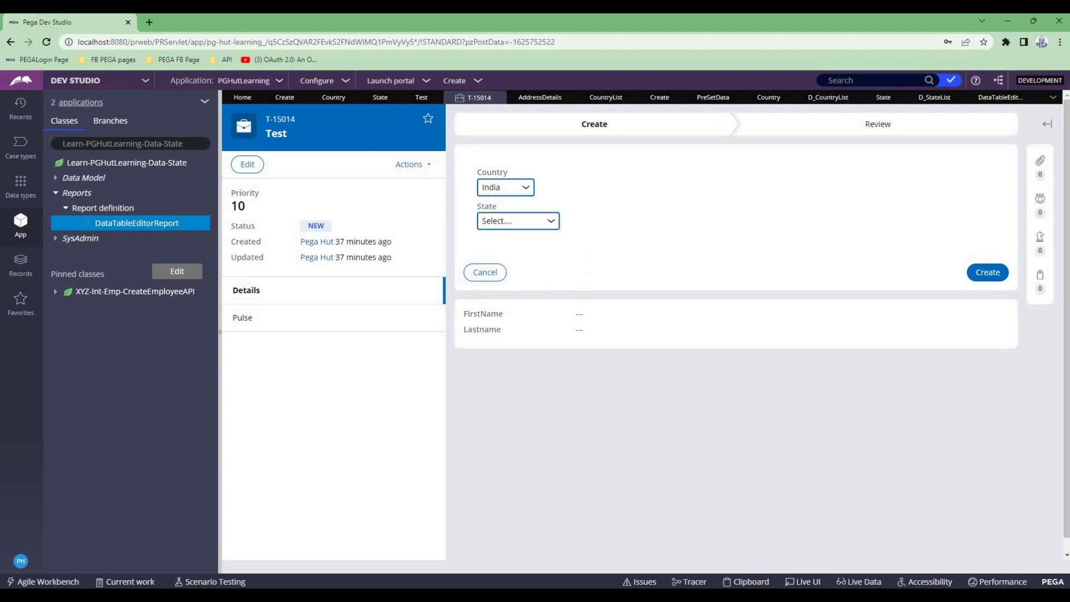
{"action": "left_click", "coordinate": [518, 221]}
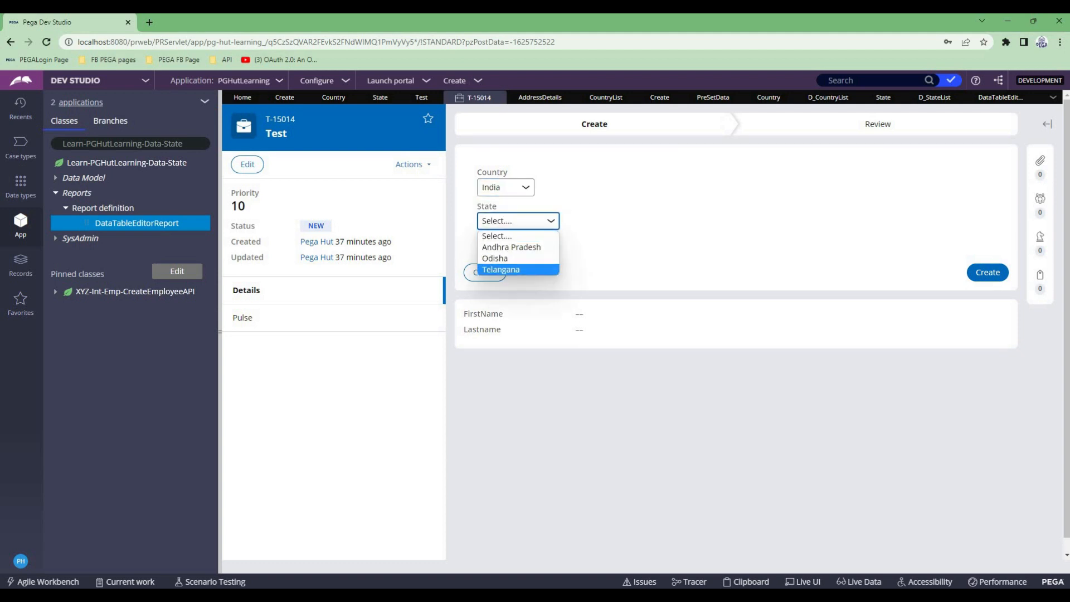
{"action": "left_click", "coordinate": [505, 187]}
{"action": "left_click", "coordinate": [500, 225]}
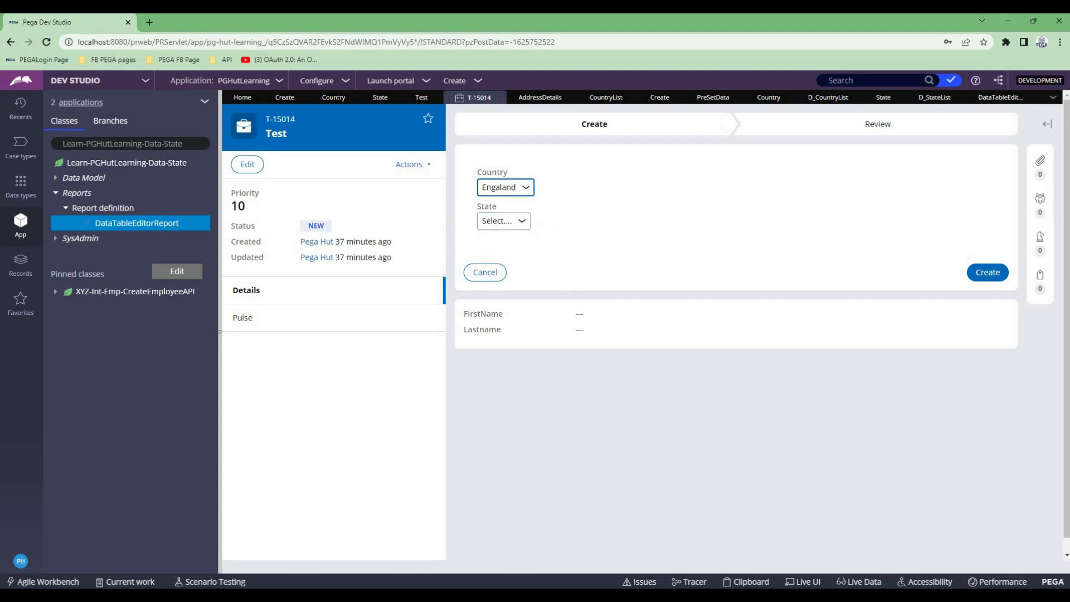
{"action": "left_click", "coordinate": [504, 221]}
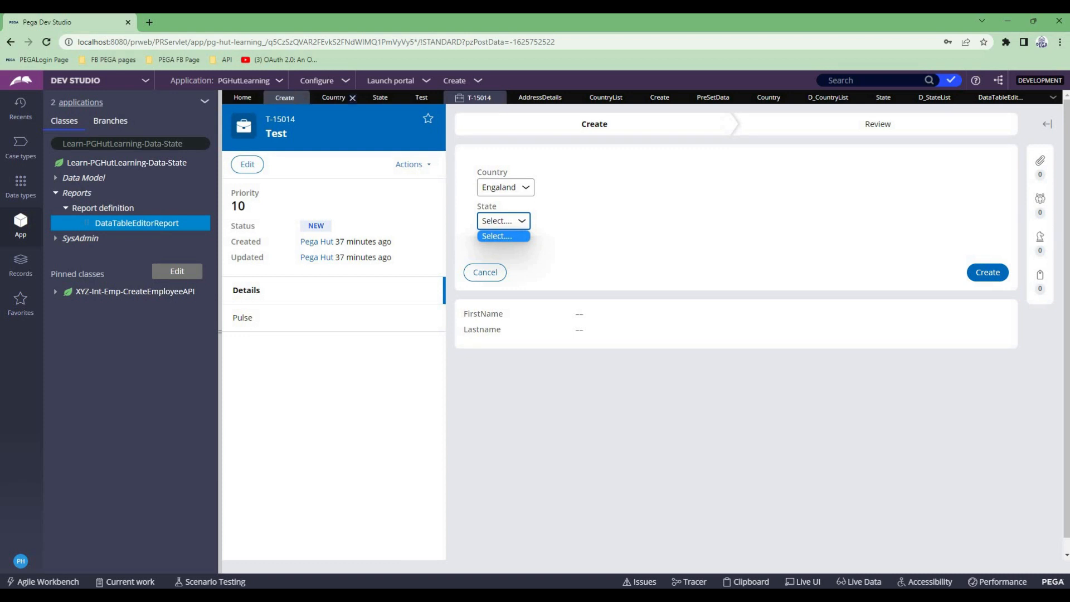
- Review the State dropdown's list source in the Create section, including its report definition and available source types, keeping Report definition
{"action": "left_click", "coordinate": [284, 97]}
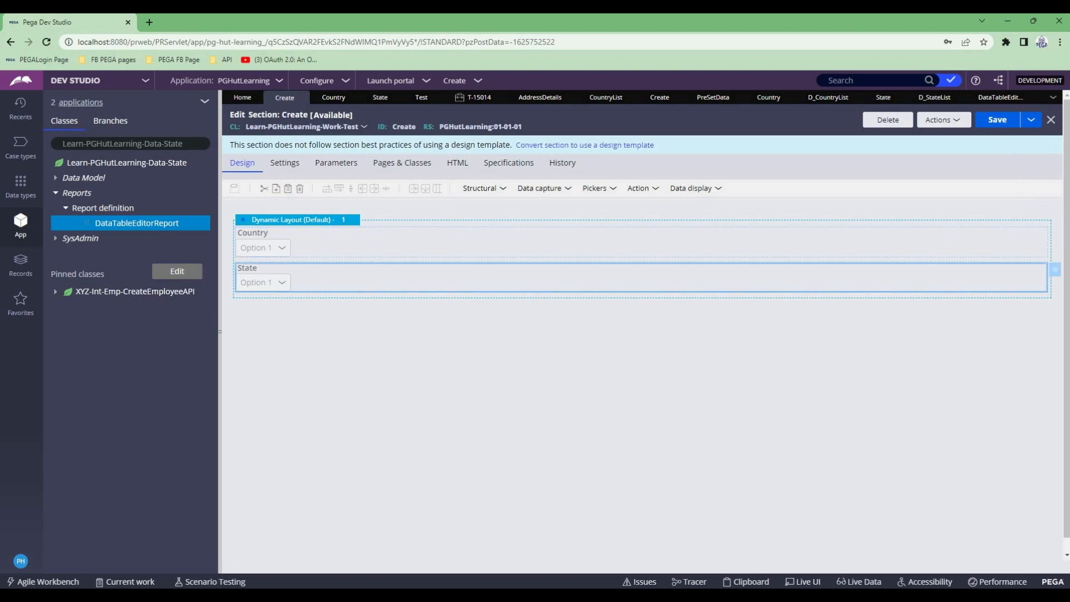
{"action": "left_click", "coordinate": [1055, 269]}
{"action": "scroll", "coordinate": [641, 334], "scroll_direction": "down", "scroll_amount": 2}
{"action": "scroll", "coordinate": [641, 334], "scroll_direction": "down", "scroll_amount": 2}
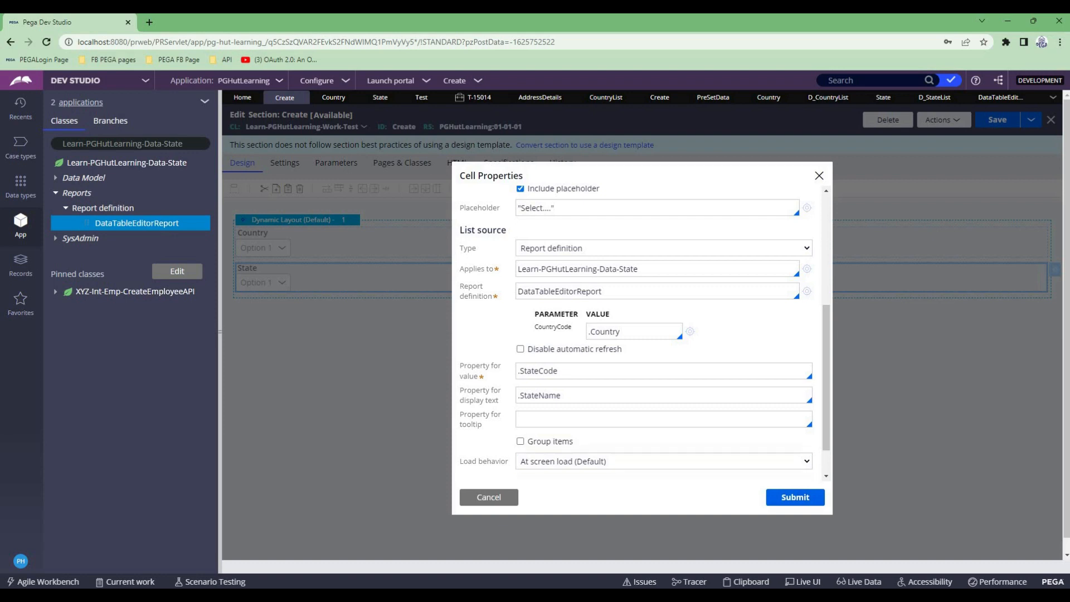
{"action": "double_click", "coordinate": [559, 291]}
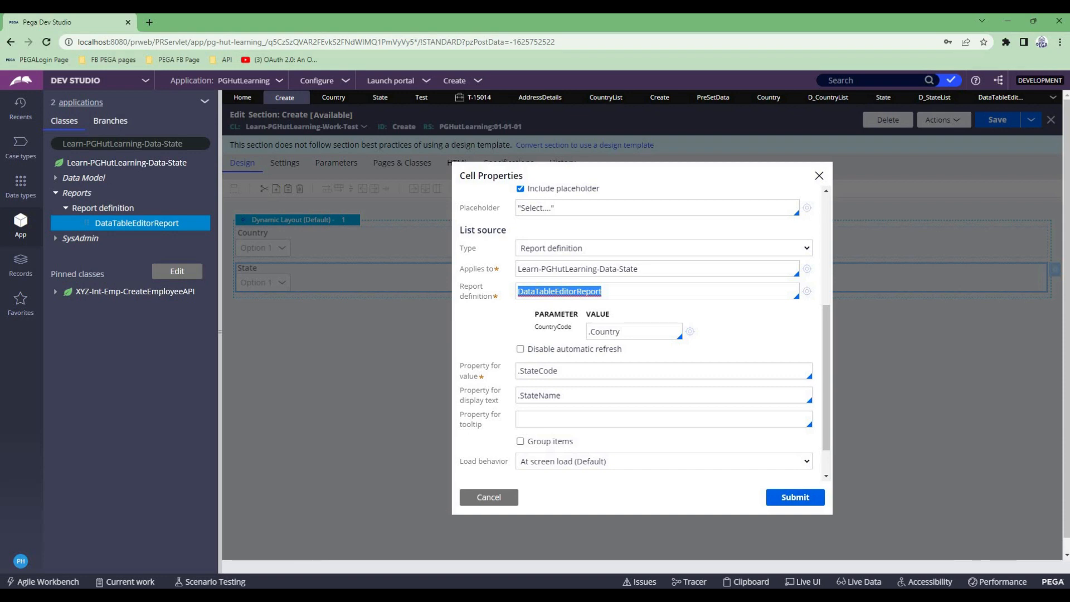
{"action": "left_click", "coordinate": [663, 247]}
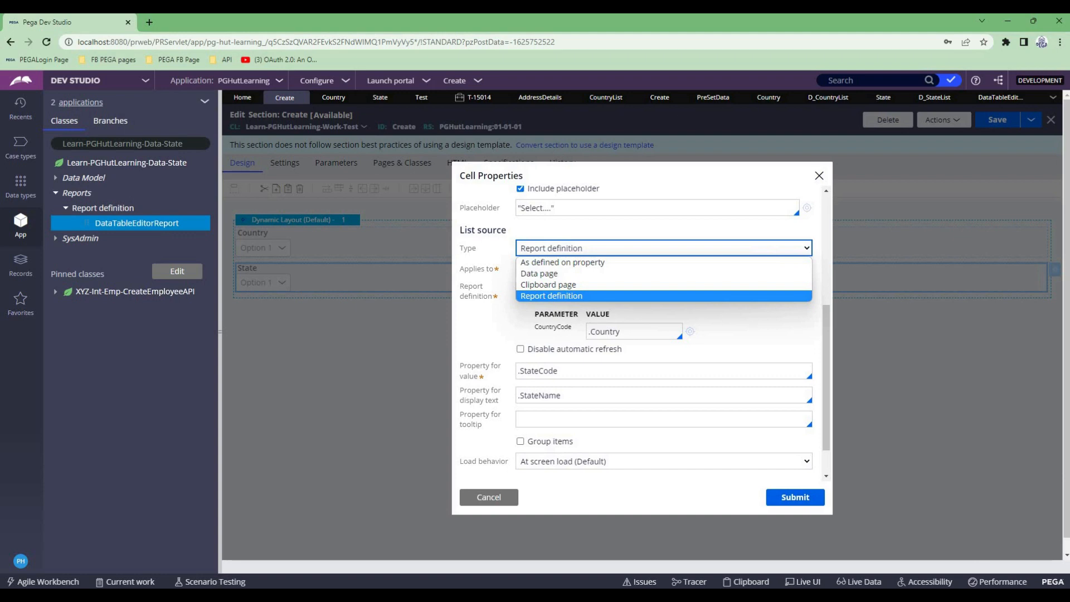
{"action": "key", "text": "Return"}
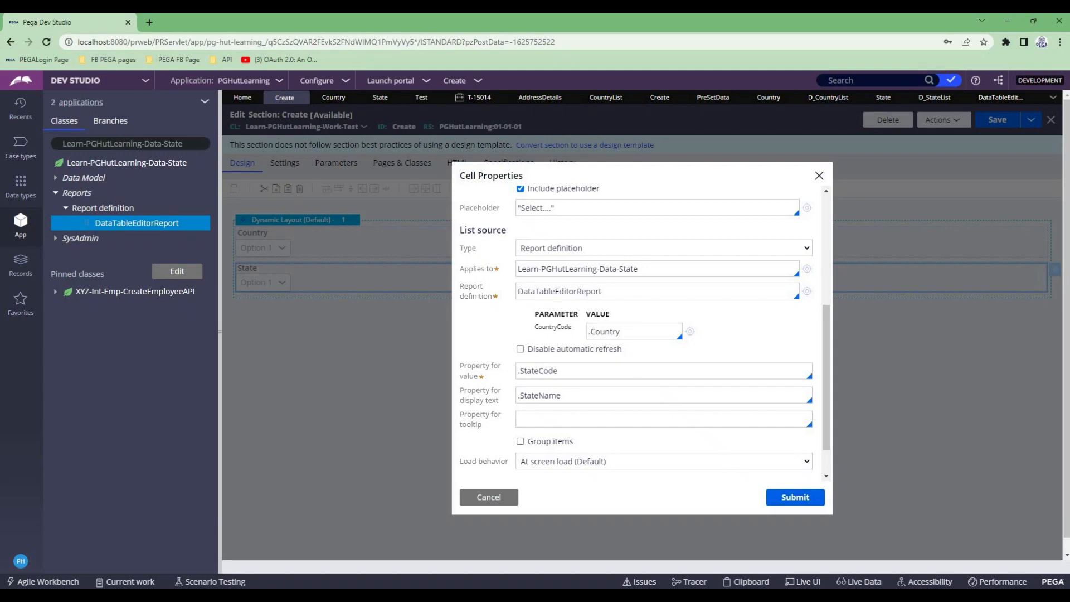
- Copy the parameter name CountryCode from the DataTableEditorReport report definition, close that rule, and add it as a parameter of the D_StateList data page
{"action": "left_click", "coordinate": [883, 97]}
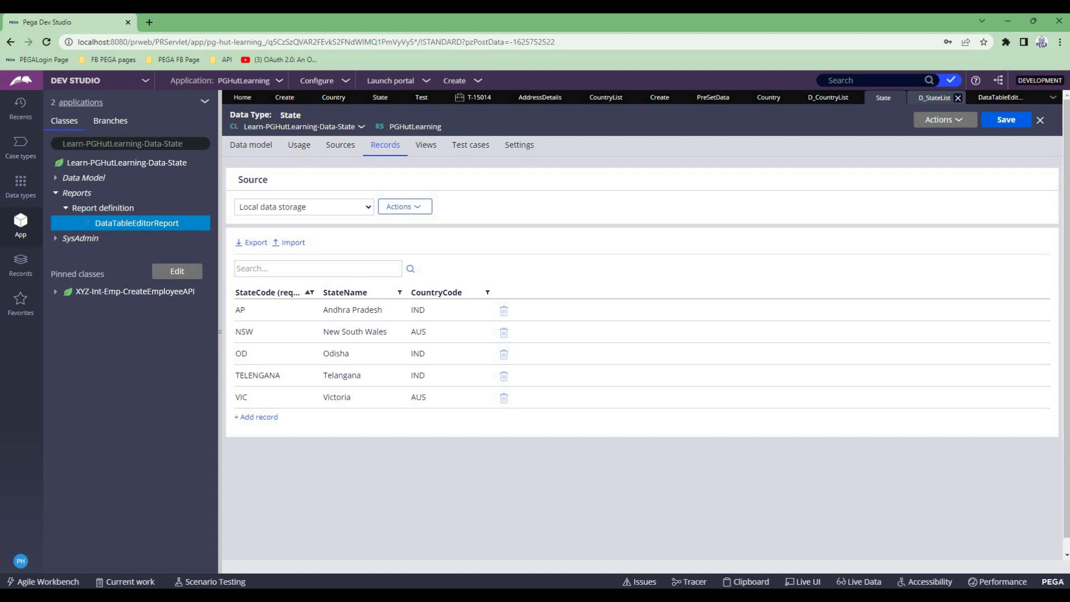
{"action": "left_click", "coordinate": [935, 97]}
{"action": "left_click", "coordinate": [1000, 97]}
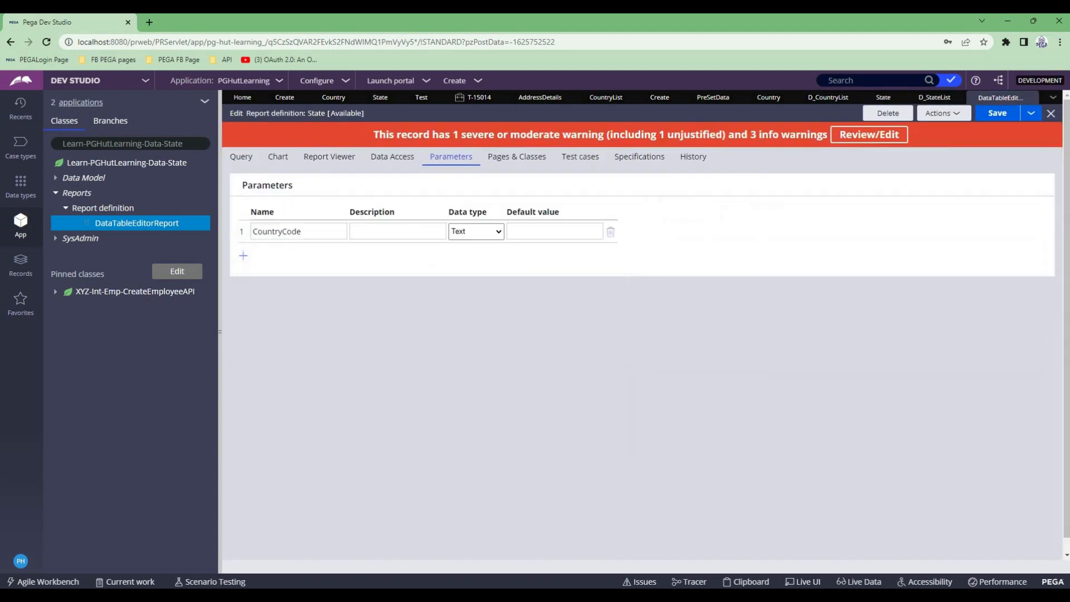
{"action": "double_click", "coordinate": [277, 231]}
{"action": "key", "text": "ctrl+c"}
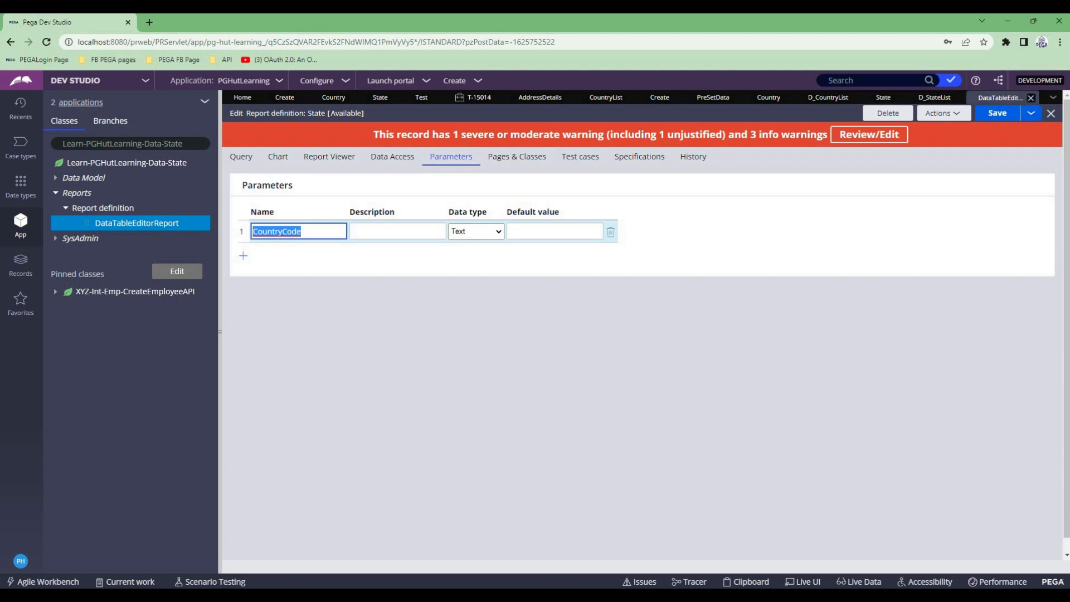
{"action": "left_click", "coordinate": [1001, 97]}
{"action": "left_click", "coordinate": [1030, 97]}
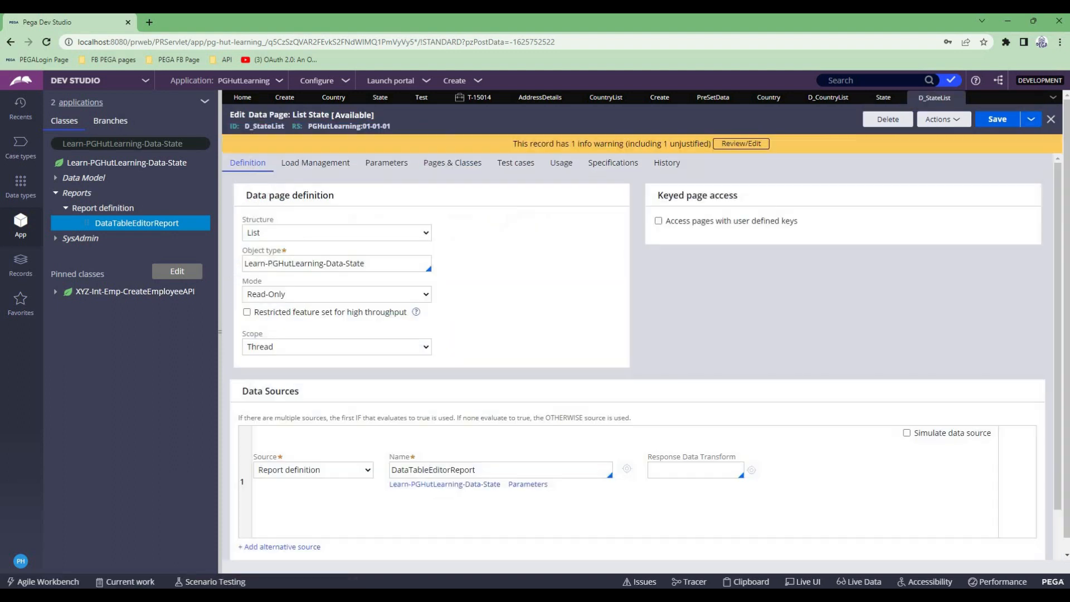
{"action": "left_click", "coordinate": [386, 162]}
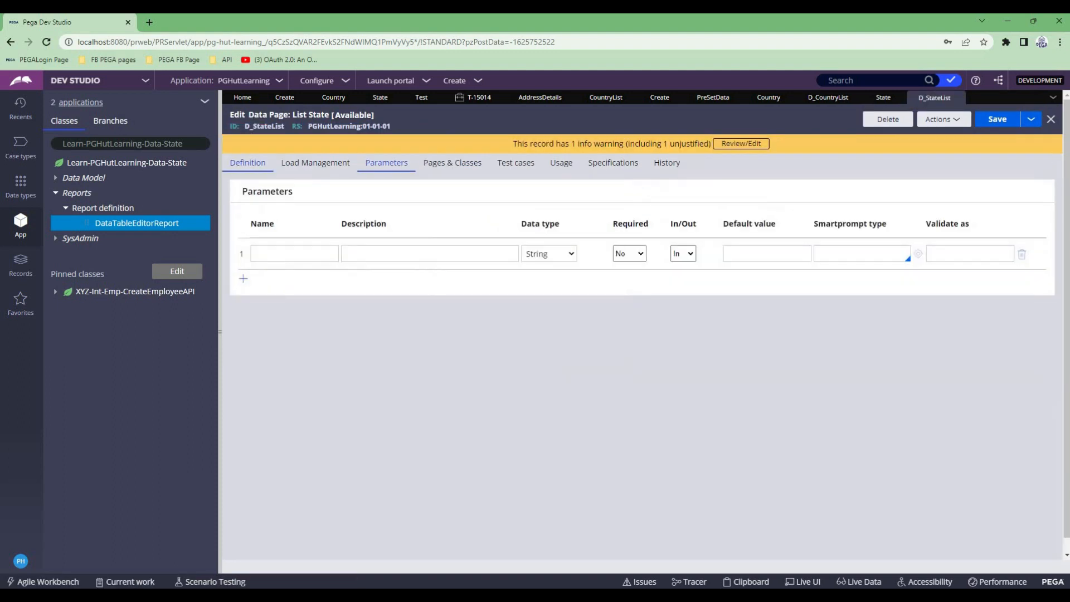
{"action": "key", "text": "ctrl+v"}
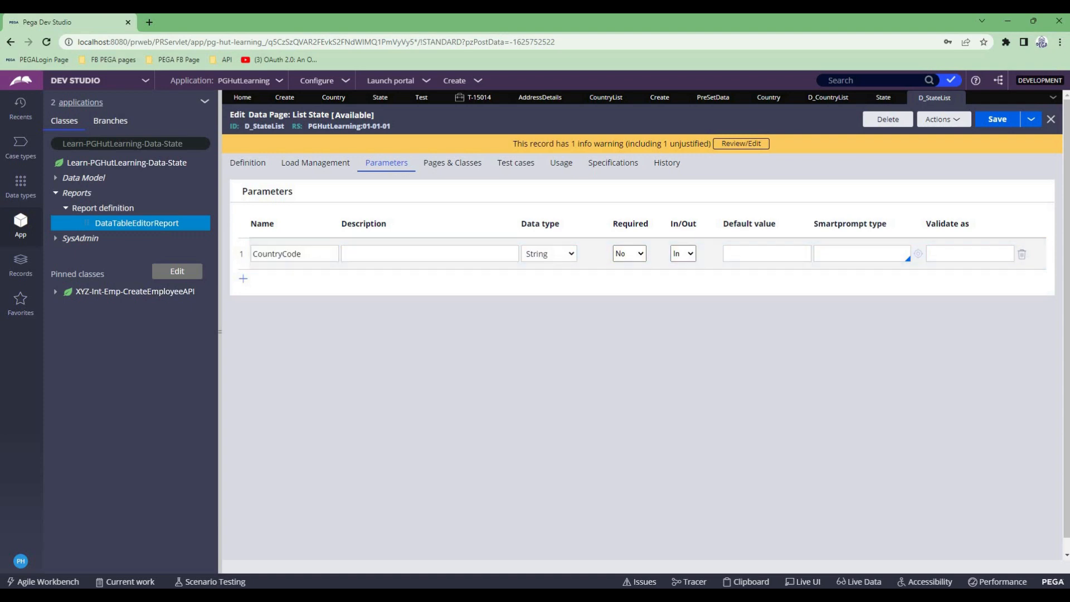
- Pass the current parameter page to D_StateList's DataTableEditorReport source, submit it, and save the data page
{"action": "left_click", "coordinate": [247, 163]}
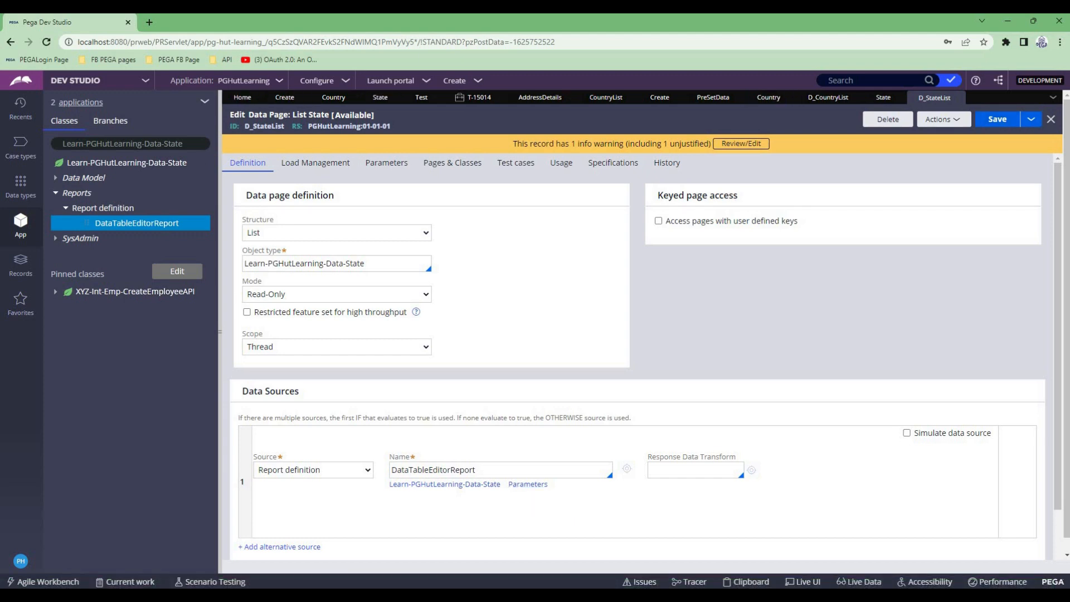
{"action": "left_click", "coordinate": [527, 483]}
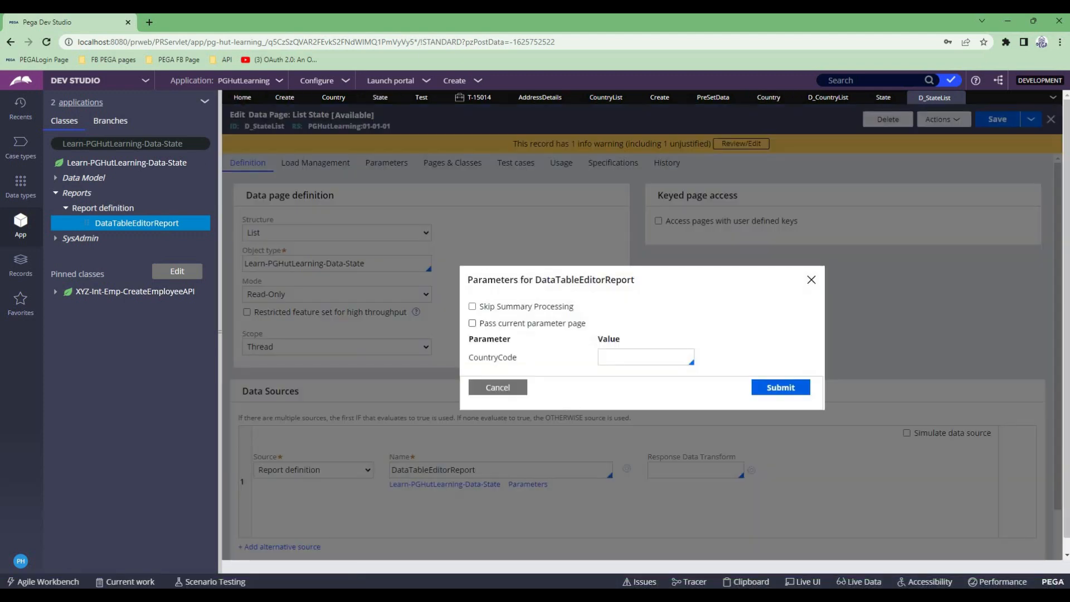
{"action": "left_click", "coordinate": [472, 323]}
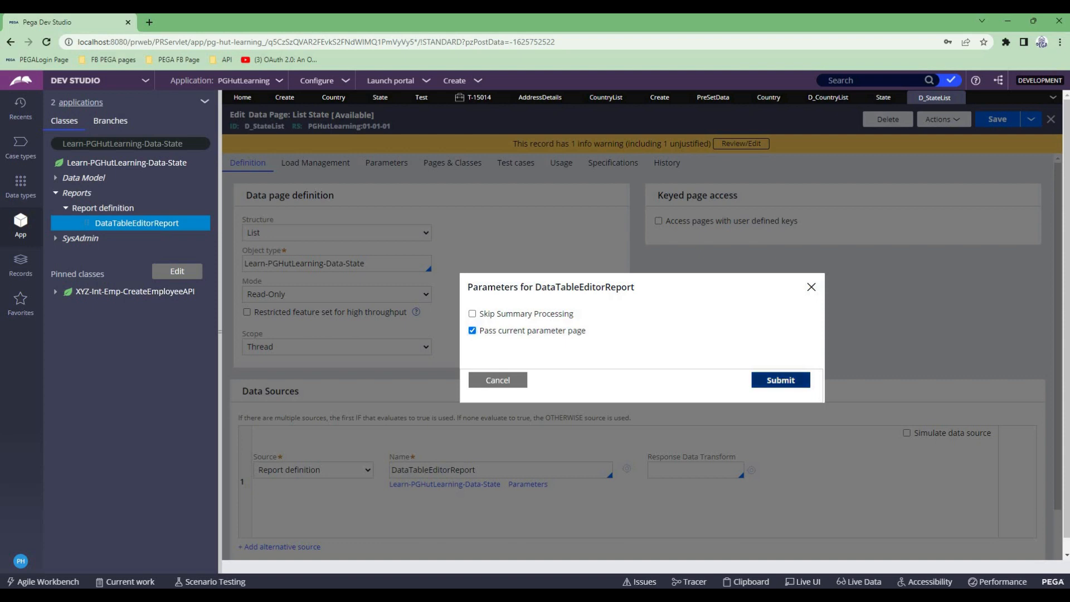
{"action": "left_click", "coordinate": [780, 387]}
{"action": "left_click", "coordinate": [997, 118]}
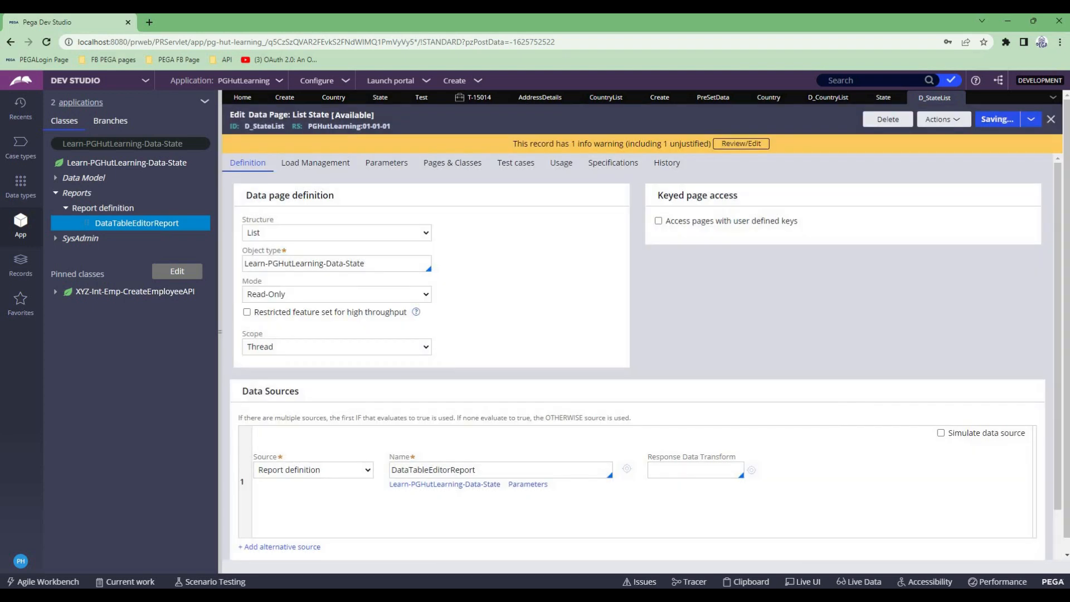
- Run the D_StateList data page with the CountryCode parameter set to IND
{"action": "left_click", "coordinate": [943, 119]}
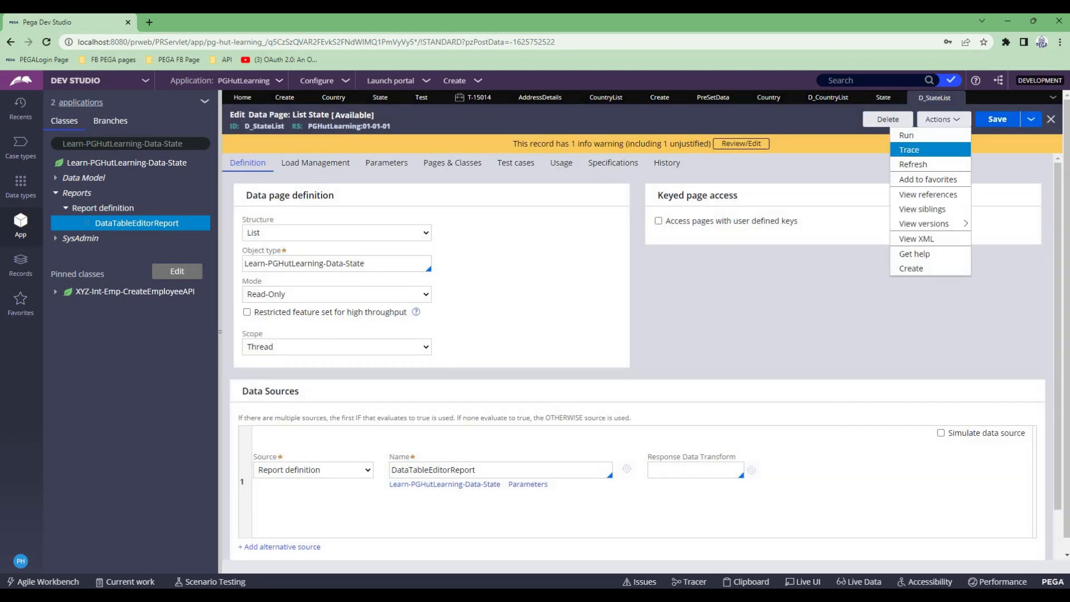
{"action": "left_click", "coordinate": [914, 139]}
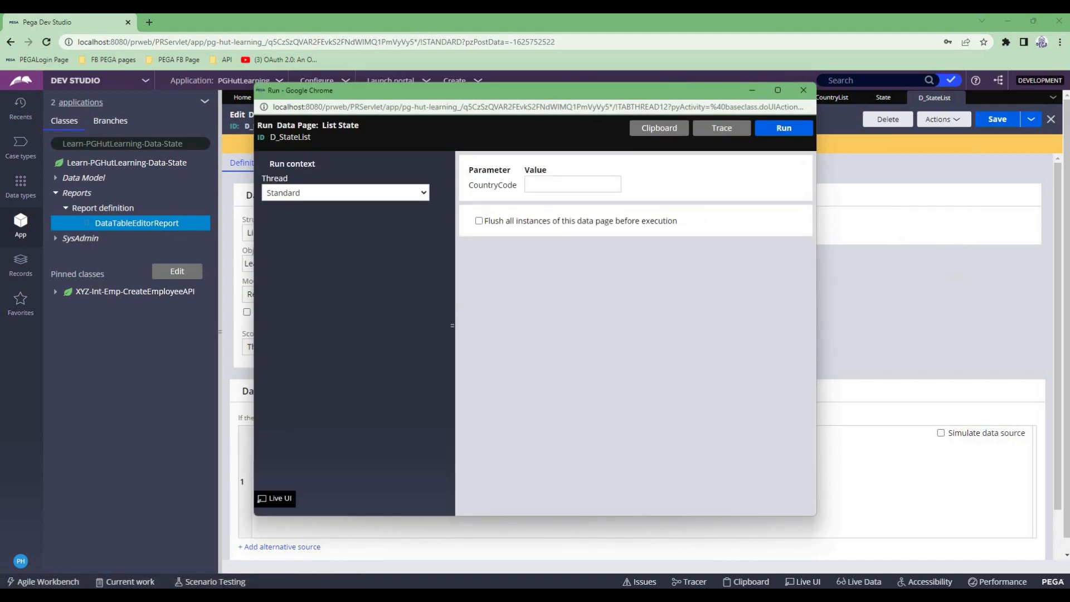
{"action": "type", "text": "IND"}
{"action": "left_click", "coordinate": [783, 127]}
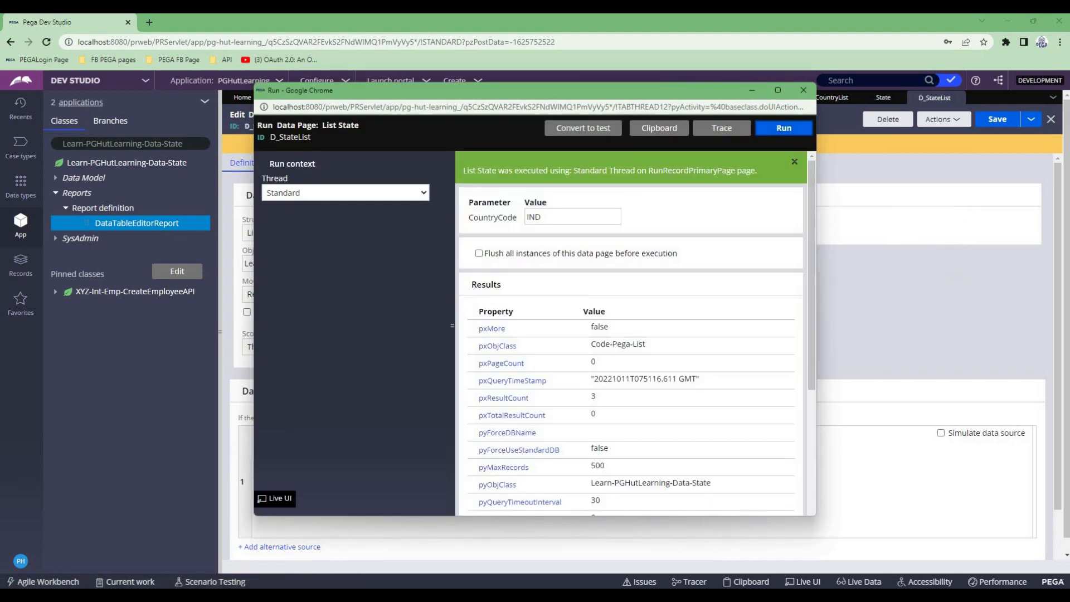
- Expand pxResults in the run output and examine the country and state values of the first result
{"action": "scroll", "coordinate": [529, 256], "scroll_direction": "down", "scroll_amount": 3}
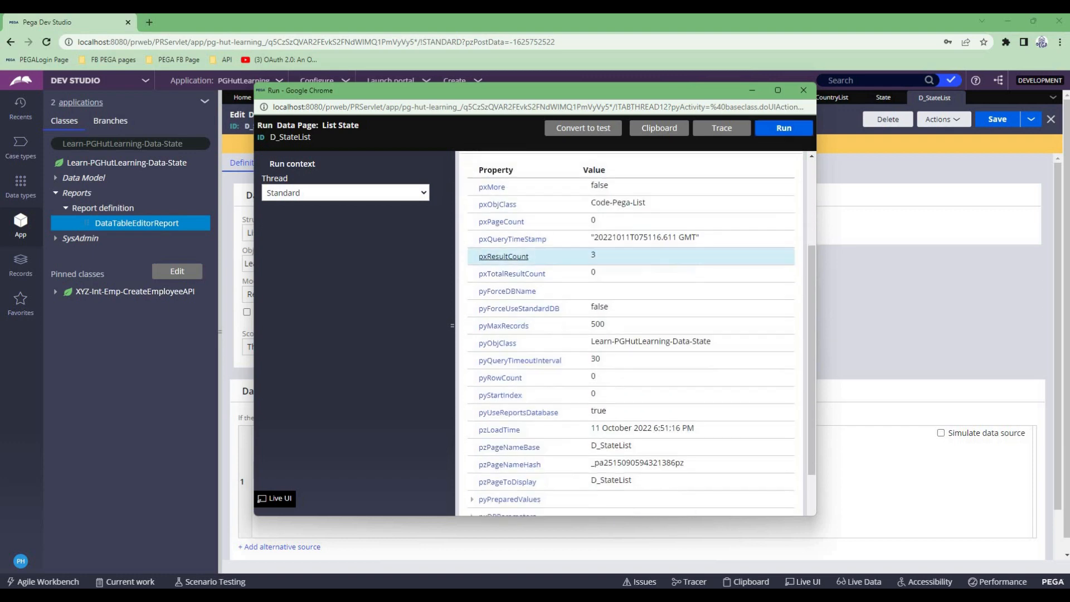
{"action": "scroll", "coordinate": [629, 335], "scroll_direction": "down", "scroll_amount": 2}
{"action": "left_click", "coordinate": [494, 489]}
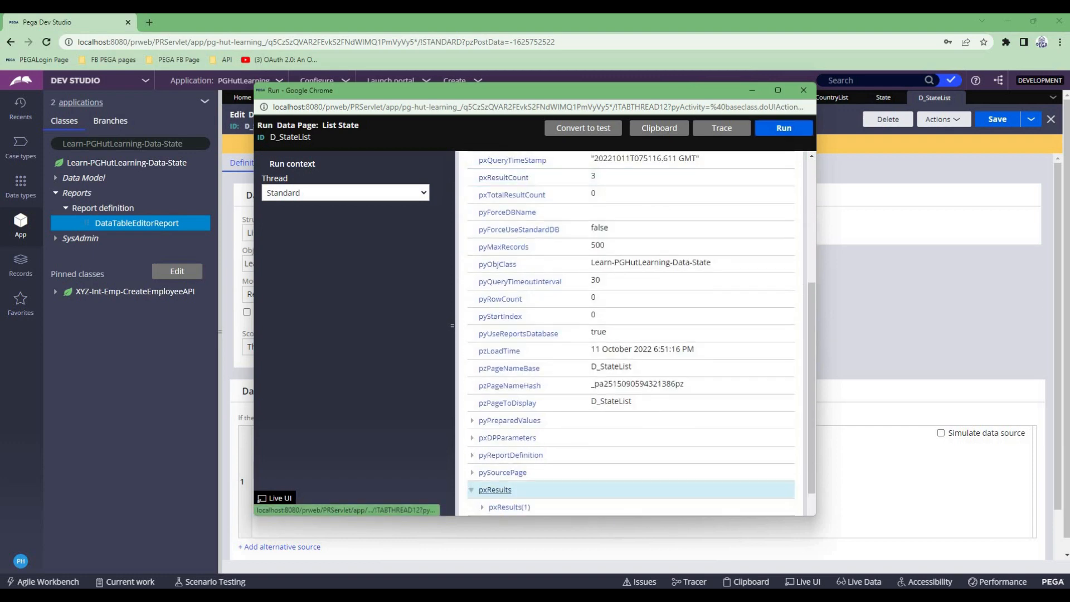
{"action": "scroll", "coordinate": [630, 335], "scroll_direction": "down", "scroll_amount": 1}
{"action": "left_click", "coordinate": [509, 454]}
{"action": "scroll", "coordinate": [508, 455], "scroll_direction": "down", "scroll_amount": 4}
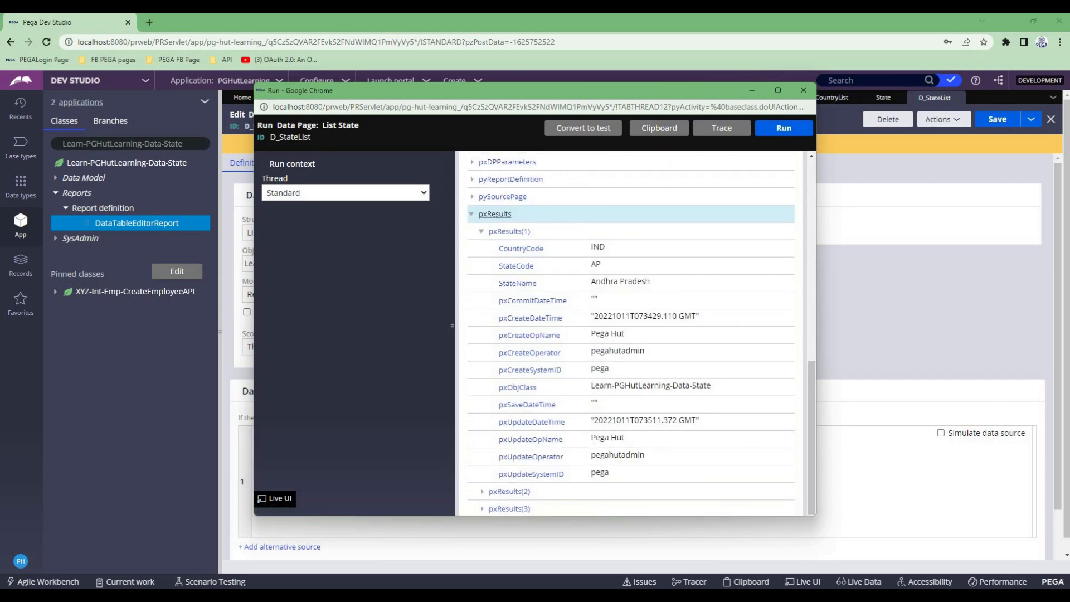
- Close the run results and source the Create section's State dropdown from data page D_StateList, passing .Country as CountryCode
{"action": "left_click", "coordinate": [803, 90]}
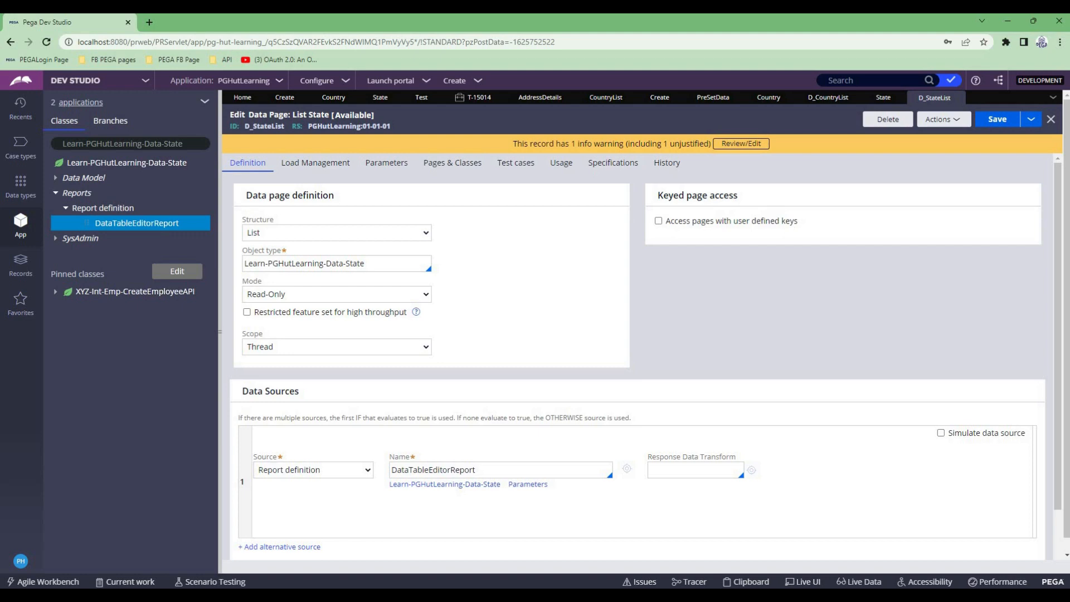
{"action": "double_click", "coordinate": [265, 126]}
{"action": "key", "text": "ctrl+c"}
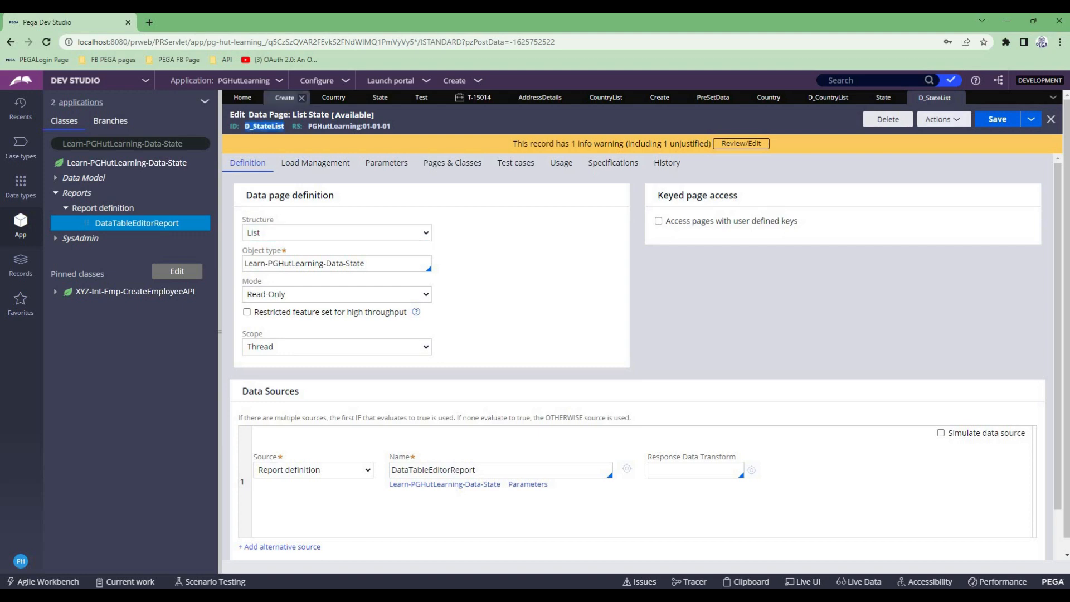
{"action": "left_click", "coordinate": [284, 97]}
{"action": "left_click", "coordinate": [640, 248]}
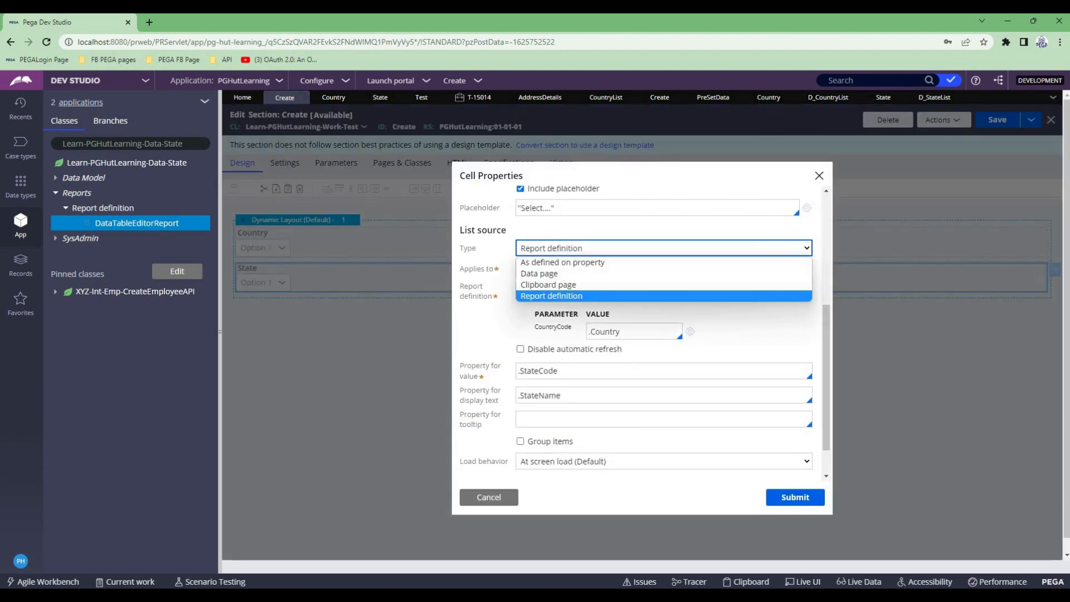
{"action": "left_click", "coordinate": [640, 248]}
{"action": "left_click", "coordinate": [613, 306]}
{"action": "key", "text": "ctrl+v"}
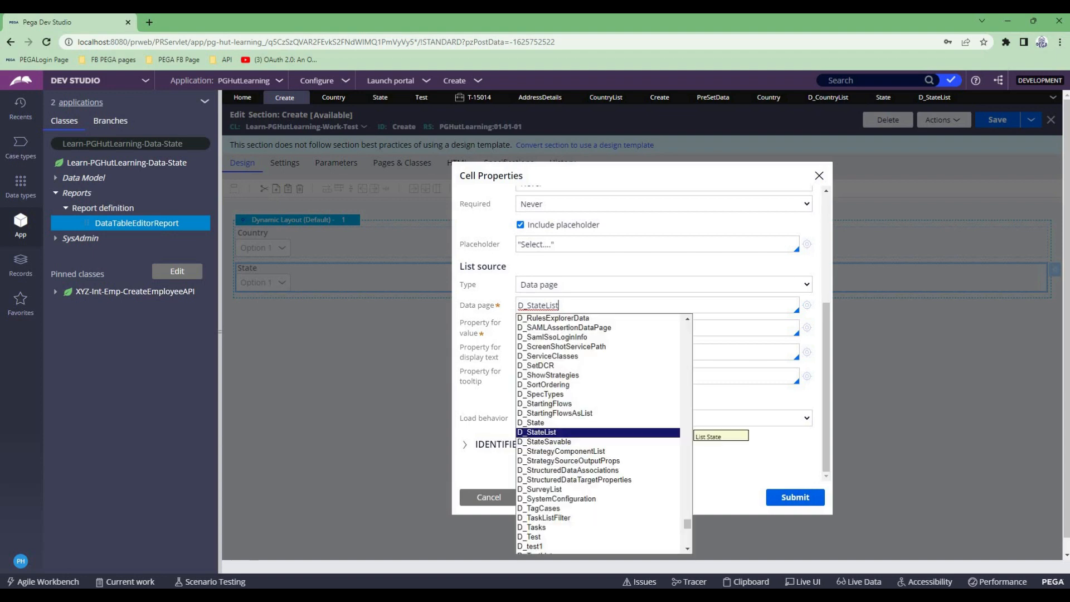
{"action": "key", "text": "Return"}
{"action": "left_click", "coordinate": [635, 348]}
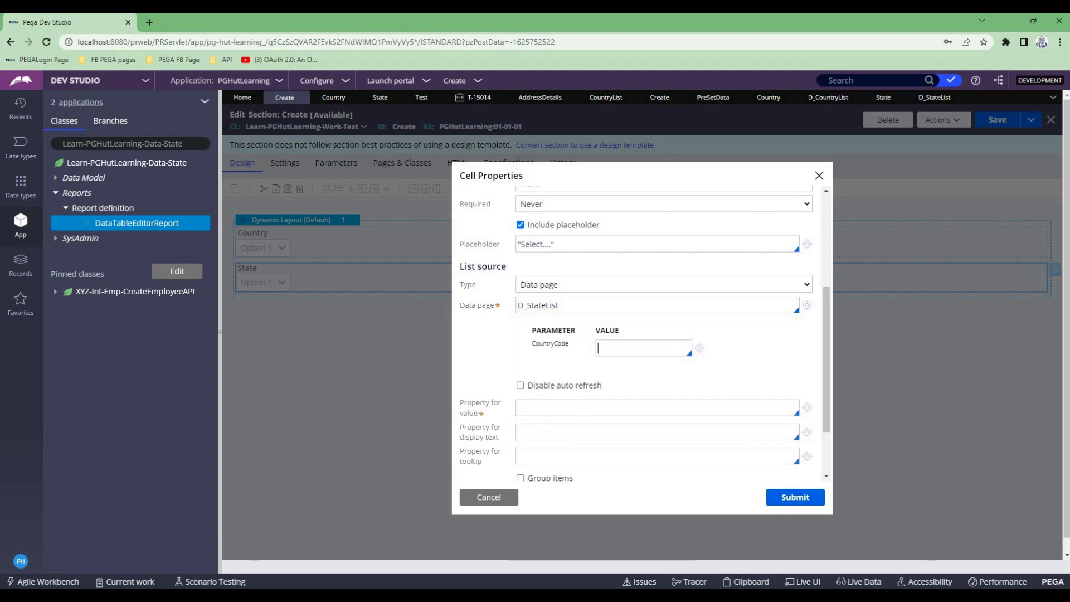
{"action": "type", "text": ".Country"}
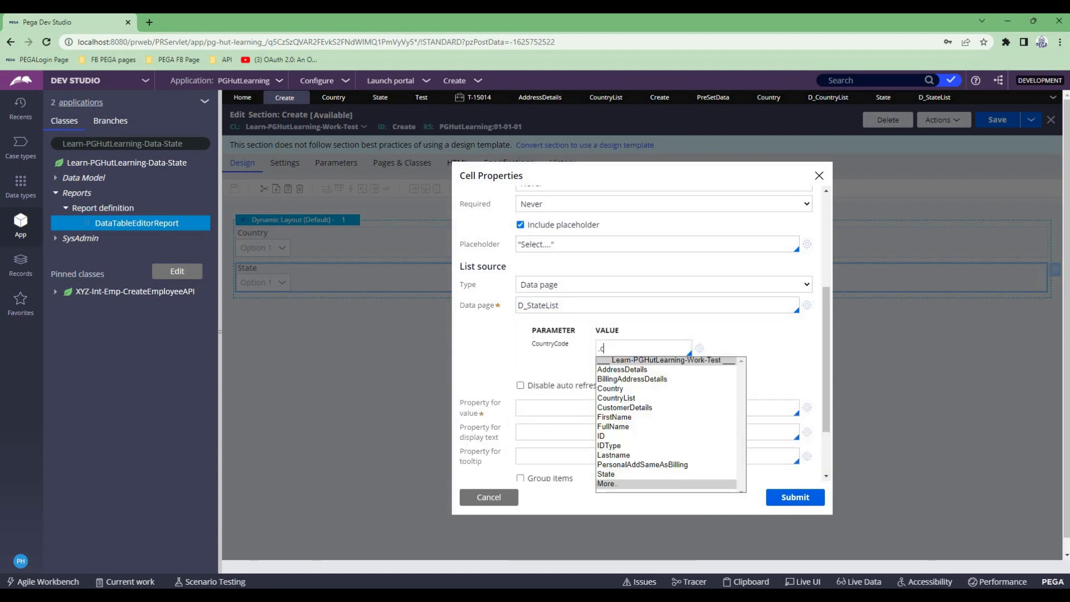
- Set the State dropdown's property for value to .StateCode
{"action": "scroll", "coordinate": [645, 334], "scroll_direction": "down", "scroll_amount": 3}
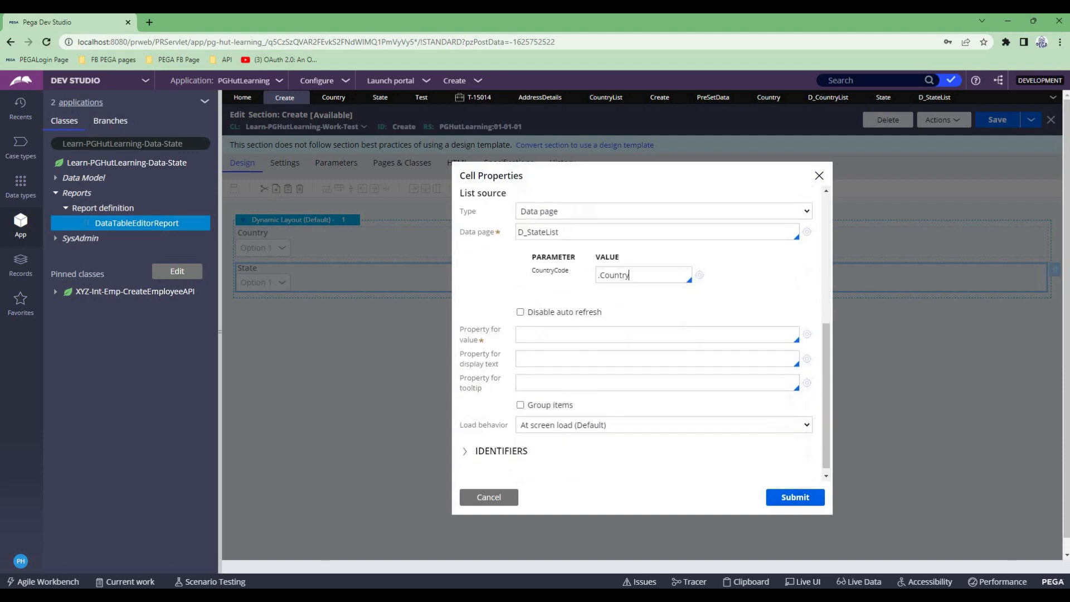
{"action": "left_click", "coordinate": [656, 327]}
{"action": "type", "text": "."}
{"action": "key", "text": "Down"}
{"action": "key", "text": "Down"}
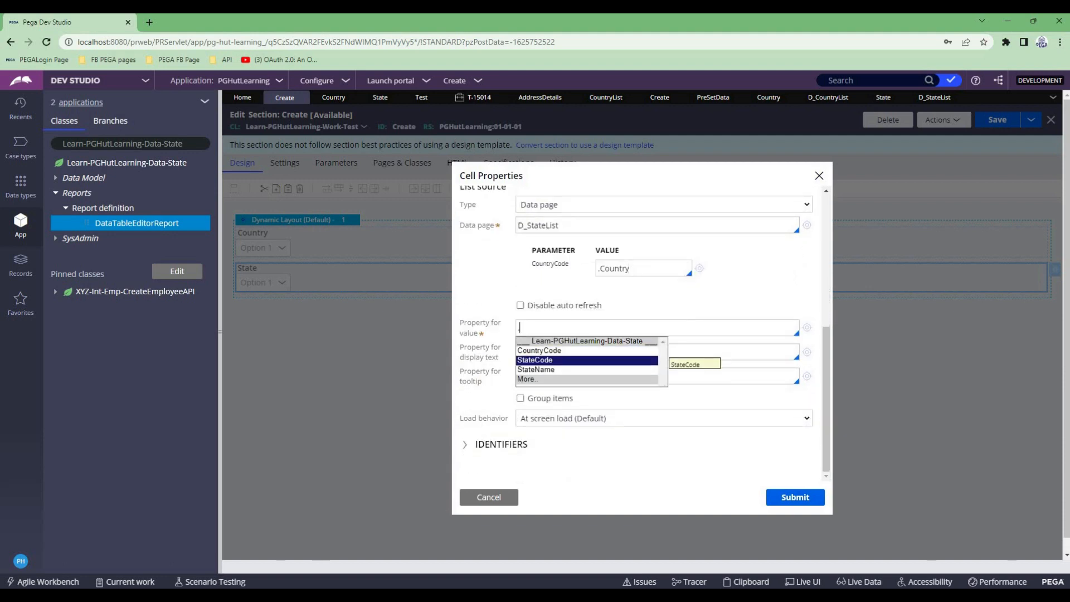
{"action": "key", "text": "Return"}
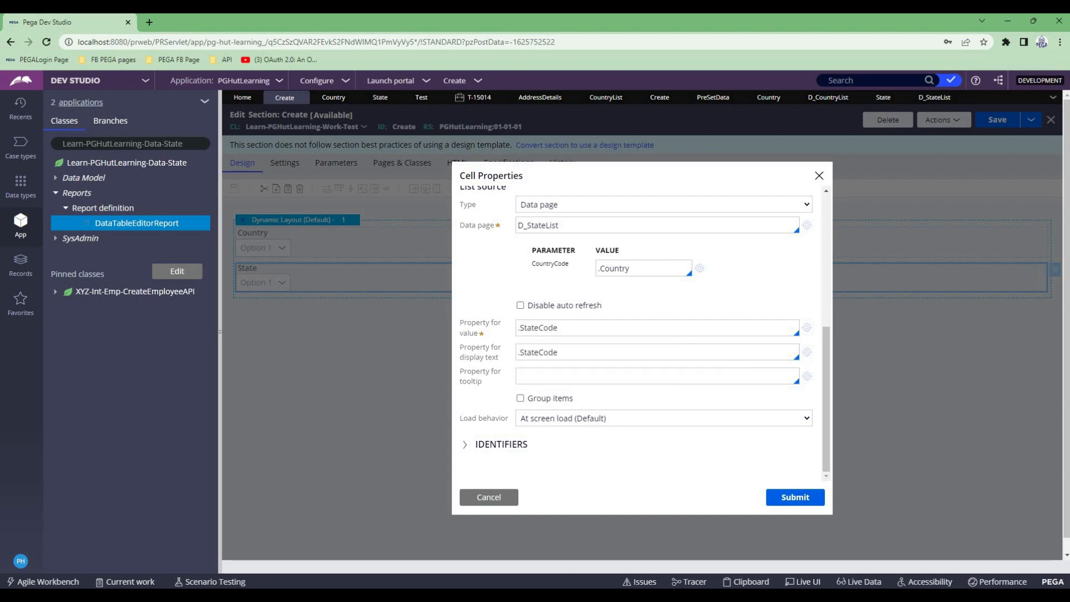
- Set the State dropdown's property for display text to .StateName, submit the cell properties, and save the Create section
{"action": "left_click_drag", "start_coordinate": [559, 352], "coordinate": [539, 352]}
{"action": "type", "text": "State"}
{"action": "key", "text": "BackSpace"}
{"action": "key", "text": "BackSpace"}
{"action": "key", "text": "BackSpace"}
{"action": "key", "text": "BackSpace"}
{"action": "key", "text": "BackSpace"}
{"action": "key", "text": "Down"}
{"action": "key", "text": "Down"}
{"action": "key", "text": "Return"}
{"action": "left_click", "coordinate": [795, 497]}
{"action": "left_click", "coordinate": [997, 120]}
- Set the D_StateList data page's scope to Requestor
{"action": "left_click", "coordinate": [941, 98]}
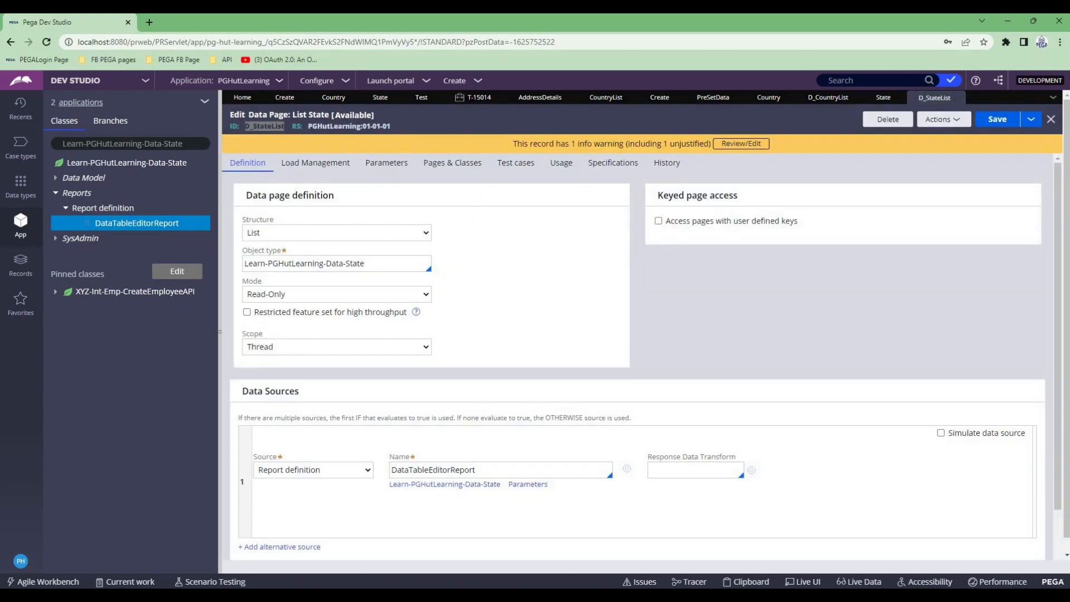
{"action": "left_click", "coordinate": [337, 346]}
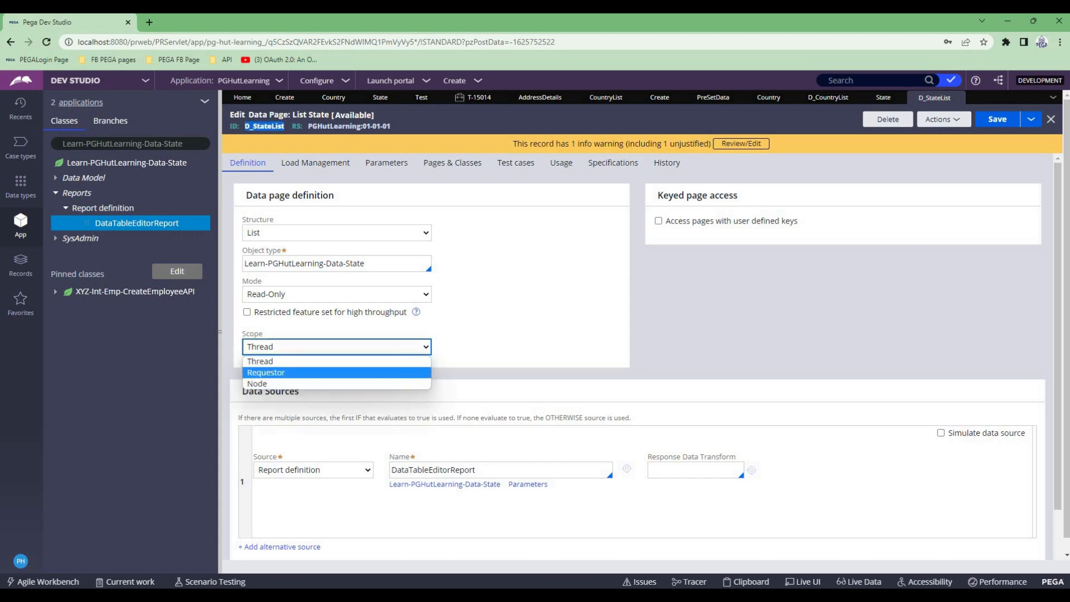
{"action": "left_click", "coordinate": [265, 372]}
- Copy the access group name PGHutLearning:Authors into D_StateList's Do not reload when setting and save the data page
{"action": "left_click", "coordinate": [315, 163]}
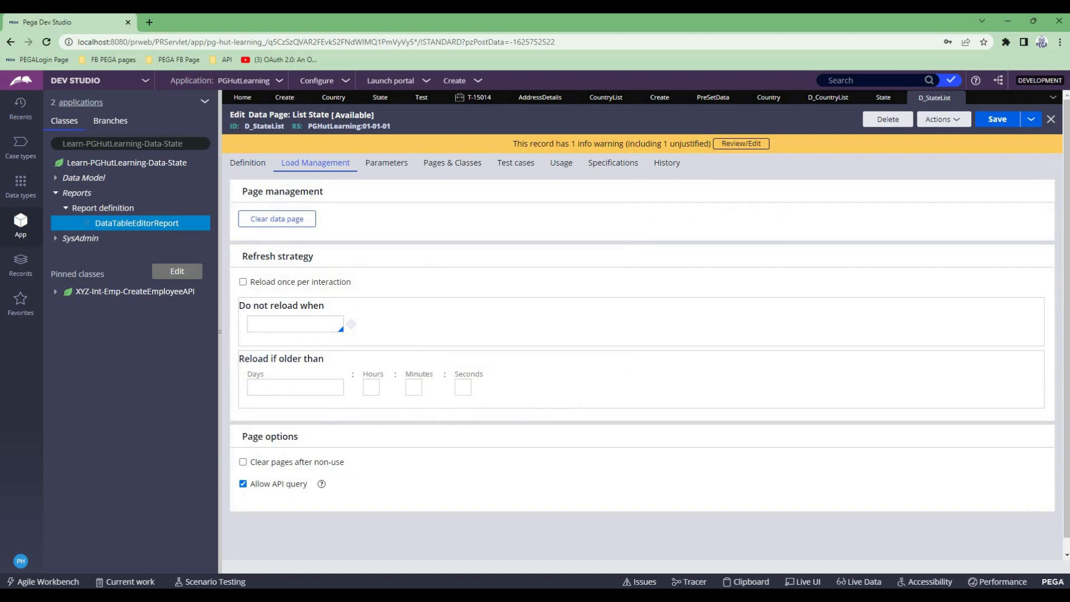
{"action": "left_click", "coordinate": [20, 561]}
{"action": "left_click", "coordinate": [45, 517]}
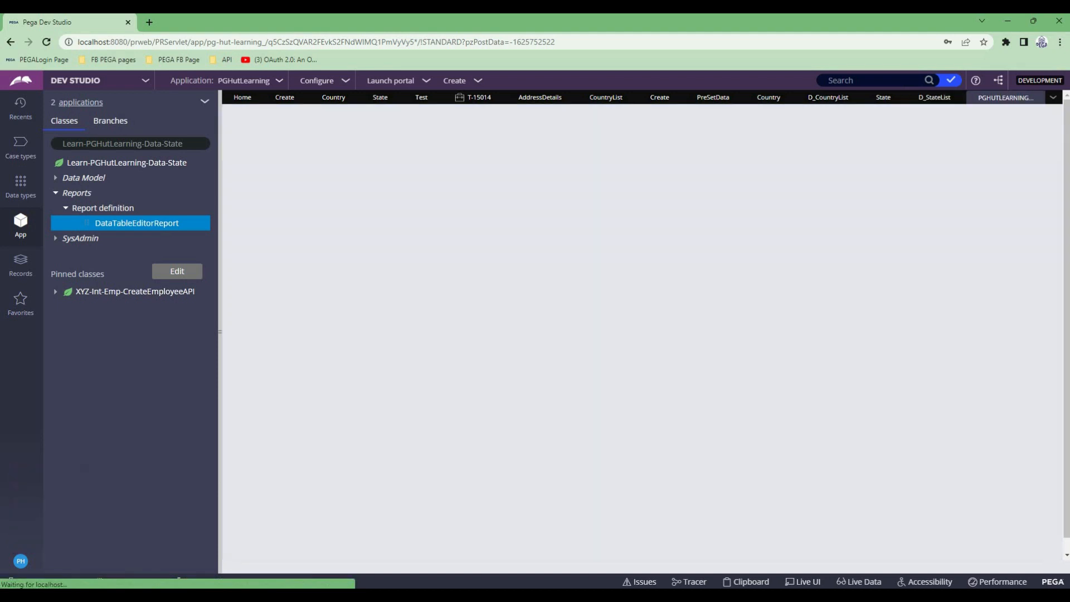
{"action": "left_click_drag", "start_coordinate": [244, 126], "coordinate": [328, 126]}
{"action": "key", "text": "ctrl+c"}
{"action": "left_click", "coordinate": [1040, 97]}
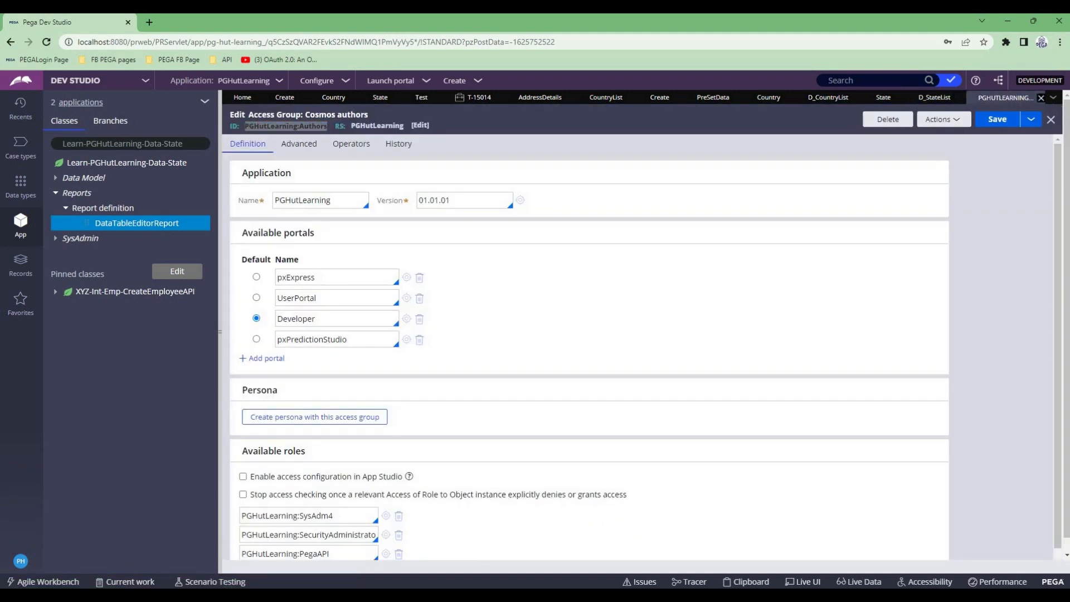
{"action": "left_click", "coordinate": [294, 324]}
{"action": "key", "text": "ctrl+v"}
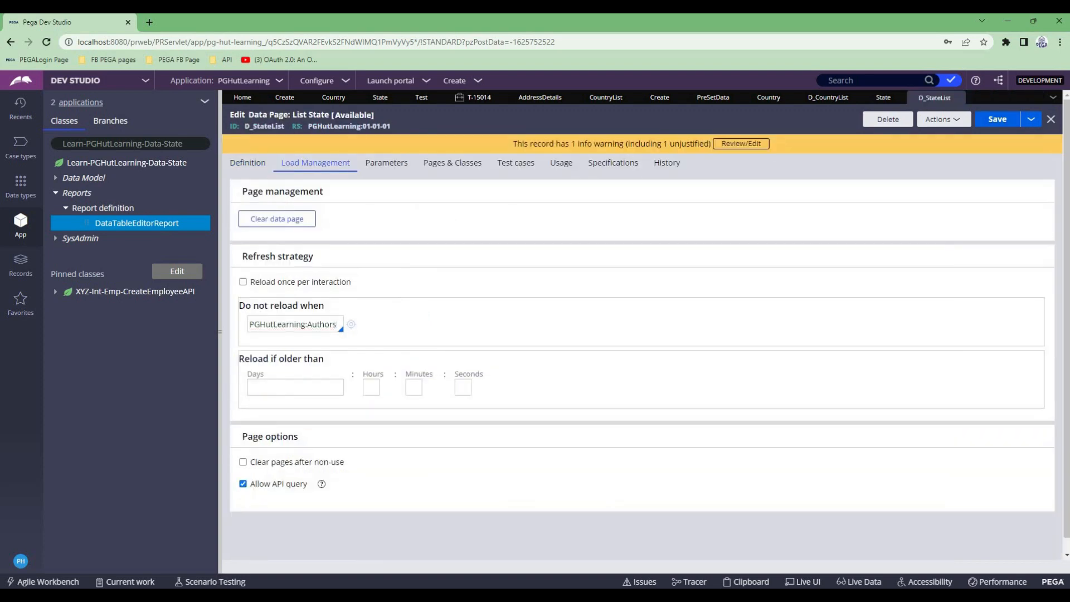
{"action": "left_click", "coordinate": [996, 119]}
- Refresh the open Test case and reopen its Create assignment
{"action": "left_click", "coordinate": [498, 98]}
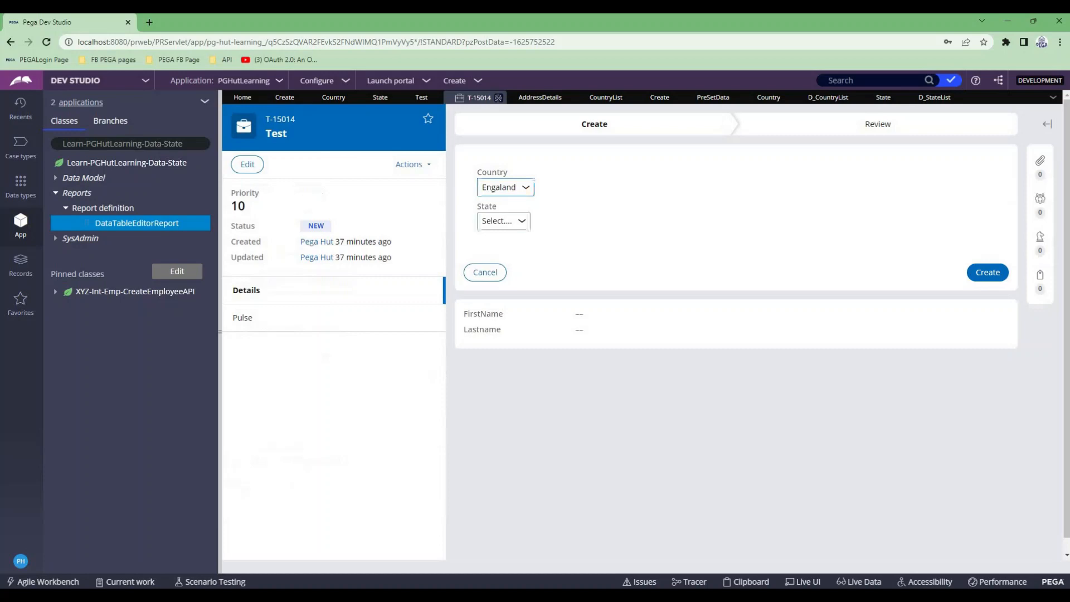
{"action": "left_click", "coordinate": [408, 164]}
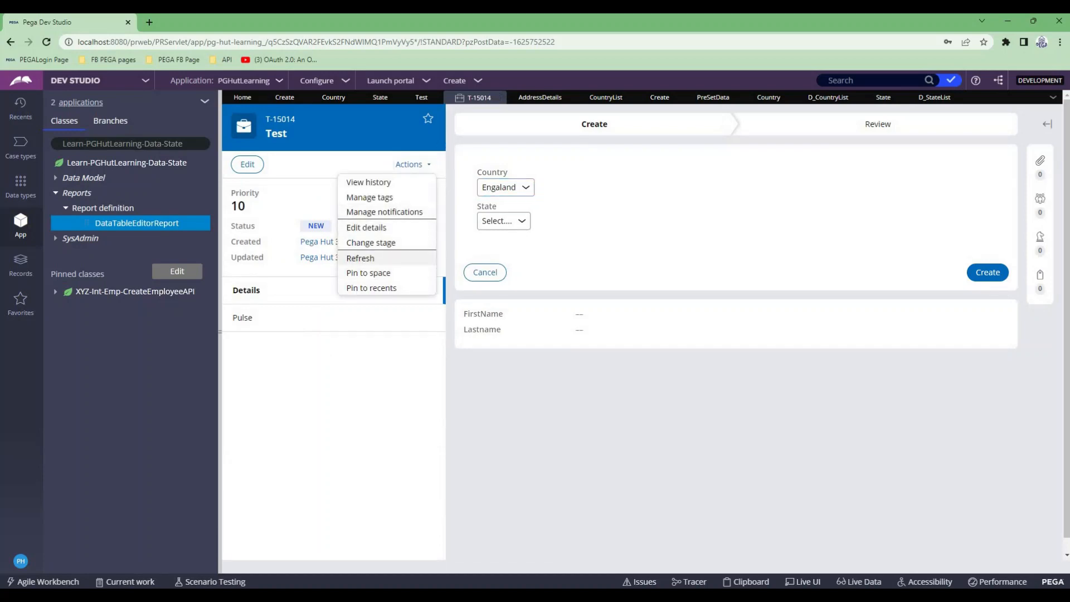
{"action": "left_click", "coordinate": [363, 258]}
{"action": "left_click", "coordinate": [782, 365]}
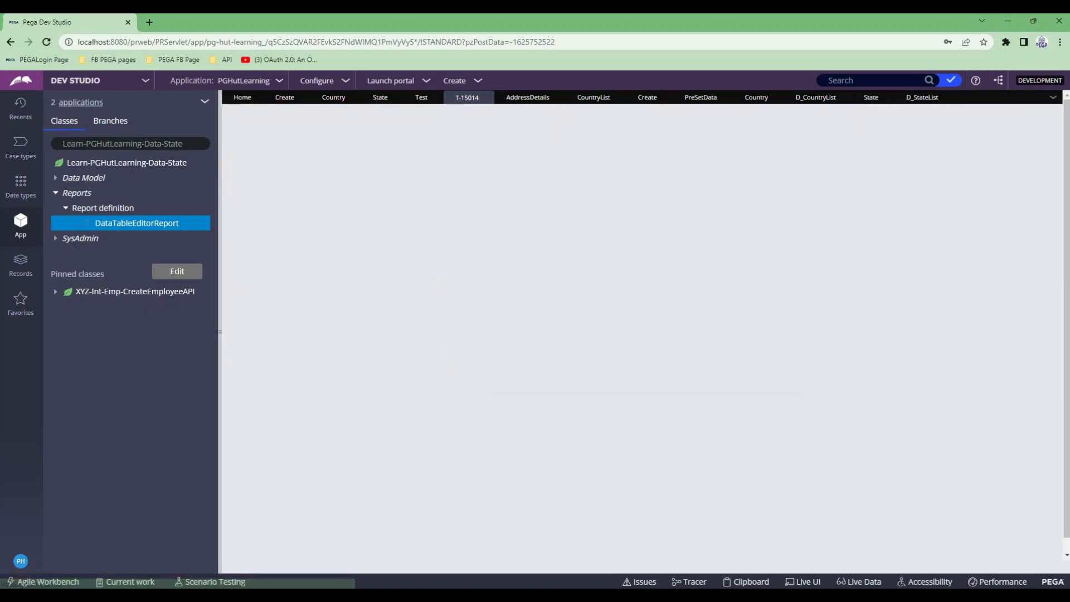
{"action": "left_click", "coordinate": [990, 186]}
- Select Australia and then India as the Country, checking the available State options for each
{"action": "left_click", "coordinate": [505, 187]}
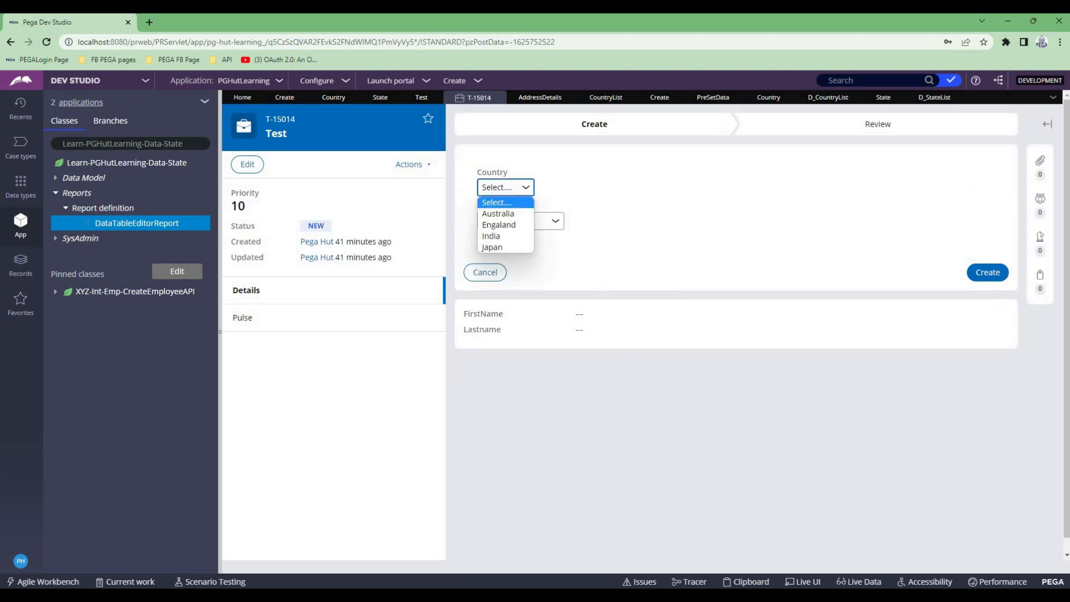
{"action": "left_click", "coordinate": [498, 214]}
{"action": "left_click", "coordinate": [519, 221]}
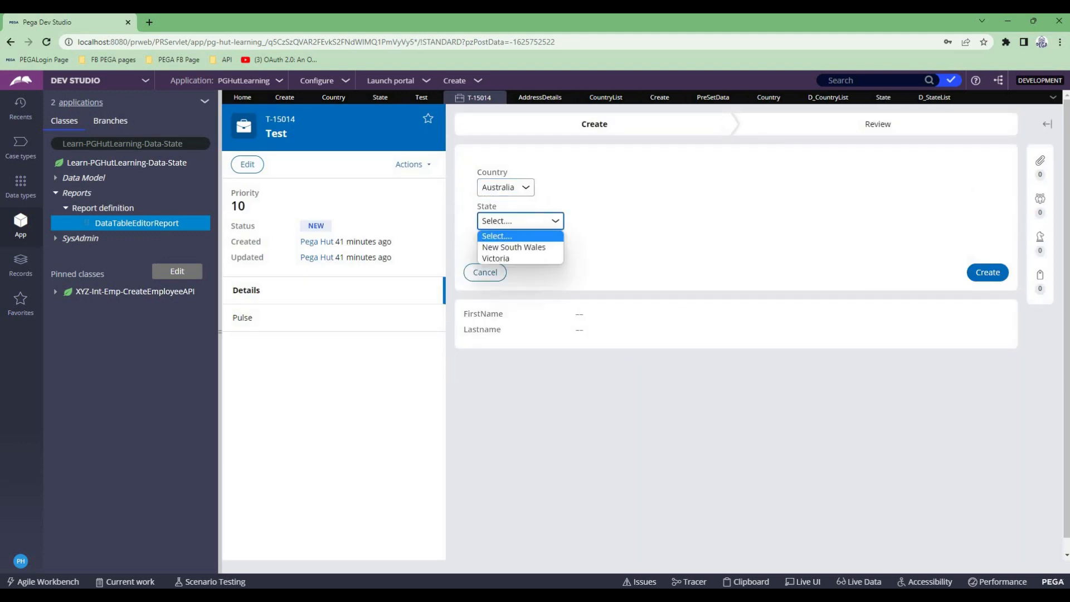
{"action": "left_click", "coordinate": [505, 187]}
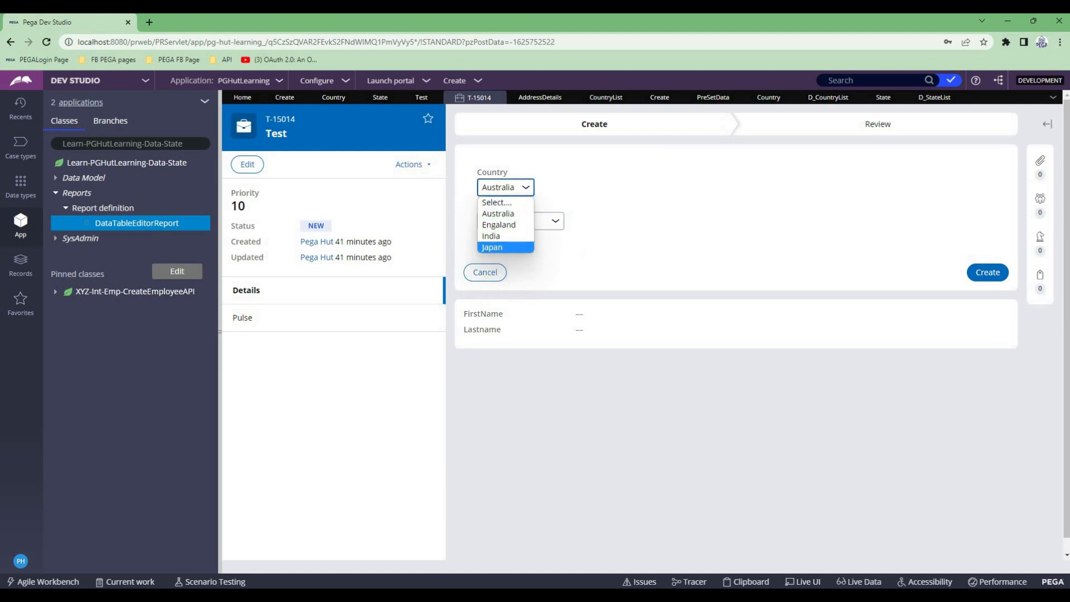
{"action": "left_click", "coordinate": [498, 236]}
{"action": "left_click", "coordinate": [517, 221]}
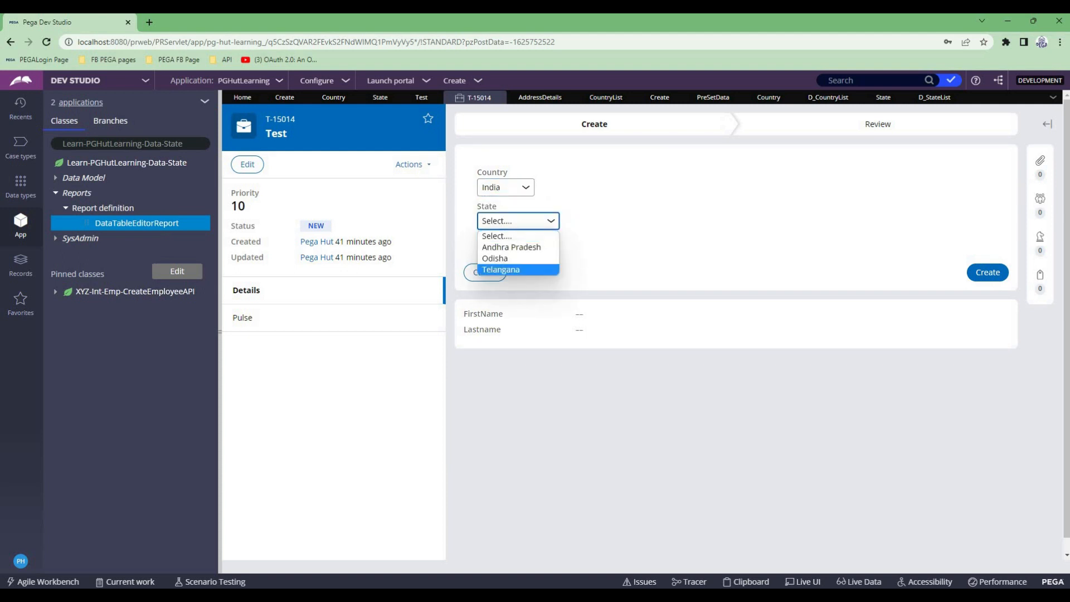
- Review the State dropdown's data page source and CountryCode parameter value in the Create section
{"action": "left_click", "coordinate": [285, 98]}
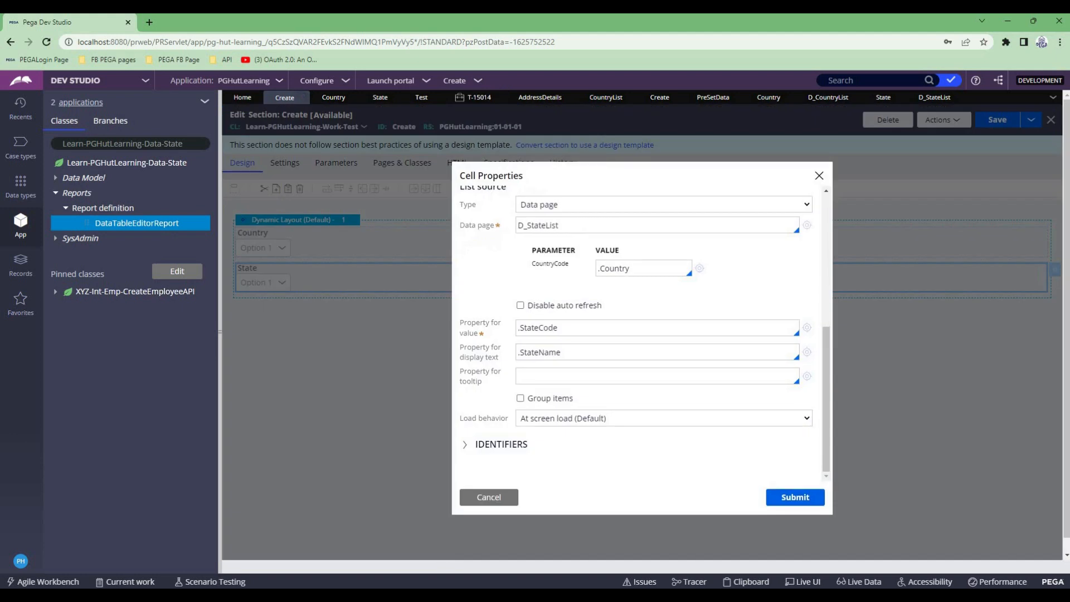
{"action": "scroll", "coordinate": [539, 337], "scroll_direction": "up", "scroll_amount": 2}
{"action": "double_click", "coordinate": [538, 337]}
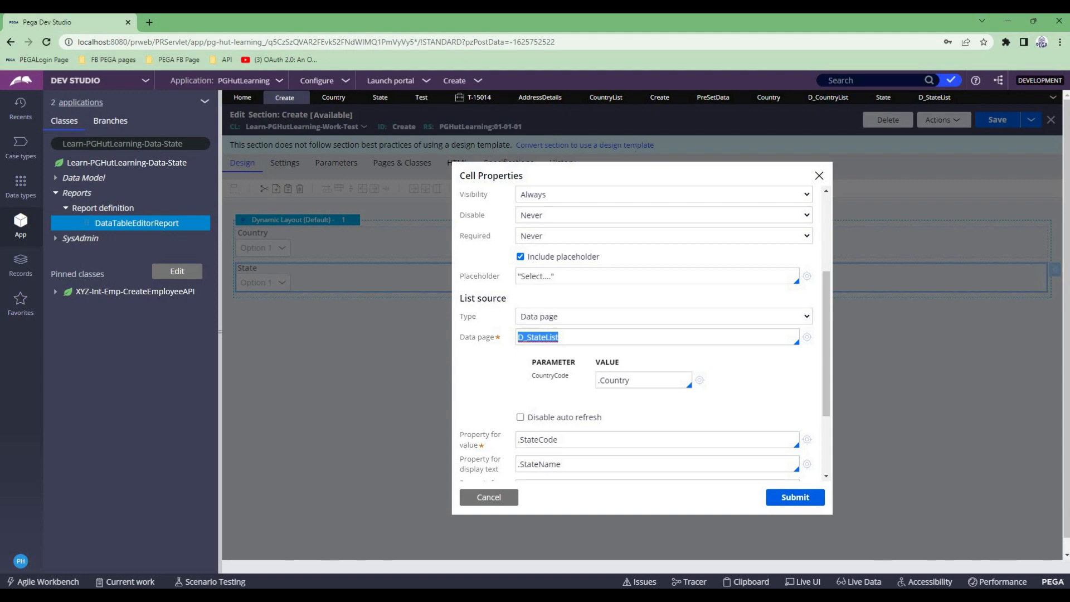
{"action": "scroll", "coordinate": [538, 337], "scroll_direction": "down", "scroll_amount": 1}
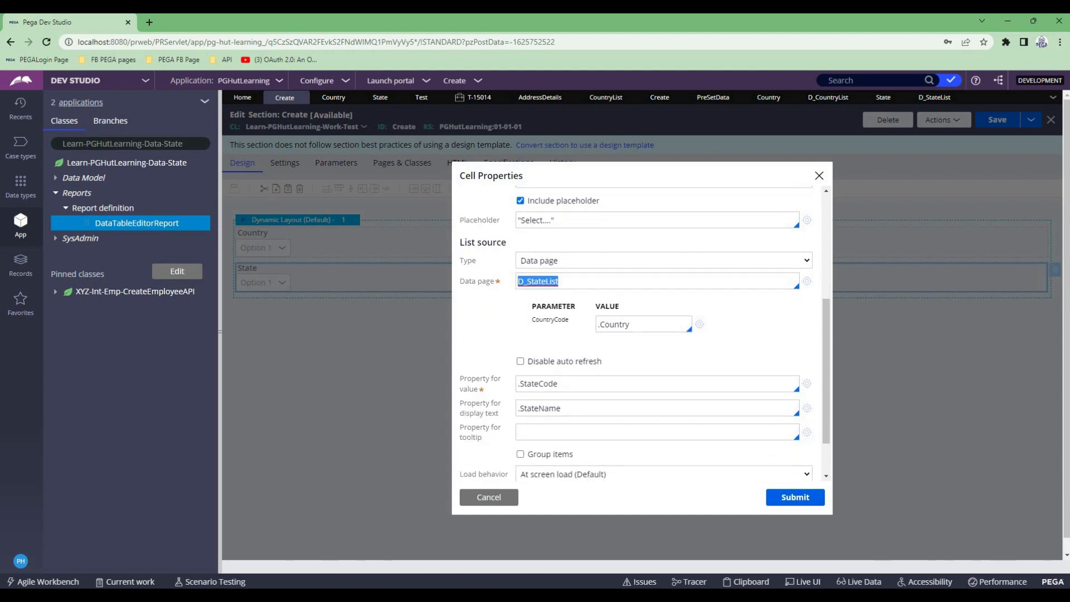
{"action": "left_click_drag", "start_coordinate": [632, 325], "coordinate": [597, 324]}
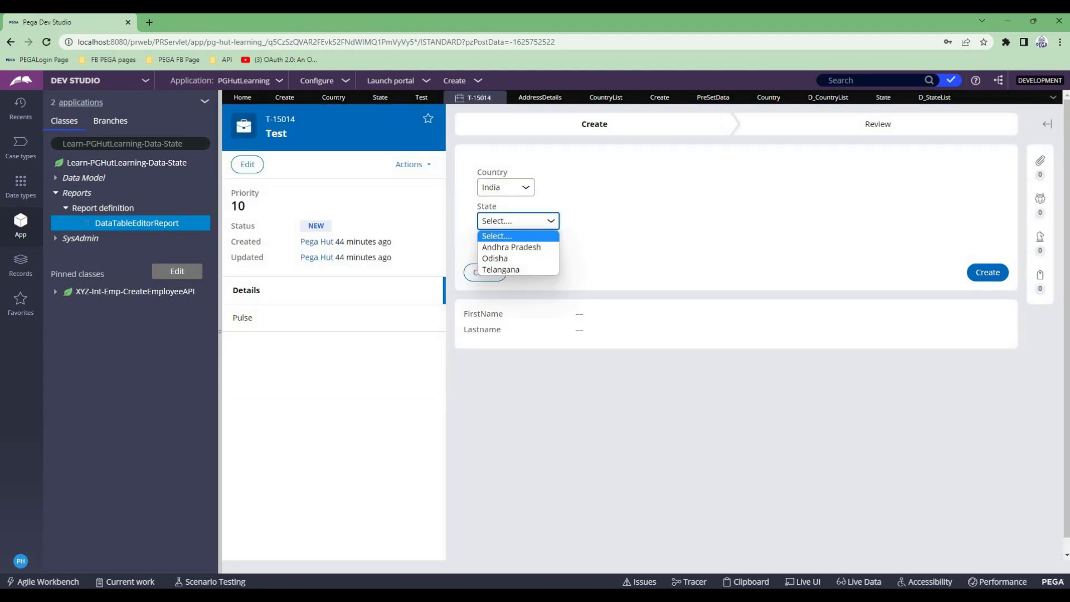